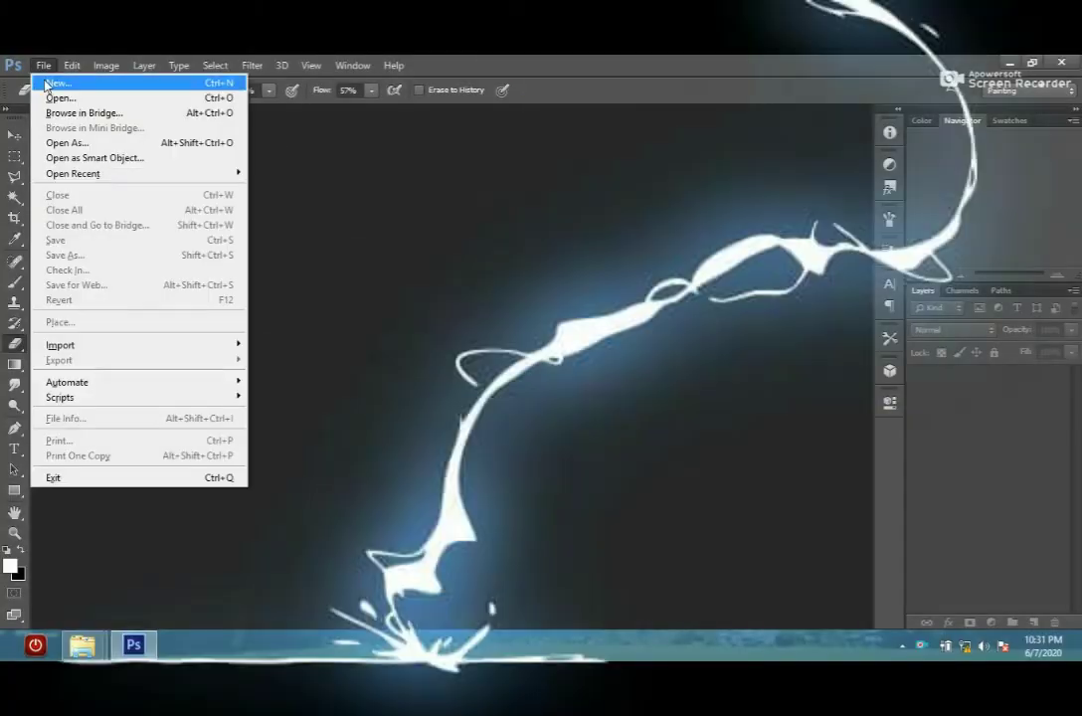
# - Open XMAX.jpg from its folder and check the image size
pyautogui.click(61, 98)
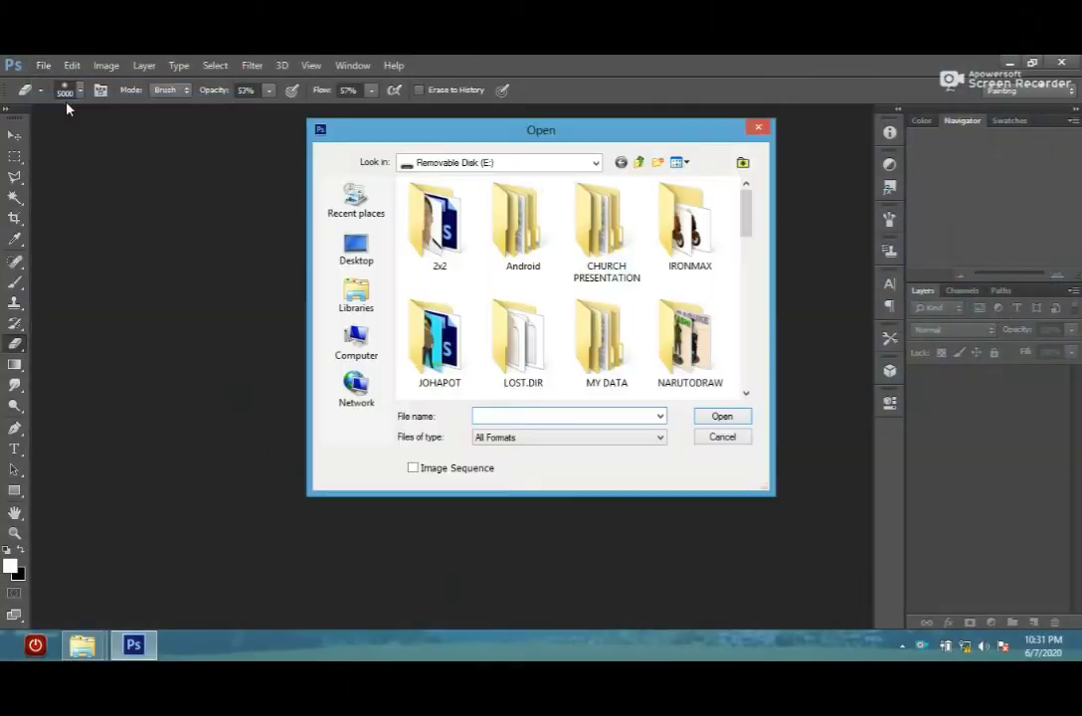
pyautogui.doubleClick(623, 290)
pyautogui.doubleClick(462, 353)
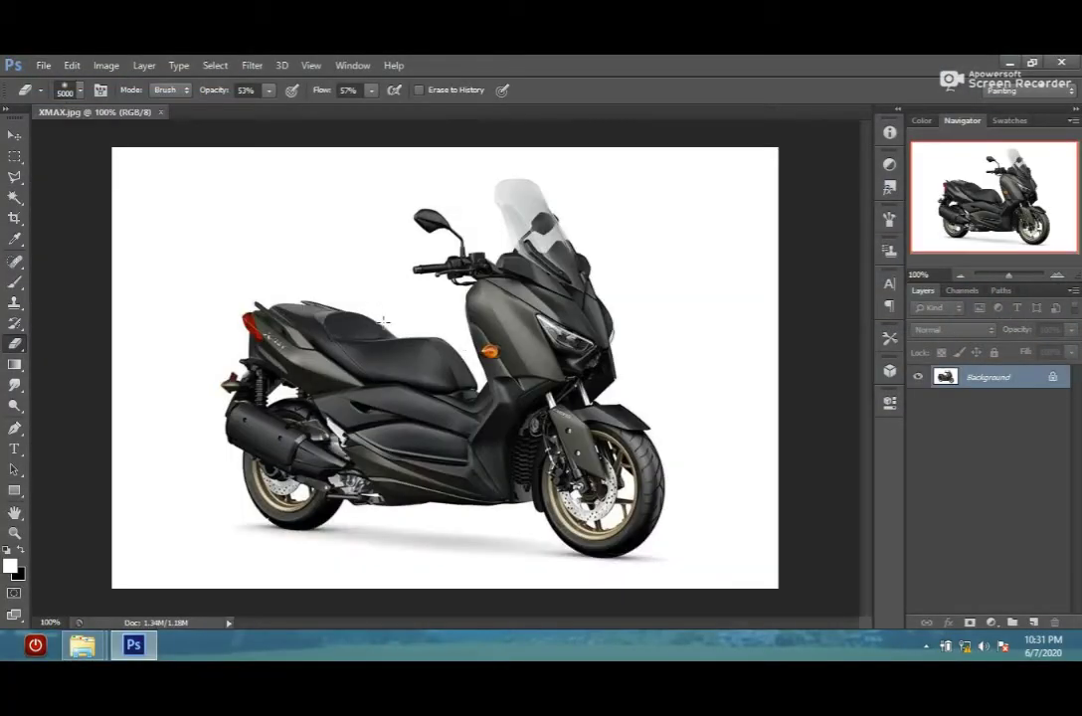
pyautogui.click(43, 65)
pyautogui.click(128, 179)
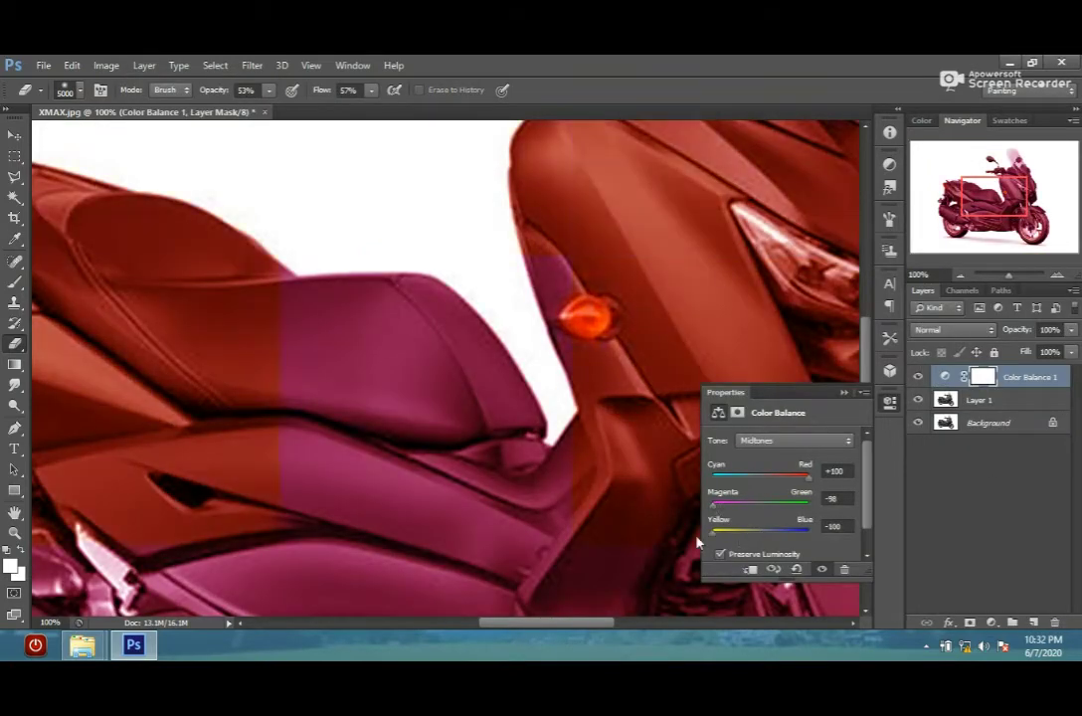
# - Rename the first Color Balance layer to RED and invert its mask to black
pyautogui.doubleClick(1028, 378)
pyautogui.write('RED')
pyautogui.press('Return')
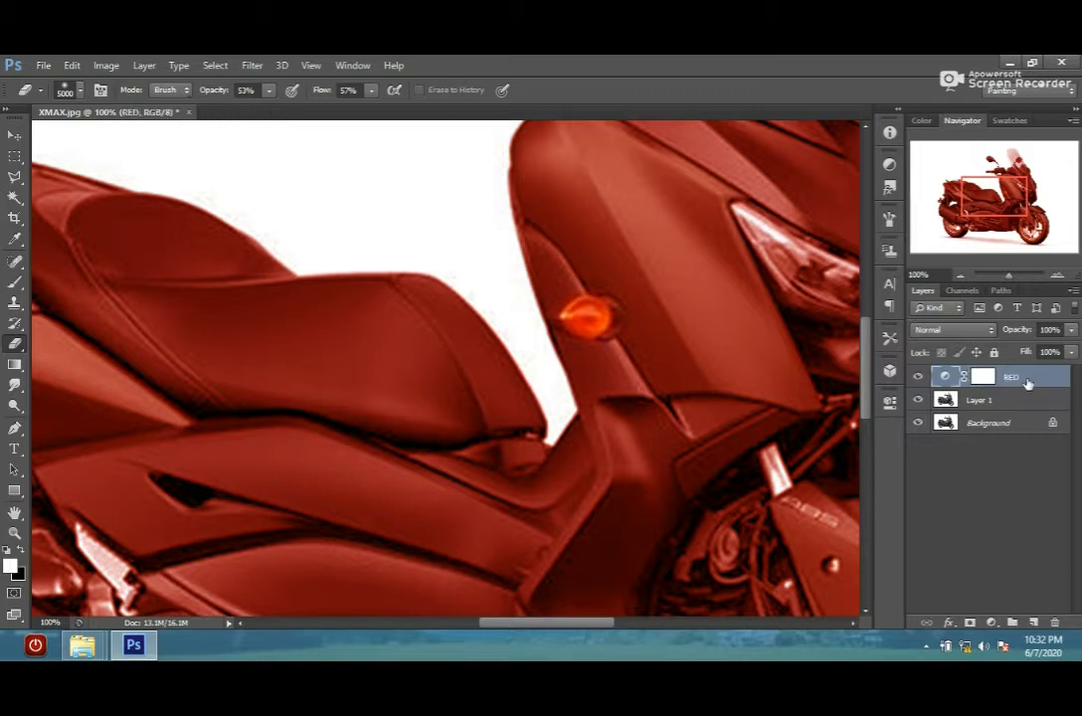
pyautogui.hotkey('ctrl', 'i')
# - Add a second Color Balance layer with shifted midtones, name it GOLD, and invert its mask
pyautogui.click(991, 622)
pyautogui.click(976, 445)
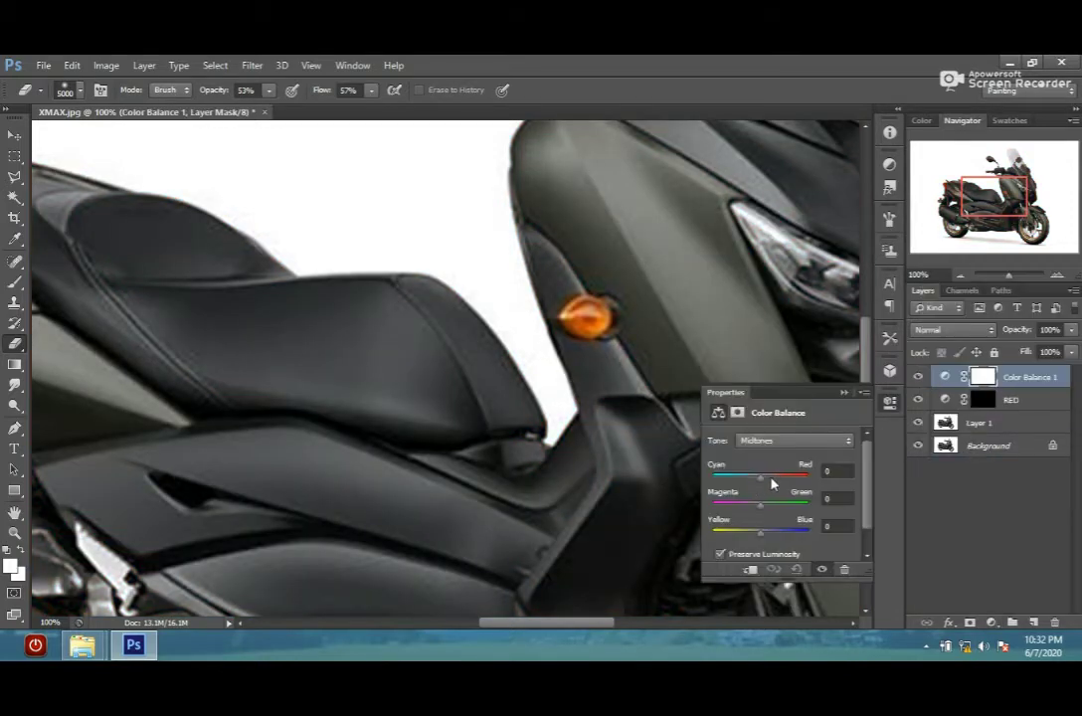
pyautogui.moveTo(761, 476)
pyautogui.mouseDown()
pyautogui.moveTo(809, 476)
pyautogui.moveTo(809, 504)
pyautogui.moveTo(706, 532)
pyautogui.mouseUp()
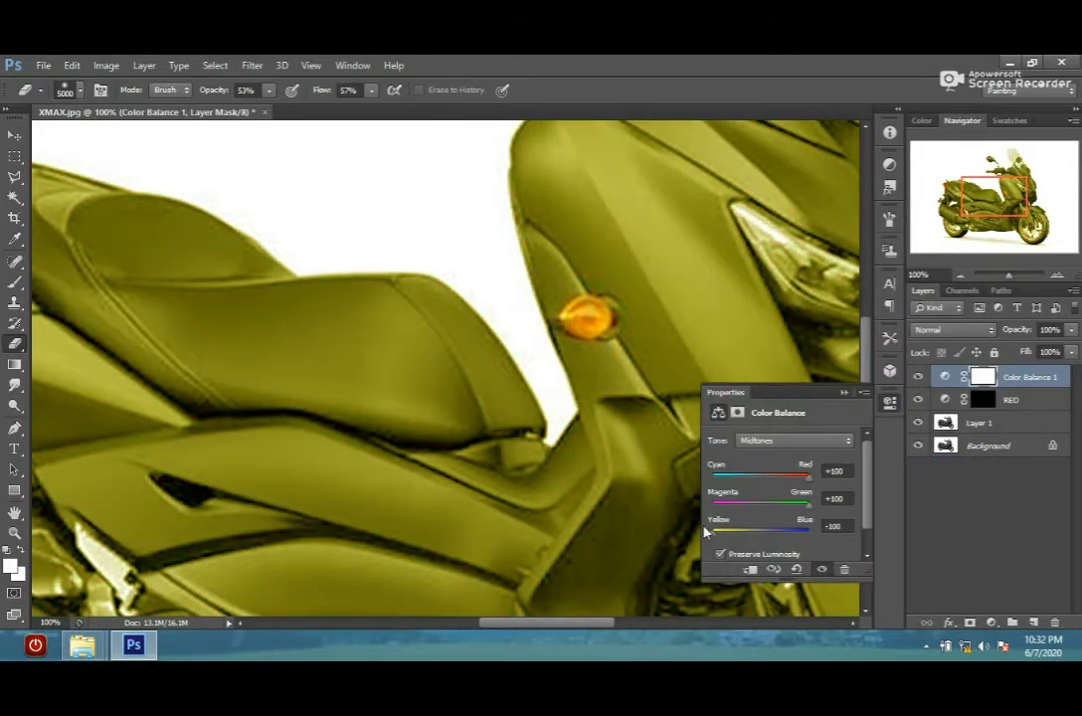
pyautogui.doubleClick(1030, 377)
pyautogui.write('Y')
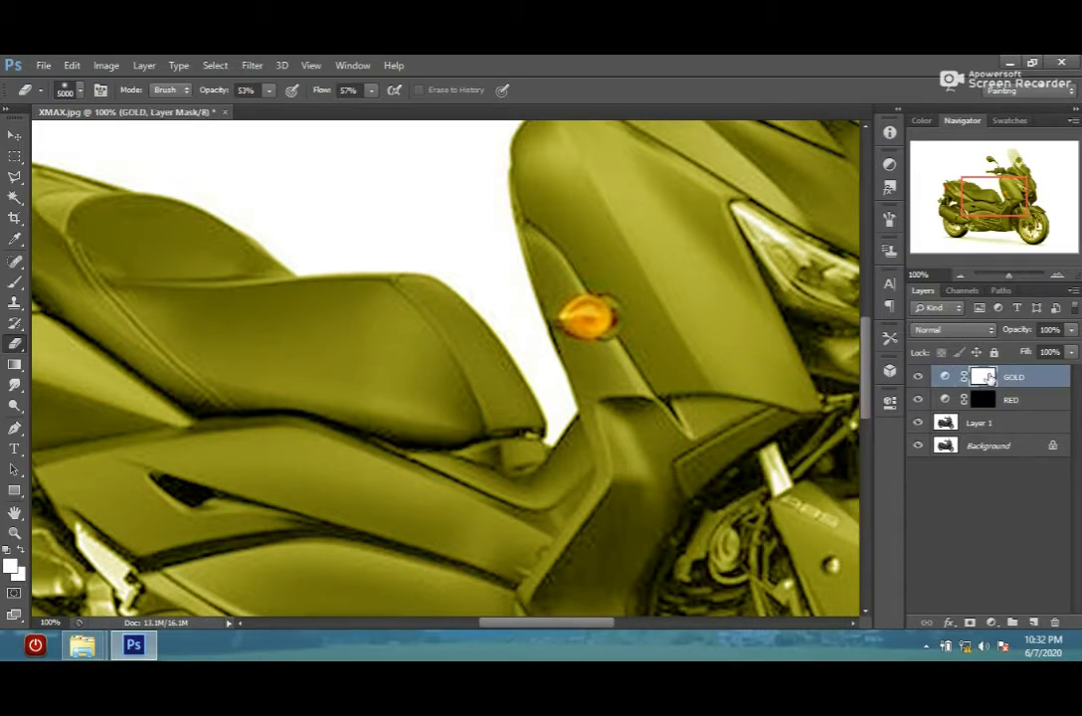
pyautogui.hotkey('ctrl', 'i')
# - Choose the Brush with black as background colour and target the RED layer mask
pyautogui.click(15, 261)
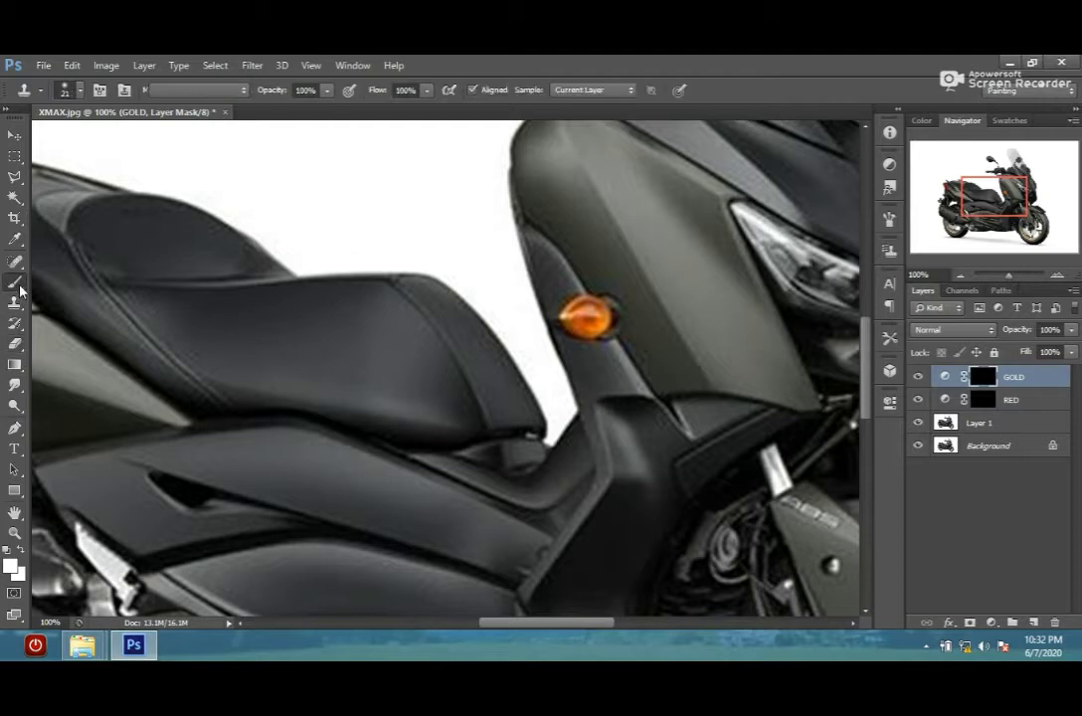
pyautogui.click(15, 282)
pyautogui.scroll(1, 599, 293)
pyautogui.click(18, 573)
pyautogui.click(1016, 322)
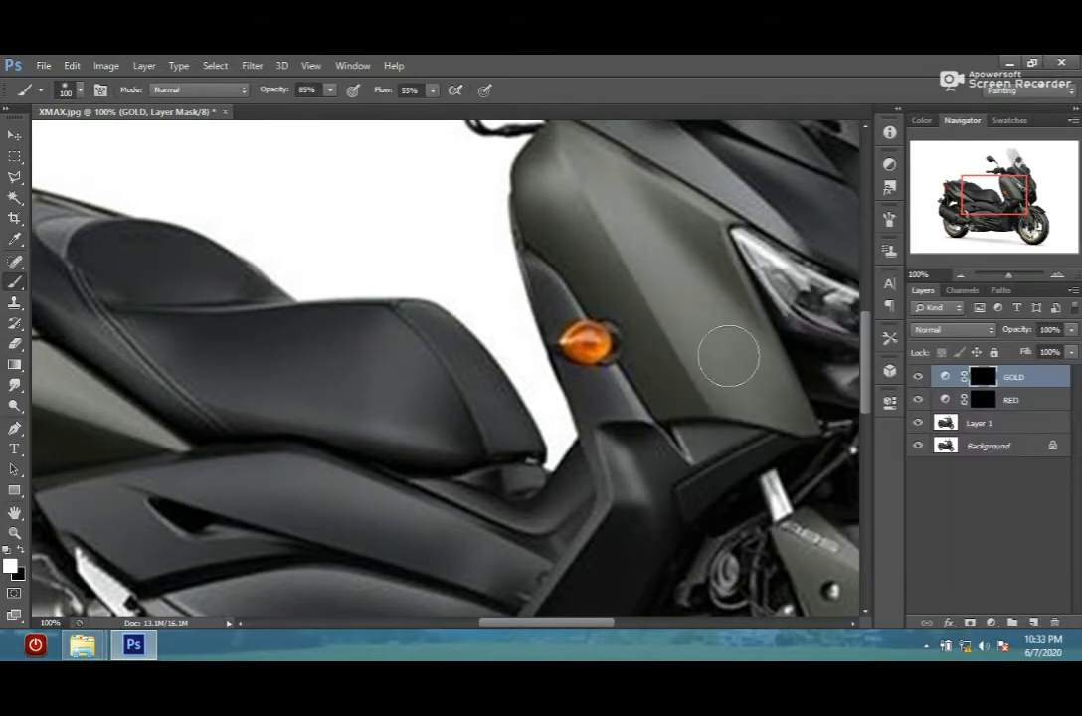
pyautogui.scroll(2, 725, 350)
pyautogui.hotkey('alt', '[')
pyautogui.scroll(2, 617, 375)
# - Paint white on the RED mask over the front side panel, resizing the brush for edges
pyautogui.moveTo(539, 259); pyautogui.dragTo(513, 256)
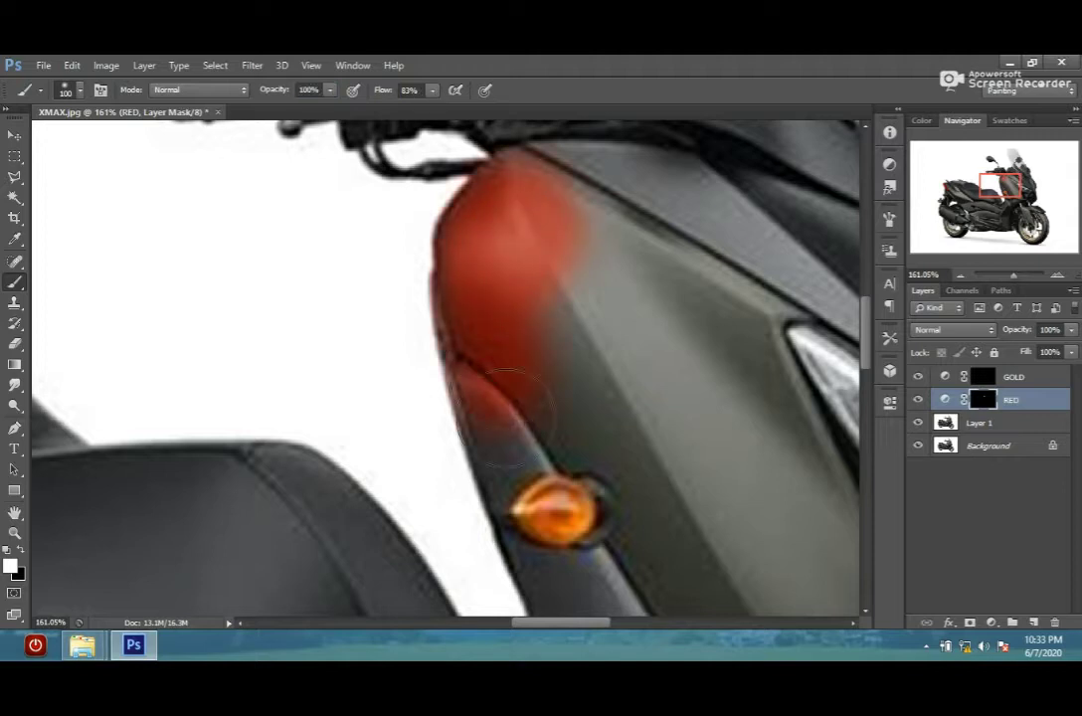
pyautogui.moveTo(514, 406)
pyautogui.mouseDown()
pyautogui.moveTo(696, 357)
pyautogui.moveTo(660, 235)
pyautogui.moveTo(548, 272)
pyautogui.moveTo(701, 238)
pyautogui.mouseUp()
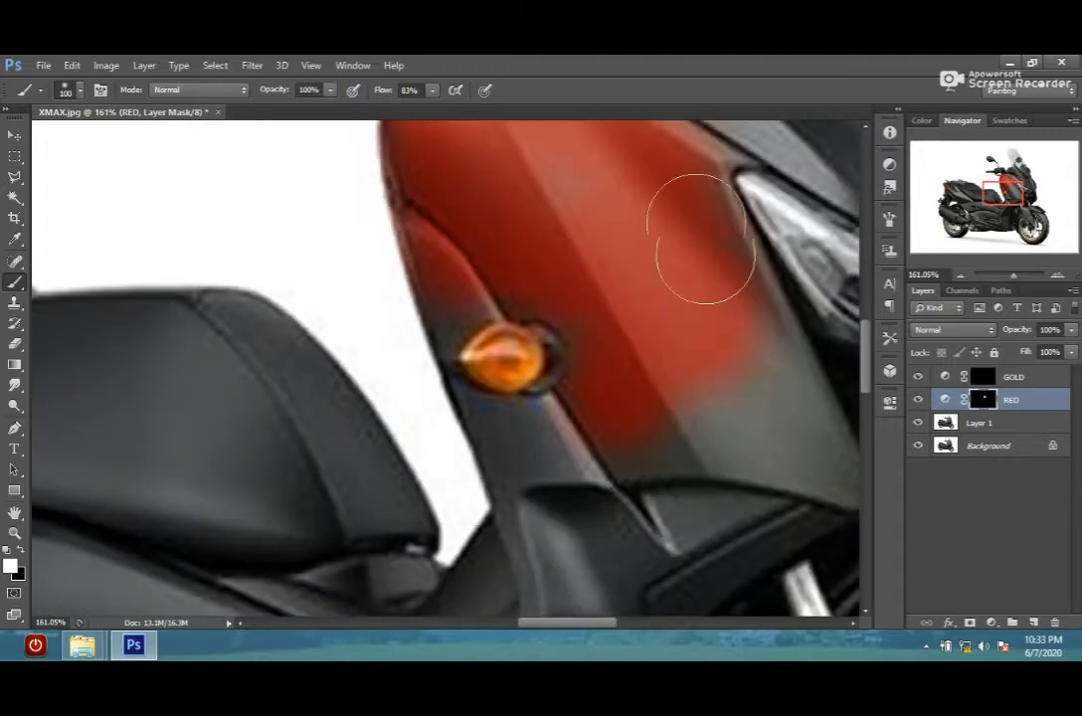
pyautogui.press('[')
pyautogui.press('[')
pyautogui.press('[')
pyautogui.scroll(2, 472, 253)
pyautogui.scroll(-2, 471, 254)
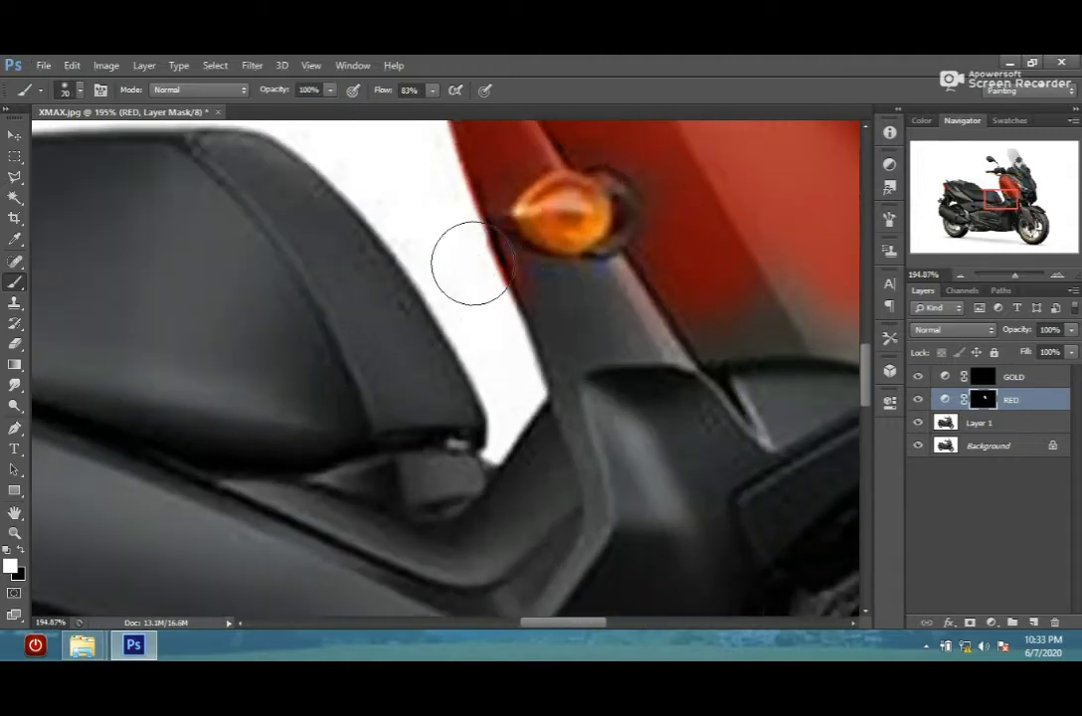
pyautogui.hscroll(3, 709, 327)
pyautogui.hscroll(4, 781, 359)
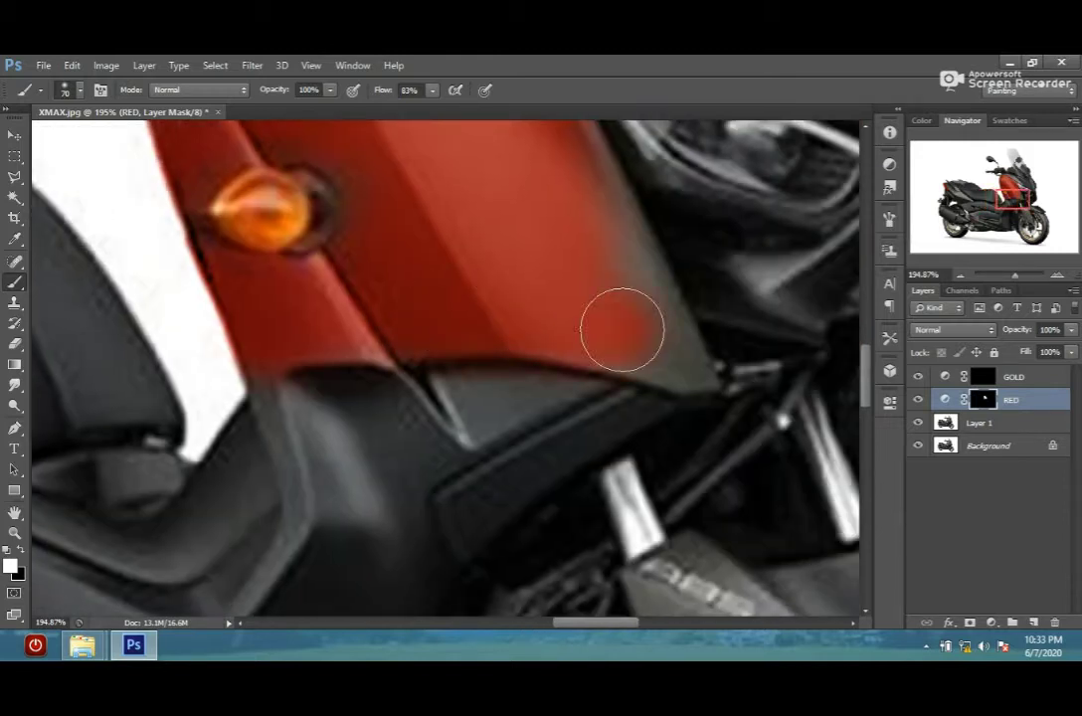
pyautogui.scroll(4, 685, 365)
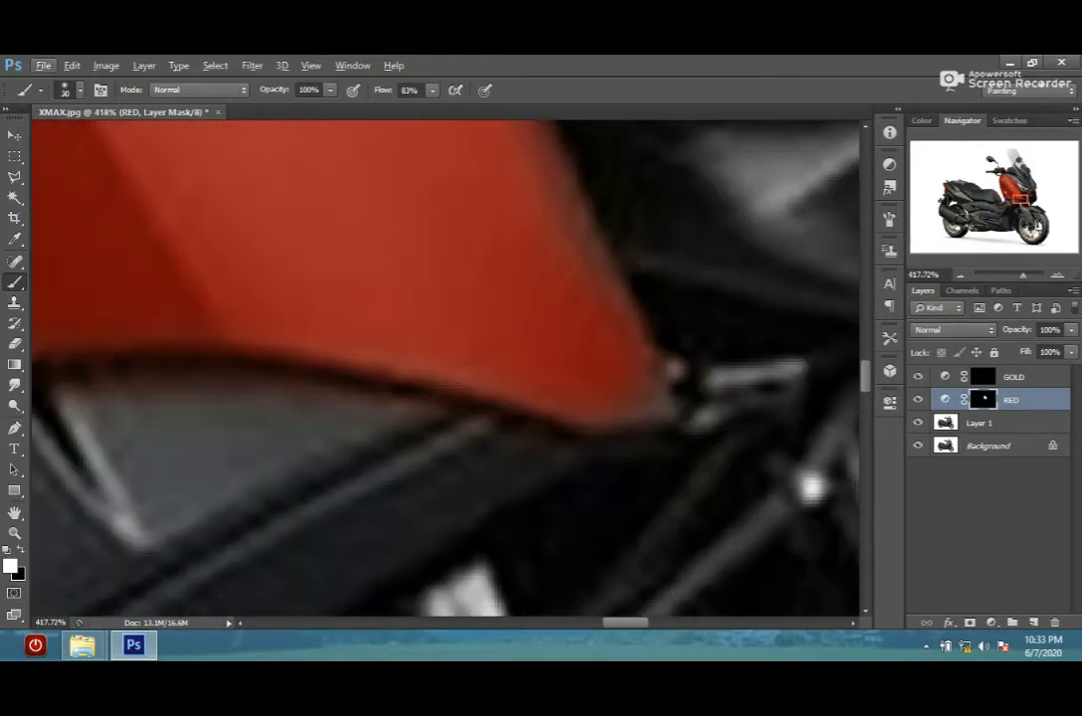
pyautogui.press(']')
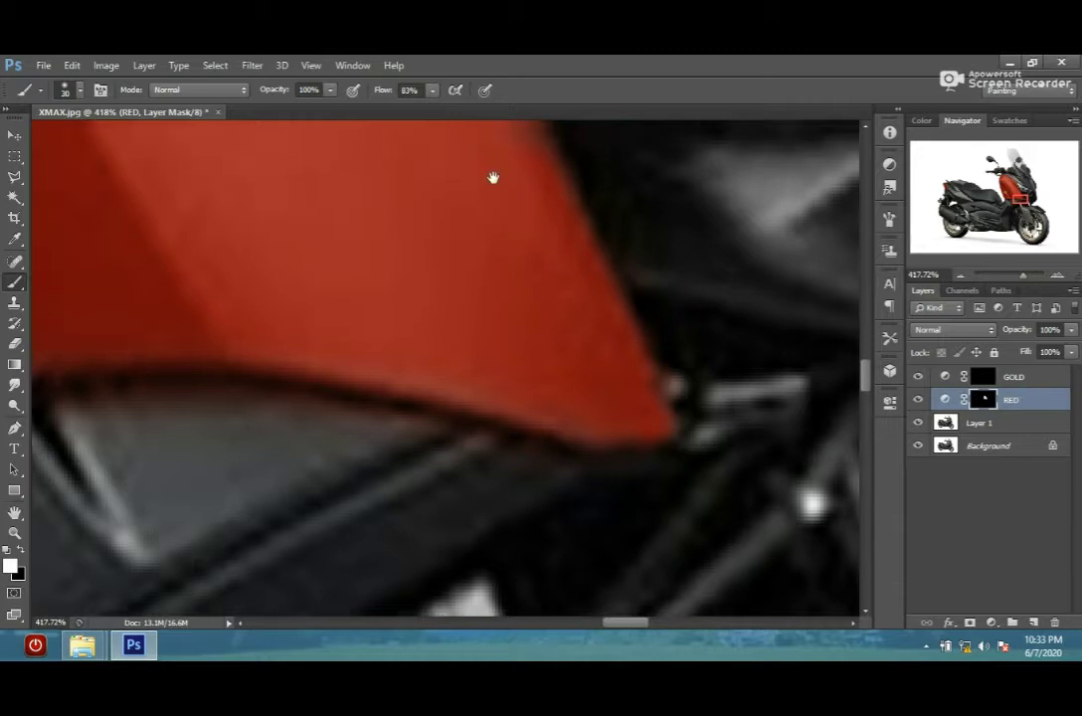
pyautogui.scroll(3, 397, 329)
pyautogui.scroll(-3, 757, 438)
pyautogui.hscroll(-2, 757, 439)
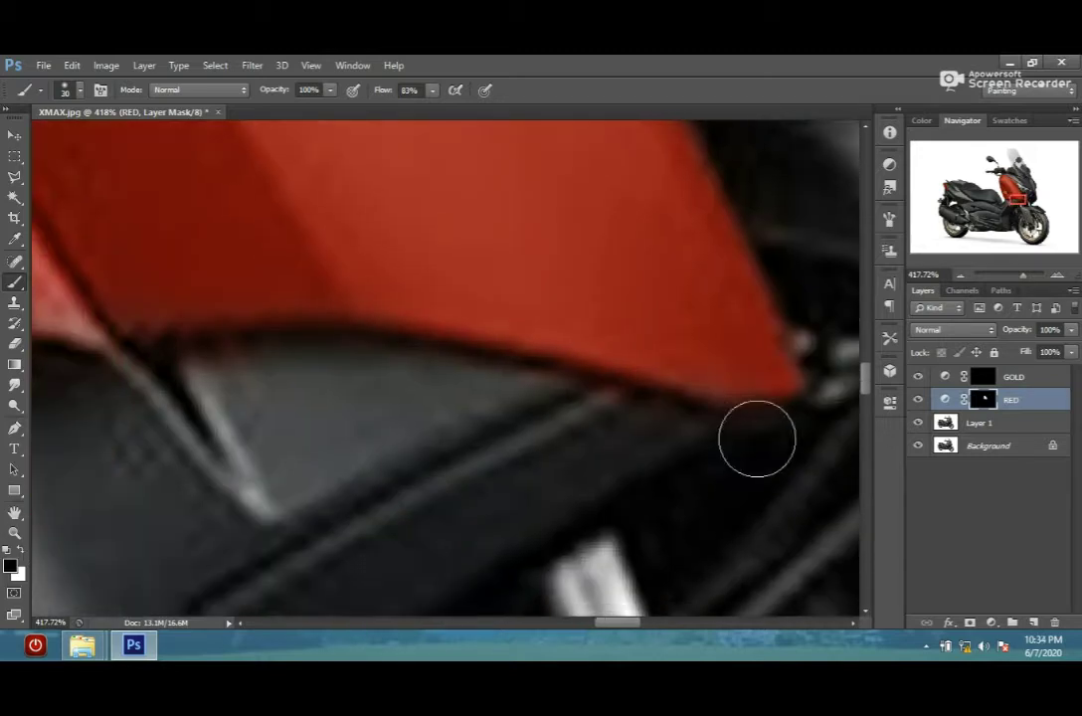
pyautogui.scroll(-2, 626, 471)
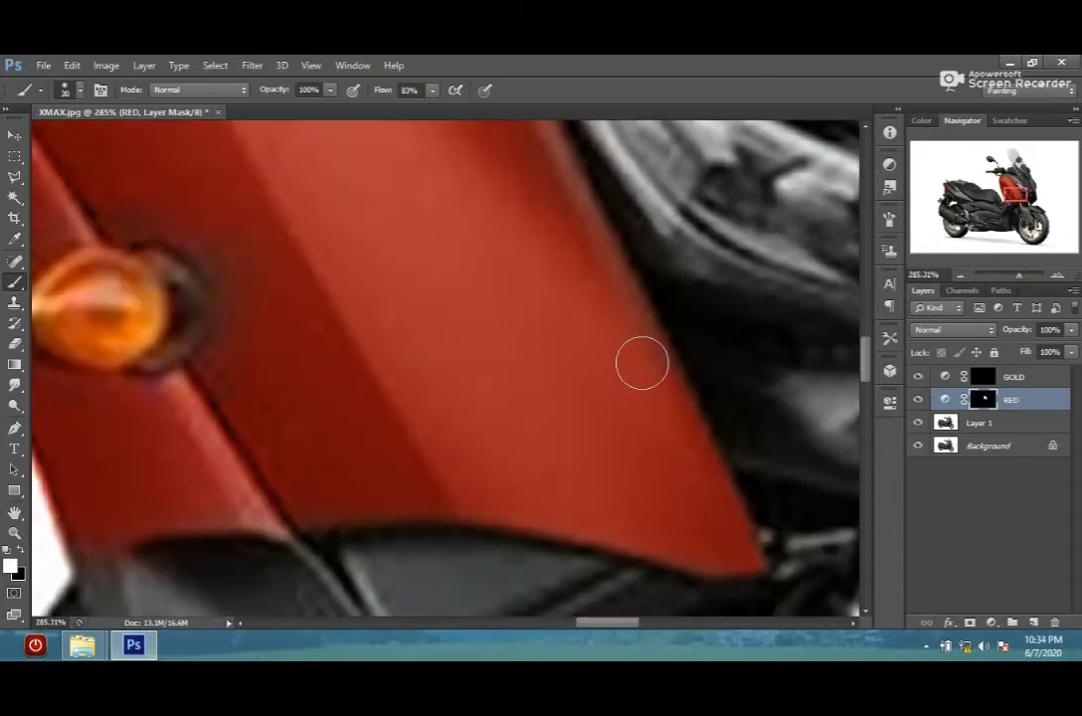
pyautogui.press('[')
pyautogui.press('[')
pyautogui.press('[')
pyautogui.scroll(1, 539, 136)
pyautogui.scroll(1, 532, 239)
pyautogui.scroll(1, 546, 316)
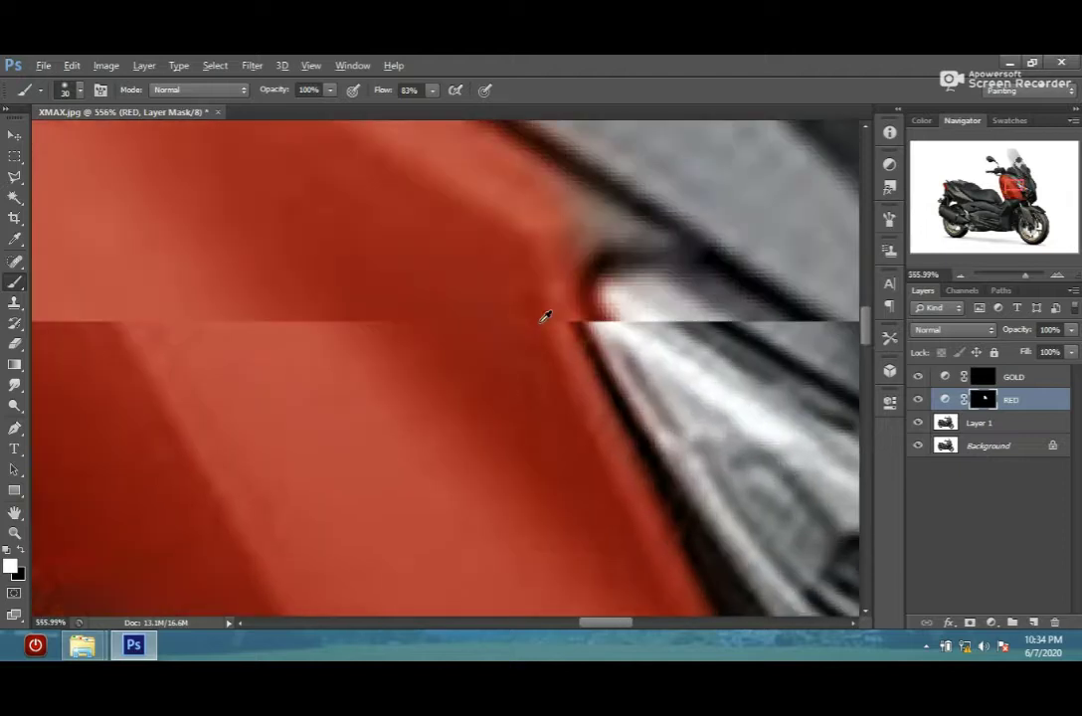
pyautogui.scroll(1, 589, 200)
pyautogui.scroll(-1, 589, 200)
pyautogui.scroll(3, 498, 338)
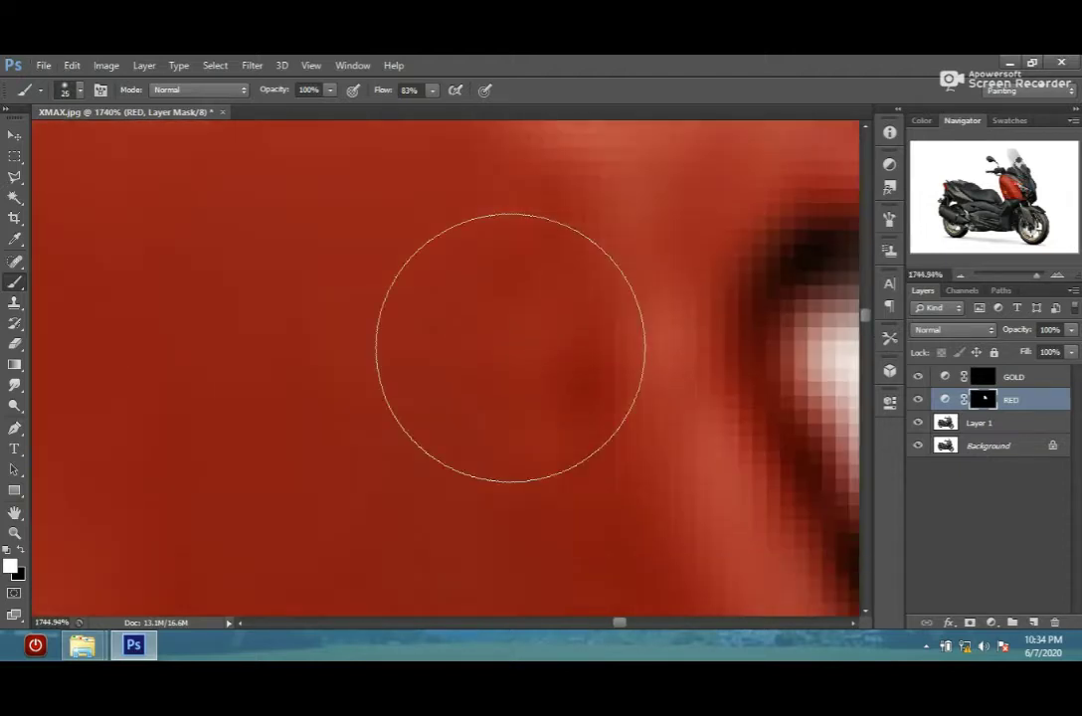
pyautogui.press(']')
pyautogui.scroll(-3, 575, 399)
pyautogui.scroll(-1, 575, 399)
pyautogui.scroll(-1, 435, 419)
pyautogui.scroll(-1, 435, 418)
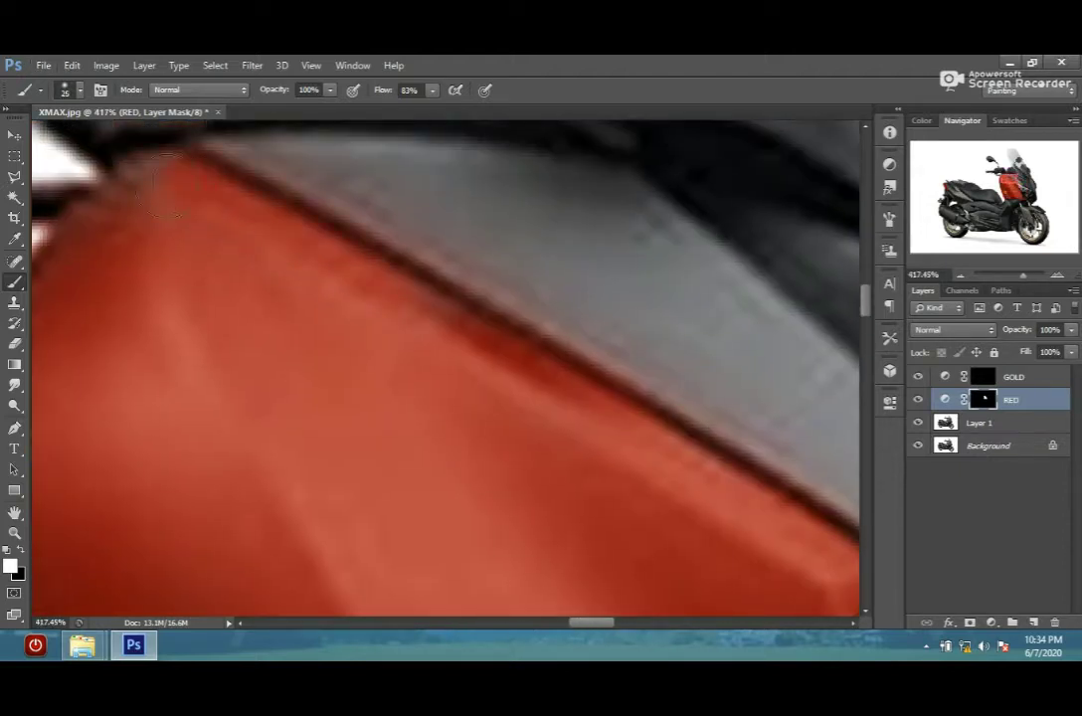
pyautogui.scroll(-2, 175, 410)
pyautogui.scroll(-2, 174, 410)
pyautogui.scroll(2, 305, 176)
pyautogui.scroll(-2, 382, 198)
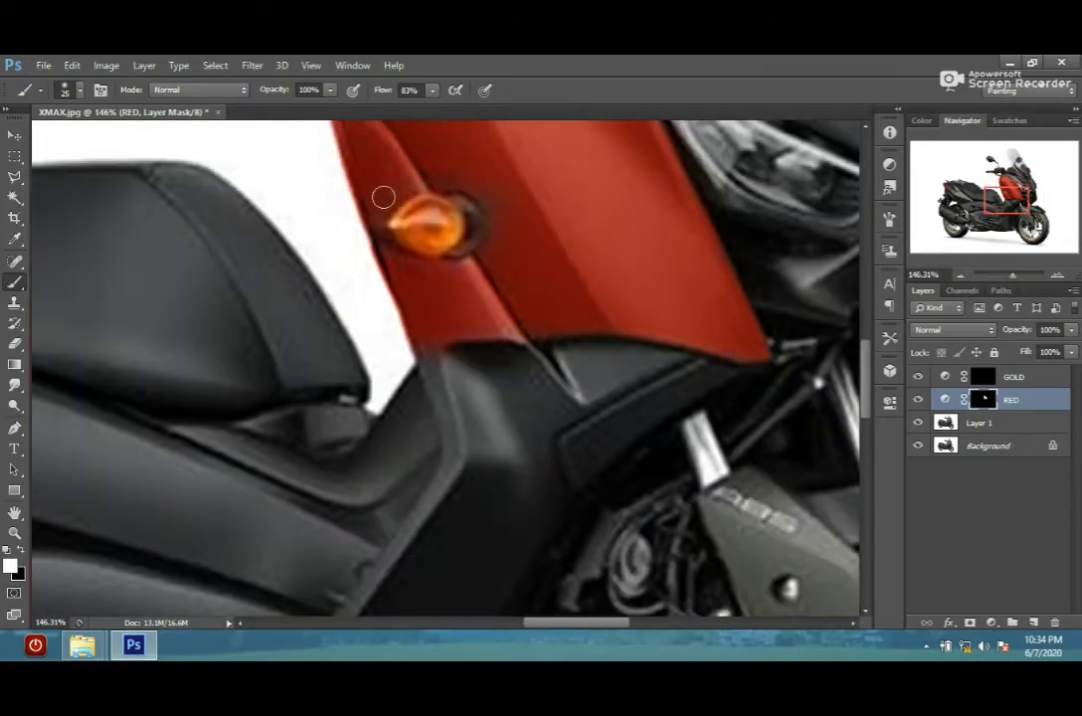
pyautogui.scroll(1, 460, 348)
pyautogui.scroll(2, 461, 348)
pyautogui.scroll(2, 400, 193)
pyautogui.scroll(1, 472, 343)
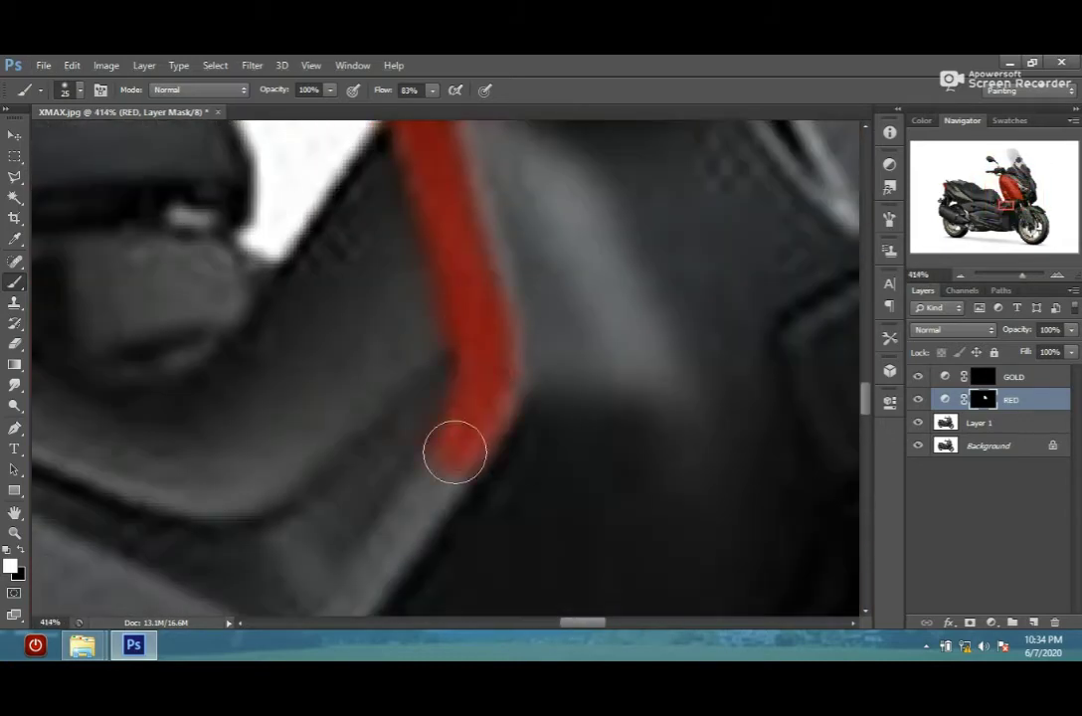
pyautogui.scroll(2, 455, 450)
# - Paint red down the thin trim strip, then paint black to remove overspill near the seat
pyautogui.moveTo(519, 217)
pyautogui.mouseDown()
pyautogui.moveTo(278, 551)
pyautogui.moveTo(374, 379)
pyautogui.mouseUp()
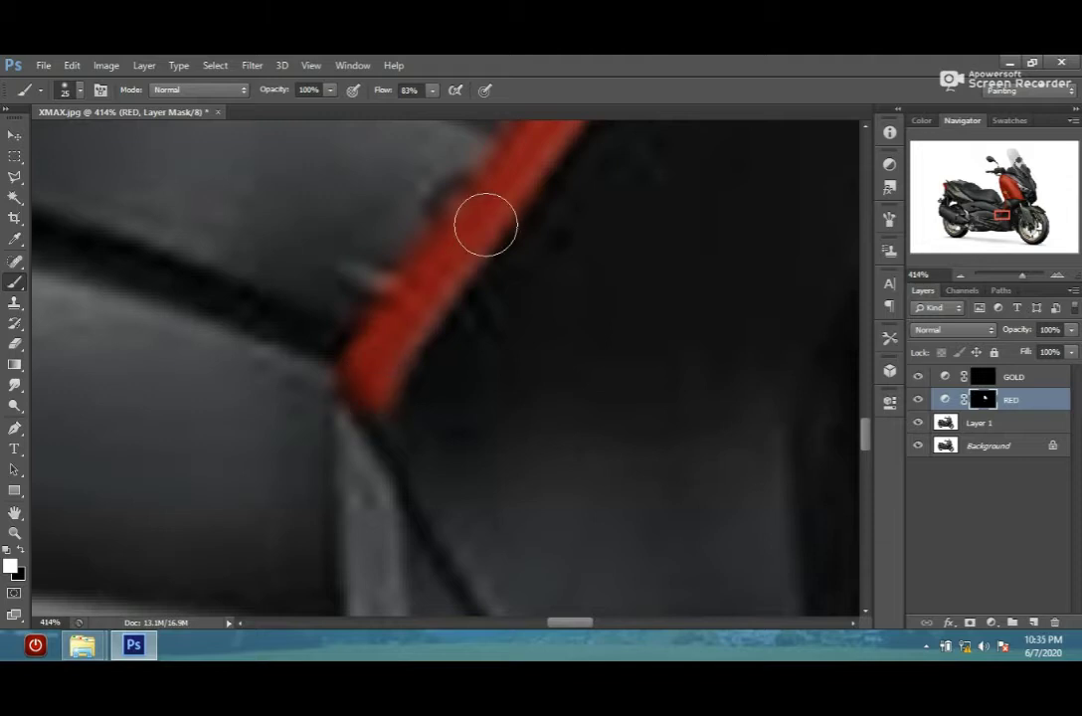
pyautogui.moveTo(420, 311); pyautogui.dragTo(422, 460)
pyautogui.click(22, 550)
pyautogui.moveTo(291, 397); pyautogui.dragTo(273, 561)
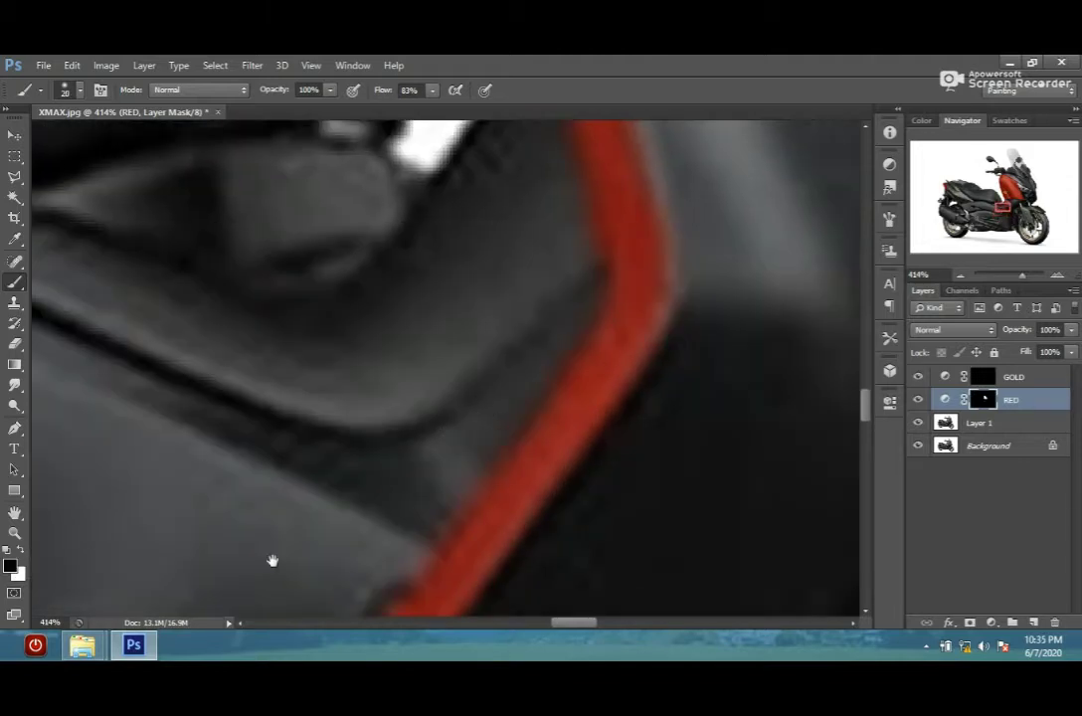
pyautogui.moveTo(564, 273); pyautogui.dragTo(524, 422)
pyautogui.moveTo(454, 143); pyautogui.dragTo(471, 346)
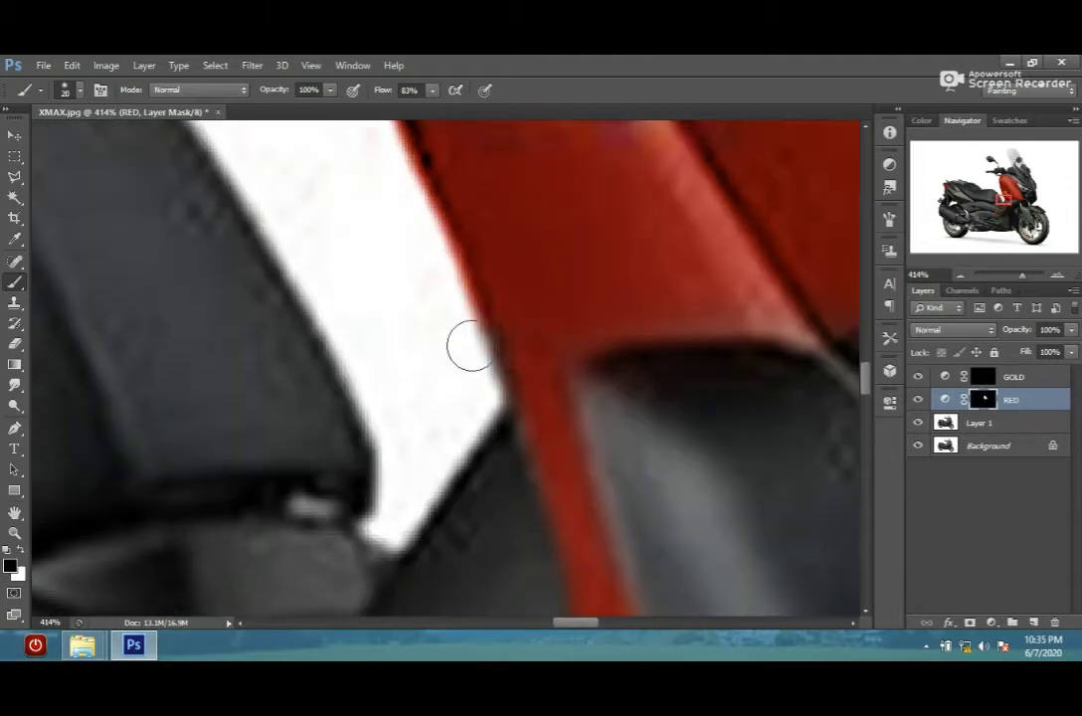
pyautogui.scroll(-6, 368, 335)
pyautogui.scroll(-1, 299, 398)
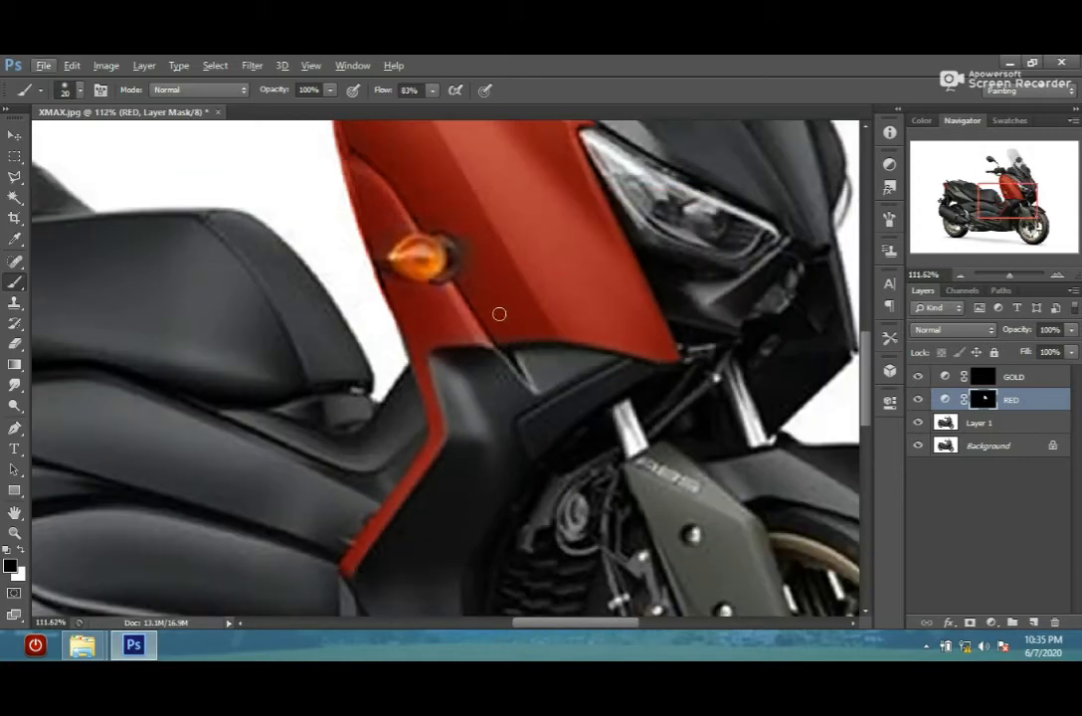
pyautogui.scroll(3, 597, 299)
# - Paint red over the grey upper fairing strip and the area right of the dark trim
pyautogui.scroll(2, 447, 229)
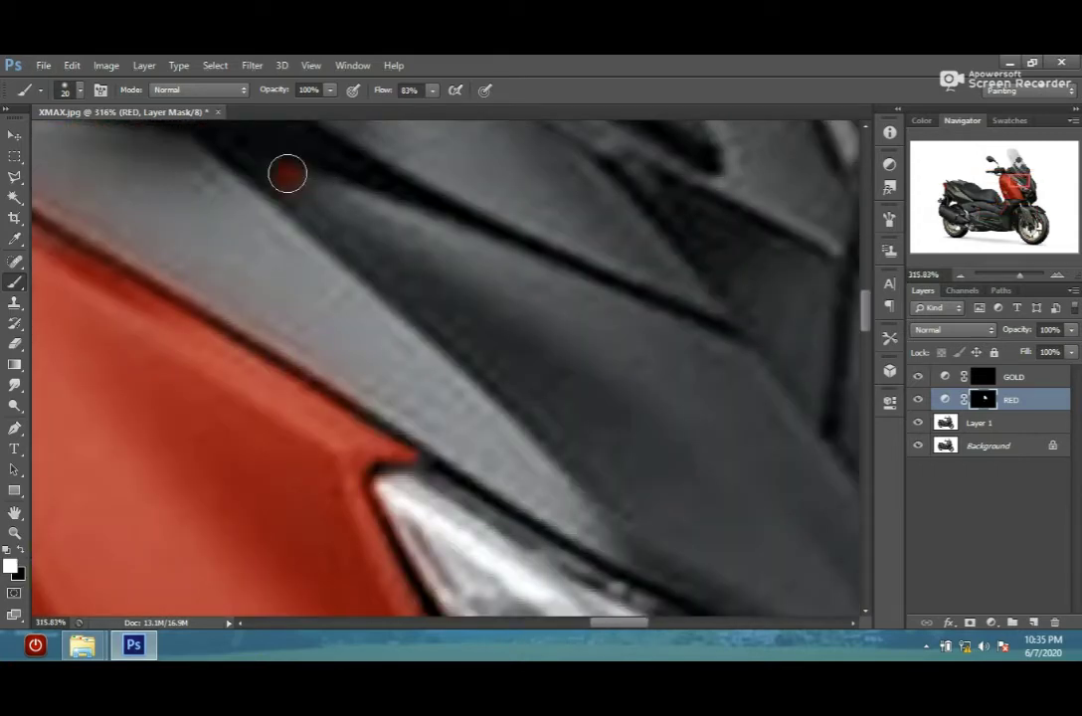
pyautogui.moveTo(287, 174); pyautogui.dragTo(557, 306)
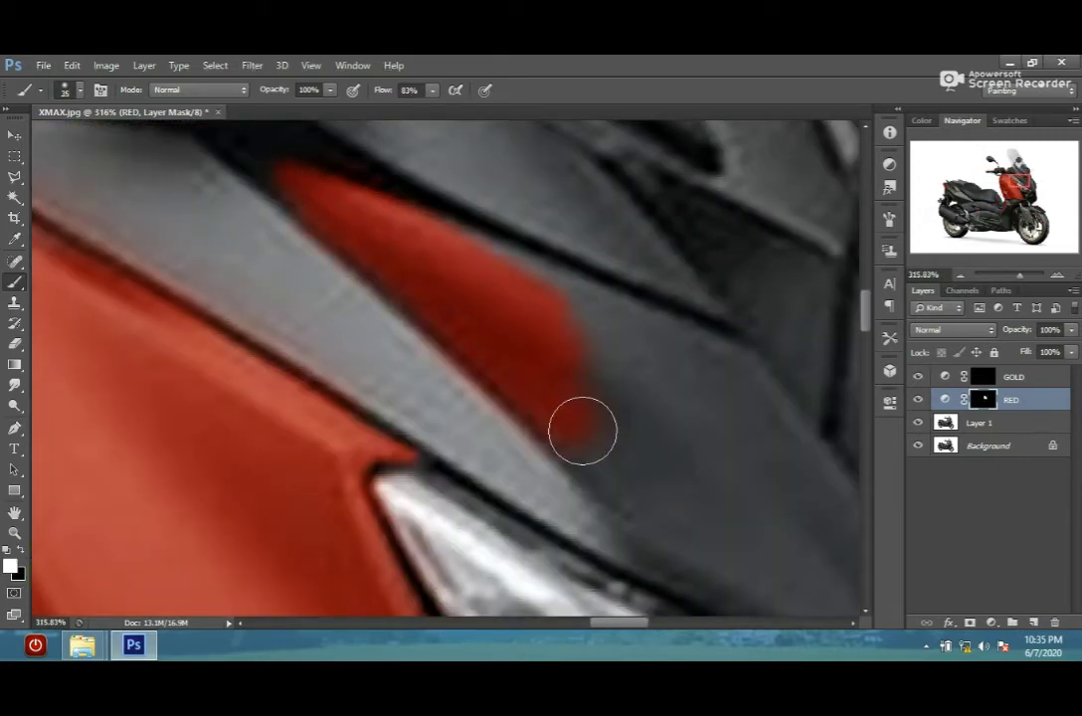
pyautogui.scroll(-3, 586, 398)
pyautogui.scroll(-2, 617, 308)
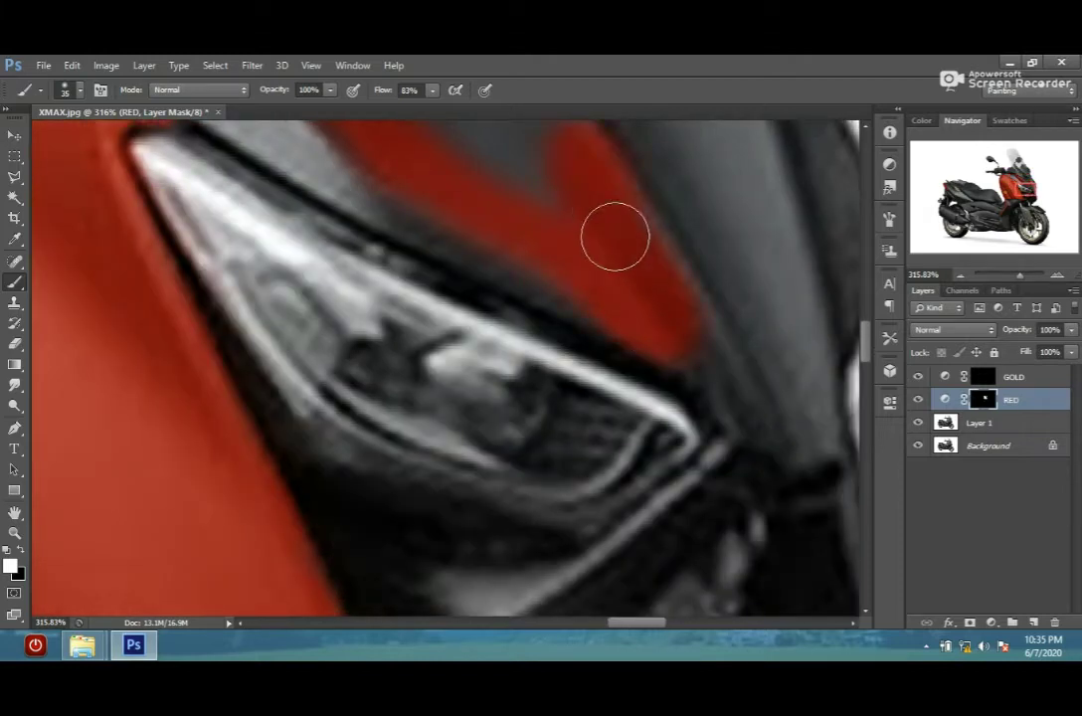
pyautogui.scroll(2, 615, 236)
pyautogui.hscroll(-1, 593, 299)
pyautogui.scroll(2, 597, 334)
pyautogui.moveTo(609, 334); pyautogui.dragTo(624, 213)
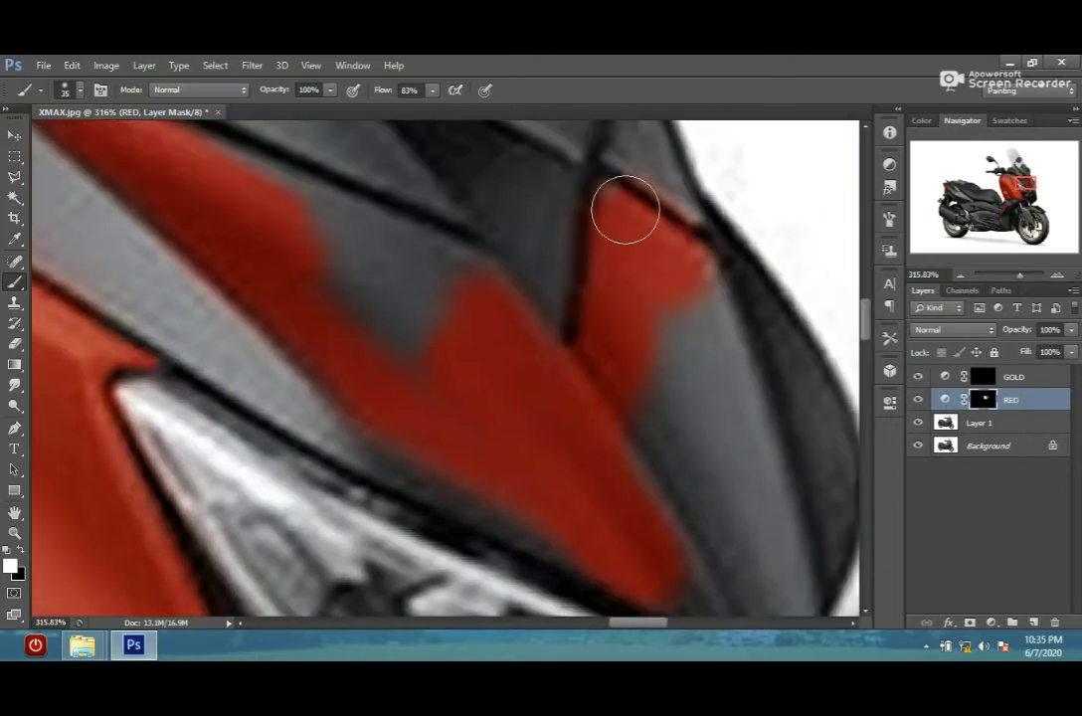
pyautogui.scroll(-2, 624, 212)
pyautogui.moveTo(768, 219)
pyautogui.mouseDown()
pyautogui.moveTo(773, 405)
pyautogui.moveTo(701, 474)
pyautogui.moveTo(671, 309)
pyautogui.moveTo(271, 231)
pyautogui.mouseUp()
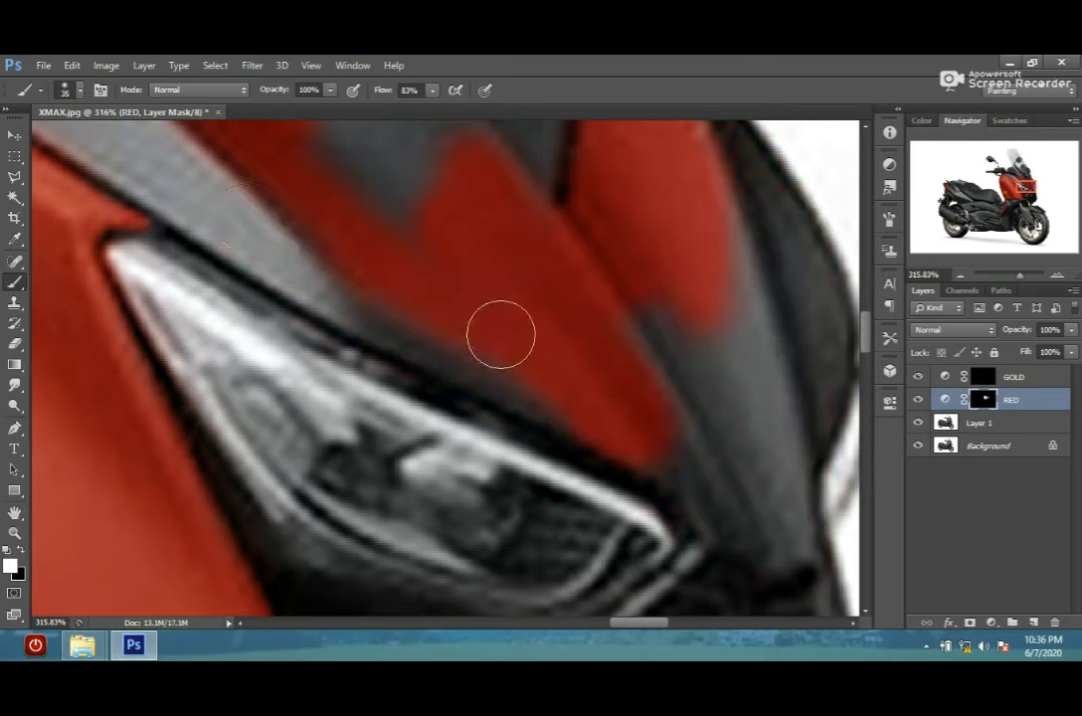
pyautogui.hscroll(2, 487, 328)
pyautogui.hscroll(-2, 475, 321)
# - Paint black to remove red spill from the upper-left trim, then swap back to white
pyautogui.click(20, 552)
pyautogui.moveTo(199, 203); pyautogui.dragTo(299, 318)
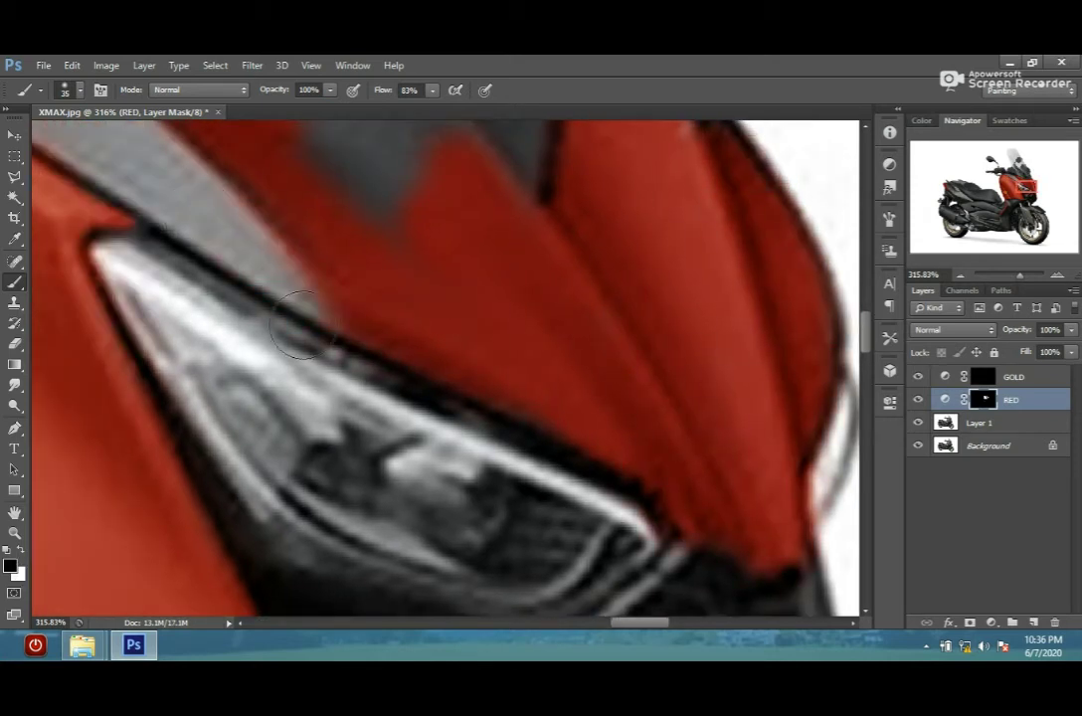
pyautogui.press('x')
pyautogui.scroll(5, 118, 540)
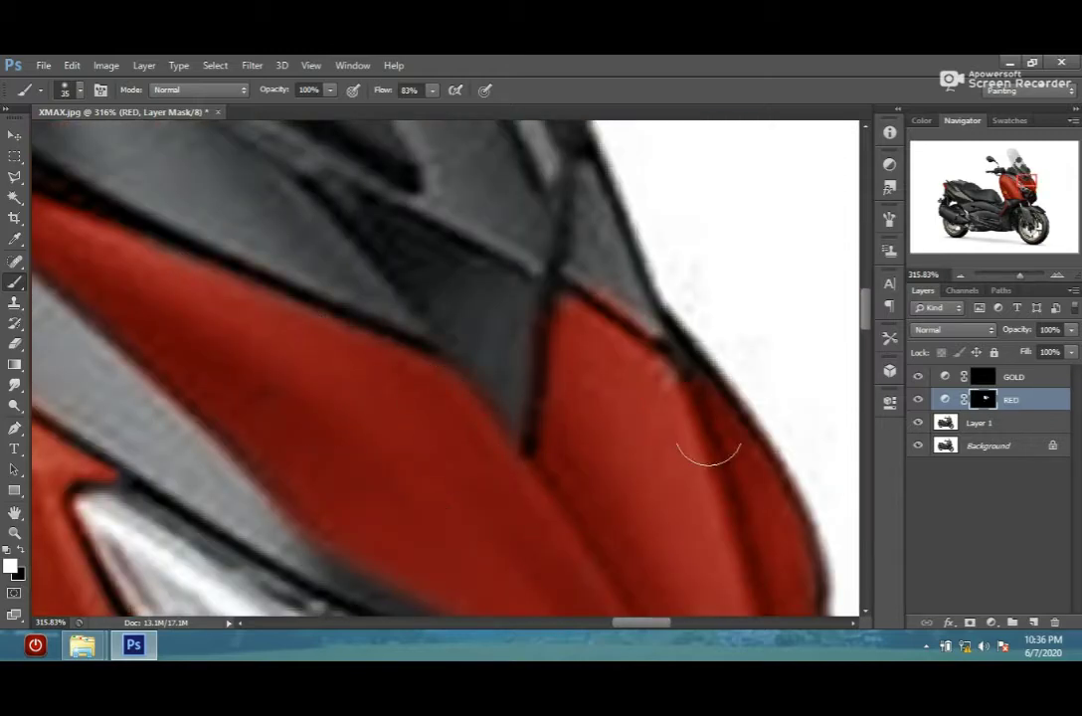
pyautogui.scroll(-3, 519, 488)
pyautogui.scroll(5, 306, 404)
pyautogui.keyDown('alt'); pyautogui.scroll(1, 361, 341); pyautogui.keyUp('alt')
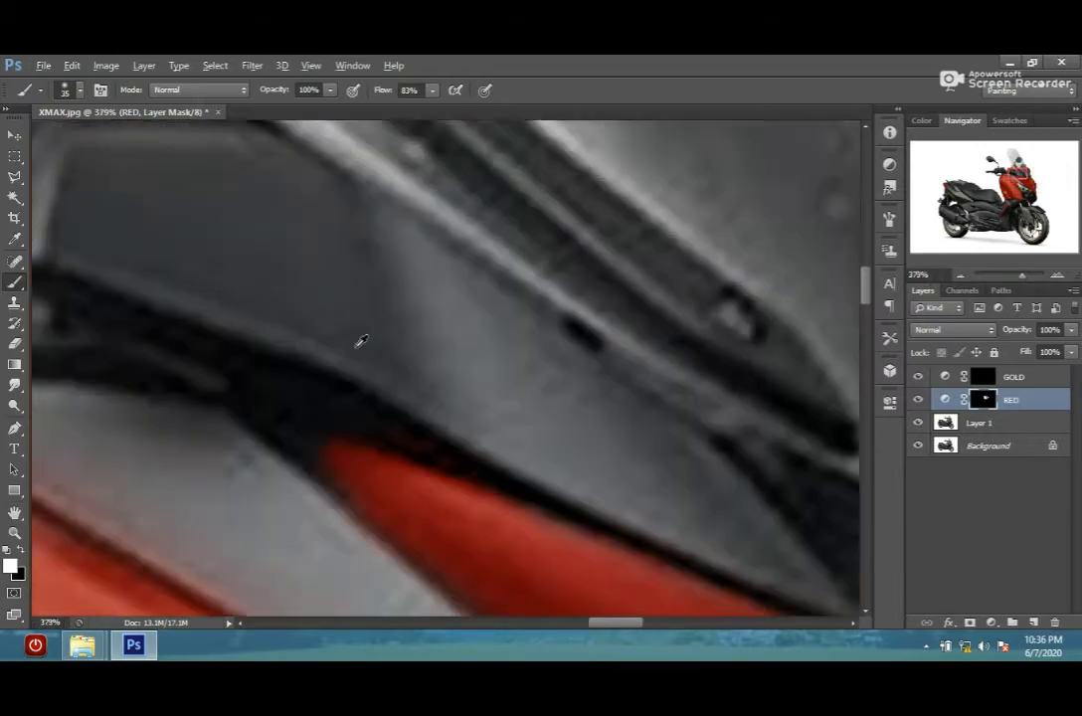
pyautogui.keyDown('alt'); pyautogui.scroll(2, 361, 341); pyautogui.keyUp('alt')
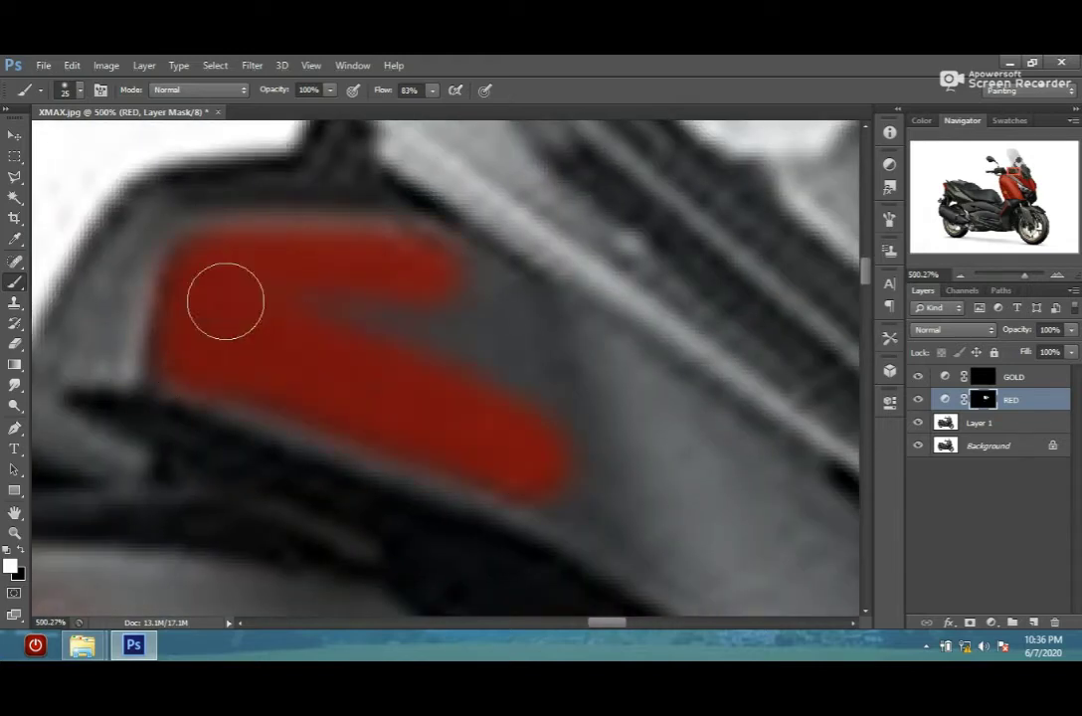
pyautogui.scroll(-2, 563, 469)
pyautogui.scroll(-2, 546, 394)
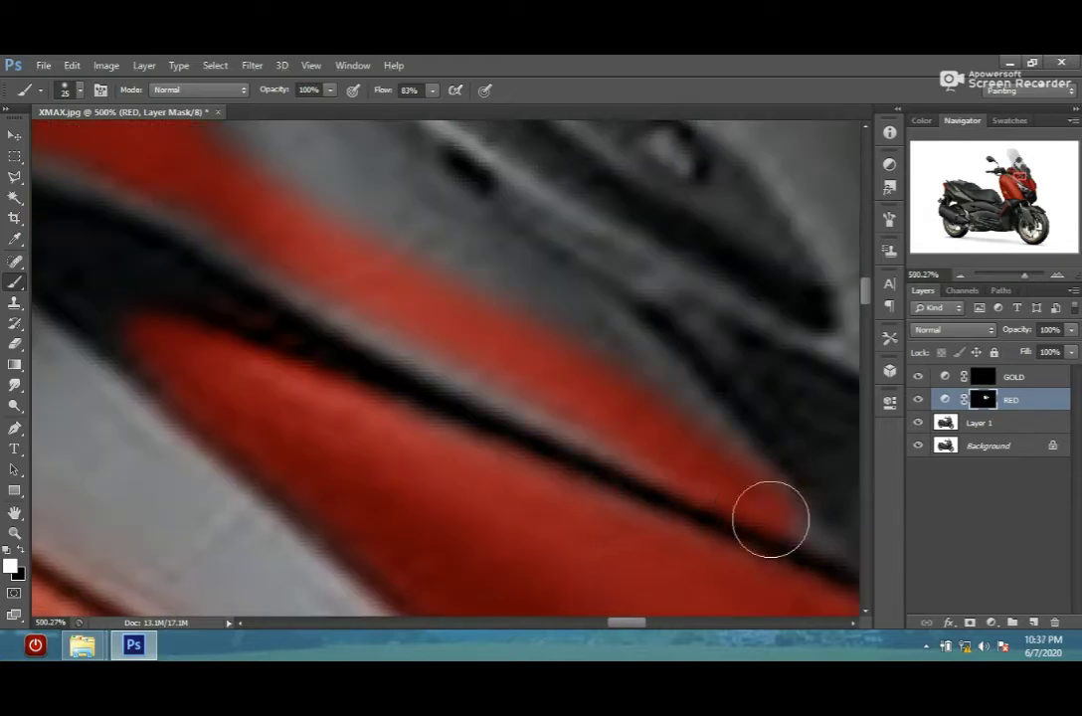
pyautogui.hscroll(2, 769, 517)
pyautogui.press('[')
pyautogui.press('[')
pyautogui.hscroll(-2, 468, 328)
pyautogui.hscroll(-1, 483, 378)
pyautogui.press(']')
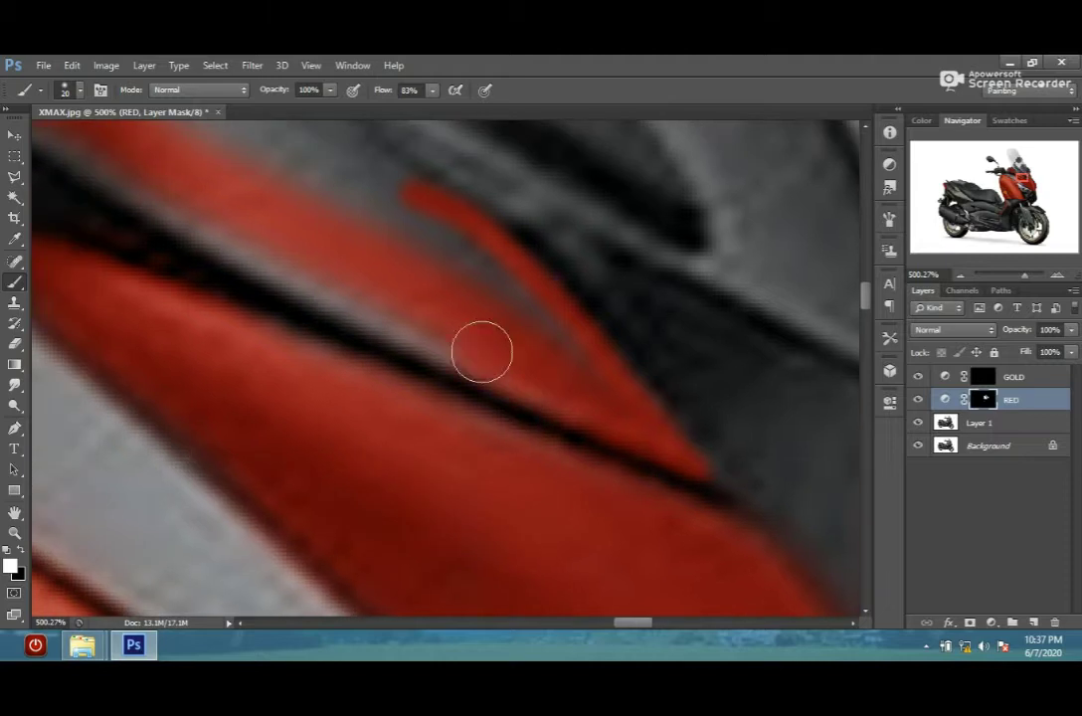
pyautogui.scroll(2, 483, 350)
pyautogui.hscroll(-2, 277, 310)
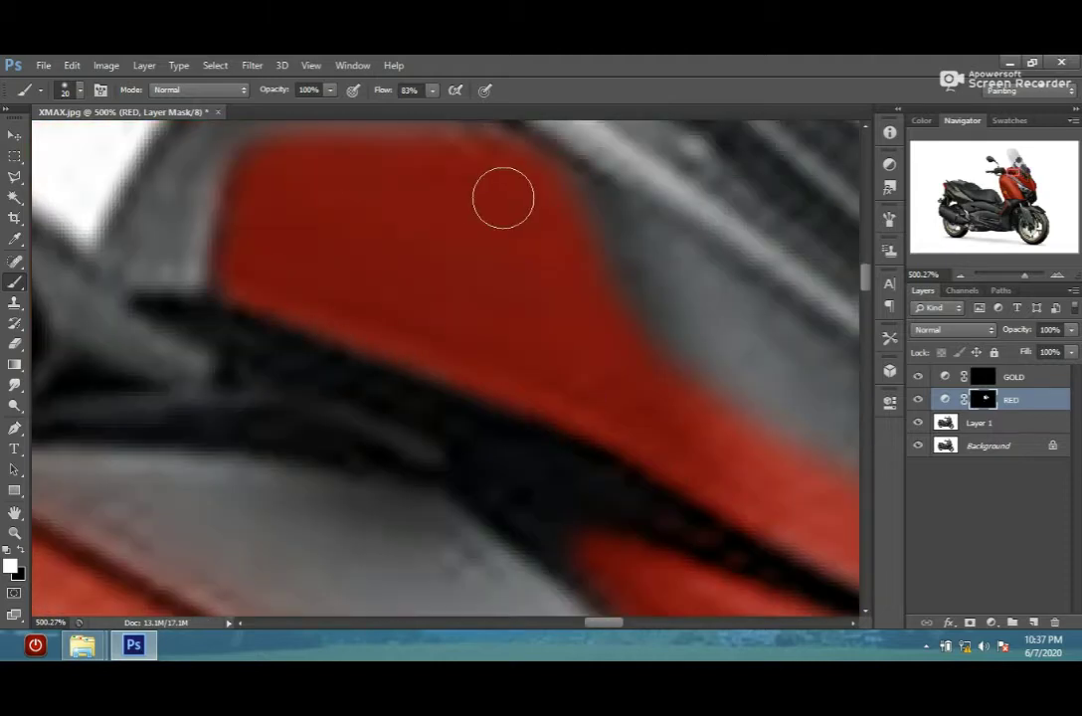
pyautogui.hscroll(2, 503, 198)
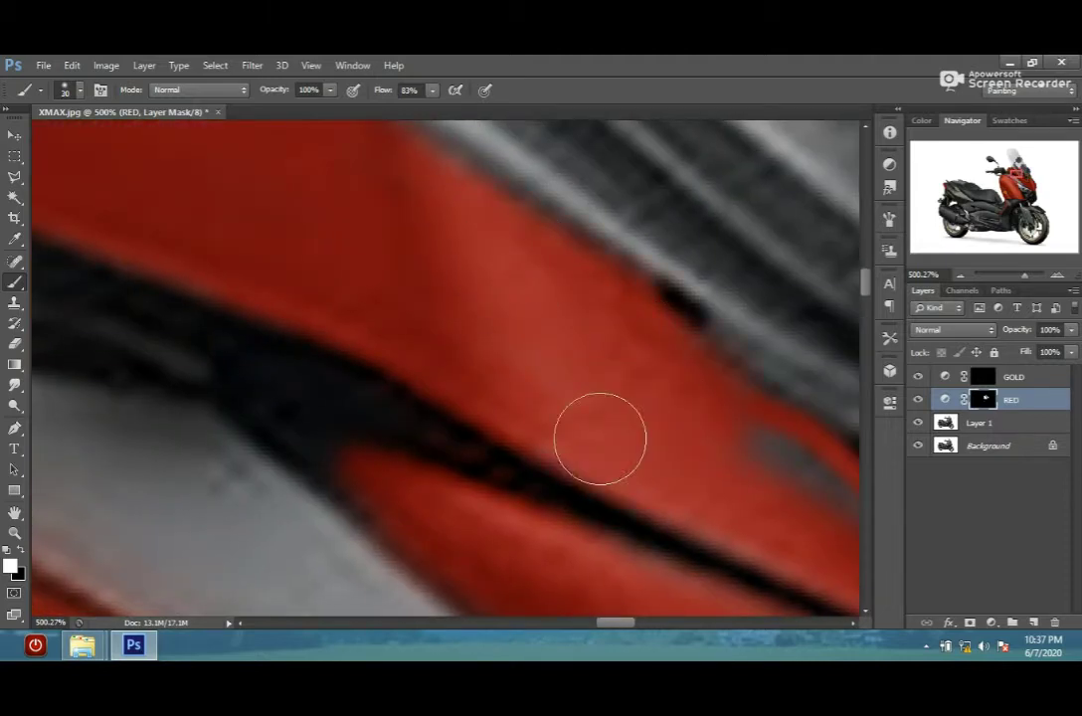
pyautogui.scroll(-2, 562, 368)
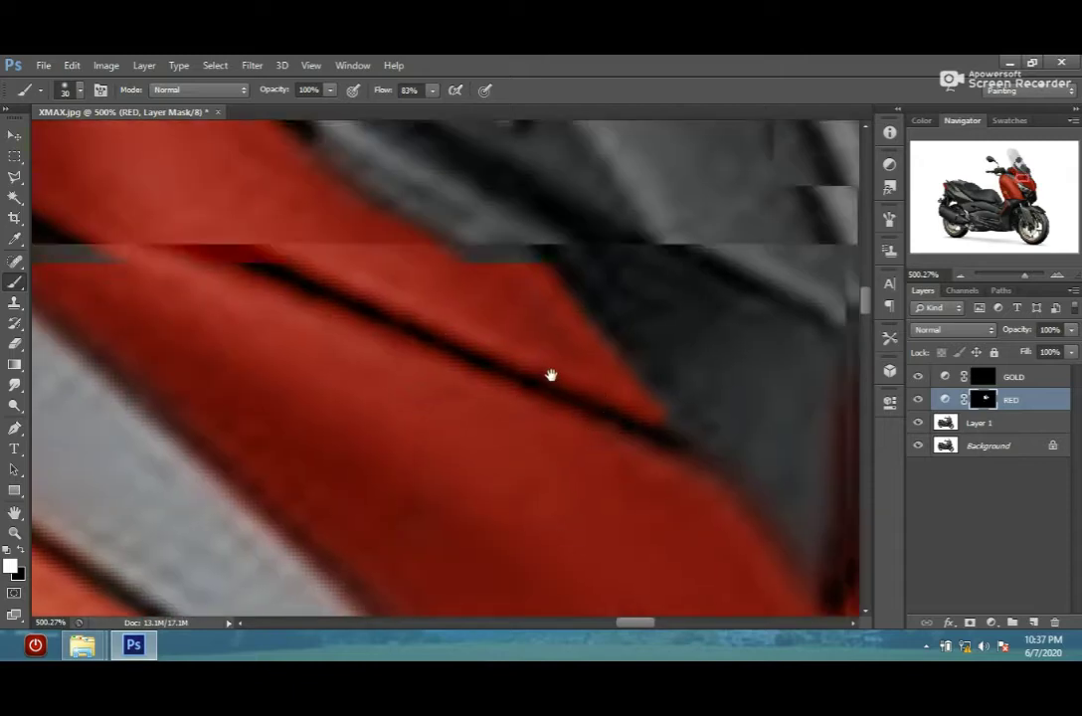
pyautogui.scroll(-2, 551, 375)
pyautogui.scroll(3, 602, 455)
pyautogui.press('[')
# - Paint red along the windscreen edge and upward on the fairing beside it
pyautogui.moveTo(298, 149)
pyautogui.mouseDown()
pyautogui.moveTo(327, 242)
pyautogui.moveTo(423, 423)
pyautogui.moveTo(302, 278)
pyautogui.moveTo(329, 264)
pyautogui.mouseUp()
pyautogui.press('[')
pyautogui.press('[')
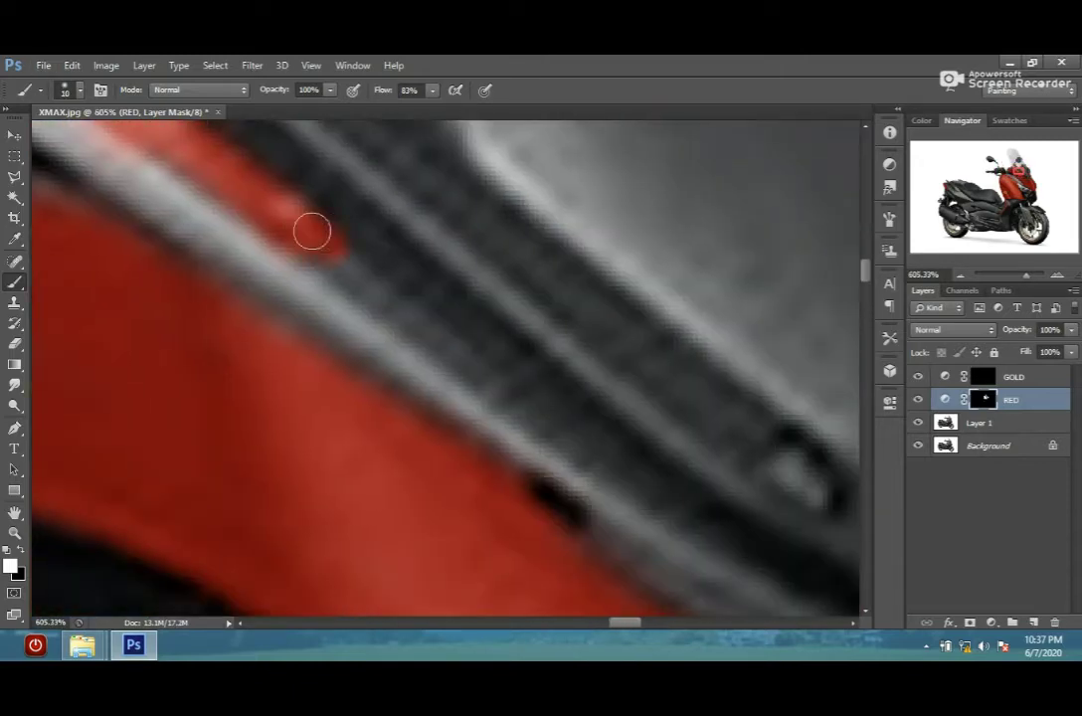
pyautogui.scroll(-3, 549, 426)
pyautogui.scroll(3, 474, 353)
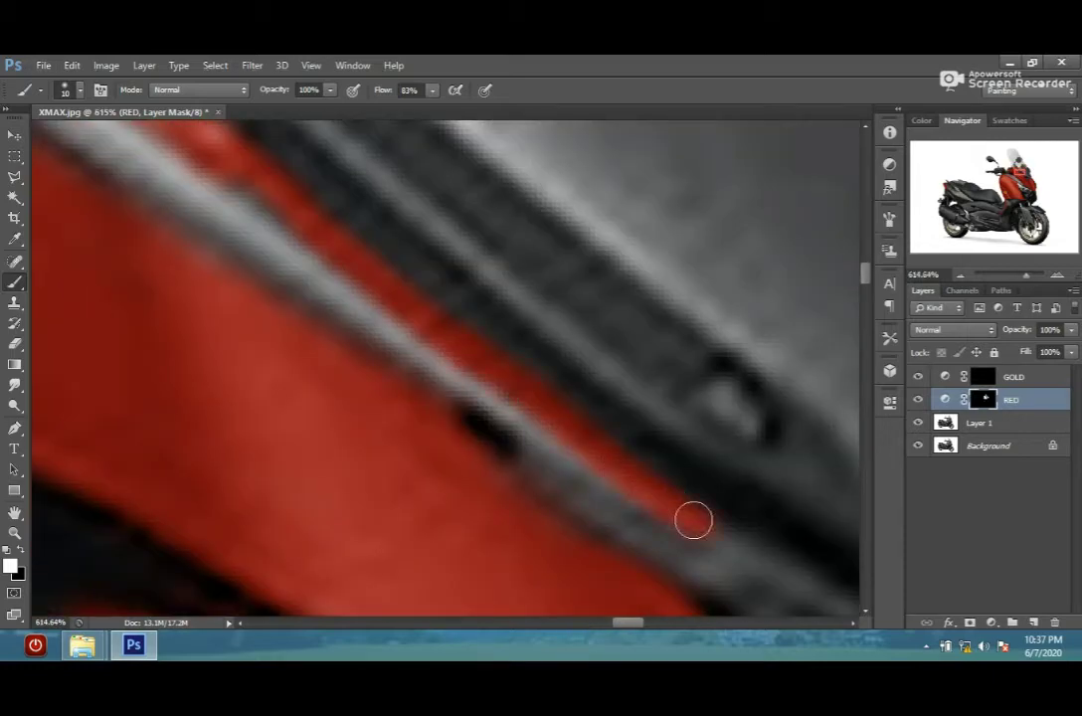
pyautogui.scroll(-1, 693, 521)
pyautogui.scroll(-2, 575, 452)
pyautogui.press(']')
pyautogui.press(']')
pyautogui.press(']')
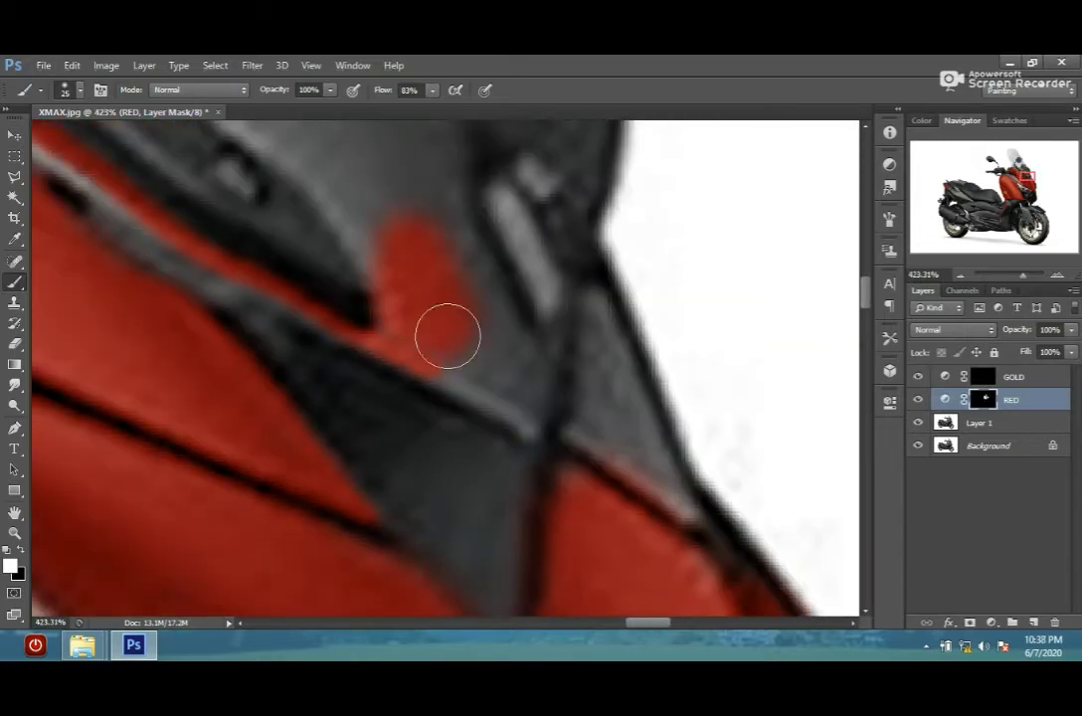
pyautogui.moveTo(447, 337); pyautogui.dragTo(464, 281)
# - Fill the grey fairing panel below the windscreen with red
pyautogui.scroll(2, 465, 280)
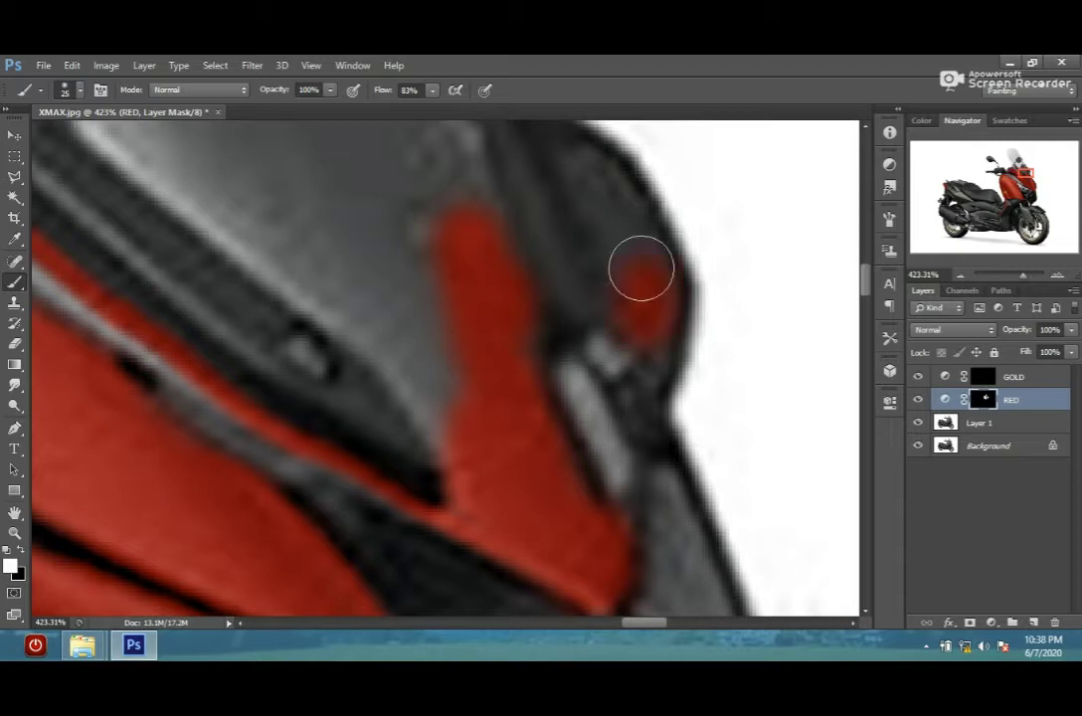
pyautogui.press('[')
pyautogui.press('[')
pyautogui.press('[')
pyautogui.scroll(2, 657, 326)
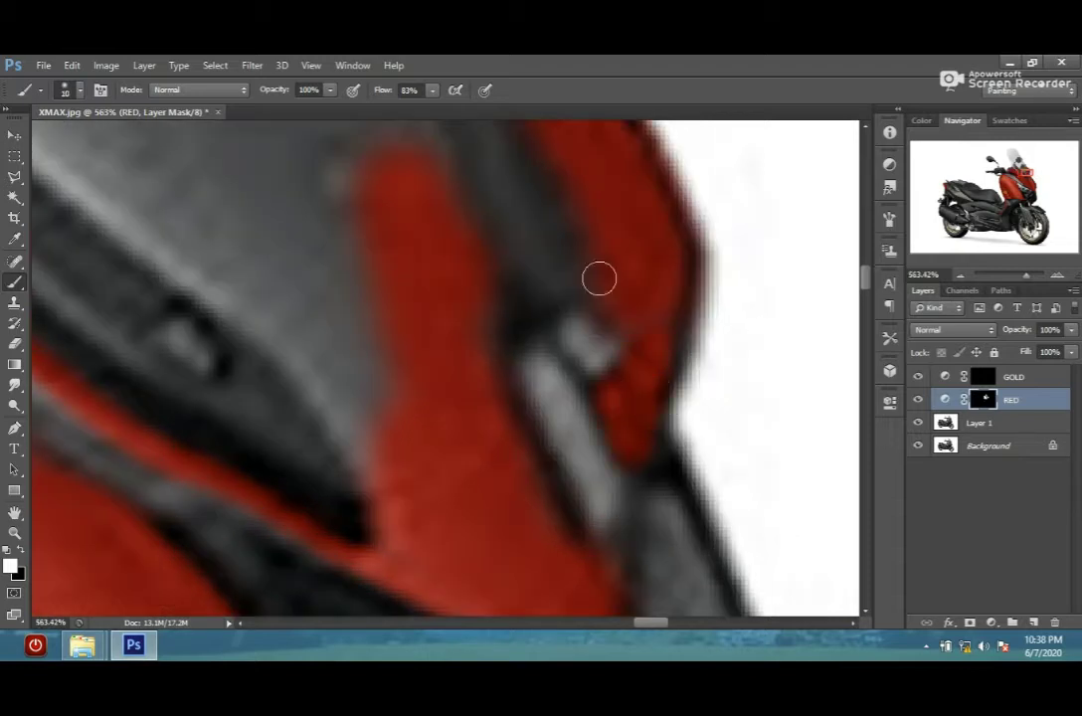
pyautogui.scroll(-3, 602, 285)
pyautogui.scroll(1, 457, 346)
pyautogui.press(']')
pyautogui.press(']')
pyautogui.press(']')
pyautogui.scroll(1, 456, 232)
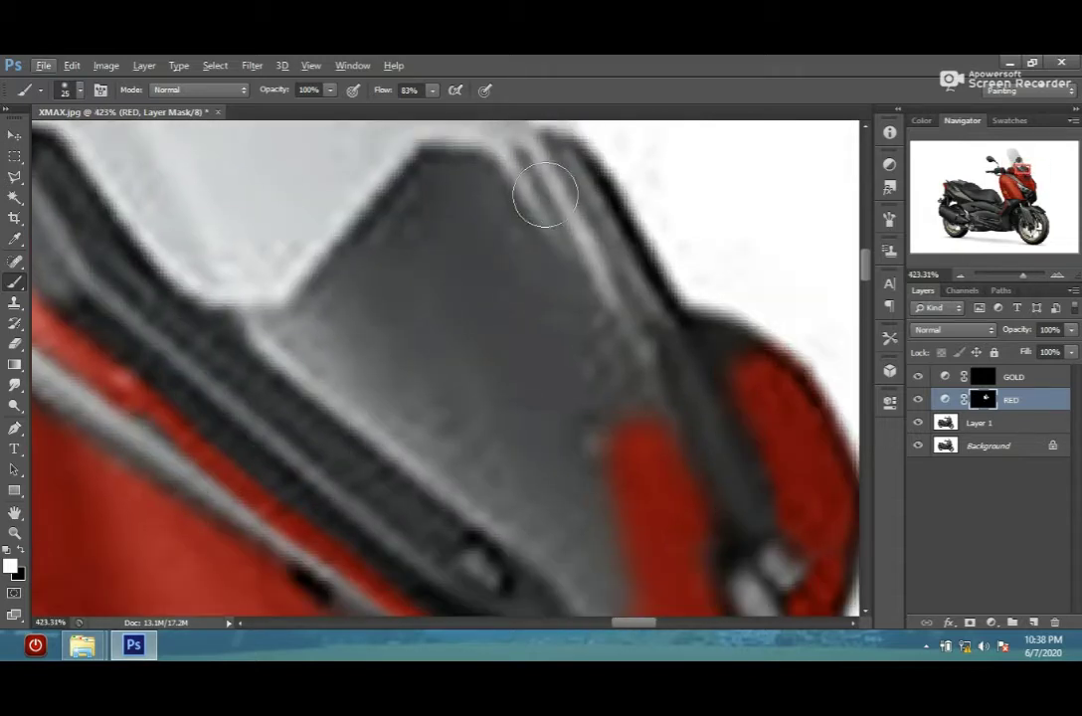
pyautogui.moveTo(357, 281); pyautogui.dragTo(432, 289)
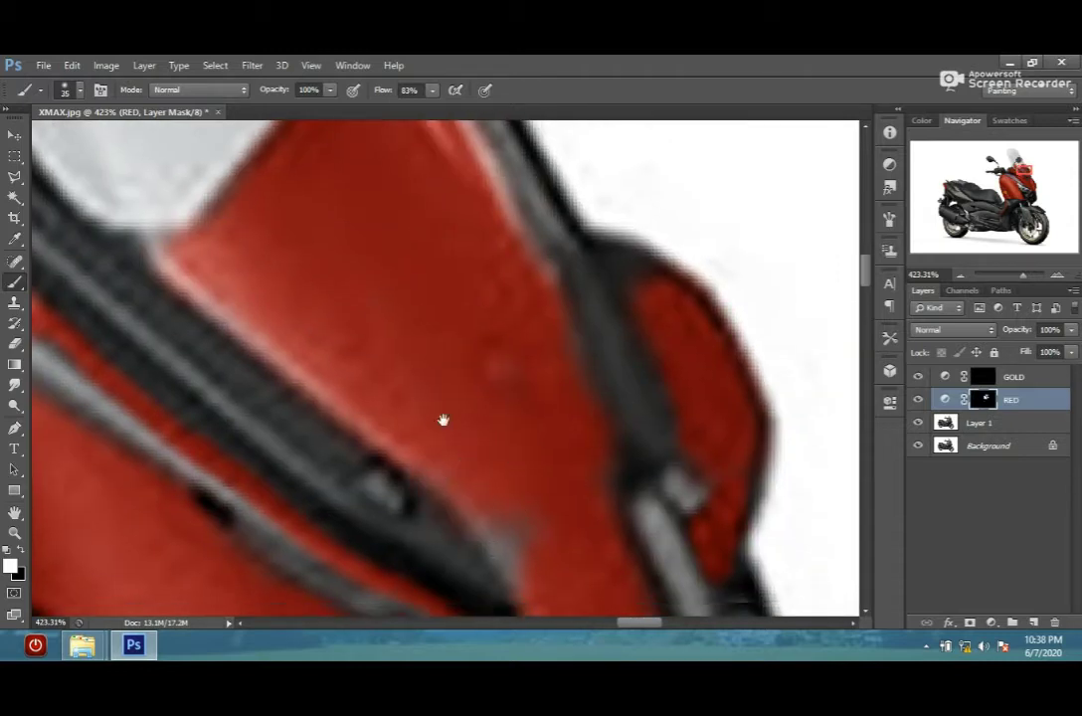
pyautogui.scroll(-3, 374, 315)
pyautogui.scroll(3, 321, 300)
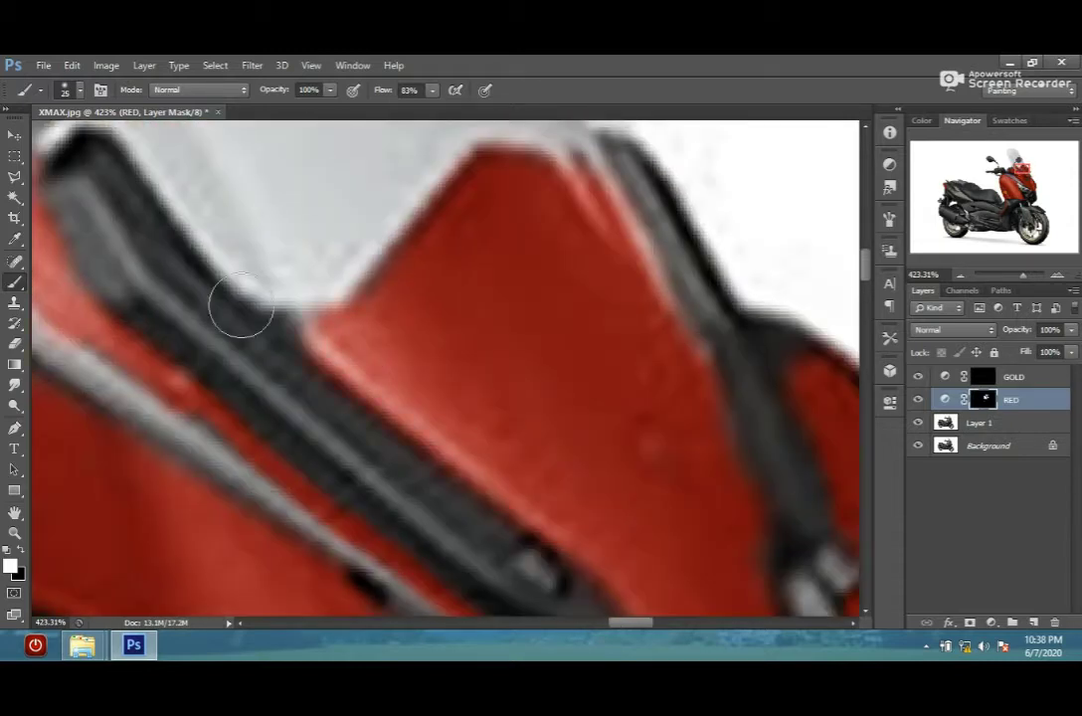
# - Adjust the brush size and zoom around the windscreen edge to check the red fairing
pyautogui.press('[')
pyautogui.press('[')
pyautogui.press('[')
pyautogui.scroll(-2, 524, 562)
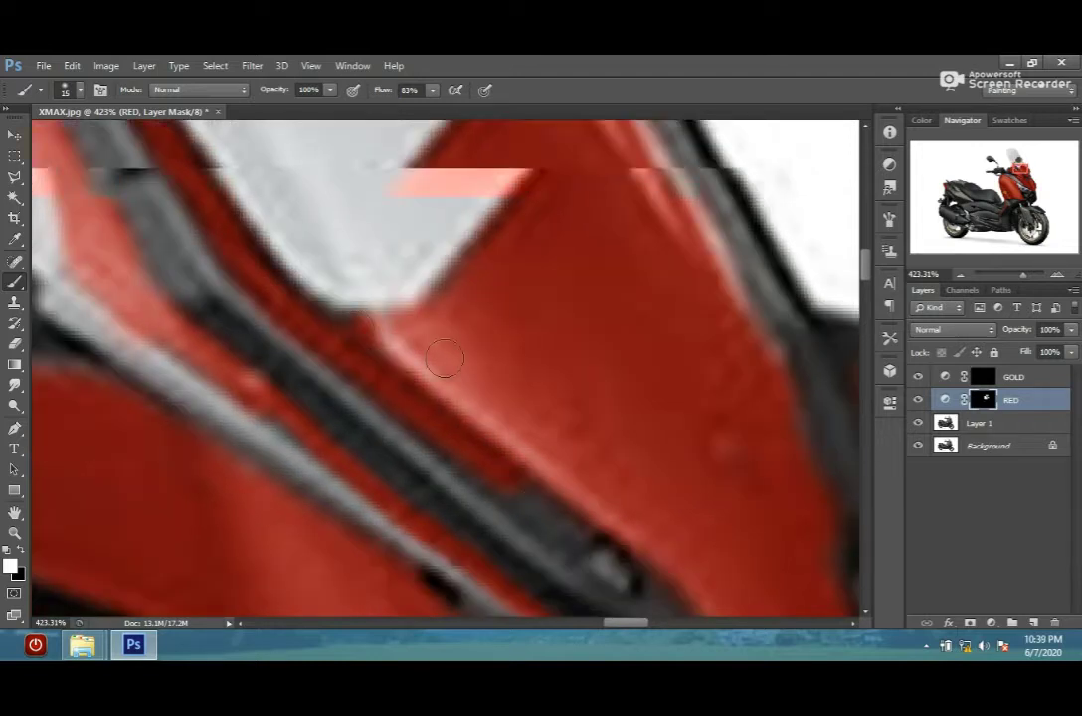
pyautogui.scroll(-2, 447, 372)
pyautogui.scroll(-3, 327, 275)
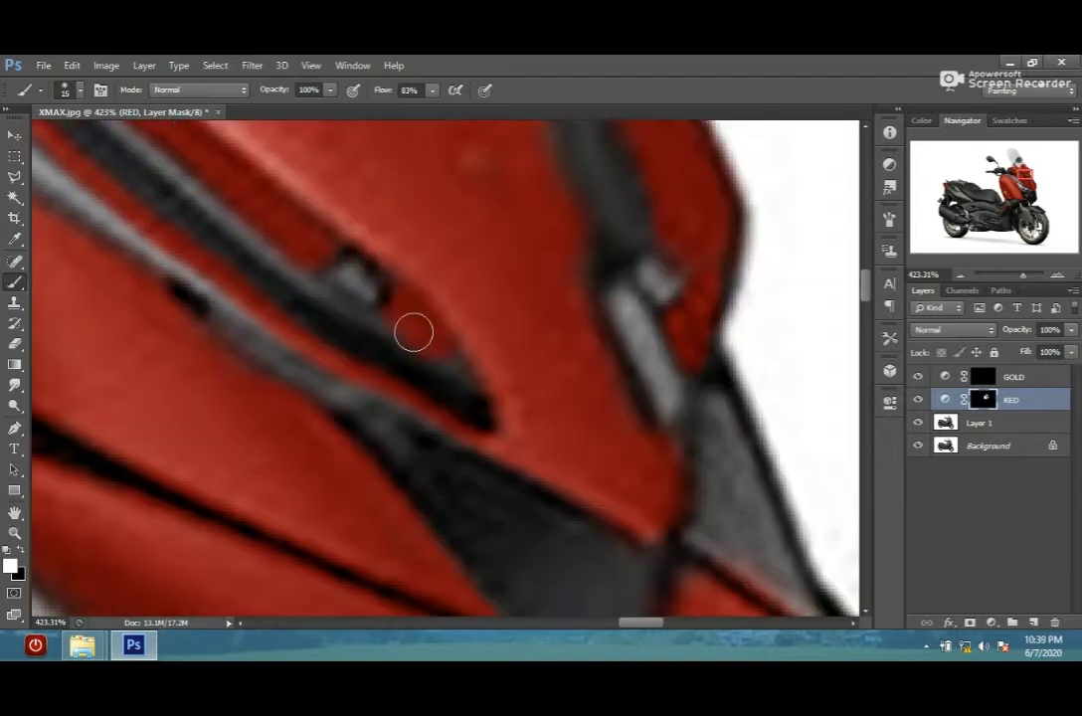
pyautogui.scroll(1, 414, 332)
pyautogui.scroll(1, 447, 358)
pyautogui.press('[')
pyautogui.press('[')
pyautogui.scroll(-2, 394, 296)
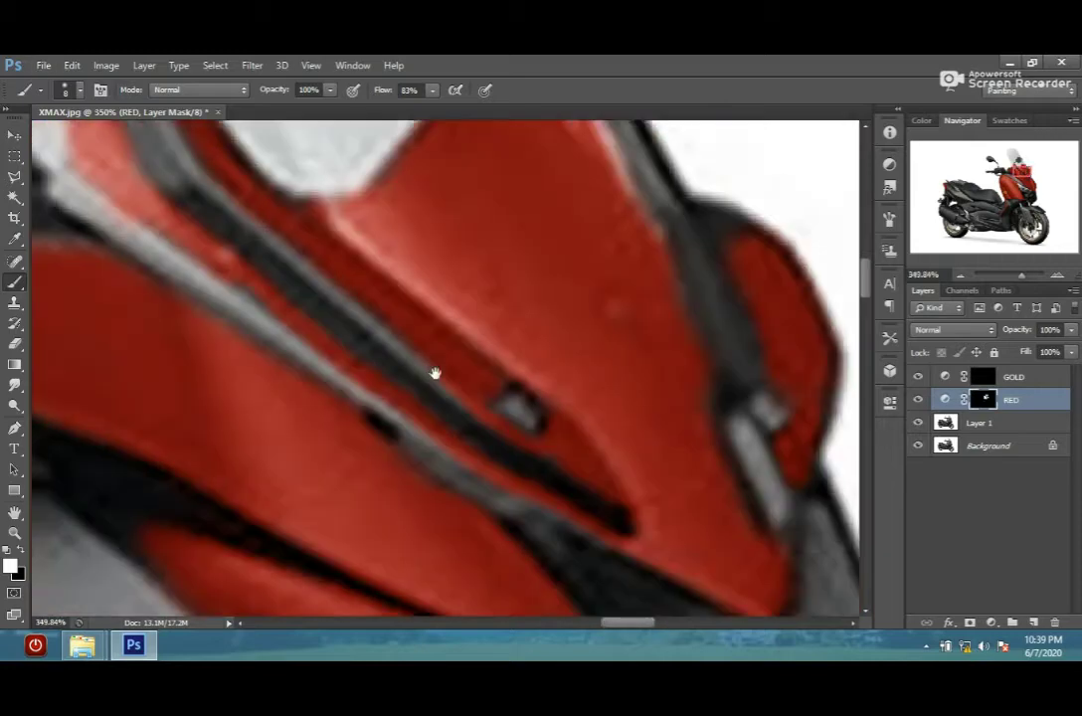
pyautogui.scroll(1, 435, 374)
pyautogui.scroll(-1, 445, 408)
pyautogui.scroll(2, 299, 299)
pyautogui.press(']')
pyautogui.press(']')
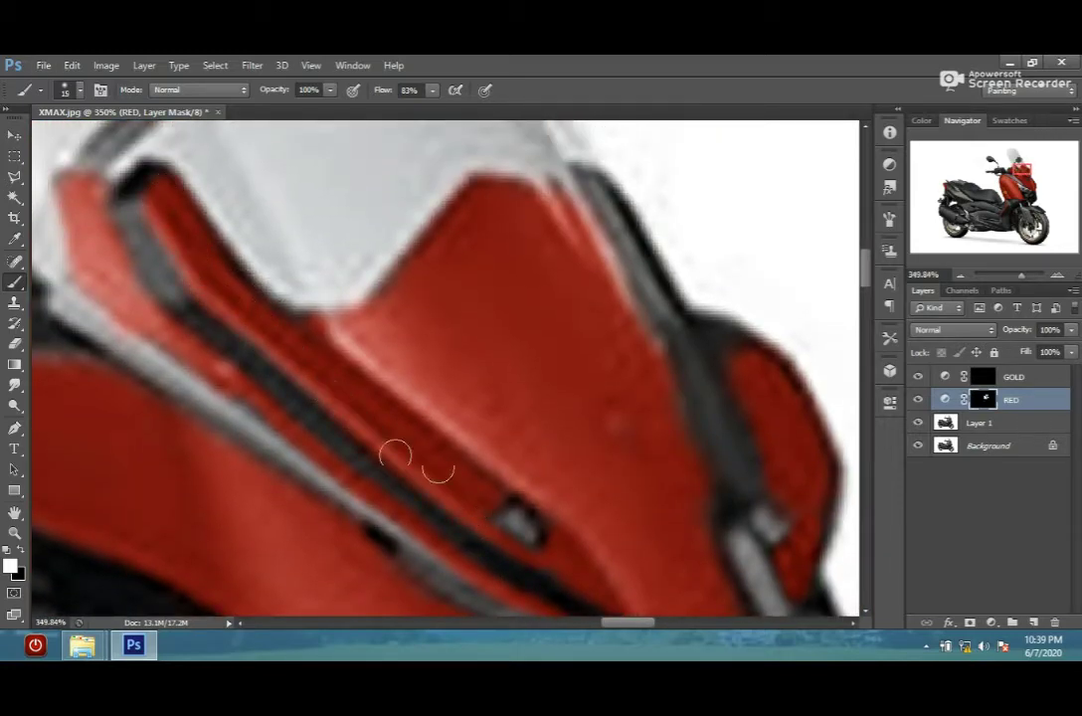
pyautogui.scroll(-2, 395, 456)
pyautogui.scroll(1, 528, 380)
pyautogui.scroll(-1, 557, 418)
pyautogui.scroll(-1, 592, 471)
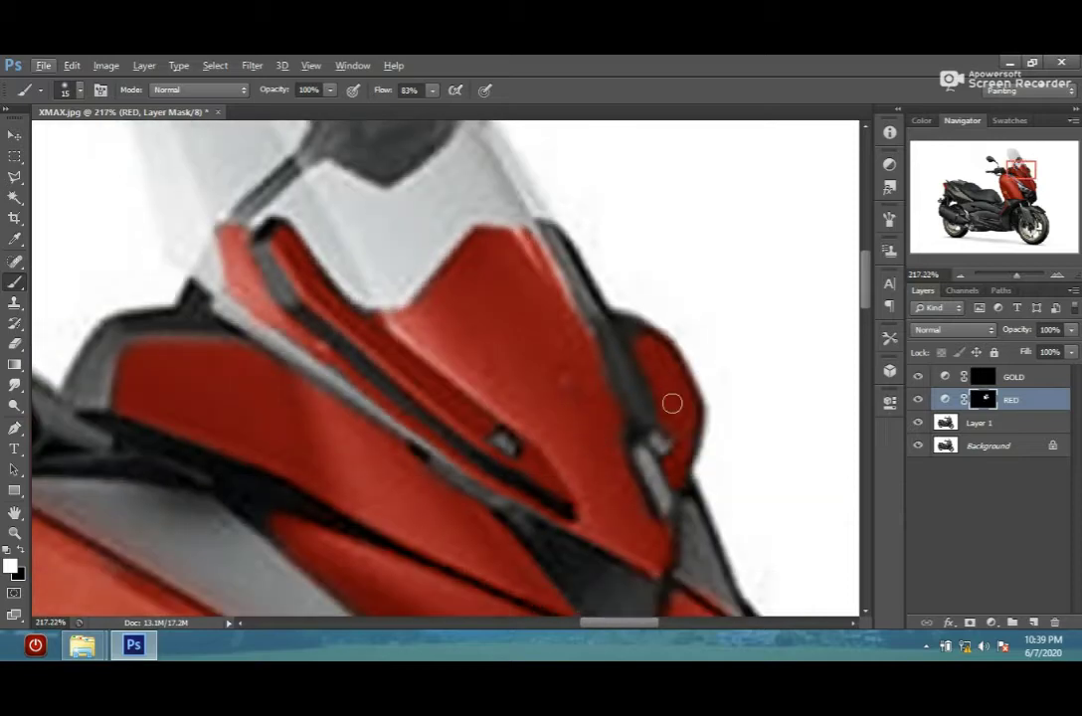
pyautogui.scroll(2, 672, 402)
pyautogui.scroll(-1, 611, 350)
pyautogui.scroll(-2, 607, 339)
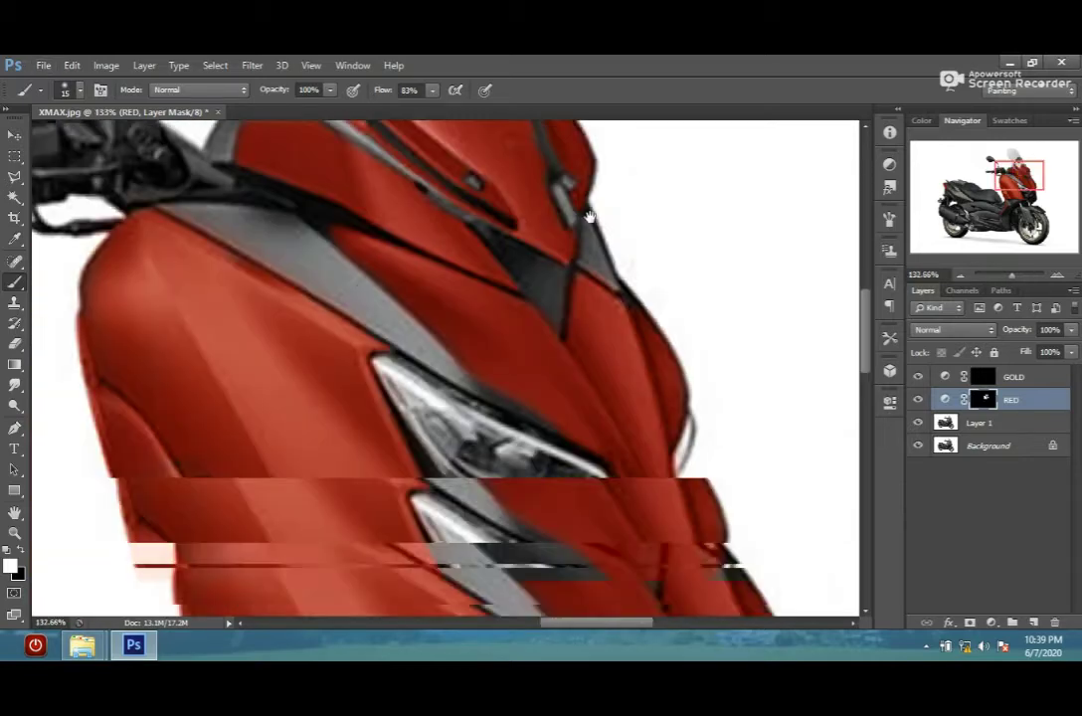
pyautogui.scroll(2, 597, 279)
pyautogui.scroll(2, 592, 239)
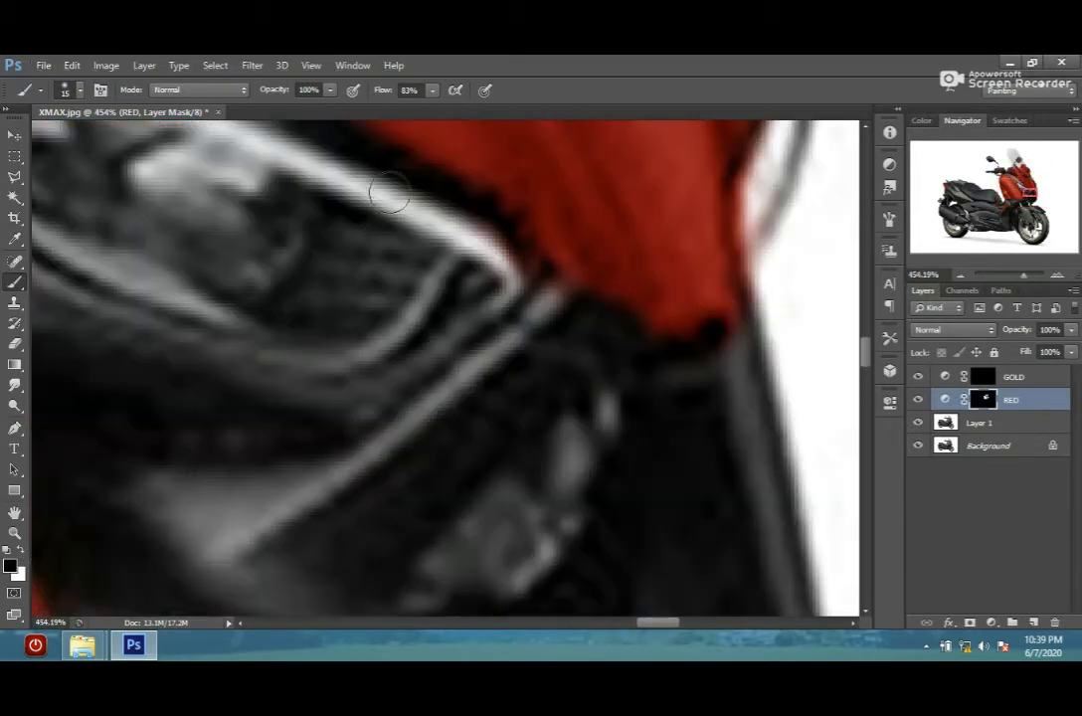
# - Zoom in on the trim strip below the seat and shrink the brush slightly
pyautogui.scroll(-1, 702, 393)
pyautogui.scroll(-1, 636, 299)
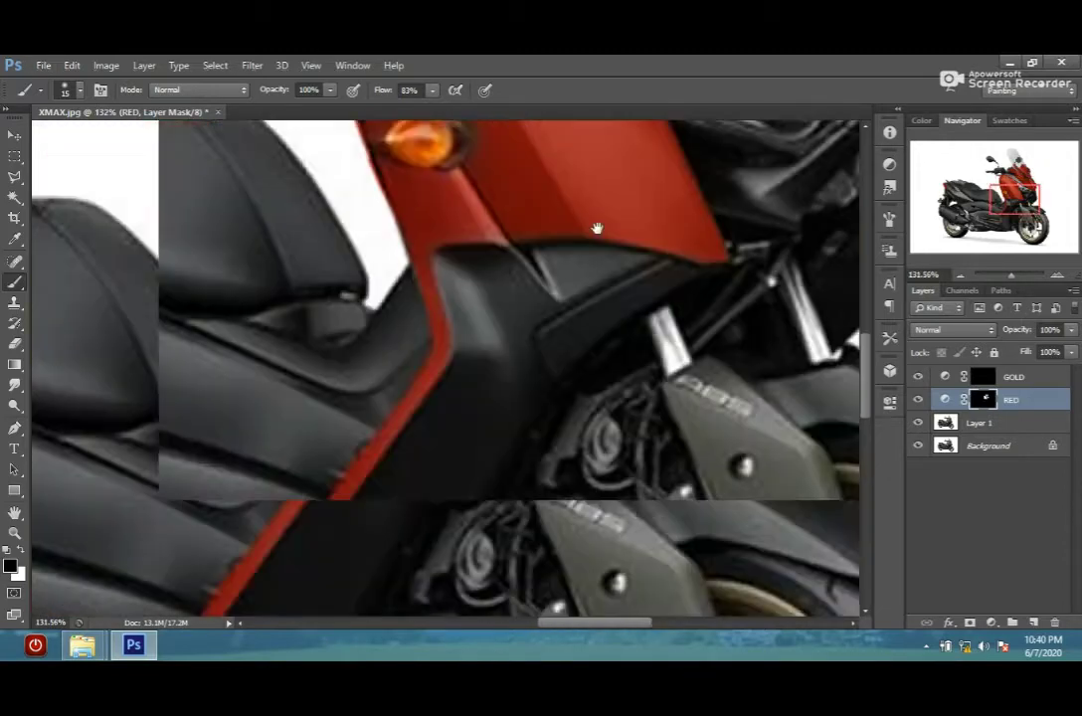
pyautogui.scroll(2, 557, 231)
pyautogui.scroll(1, 512, 214)
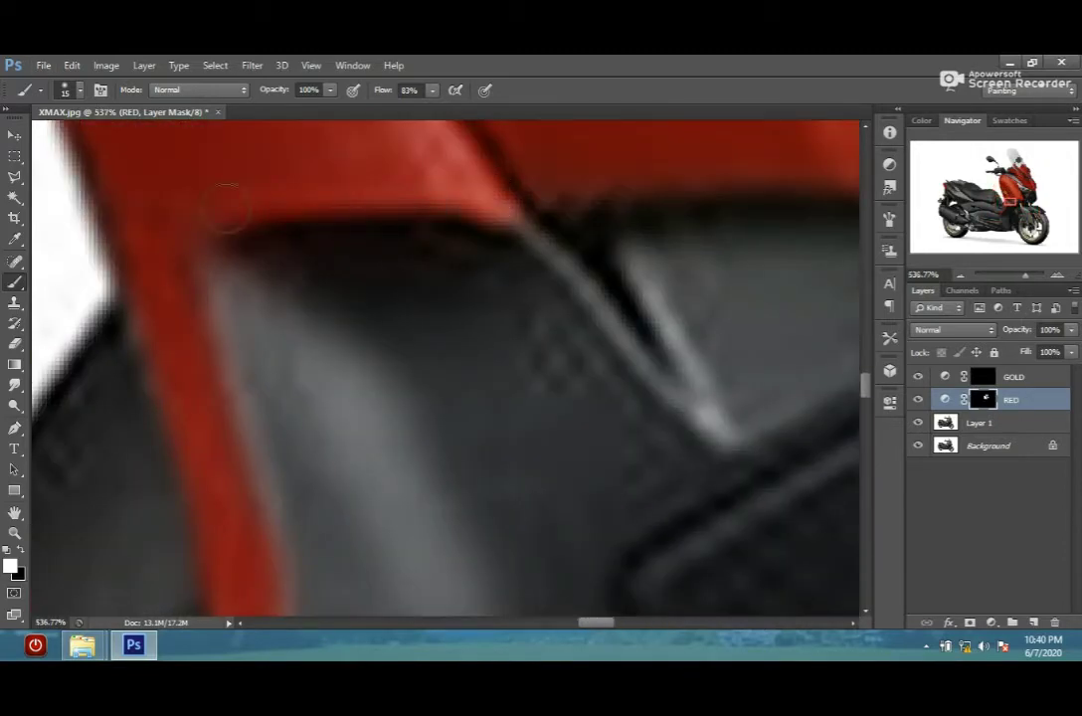
pyautogui.scroll(-2, 418, 299)
pyautogui.scroll(1, 731, 204)
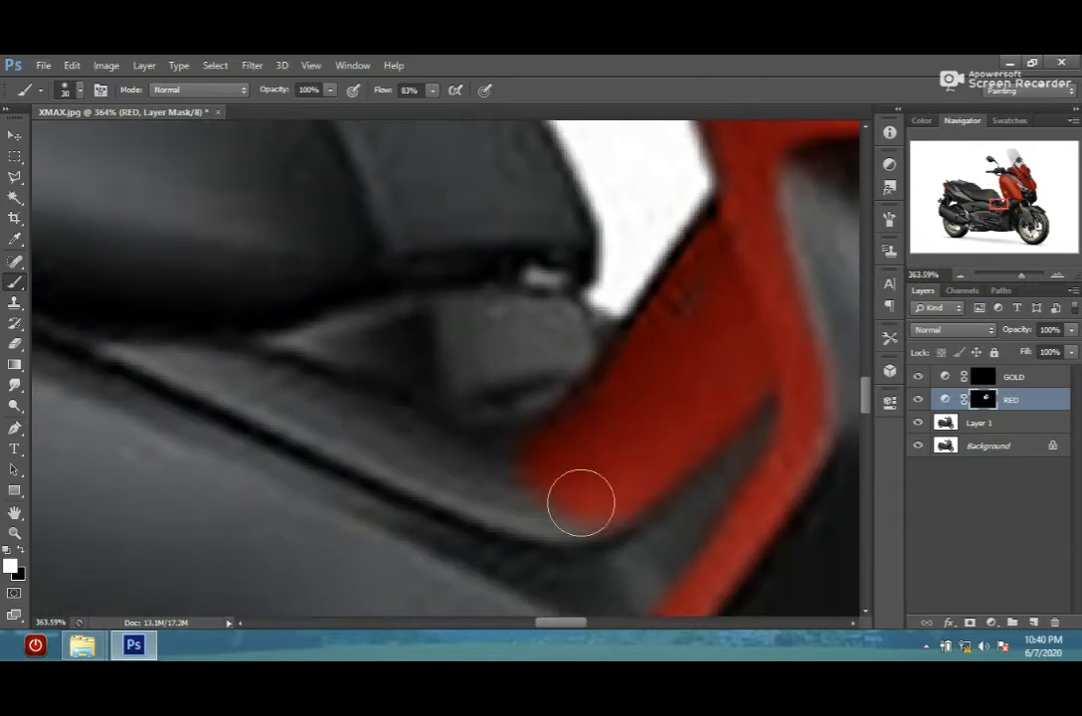
pyautogui.press('[')
pyautogui.hscroll(-3, 696, 478)
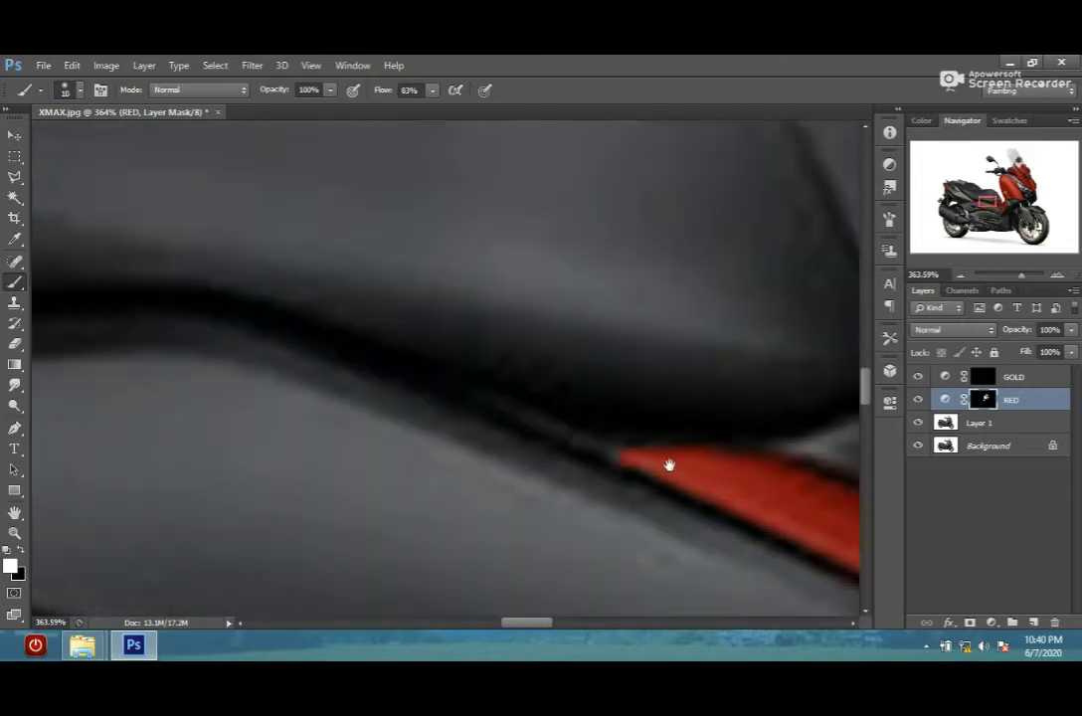
# - Try rotating the canvas view with R, and dismiss the resulting error message
pyautogui.scroll(-3, 421, 268)
pyautogui.scroll(-1, 421, 267)
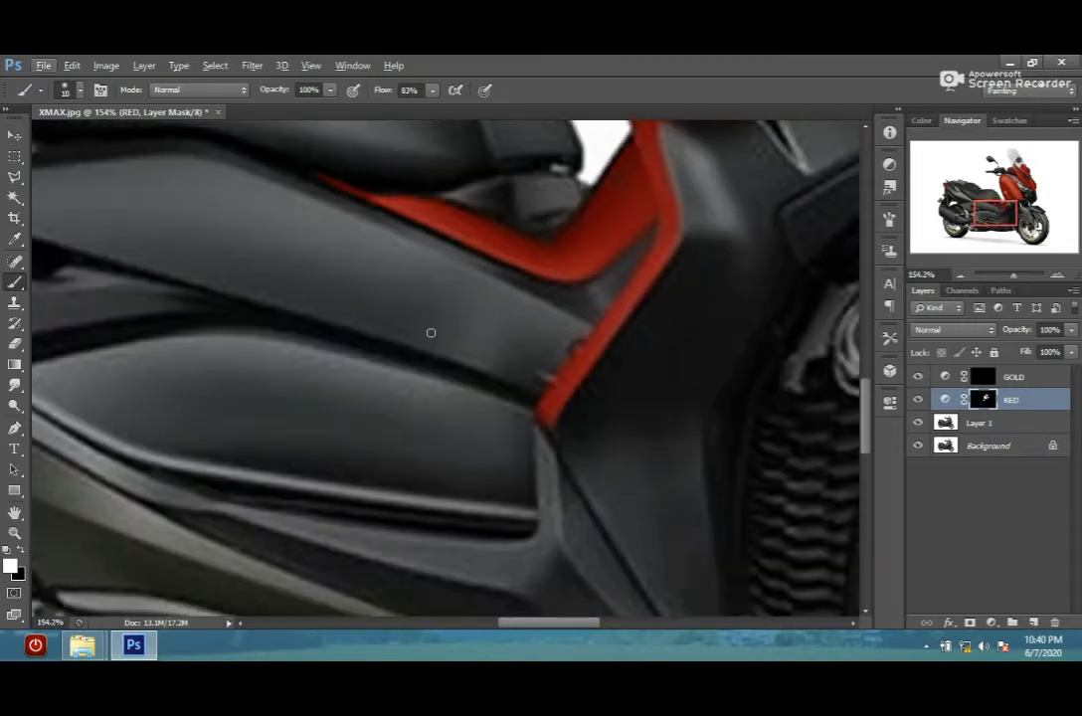
pyautogui.scroll(1, 433, 335)
pyautogui.scroll(5, 630, 363)
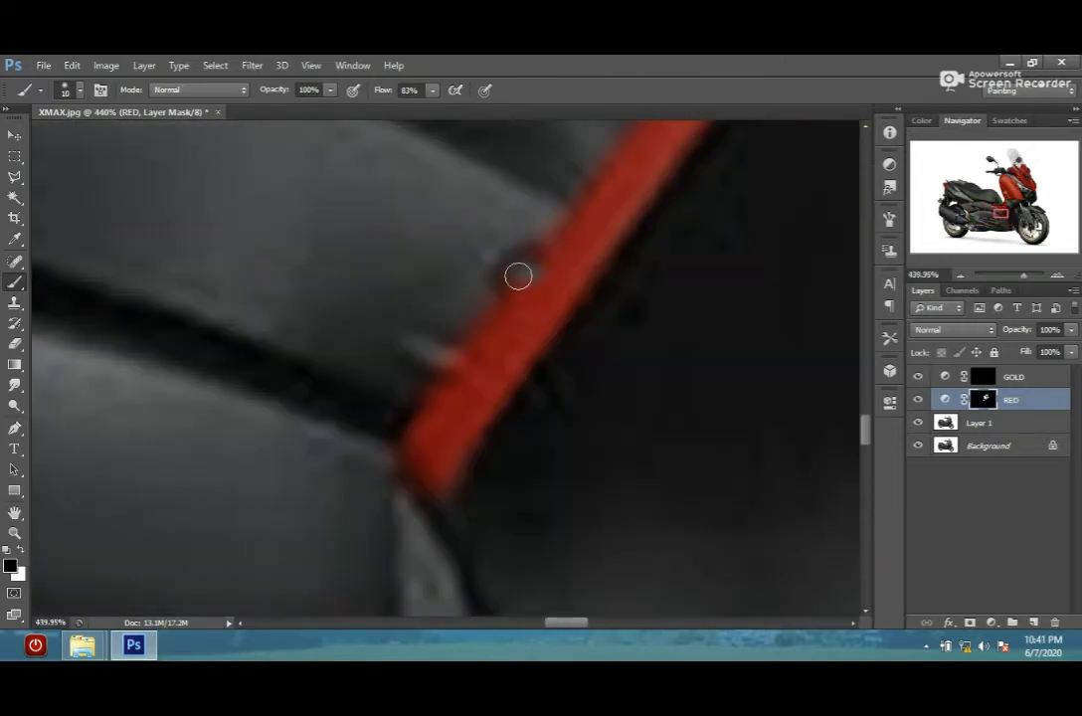
pyautogui.scroll(2, 518, 277)
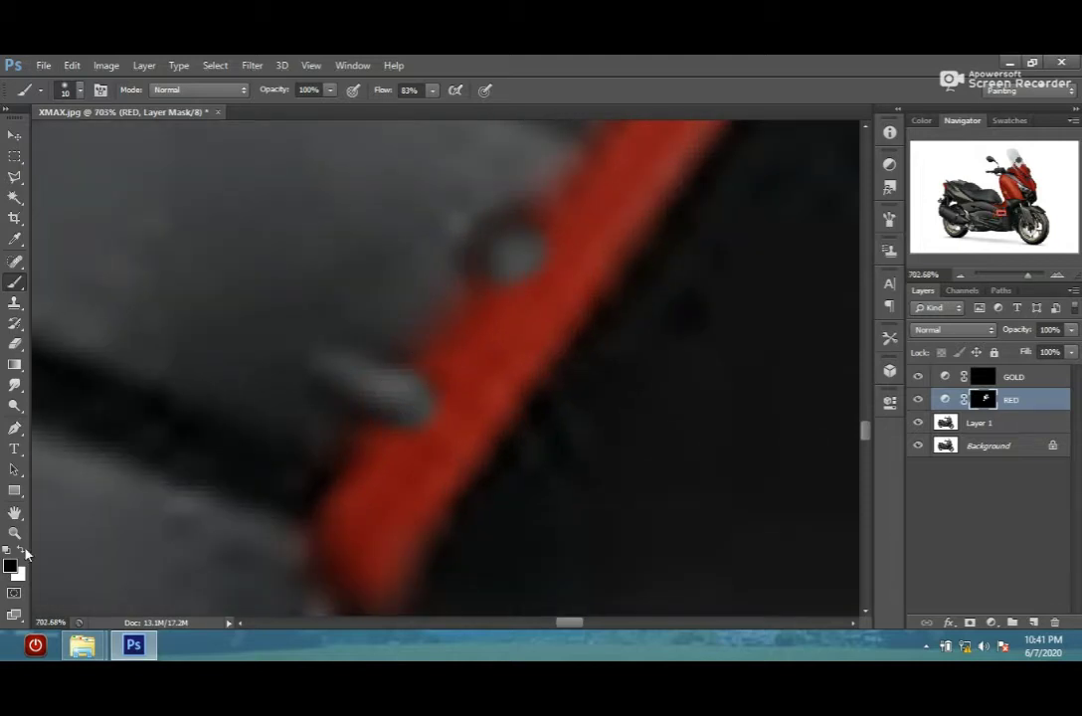
pyautogui.scroll(-3, 314, 316)
pyautogui.press('r')
pyautogui.click(244, 355)
pyautogui.click(366, 248)
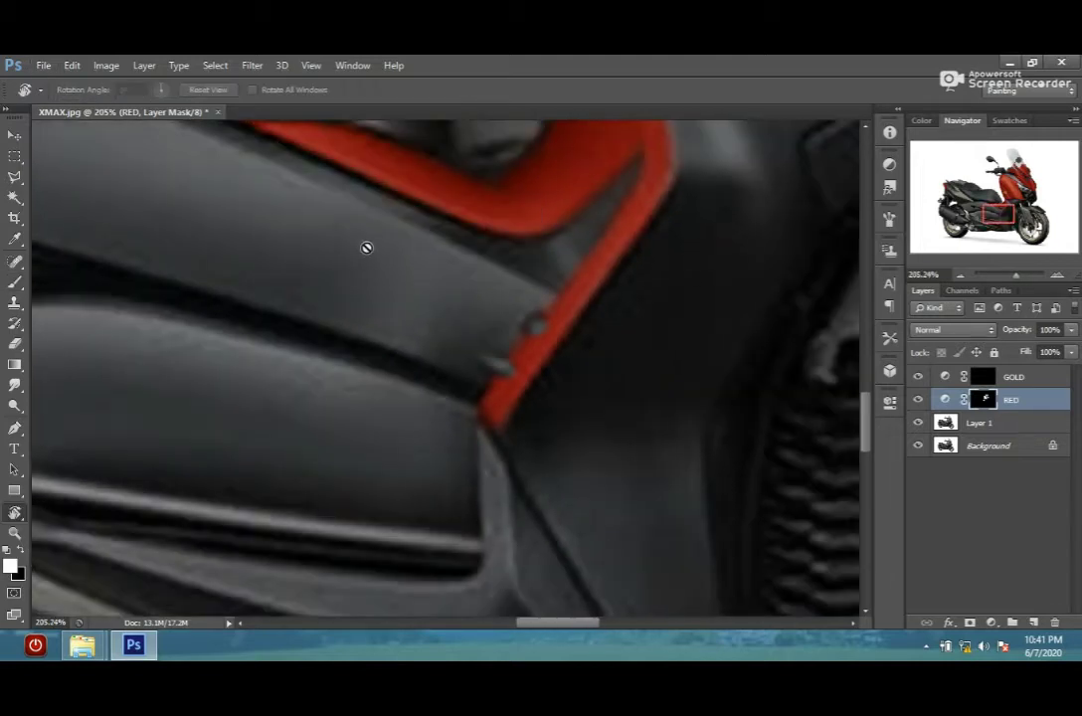
# - Paint red over the grey seat panel, reselecting the RED mask after a misclick
pyautogui.press('b')
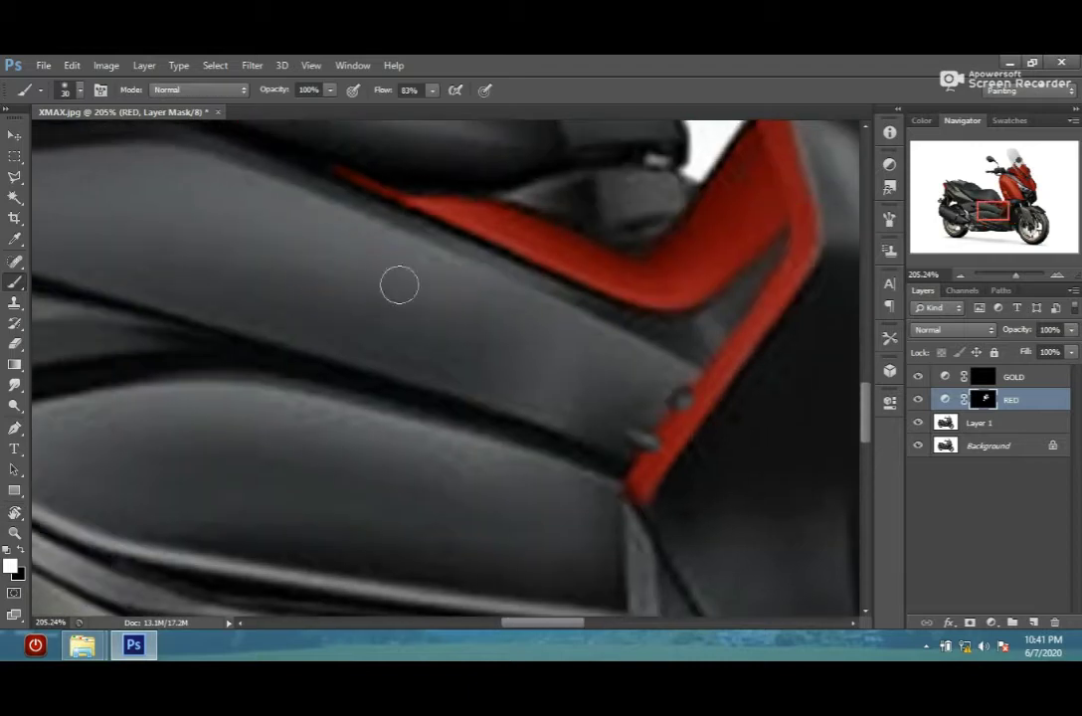
pyautogui.moveTo(328, 261); pyautogui.dragTo(398, 282)
pyautogui.click(20, 509)
pyautogui.click(1010, 423)
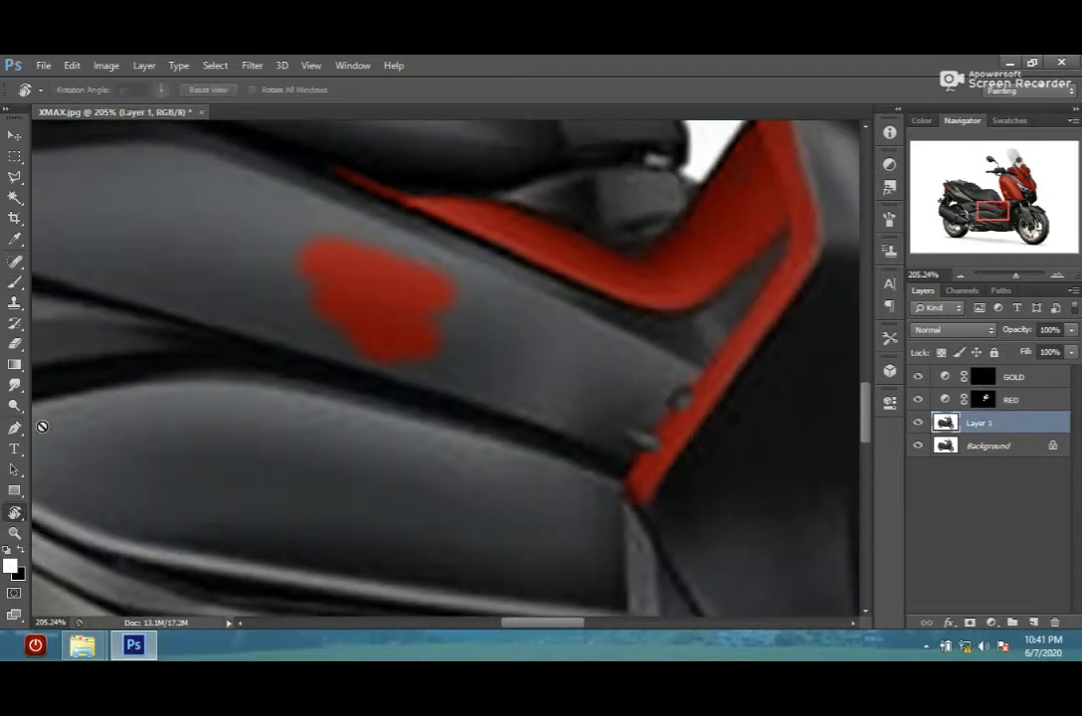
pyautogui.press('b')
pyautogui.moveTo(498, 339); pyautogui.dragTo(338, 261)
pyautogui.hotkey('ctrl', 'z')
pyautogui.click(1010, 400)
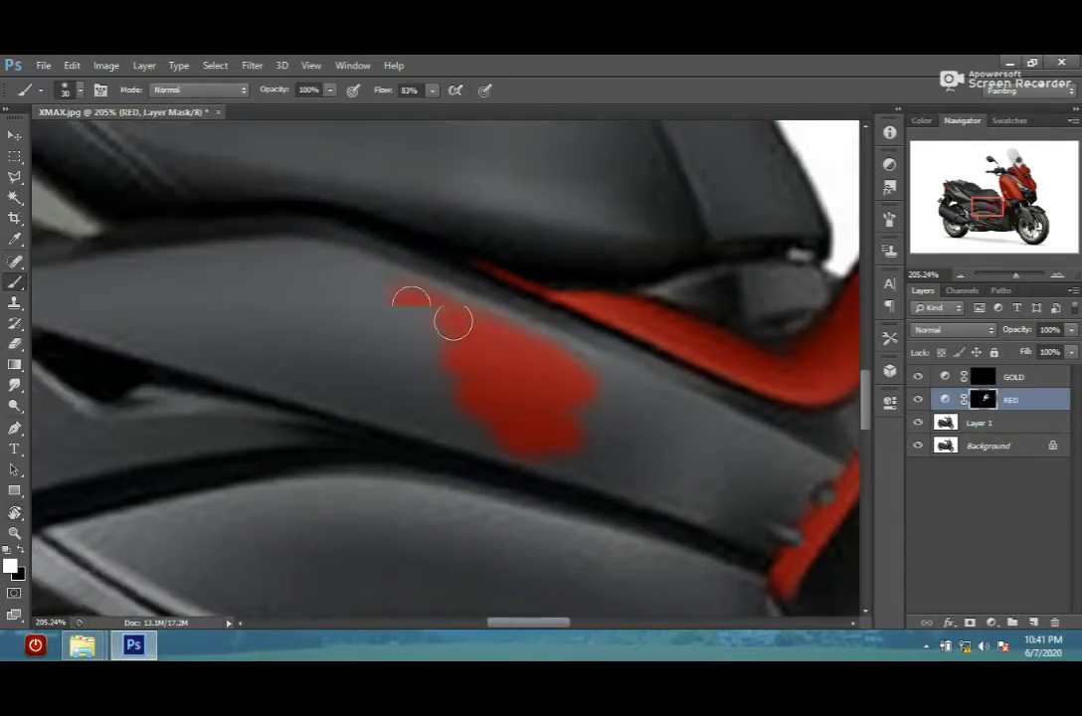
pyautogui.moveTo(451, 317)
pyautogui.mouseDown()
pyautogui.moveTo(294, 304)
pyautogui.moveTo(385, 387)
pyautogui.mouseUp()
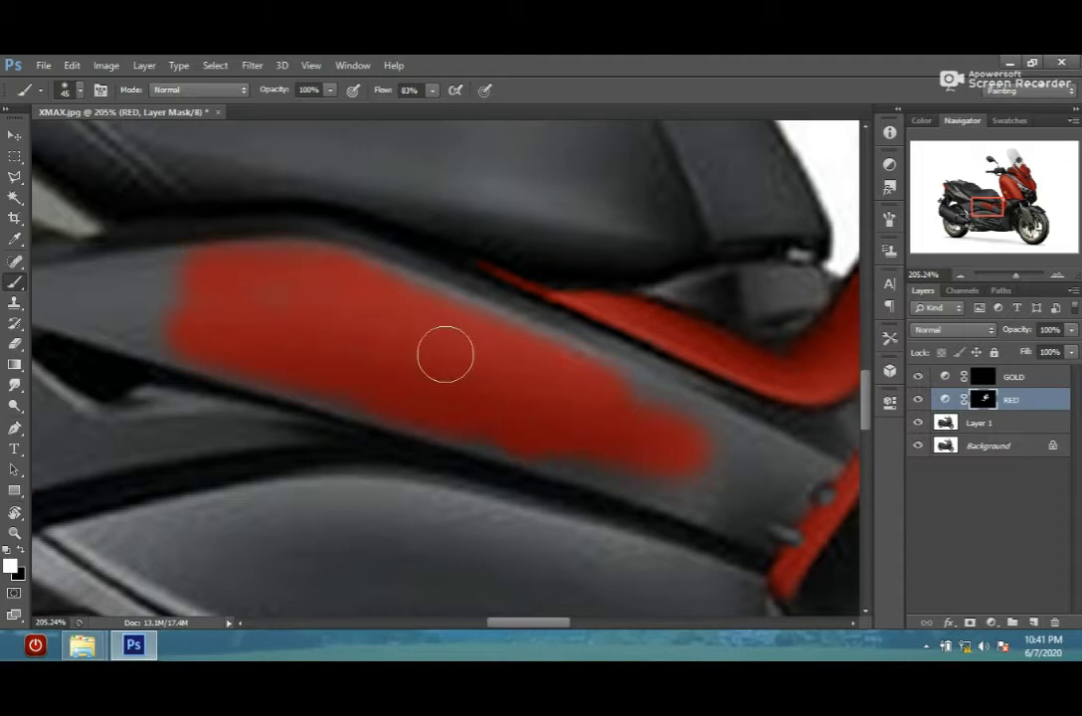
# - Zoom in and brush red along the panel's left end and lower edge
pyautogui.hotkey('ctrl', '+')
pyautogui.moveTo(556, 326); pyautogui.dragTo(422, 345)
pyautogui.moveTo(221, 377); pyautogui.dragTo(500, 298)
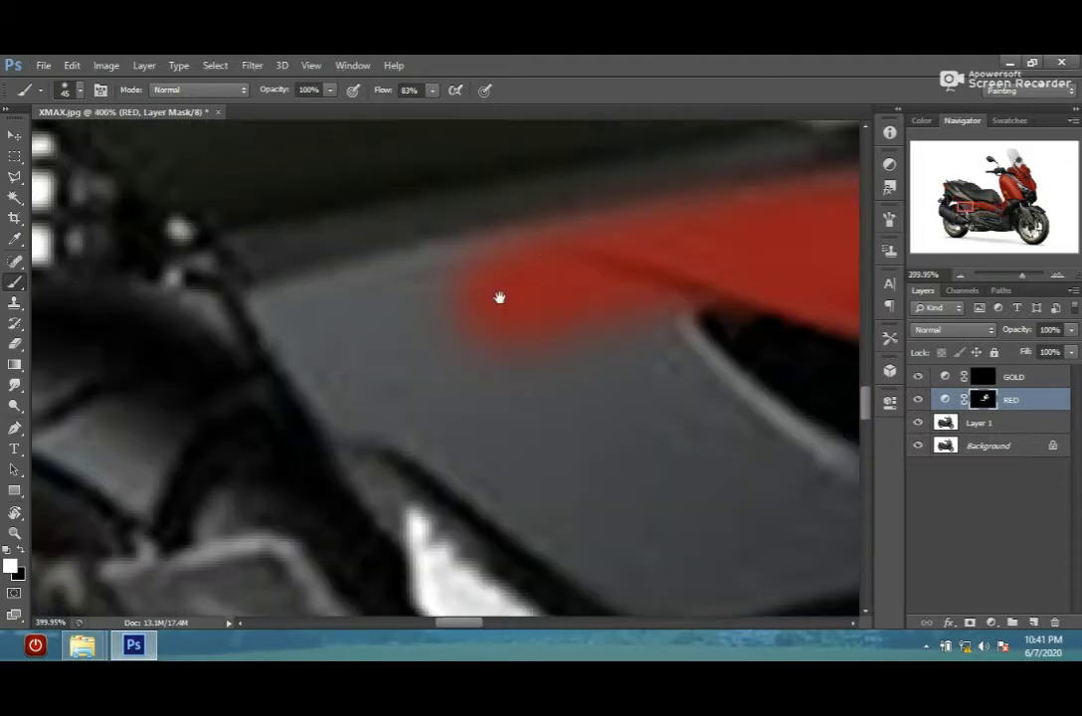
pyautogui.rightClick(499, 298)
pyautogui.moveTo(398, 299)
pyautogui.mouseDown()
pyautogui.moveTo(525, 303)
pyautogui.moveTo(288, 313)
pyautogui.moveTo(507, 427)
pyautogui.mouseUp()
pyautogui.moveTo(446, 451)
pyautogui.mouseDown()
pyautogui.moveTo(446, 312)
pyautogui.moveTo(644, 278)
pyautogui.moveTo(483, 333)
pyautogui.mouseUp()
pyautogui.press(']')
pyautogui.moveTo(682, 285)
pyautogui.mouseDown()
pyautogui.moveTo(536, 235)
pyautogui.moveTo(546, 309)
pyautogui.mouseUp()
# - Extend the red along the panel's lower edge with a larger brush, moving toward its top edge
pyautogui.moveTo(692, 355); pyautogui.dragTo(483, 385)
pyautogui.moveTo(700, 306); pyautogui.dragTo(535, 394)
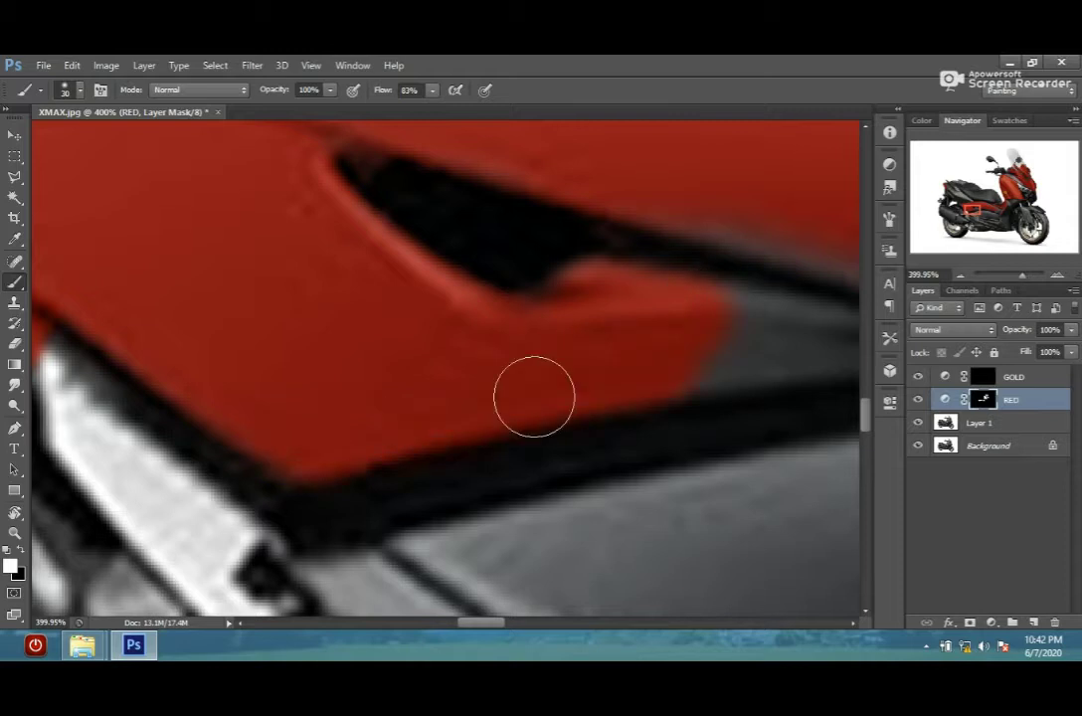
pyautogui.moveTo(487, 325); pyautogui.dragTo(353, 349)
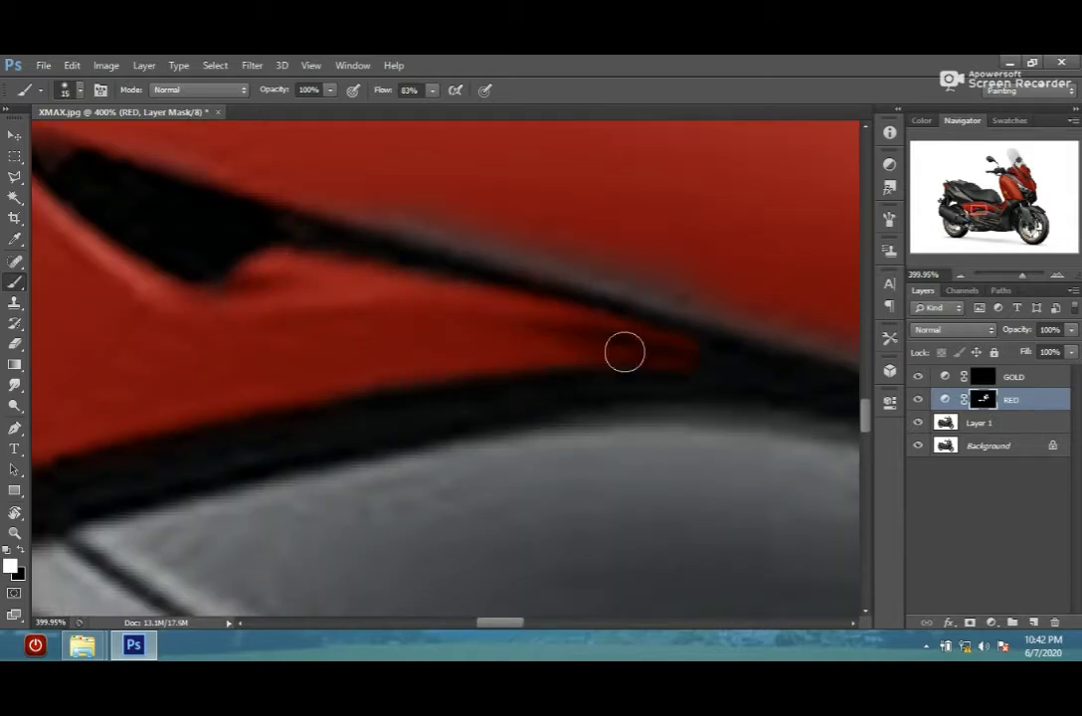
pyautogui.press(']')
pyautogui.press(']')
pyautogui.press(']')
pyautogui.moveTo(741, 309)
pyautogui.mouseDown()
pyautogui.moveTo(522, 280)
pyautogui.moveTo(404, 213)
pyautogui.mouseUp()
pyautogui.moveTo(596, 299)
pyautogui.mouseDown()
pyautogui.moveTo(442, 222)
pyautogui.moveTo(536, 295)
pyautogui.moveTo(474, 388)
pyautogui.mouseUp()
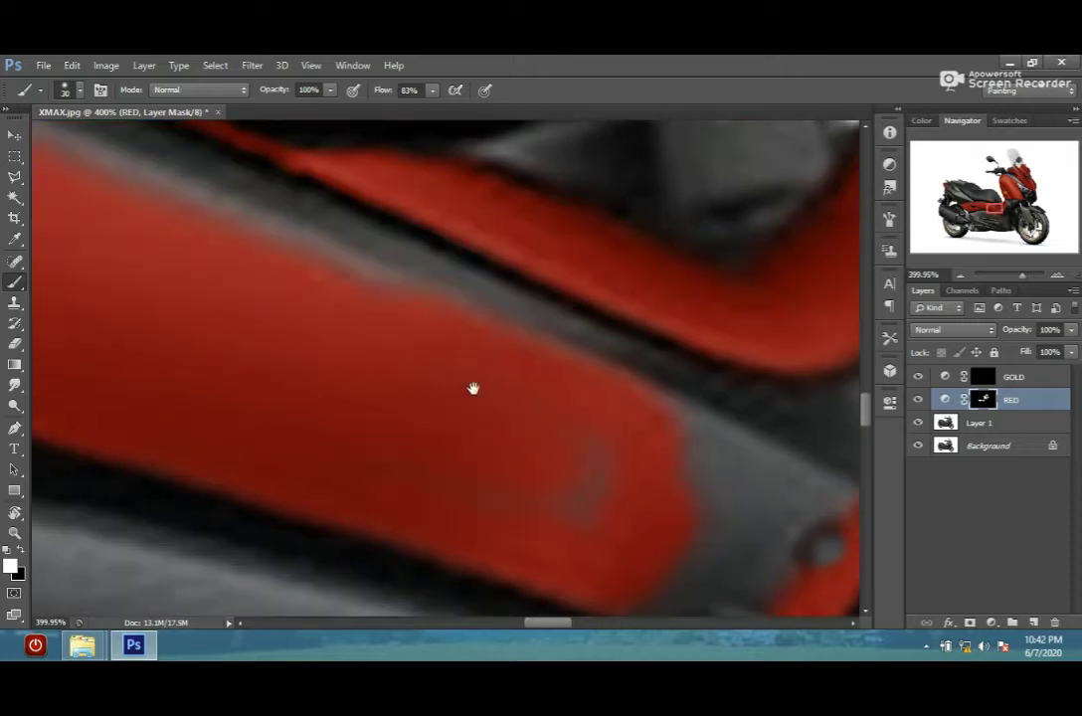
pyautogui.moveTo(526, 332); pyautogui.dragTo(640, 425)
pyautogui.moveTo(157, 239); pyautogui.dragTo(388, 283)
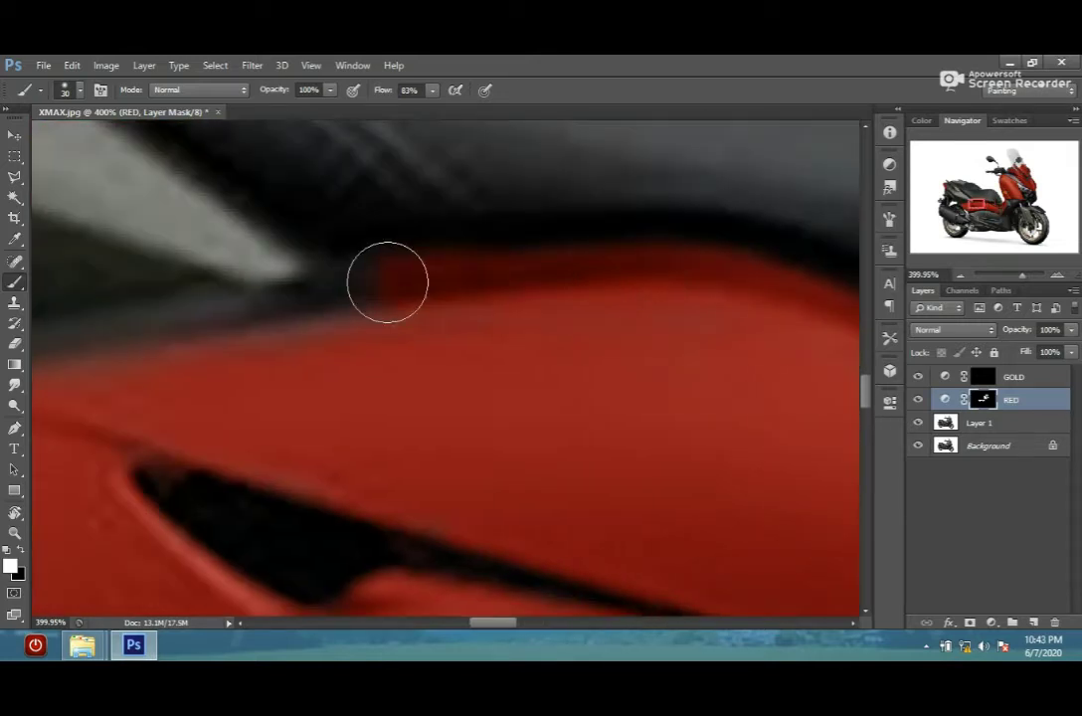
# - Touch up the red at the panel corner with a smaller brush
pyautogui.scroll(-3, 388, 282)
pyautogui.scroll(2, 347, 293)
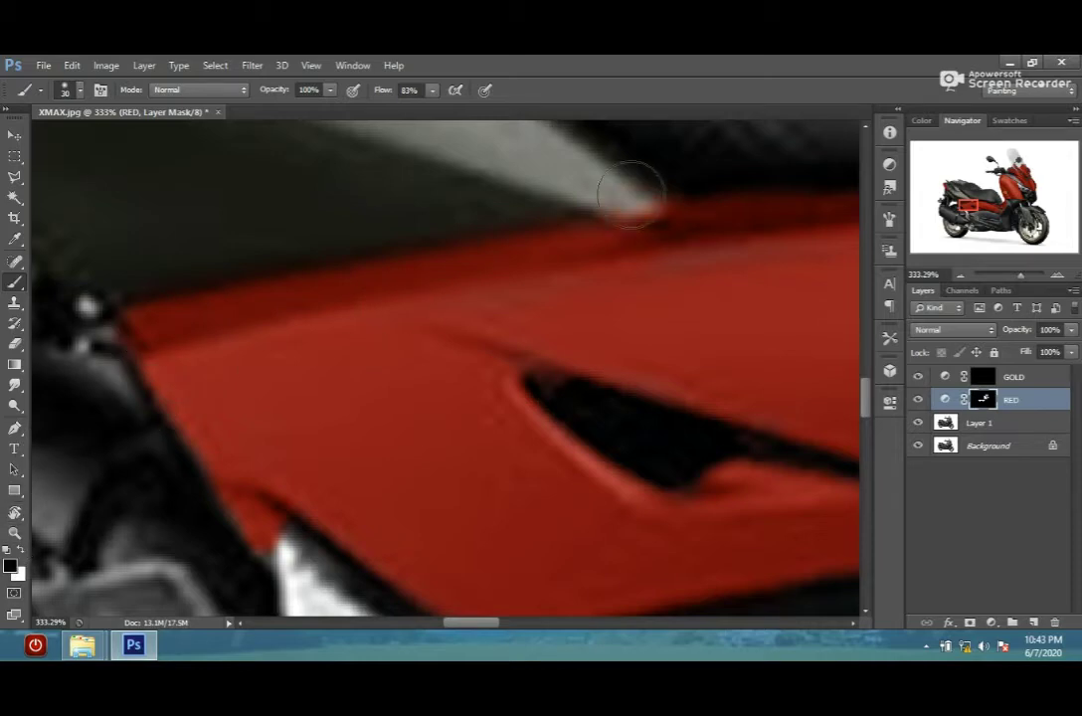
pyautogui.scroll(-2, 657, 170)
pyautogui.moveTo(721, 472); pyautogui.dragTo(681, 393)
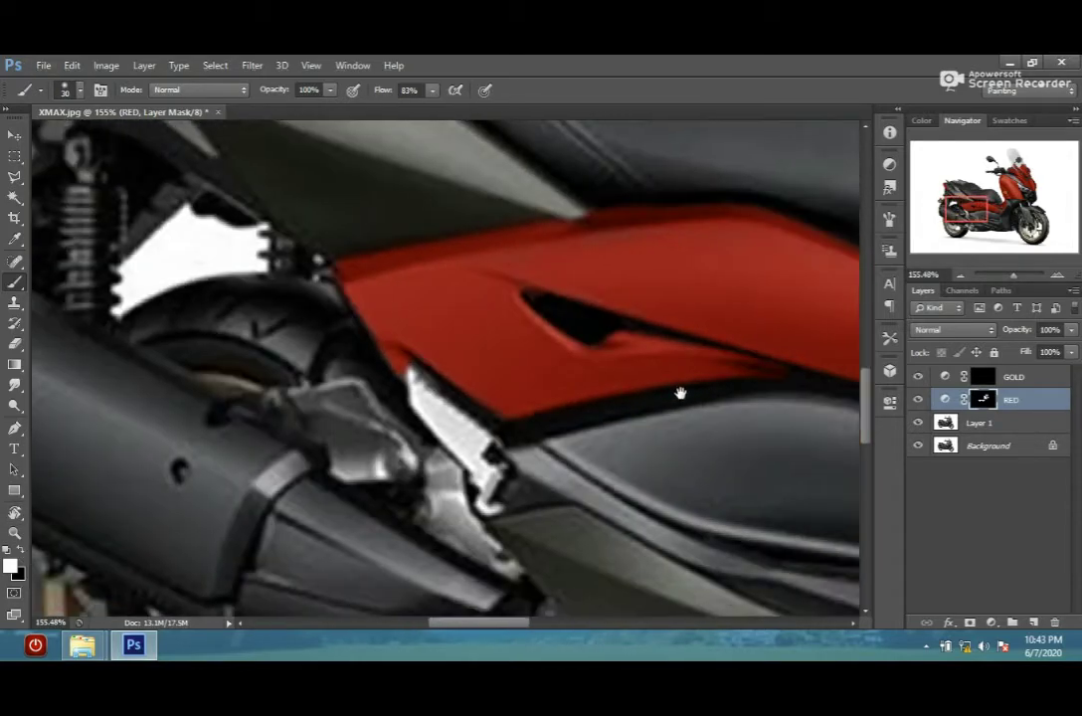
pyautogui.scroll(3, 499, 328)
pyautogui.scroll(-3, 648, 295)
pyautogui.scroll(3, 350, 355)
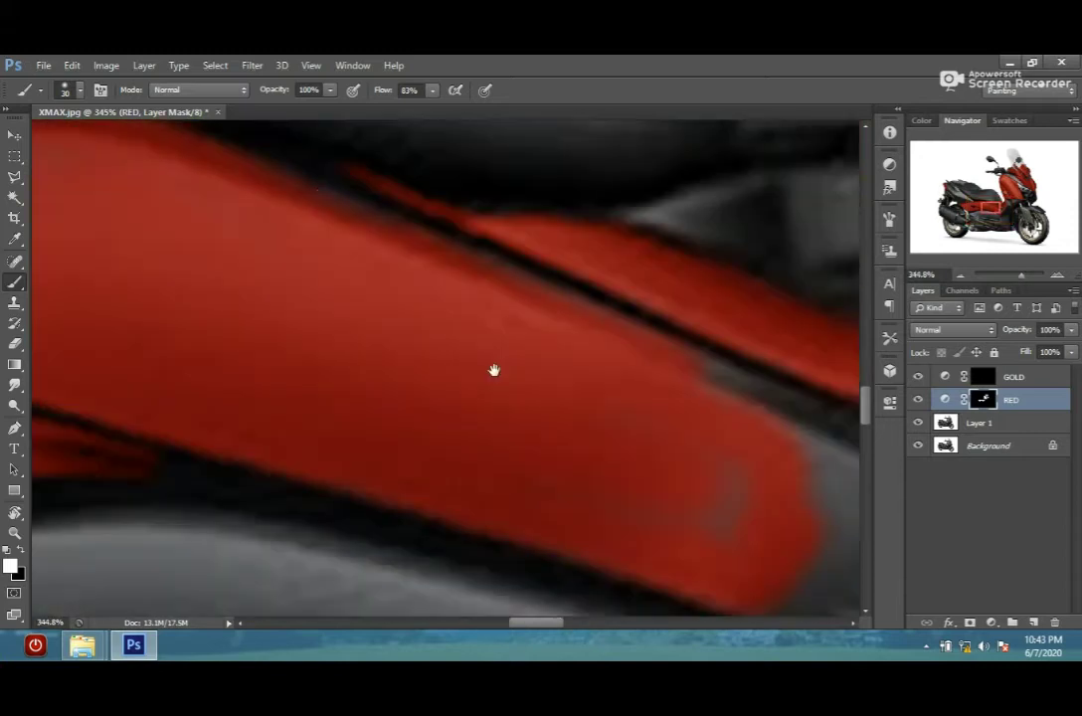
pyautogui.moveTo(450, 276); pyautogui.dragTo(367, 218)
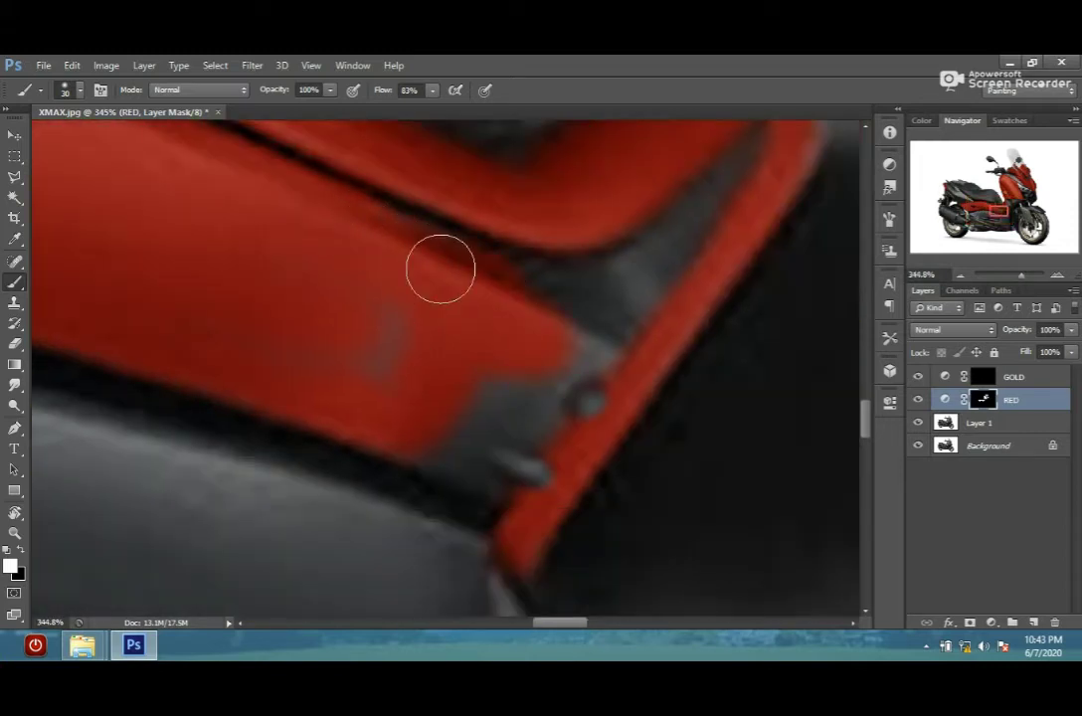
pyautogui.press('[')
pyautogui.press('[')
pyautogui.press('[')
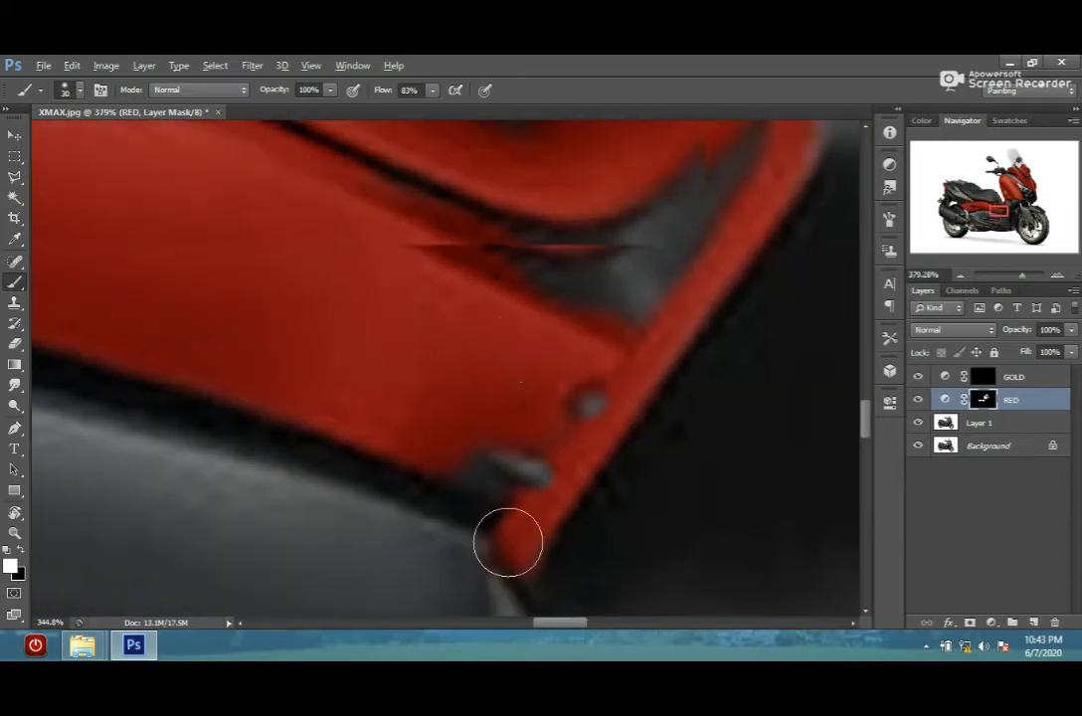
pyautogui.scroll(2, 507, 541)
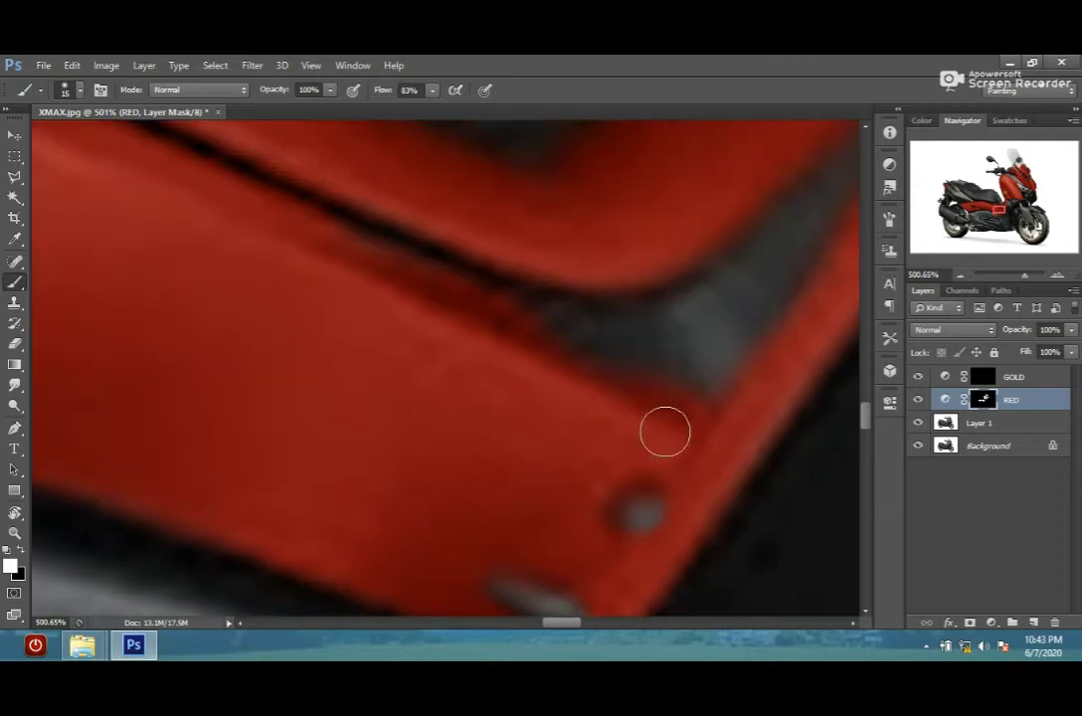
pyautogui.scroll(-2, 560, 312)
pyautogui.scroll(-5, 580, 407)
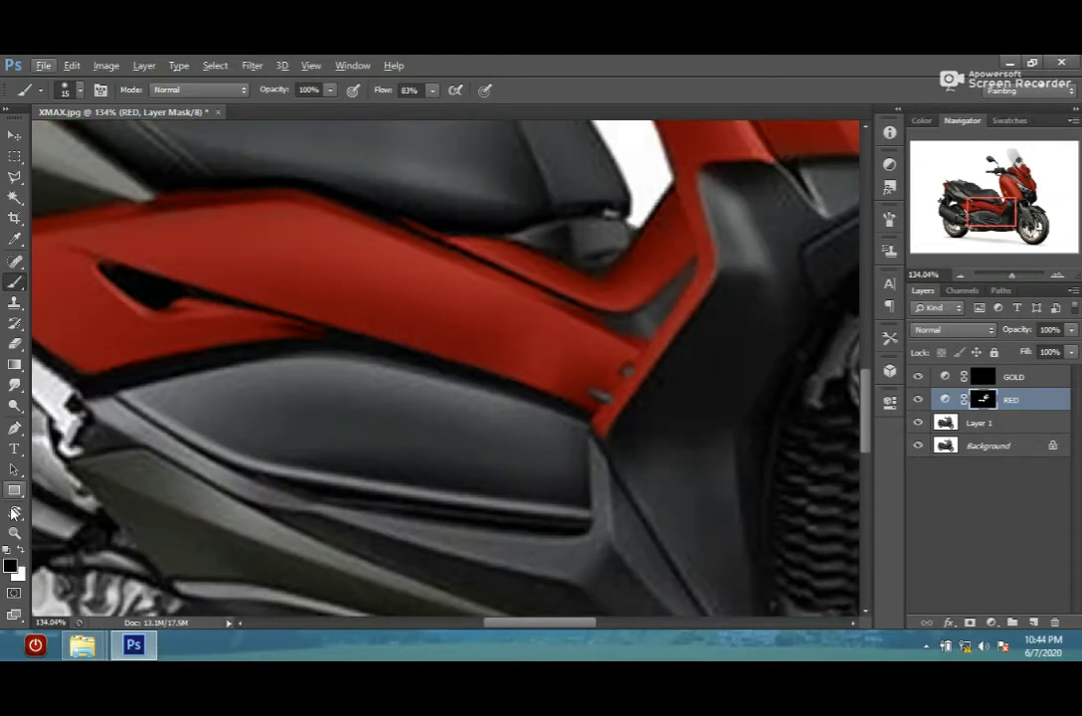
# - On the GOLD layer, paint the grey bolt slot and round bolt gold
pyautogui.click(999, 376)
pyautogui.scroll(6, 648, 452)
pyautogui.press('[')
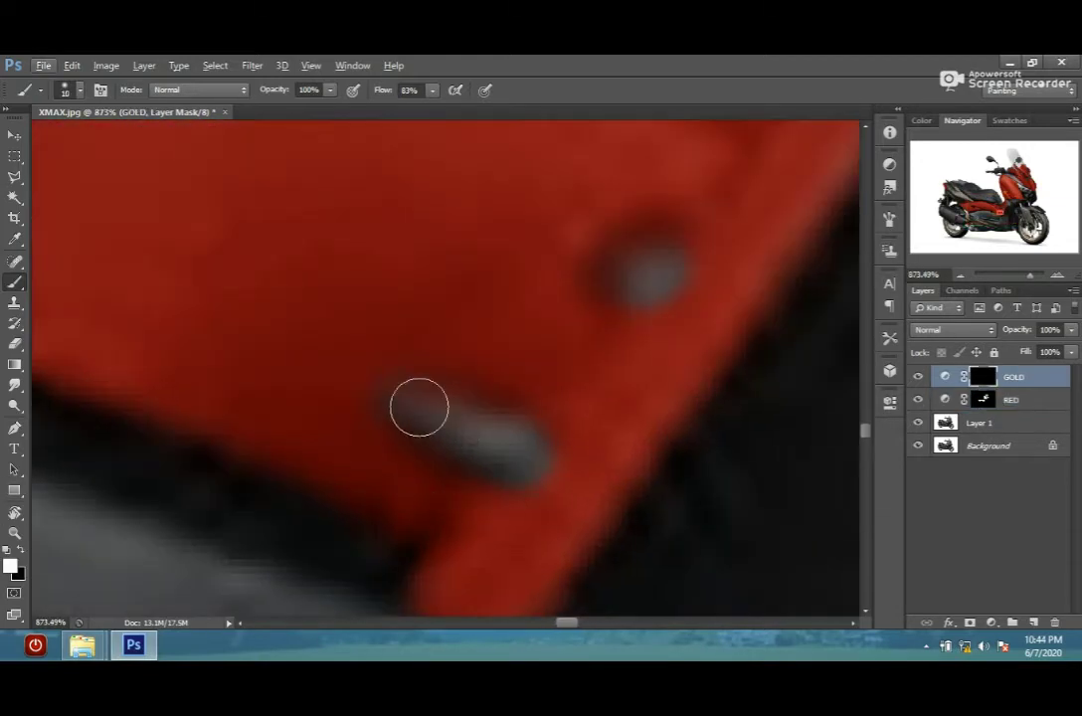
pyautogui.moveTo(418, 407); pyautogui.dragTo(509, 465)
pyautogui.click(647, 277)
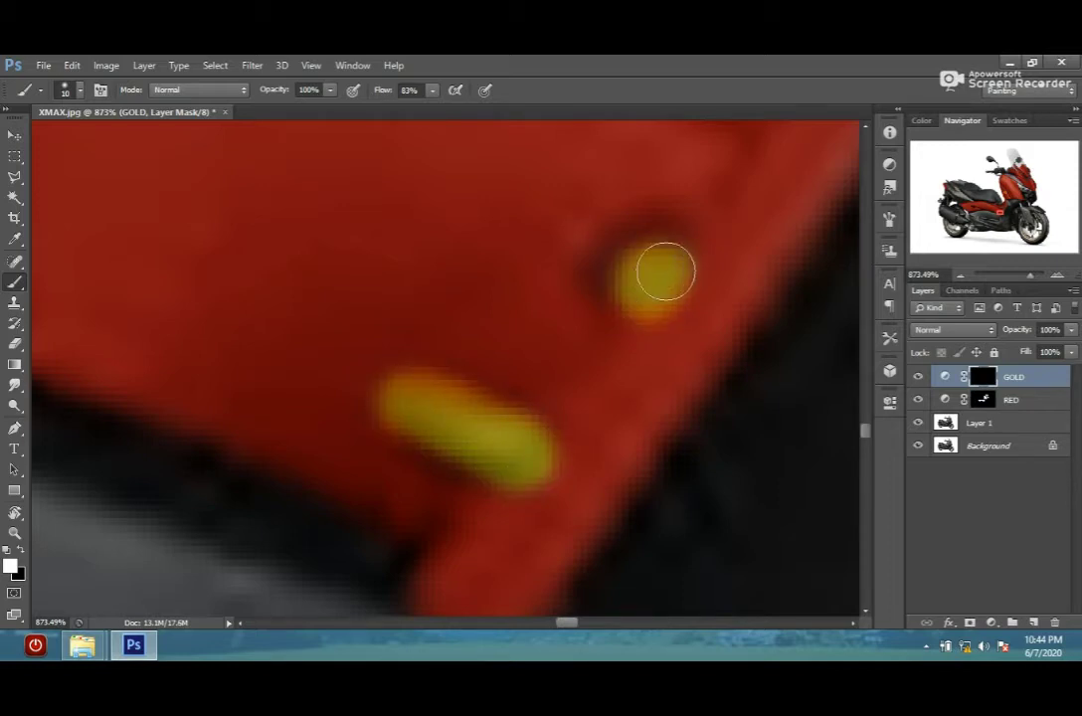
pyautogui.scroll(-5, 657, 367)
pyautogui.hotkey('alt', '[')
pyautogui.scroll(-2, 678, 380)
pyautogui.hscroll(-4, 679, 380)
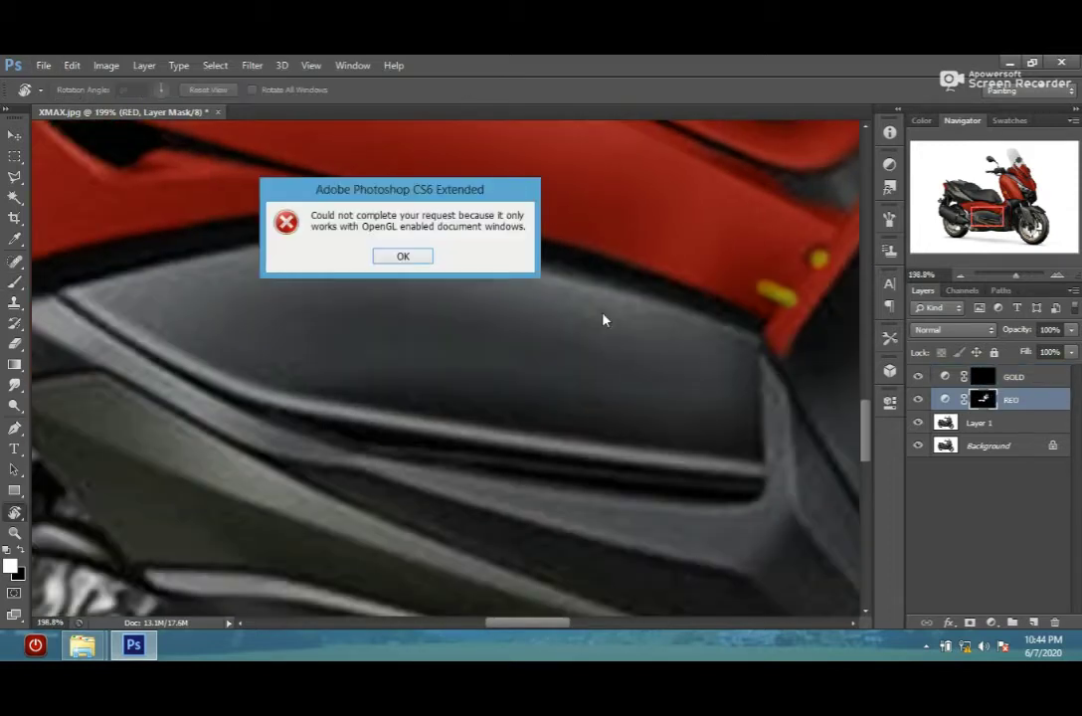
# - Dismiss the OpenGL error and paint red along the lower grey panel with a larger brush
pyautogui.press('Return')
pyautogui.hscroll(-2, 549, 337)
pyautogui.press(']')
pyautogui.press(']')
pyautogui.press(']')
pyautogui.moveTo(694, 341); pyautogui.dragTo(363, 325)
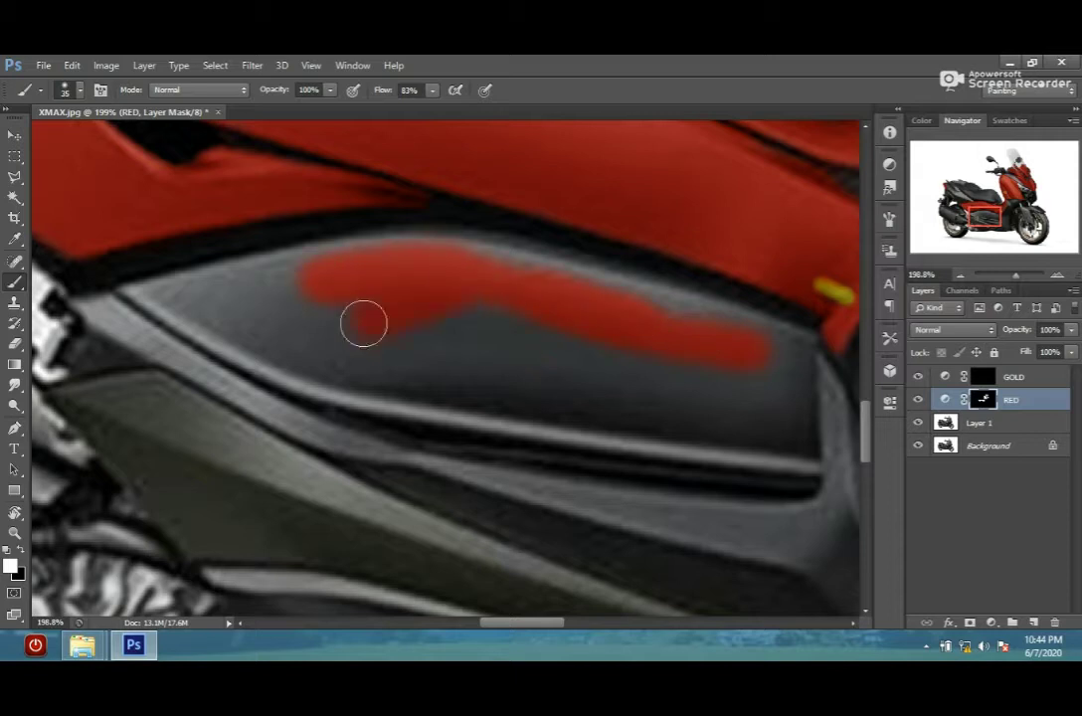
pyautogui.moveTo(283, 349)
pyautogui.mouseDown()
pyautogui.moveTo(303, 273)
pyautogui.moveTo(113, 300)
pyautogui.moveTo(205, 331)
pyautogui.moveTo(342, 305)
pyautogui.moveTo(338, 239)
pyautogui.mouseUp()
pyautogui.moveTo(199, 189)
pyautogui.mouseDown()
pyautogui.moveTo(258, 249)
pyautogui.moveTo(418, 318)
pyautogui.mouseUp()
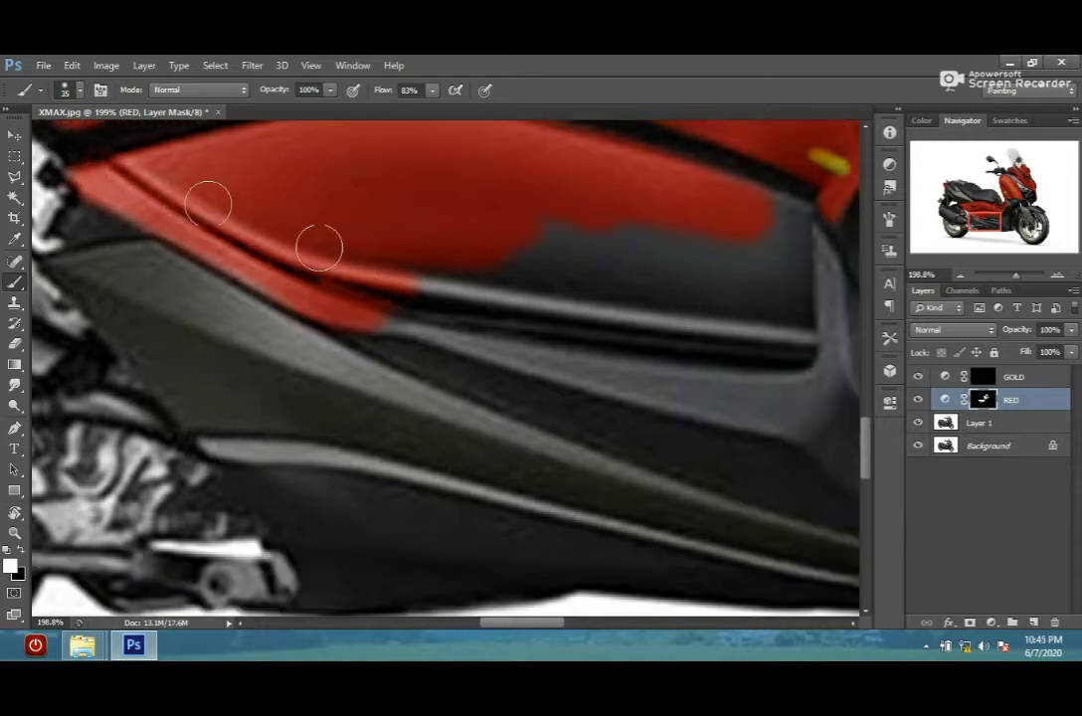
# - Carry the red around the panel's front corner and along the grey band
pyautogui.moveTo(787, 279); pyautogui.dragTo(556, 193)
pyautogui.keyDown('alt'); pyautogui.scroll(2, 556, 193); pyautogui.keyUp('alt')
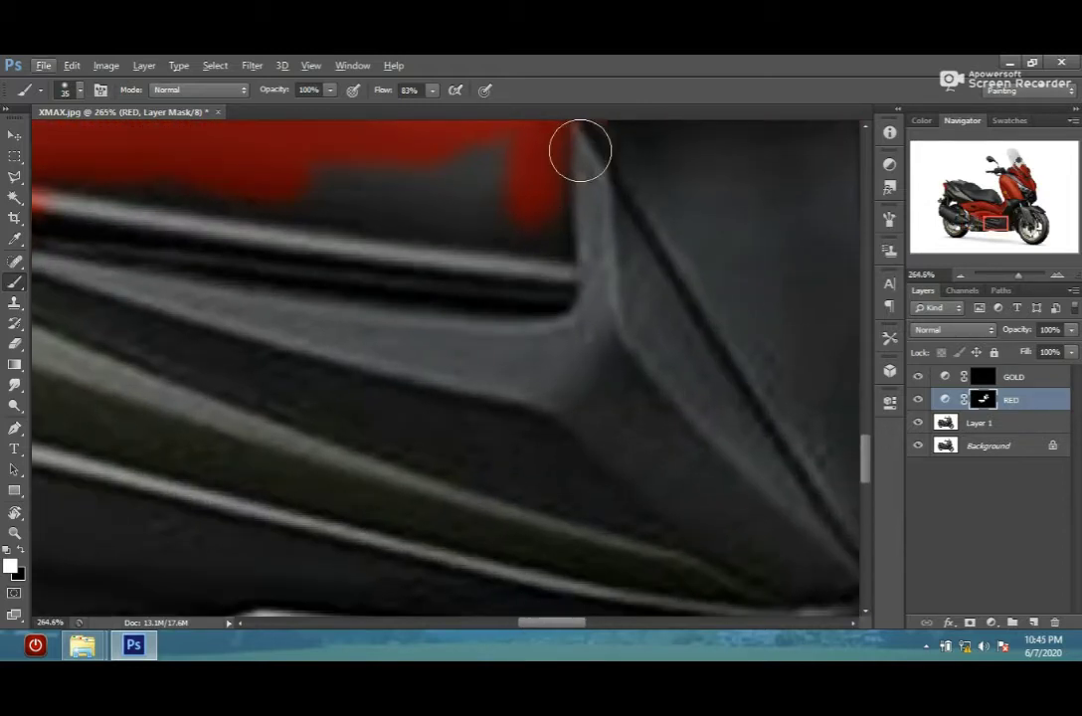
pyautogui.moveTo(591, 251)
pyautogui.mouseDown()
pyautogui.moveTo(437, 345)
pyautogui.moveTo(576, 284)
pyautogui.moveTo(360, 247)
pyautogui.moveTo(621, 194)
pyautogui.moveTo(770, 224)
pyautogui.mouseUp()
pyautogui.moveTo(298, 244)
pyautogui.mouseDown()
pyautogui.moveTo(726, 313)
pyautogui.moveTo(203, 288)
pyautogui.mouseUp()
pyautogui.scroll(2, 314, 411)
pyautogui.scroll(1, 396, 379)
pyautogui.scroll(1, 358, 318)
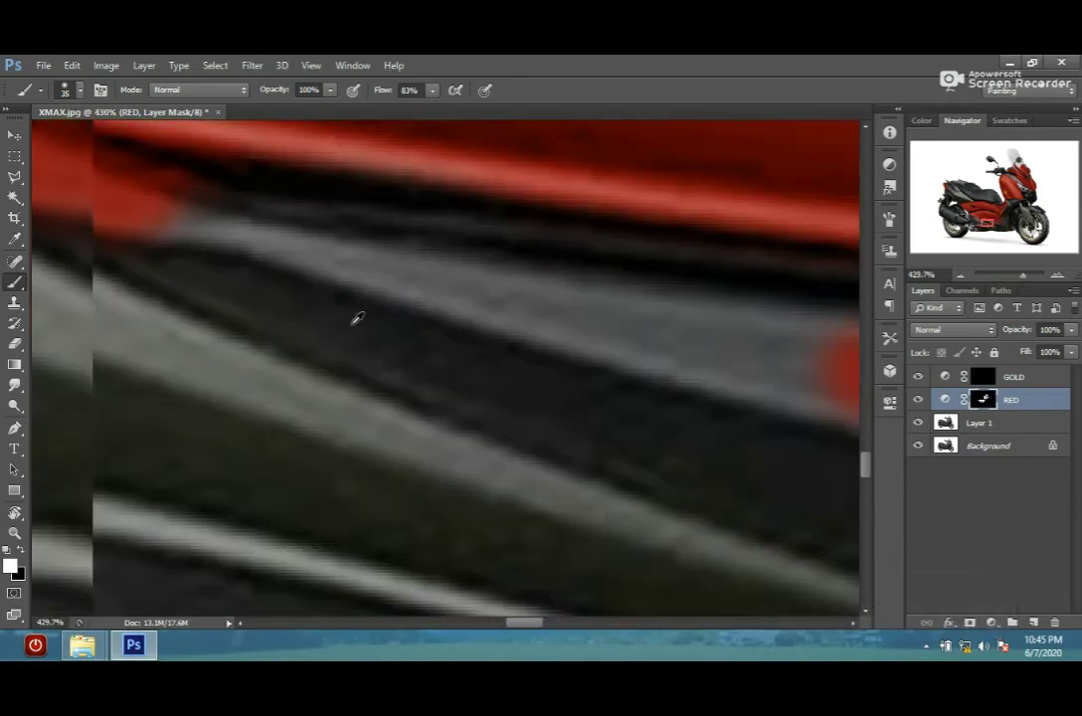
pyautogui.moveTo(169, 223); pyautogui.dragTo(458, 278)
pyautogui.scroll(-1, 140, 223)
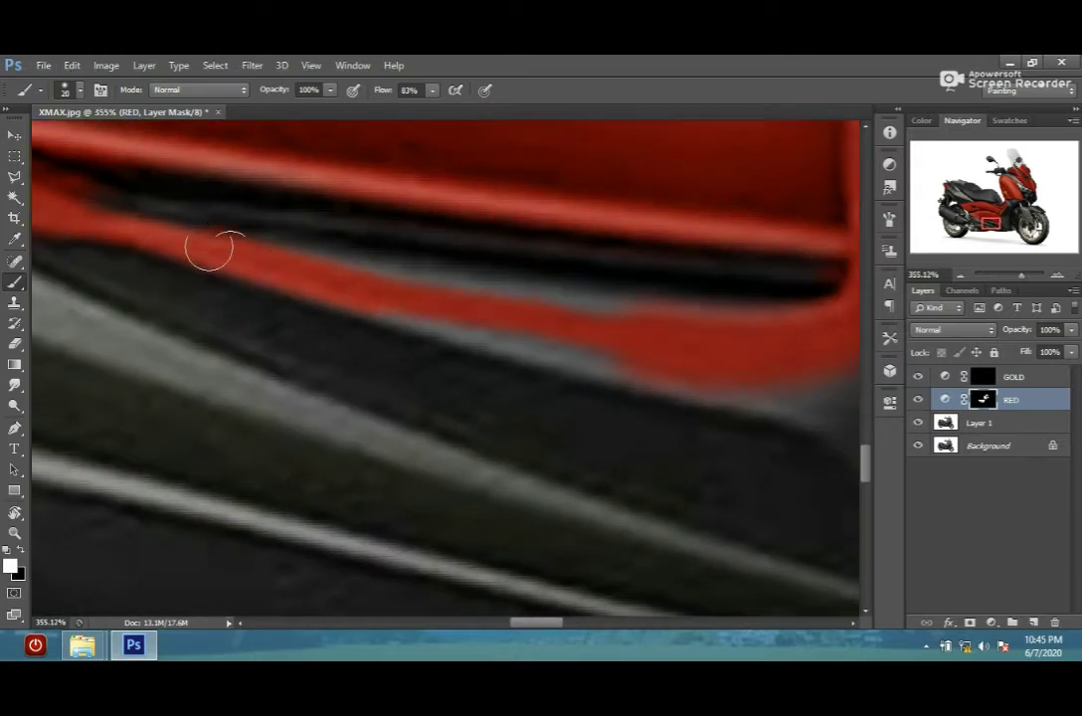
# - Extend the red further along the grey band with a larger brush
pyautogui.moveTo(755, 399); pyautogui.dragTo(563, 321)
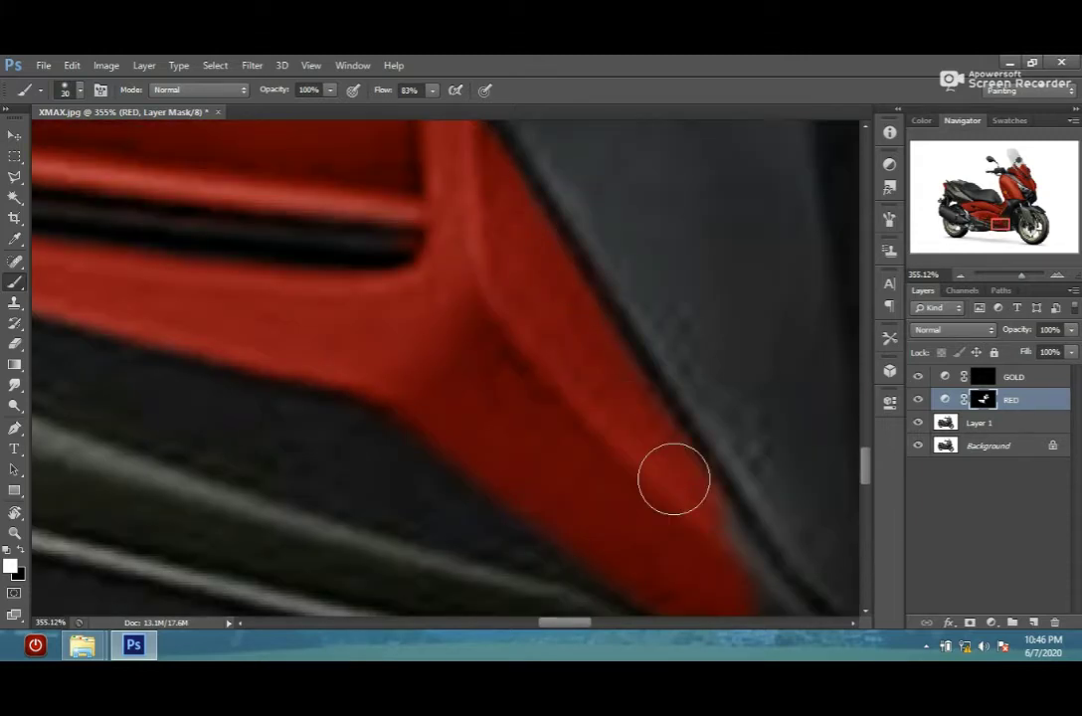
pyautogui.moveTo(671, 479); pyautogui.dragTo(614, 390)
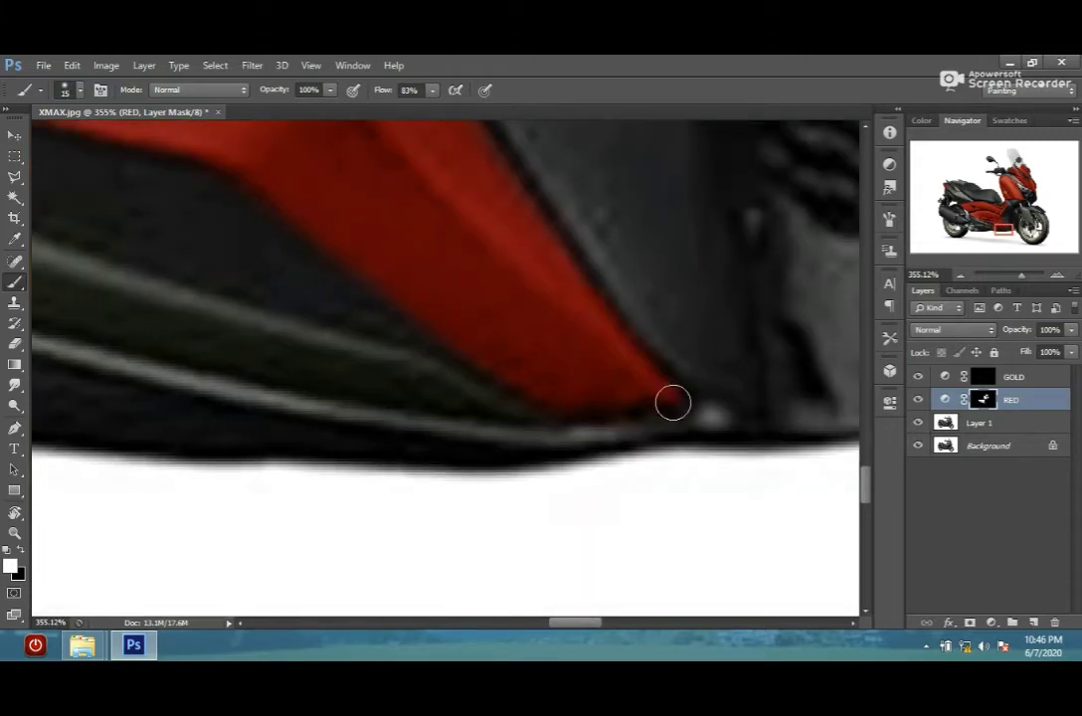
pyautogui.scroll(-2, 672, 402)
pyautogui.scroll(-2, 631, 324)
pyautogui.scroll(2, 560, 302)
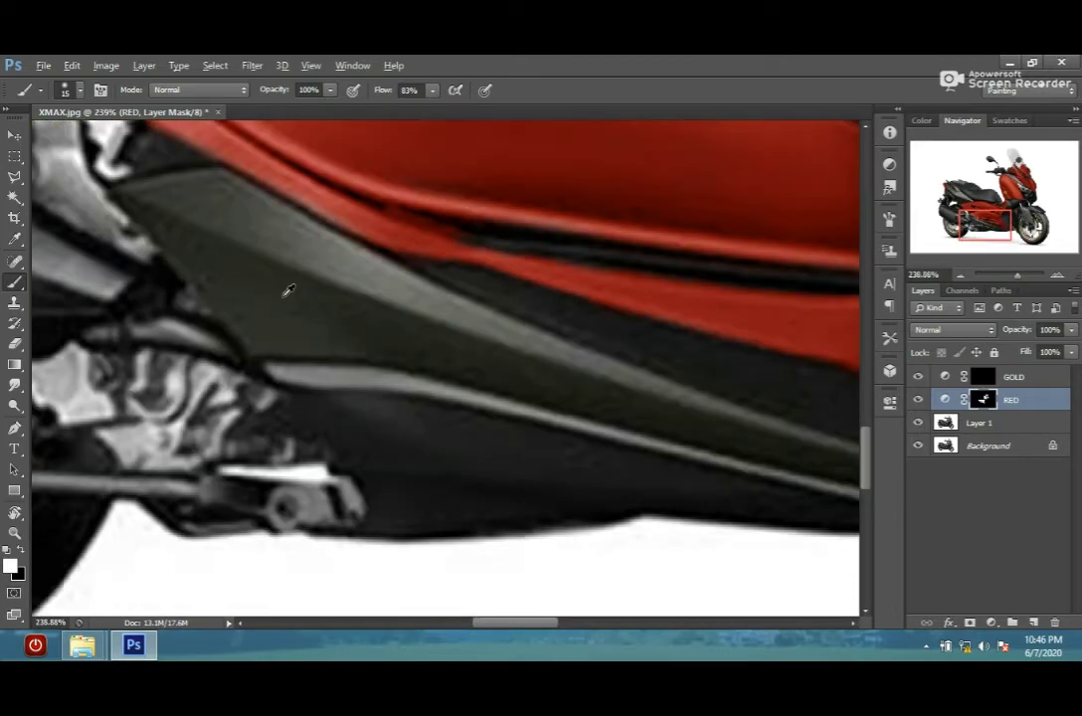
pyautogui.press(']')
pyautogui.press(']')
pyautogui.press(']')
pyautogui.scroll(1, 408, 360)
pyautogui.scroll(1, 358, 221)
pyautogui.moveTo(353, 221)
pyautogui.mouseDown()
pyautogui.moveTo(379, 293)
pyautogui.moveTo(651, 314)
pyautogui.mouseUp()
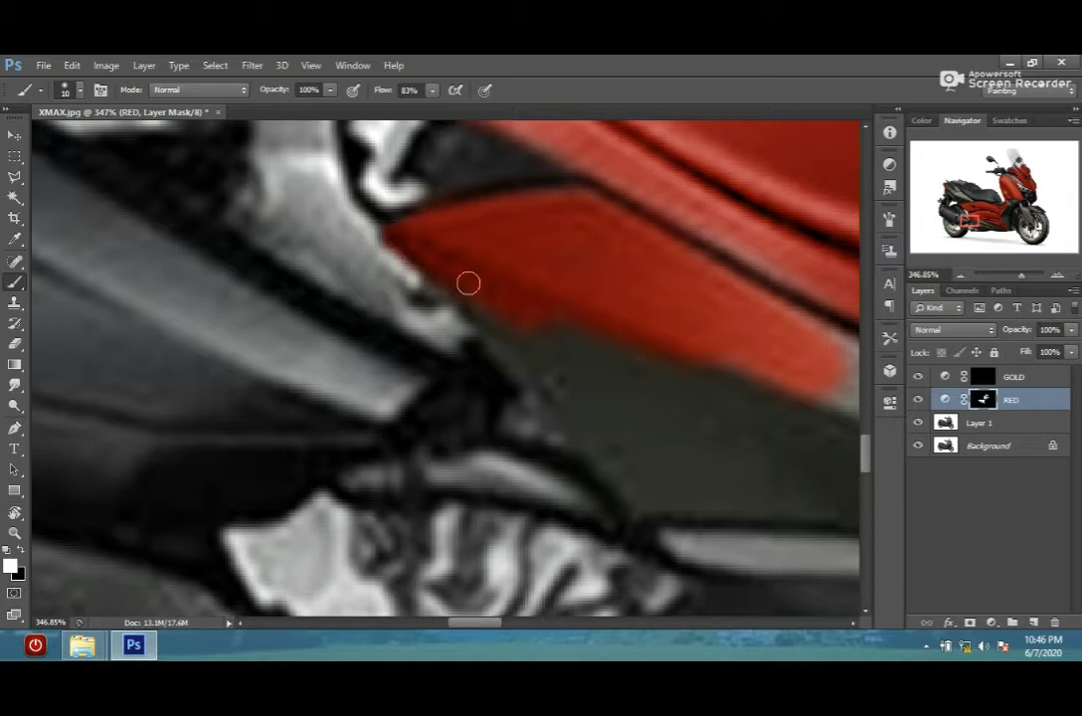
# - Switch back to the revealing colour and continue the red along the rear of the lower band
pyautogui.click(22, 549)
pyautogui.moveTo(508, 286); pyautogui.dragTo(408, 187)
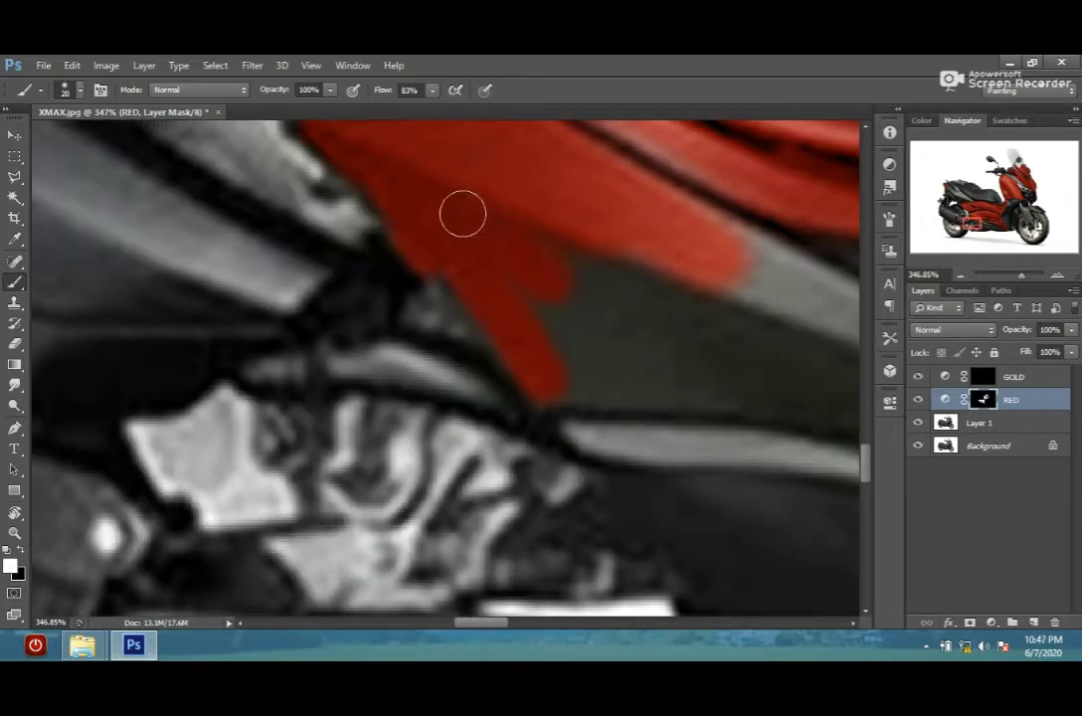
pyautogui.moveTo(461, 213); pyautogui.dragTo(390, 174)
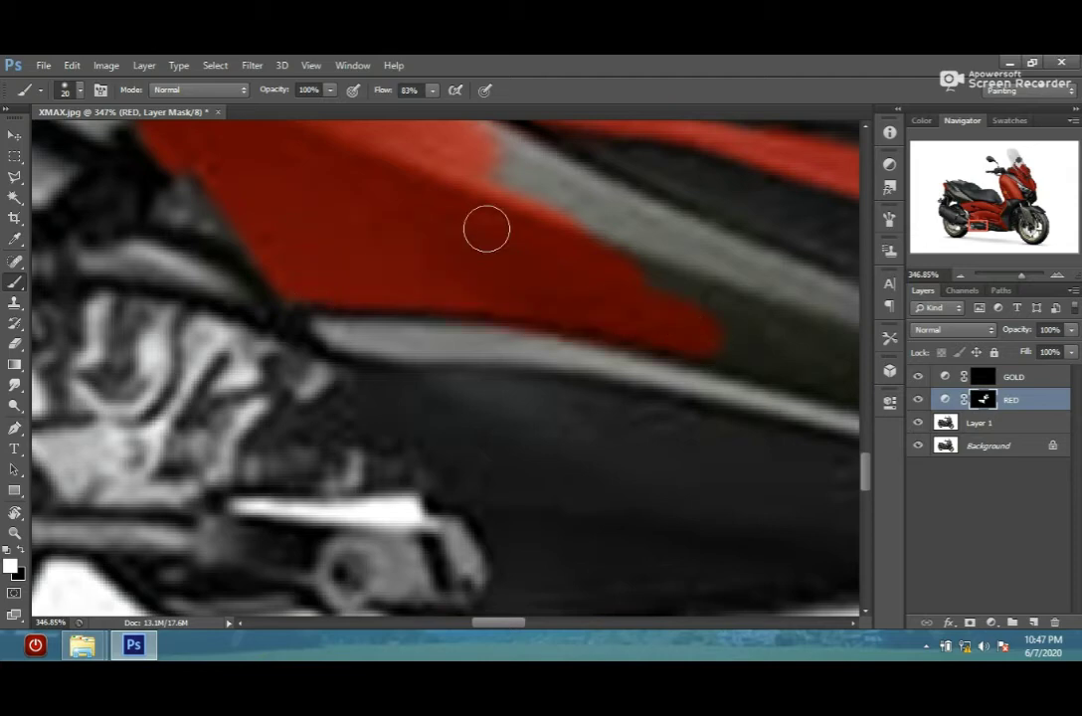
pyautogui.moveTo(487, 230); pyautogui.dragTo(317, 129)
pyautogui.moveTo(547, 289)
pyautogui.mouseDown()
pyautogui.moveTo(749, 399)
pyautogui.moveTo(379, 193)
pyautogui.moveTo(826, 363)
pyautogui.mouseUp()
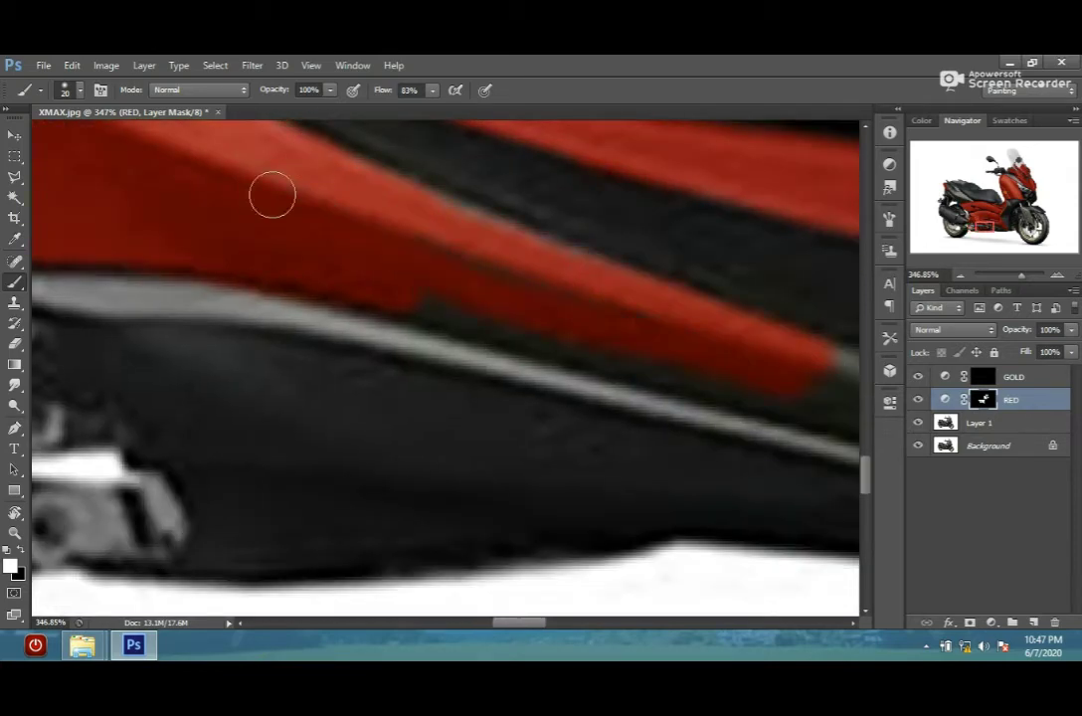
pyautogui.moveTo(419, 280); pyautogui.dragTo(384, 141)
pyautogui.moveTo(512, 155); pyautogui.dragTo(159, 210)
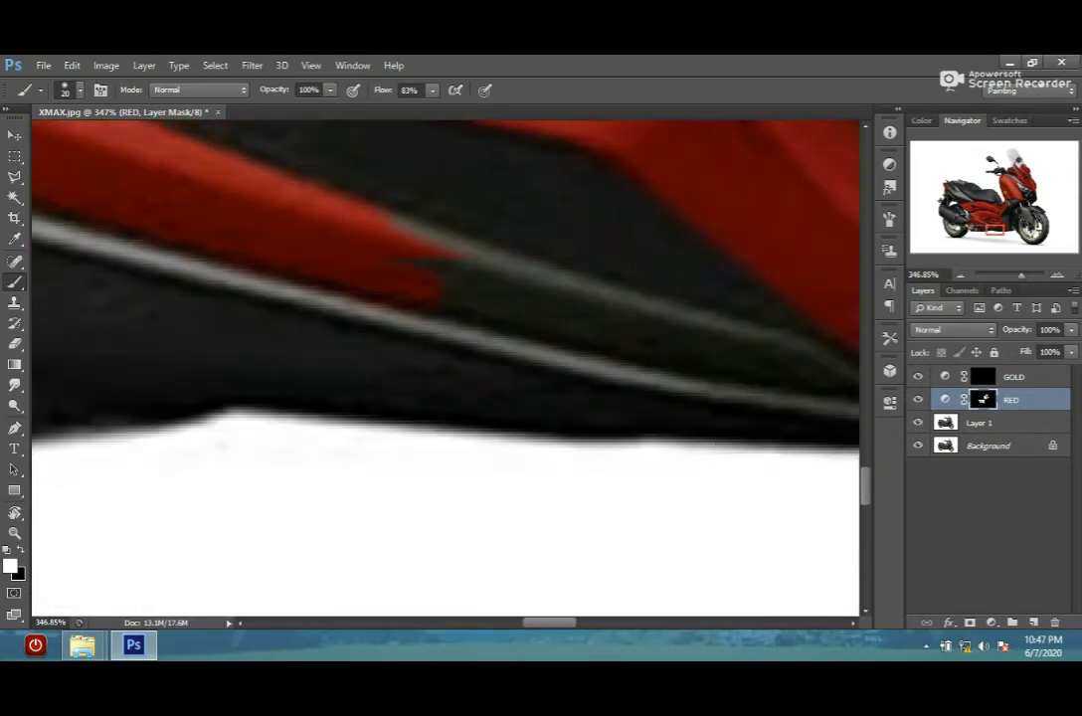
pyautogui.moveTo(582, 298); pyautogui.dragTo(455, 191)
pyautogui.moveTo(636, 243)
pyautogui.mouseDown()
pyautogui.moveTo(563, 247)
pyautogui.moveTo(474, 279)
pyautogui.mouseUp()
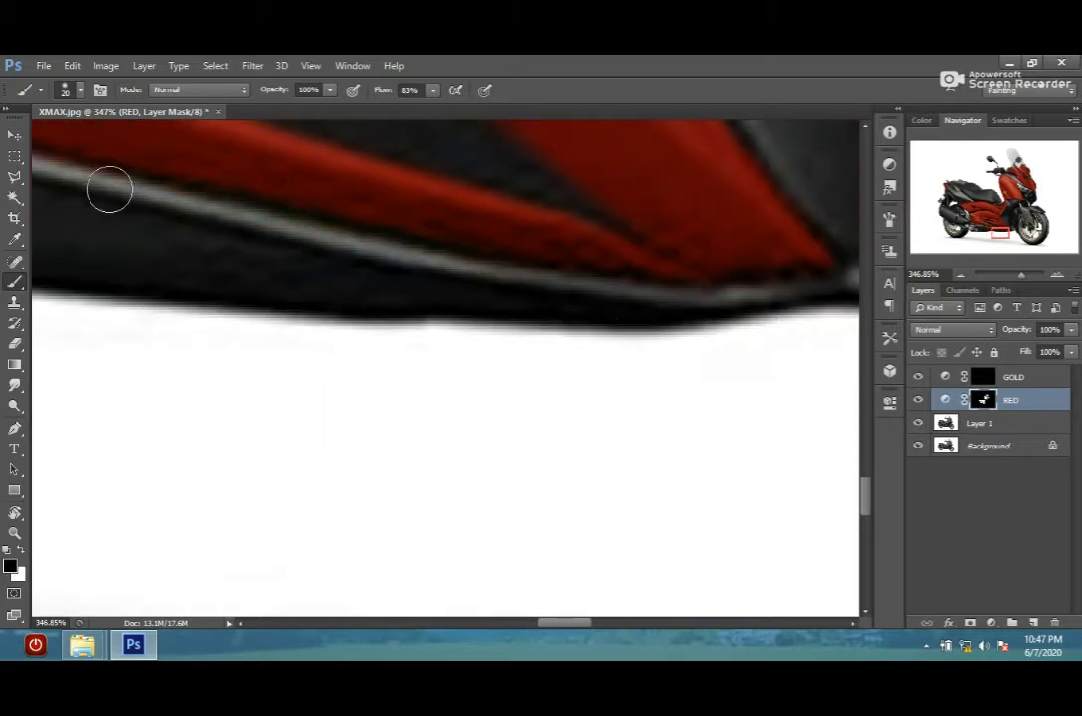
pyautogui.moveTo(110, 190)
pyautogui.mouseDown()
pyautogui.moveTo(416, 322)
pyautogui.moveTo(611, 329)
pyautogui.mouseUp()
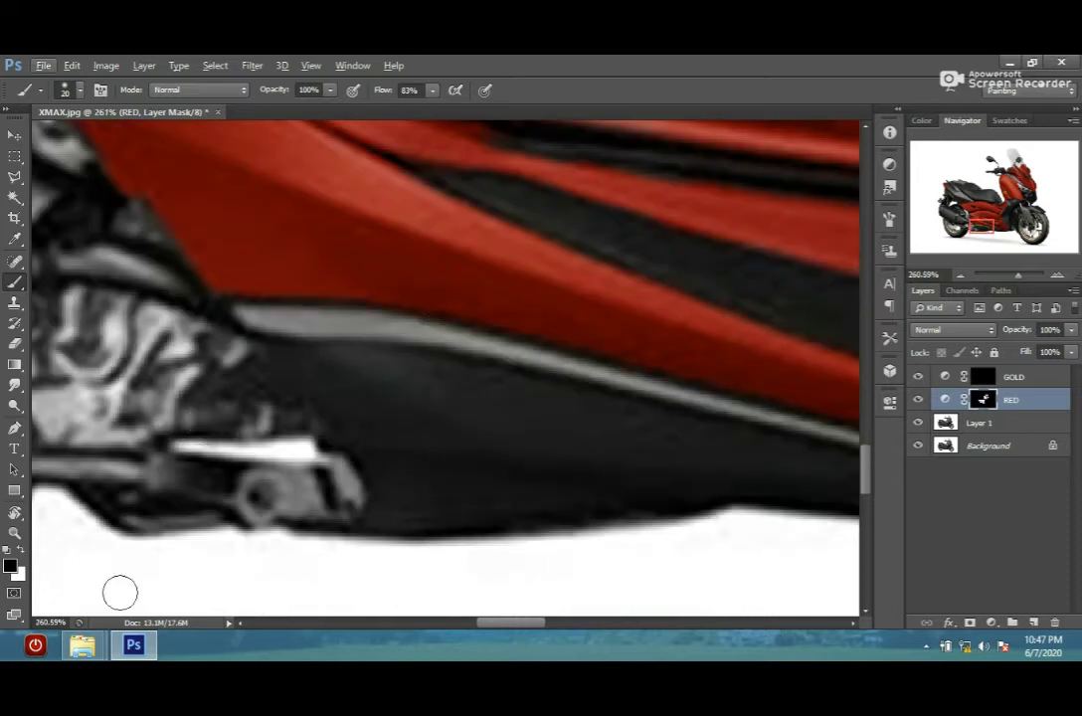
pyautogui.scroll(2, 118, 587)
pyautogui.scroll(1, 287, 309)
# - Paint gold along the grey trim strip on the GOLD layer mask
pyautogui.click(990, 381)
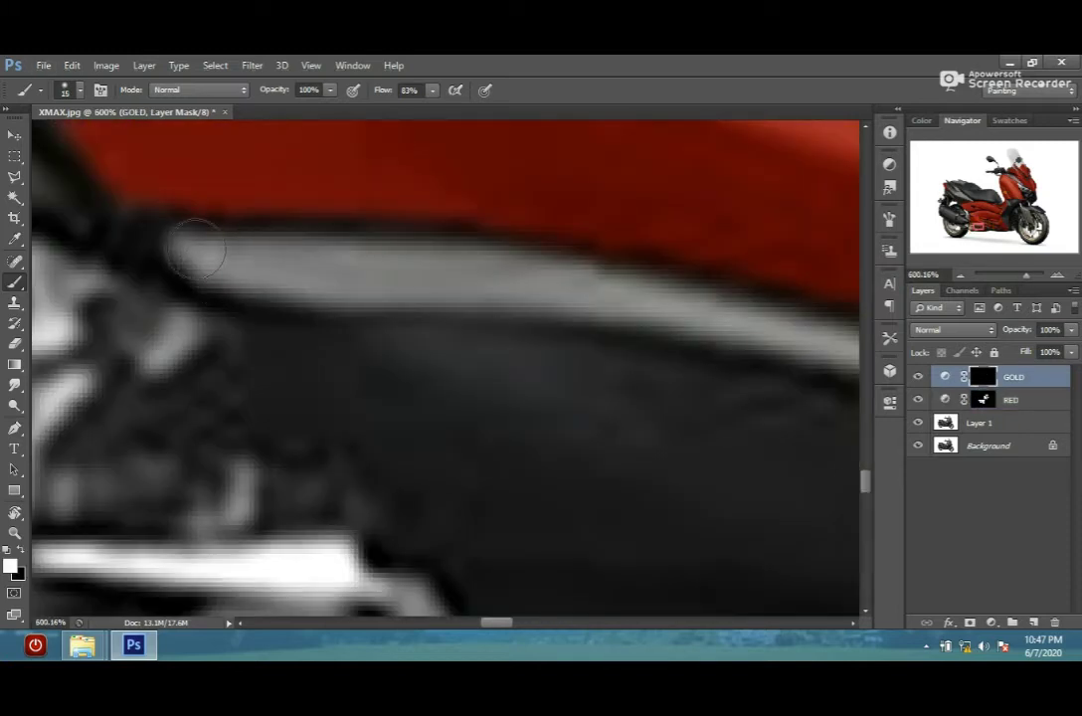
pyautogui.moveTo(201, 242)
pyautogui.mouseDown()
pyautogui.moveTo(635, 303)
pyautogui.moveTo(476, 279)
pyautogui.moveTo(551, 283)
pyautogui.moveTo(501, 273)
pyautogui.moveTo(360, 211)
pyautogui.moveTo(725, 306)
pyautogui.moveTo(749, 286)
pyautogui.moveTo(447, 271)
pyautogui.moveTo(421, 345)
pyautogui.moveTo(558, 304)
pyautogui.moveTo(801, 317)
pyautogui.moveTo(876, 358)
pyautogui.mouseUp()
pyautogui.press('x')
pyautogui.scroll(-5, 168, 556)
# - Paint red over the black lower panel on the RED mask, enlarging the brush to 30
pyautogui.click(980, 399)
pyautogui.scroll(2, 110, 202)
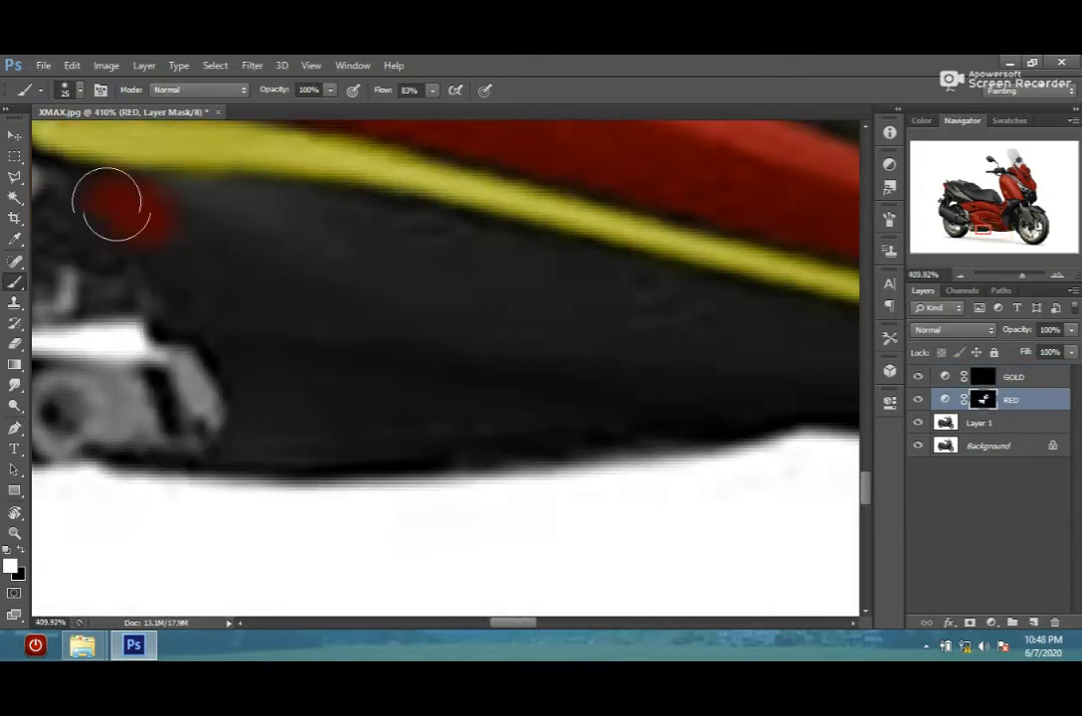
pyautogui.moveTo(262, 211)
pyautogui.mouseDown()
pyautogui.moveTo(205, 293)
pyautogui.moveTo(345, 282)
pyautogui.moveTo(467, 401)
pyautogui.moveTo(343, 369)
pyautogui.mouseUp()
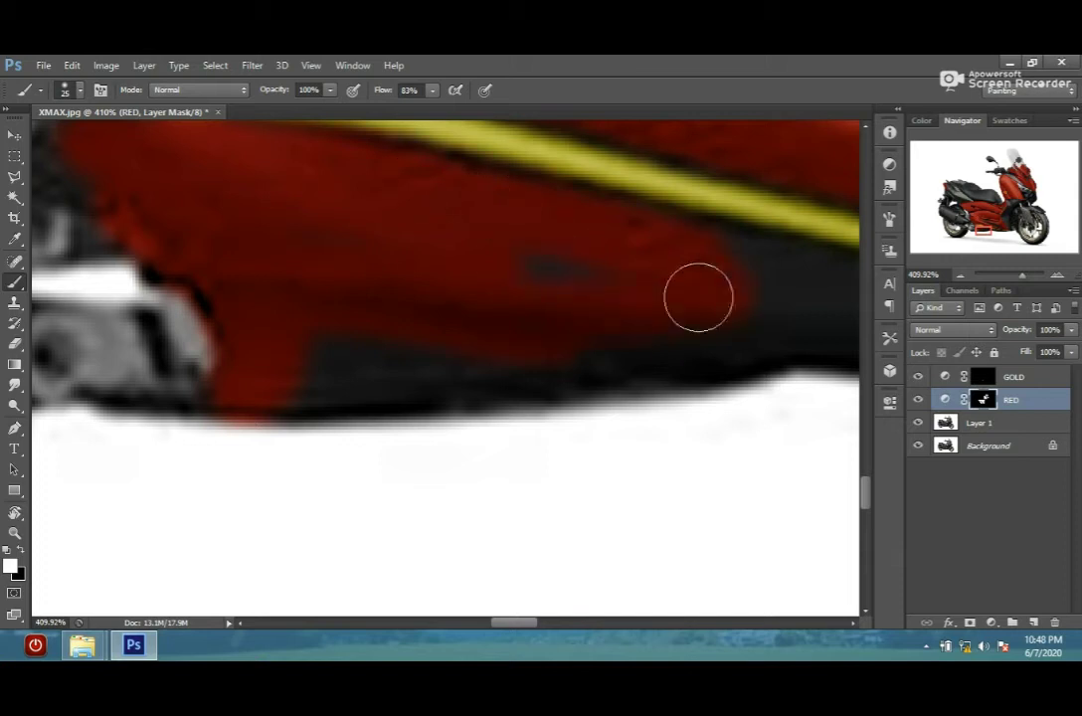
pyautogui.moveTo(277, 386); pyautogui.dragTo(178, 296)
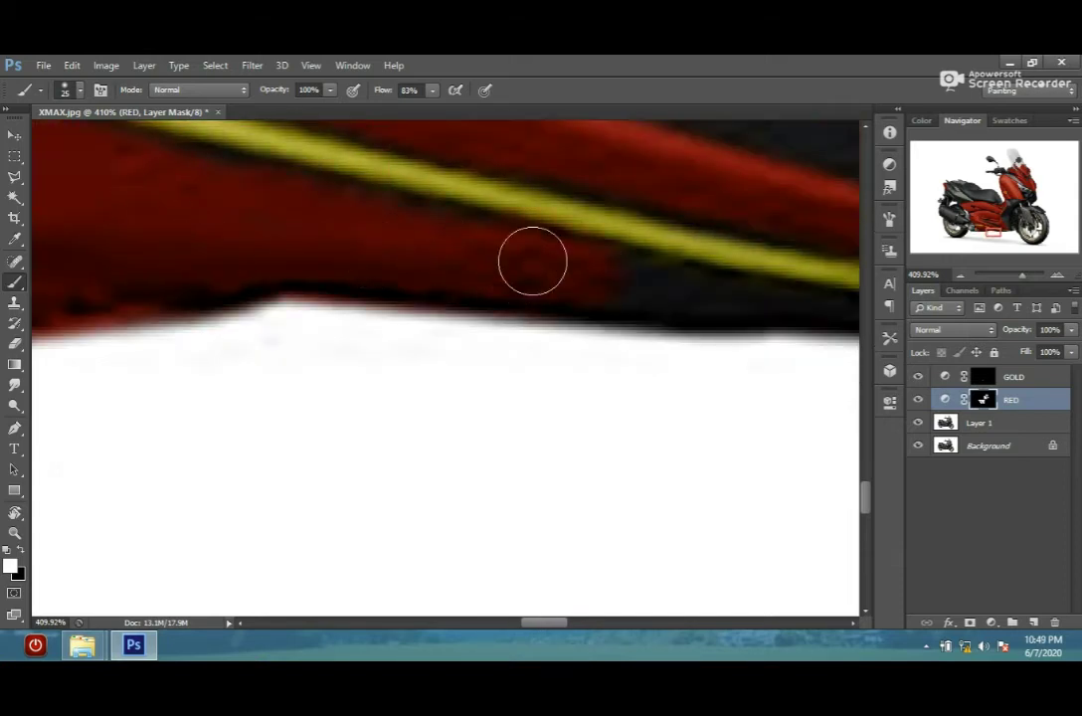
pyautogui.moveTo(533, 260); pyautogui.dragTo(239, 202)
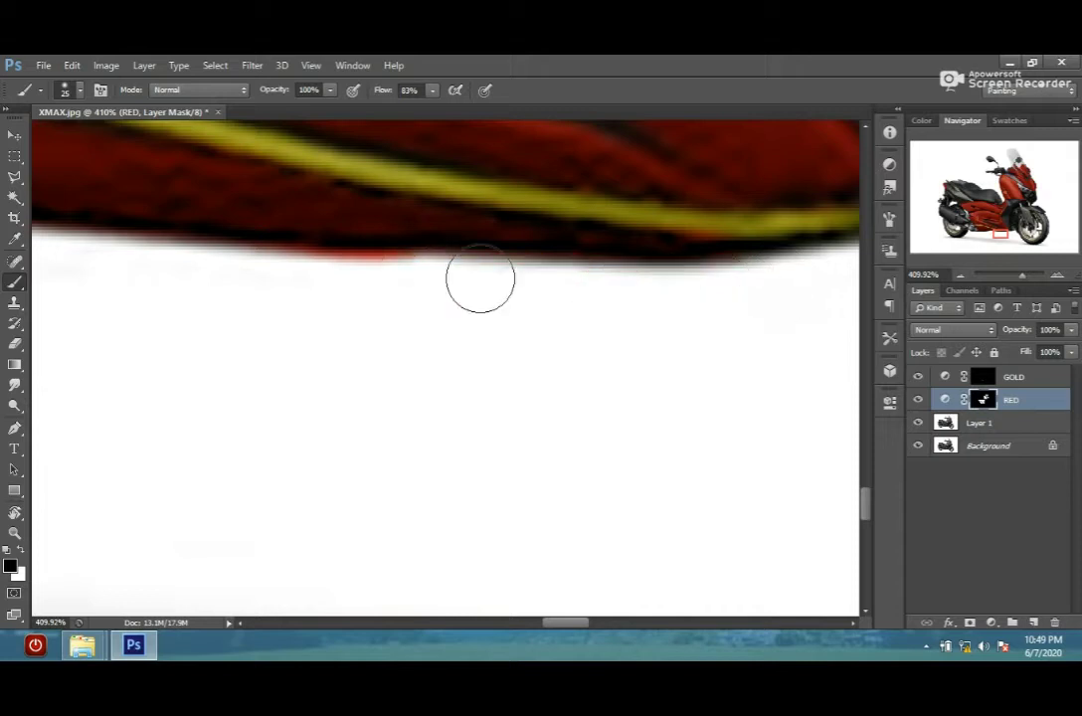
pyautogui.moveTo(631, 269); pyautogui.dragTo(716, 285)
pyautogui.press(']')
pyautogui.press(']')
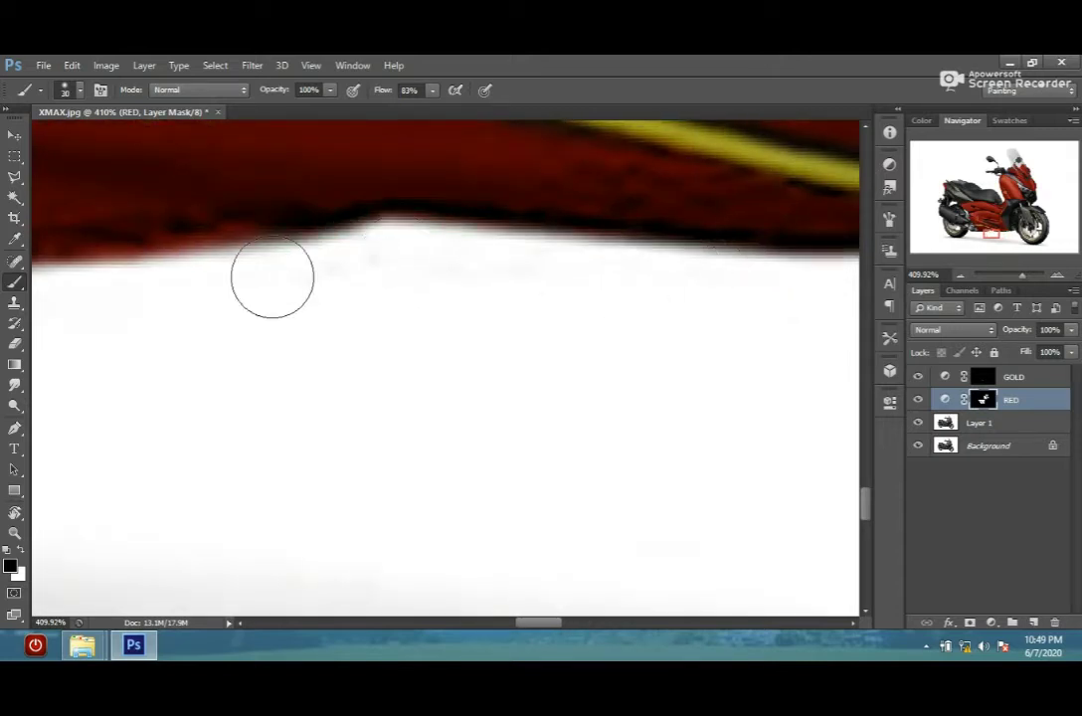
pyautogui.moveTo(271, 277); pyautogui.dragTo(723, 285)
pyautogui.scroll(-3, 203, 302)
# - Paint the engine casing and swingarm rod gold on the GOLD mask
pyautogui.hotkey('alt', ']')
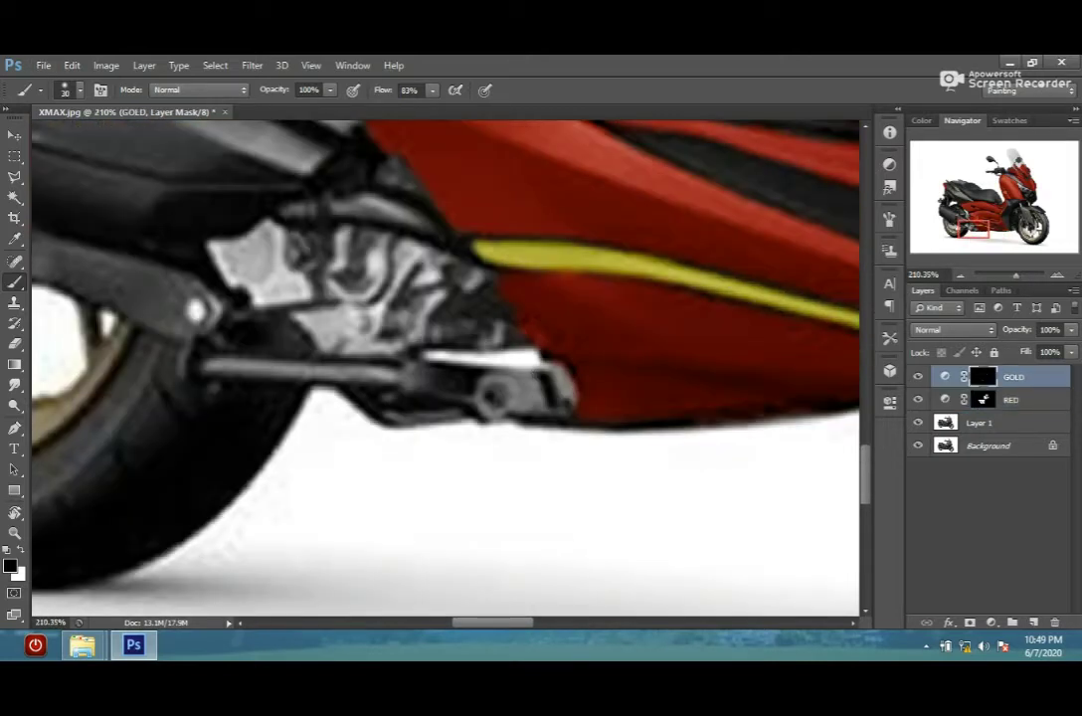
pyautogui.press('x')
pyautogui.press('\\')
pyautogui.press('\\')
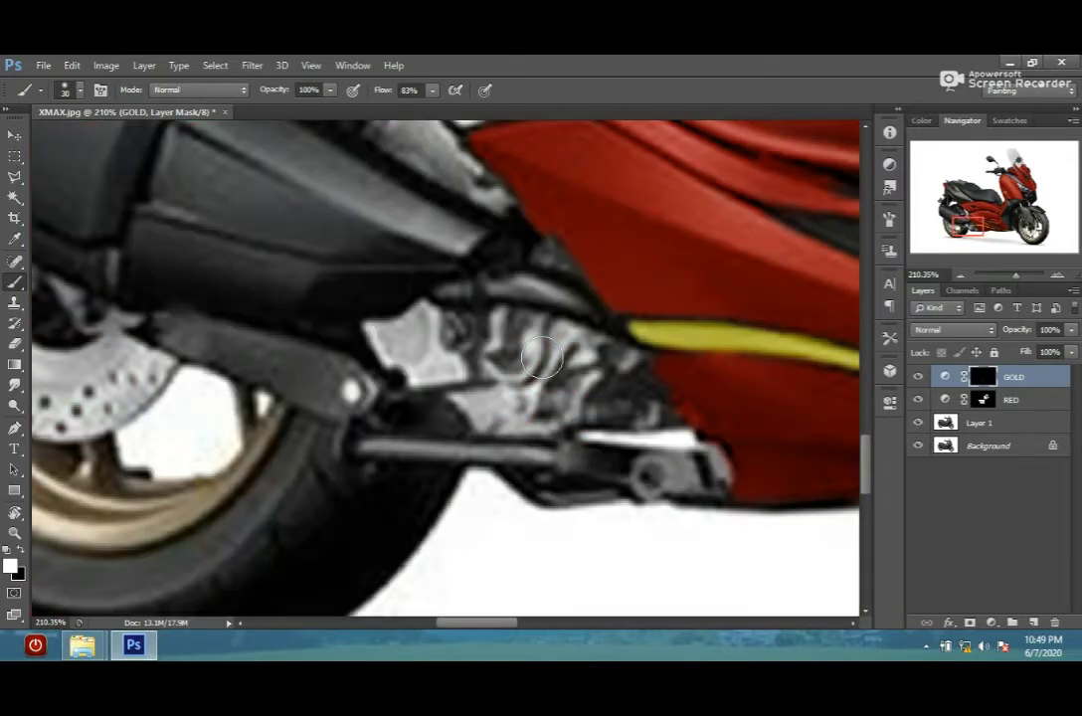
pyautogui.moveTo(525, 363)
pyautogui.mouseDown()
pyautogui.moveTo(542, 299)
pyautogui.moveTo(411, 351)
pyautogui.moveTo(557, 428)
pyautogui.moveTo(664, 445)
pyautogui.moveTo(514, 394)
pyautogui.moveTo(577, 438)
pyautogui.mouseUp()
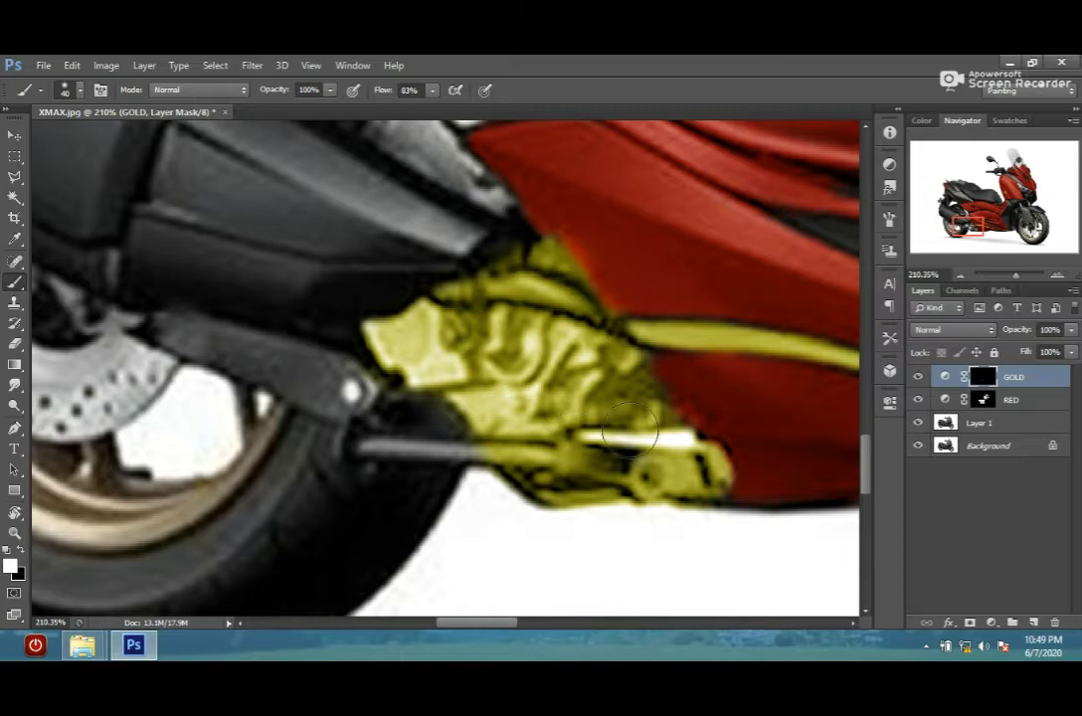
pyautogui.moveTo(467, 445); pyautogui.dragTo(430, 442)
# - With a size-20 brush, paint the silver brackets gold, including the one near the exhaust
pyautogui.press('[')
pyautogui.press('[')
pyautogui.scroll(5, 429, 443)
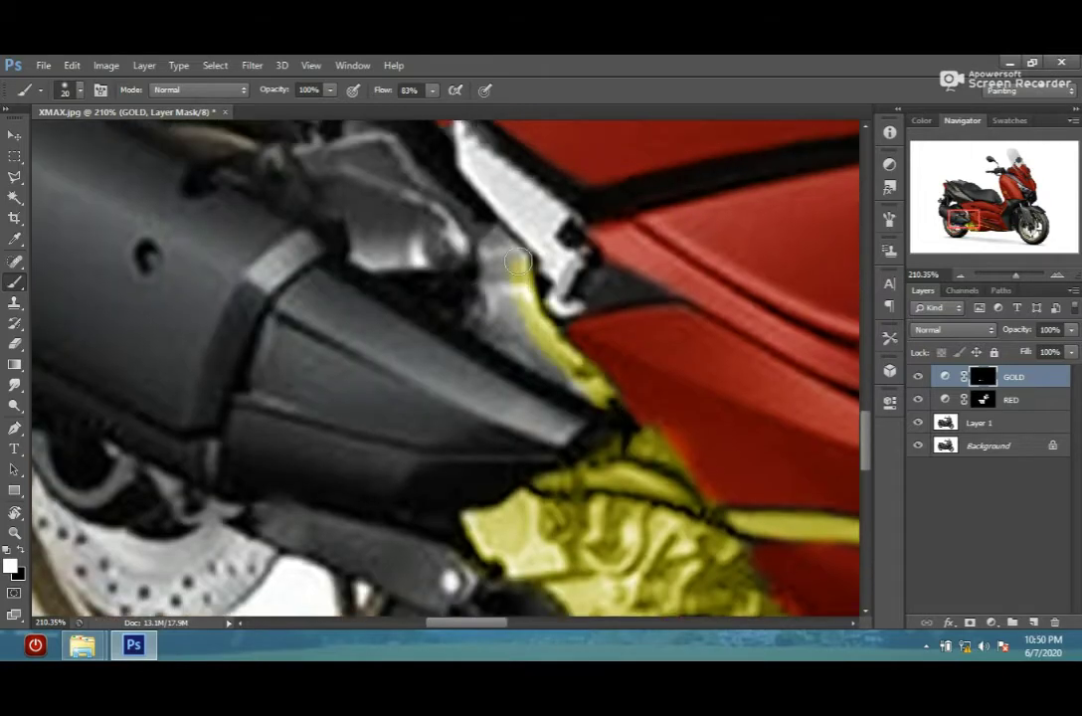
pyautogui.moveTo(517, 262); pyautogui.dragTo(507, 265)
pyautogui.moveTo(562, 305)
pyautogui.mouseDown()
pyautogui.moveTo(512, 159)
pyautogui.moveTo(482, 134)
pyautogui.mouseUp()
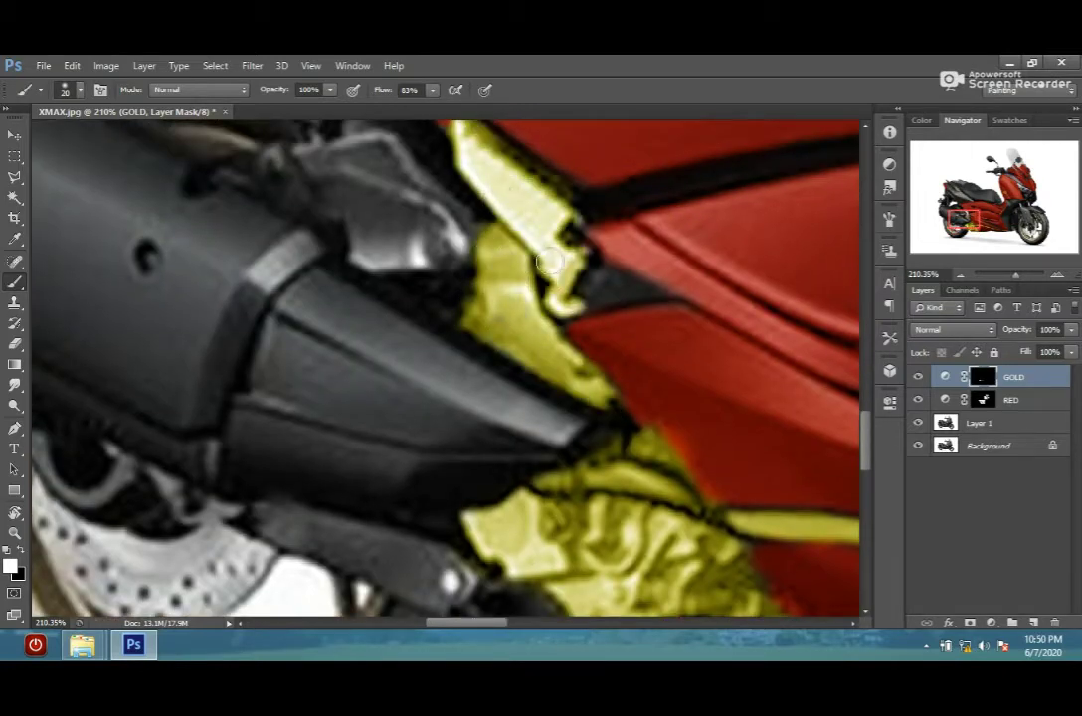
pyautogui.scroll(3, 480, 362)
pyautogui.moveTo(378, 291)
pyautogui.mouseDown()
pyautogui.moveTo(472, 275)
pyautogui.moveTo(537, 338)
pyautogui.mouseUp()
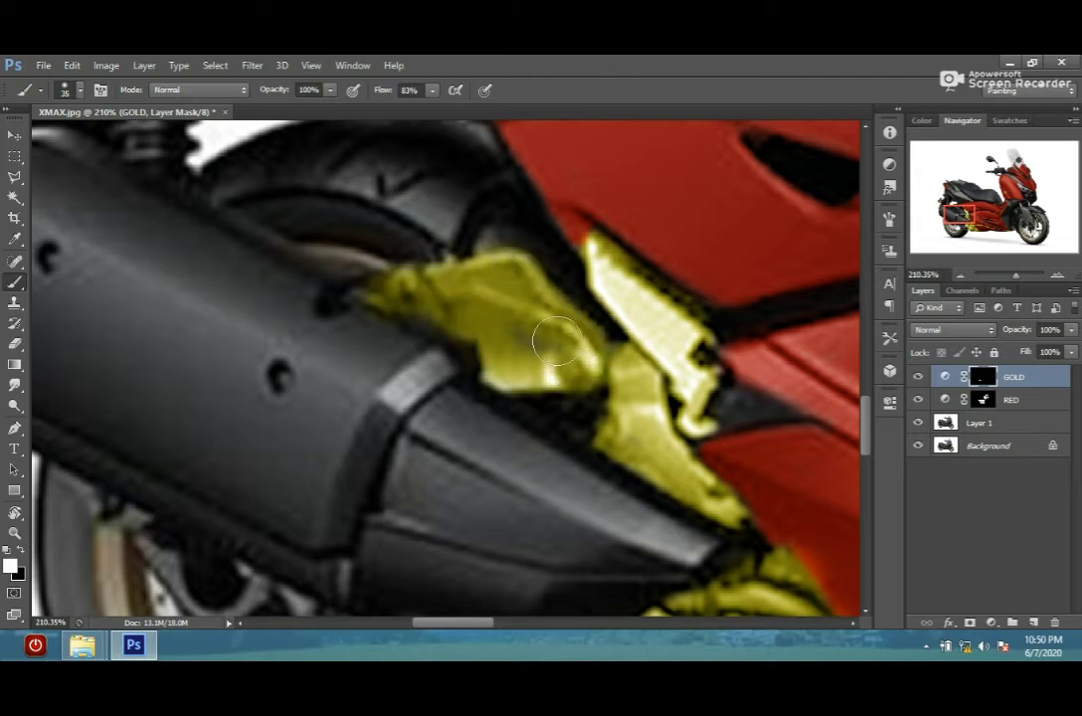
# - Paint the exhaust's silver ring and the small bracket below it gold
pyautogui.scroll(2, 537, 338)
pyautogui.press('[')
pyautogui.press('[')
pyautogui.press('[')
pyautogui.scroll(2, 476, 354)
pyautogui.moveTo(458, 205); pyautogui.dragTo(362, 362)
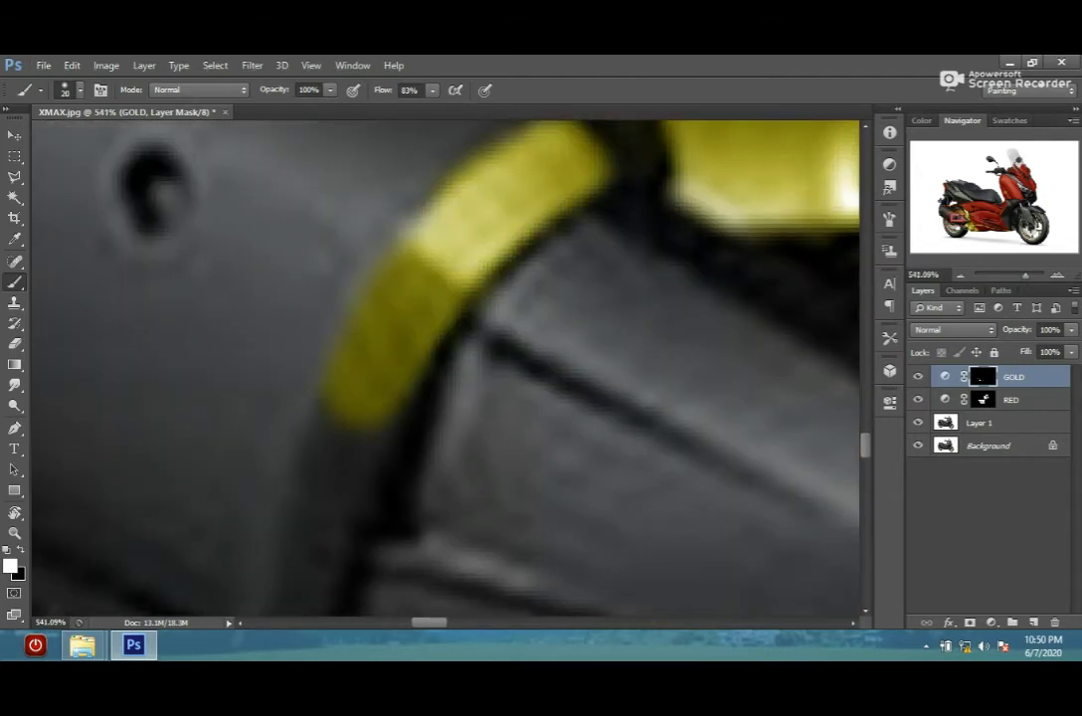
pyautogui.moveTo(580, 121)
pyautogui.mouseDown()
pyautogui.moveTo(434, 471)
pyautogui.moveTo(502, 335)
pyautogui.mouseUp()
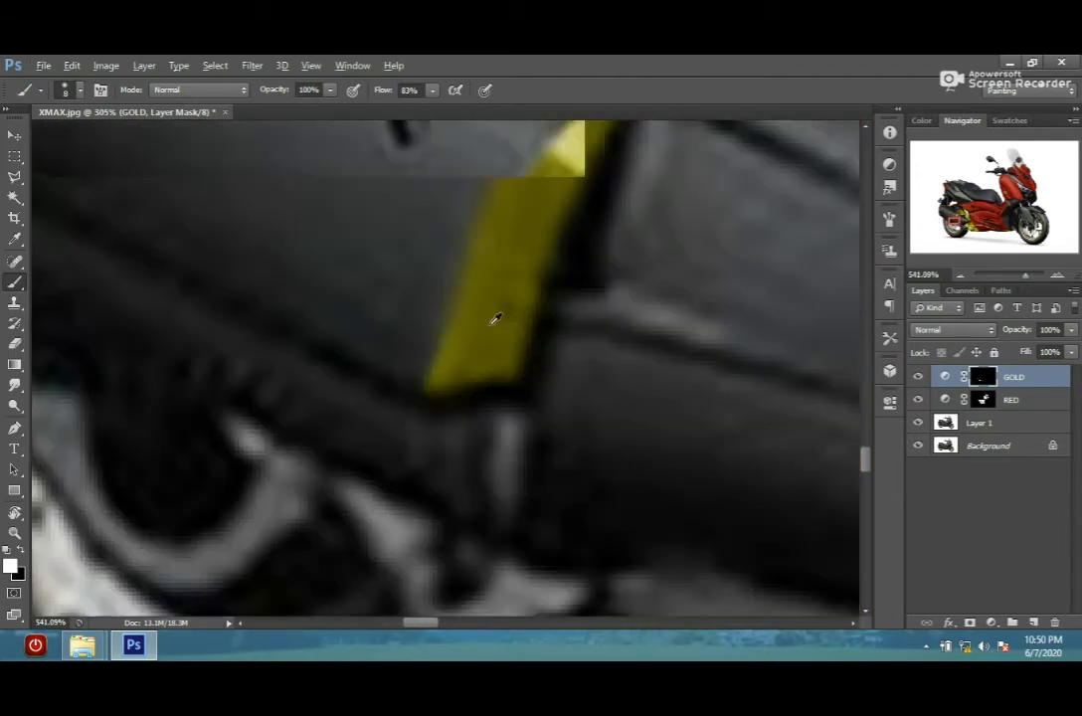
pyautogui.scroll(-3, 493, 314)
pyautogui.scroll(3, 560, 331)
pyautogui.moveTo(577, 299)
pyautogui.mouseDown()
pyautogui.moveTo(609, 353)
pyautogui.moveTo(604, 285)
pyautogui.mouseUp()
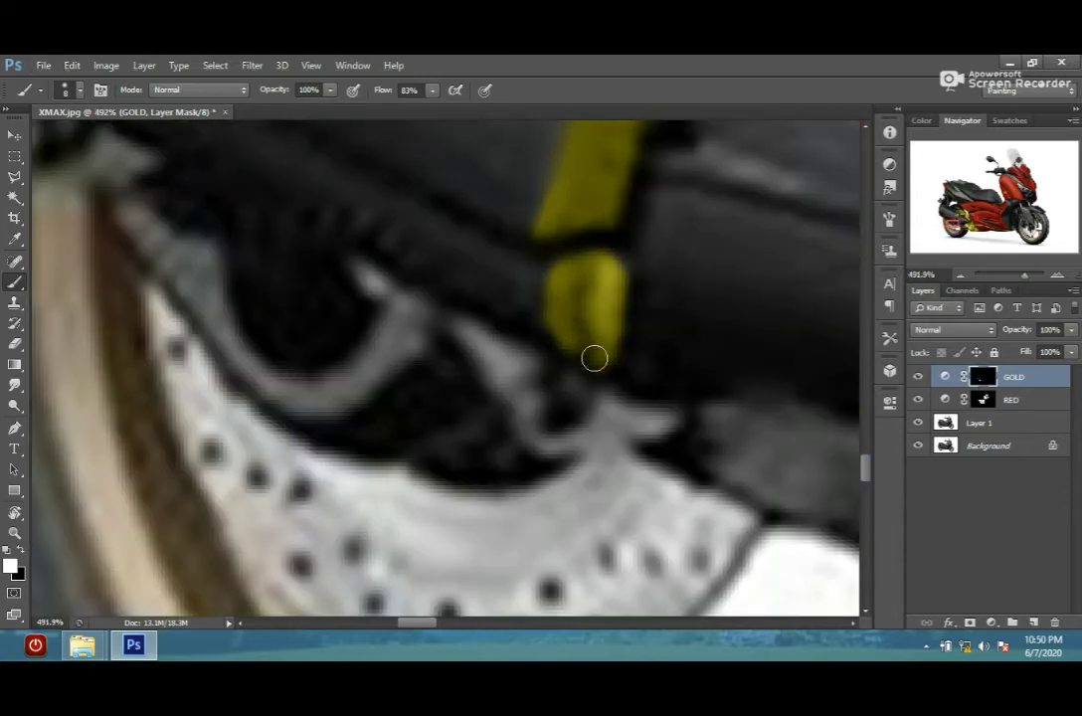
pyautogui.scroll(-5, 594, 358)
# - Paint the grey exhaust muffler red on the RED mask, around its hole and up to the gold ring
pyautogui.hotkey('alt', '[')
pyautogui.moveTo(437, 214)
pyautogui.mouseDown()
pyautogui.moveTo(368, 164)
pyautogui.moveTo(388, 339)
pyautogui.mouseUp()
pyautogui.scroll(2, 569, 468)
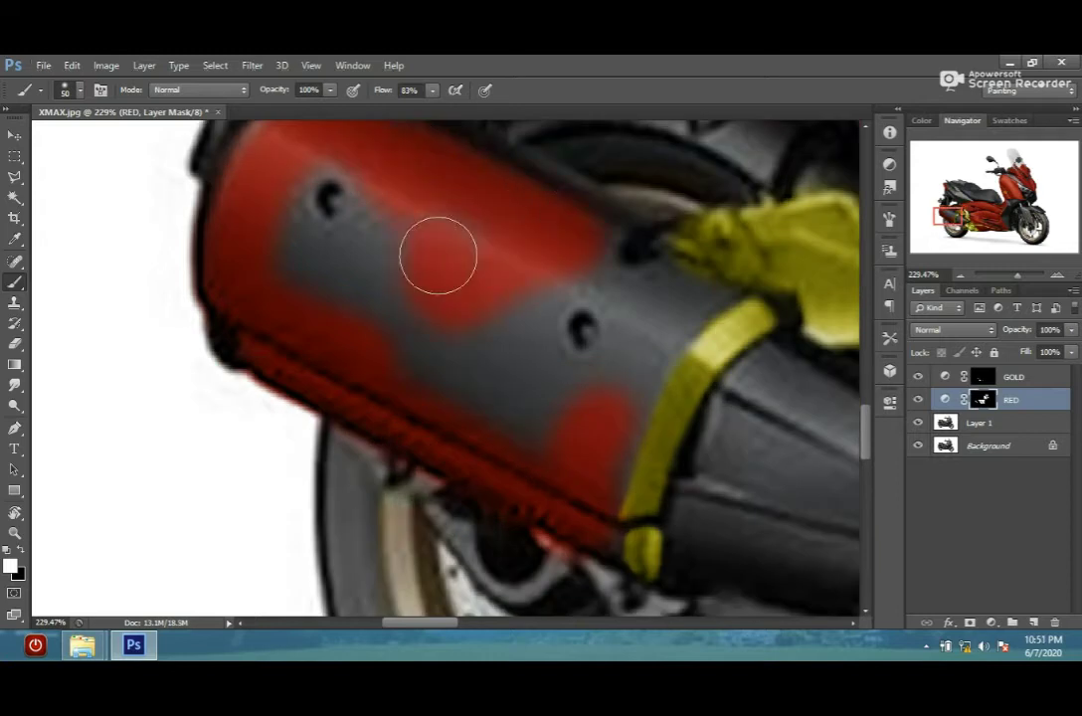
pyautogui.moveTo(542, 264); pyautogui.dragTo(628, 326)
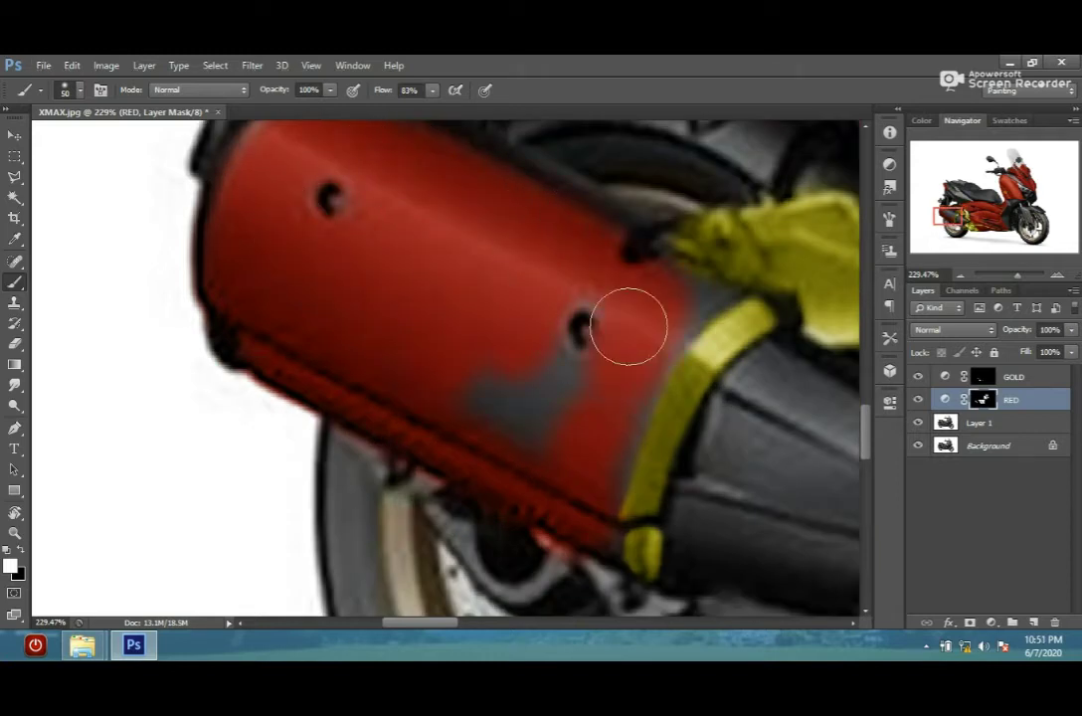
pyautogui.scroll(2, 597, 453)
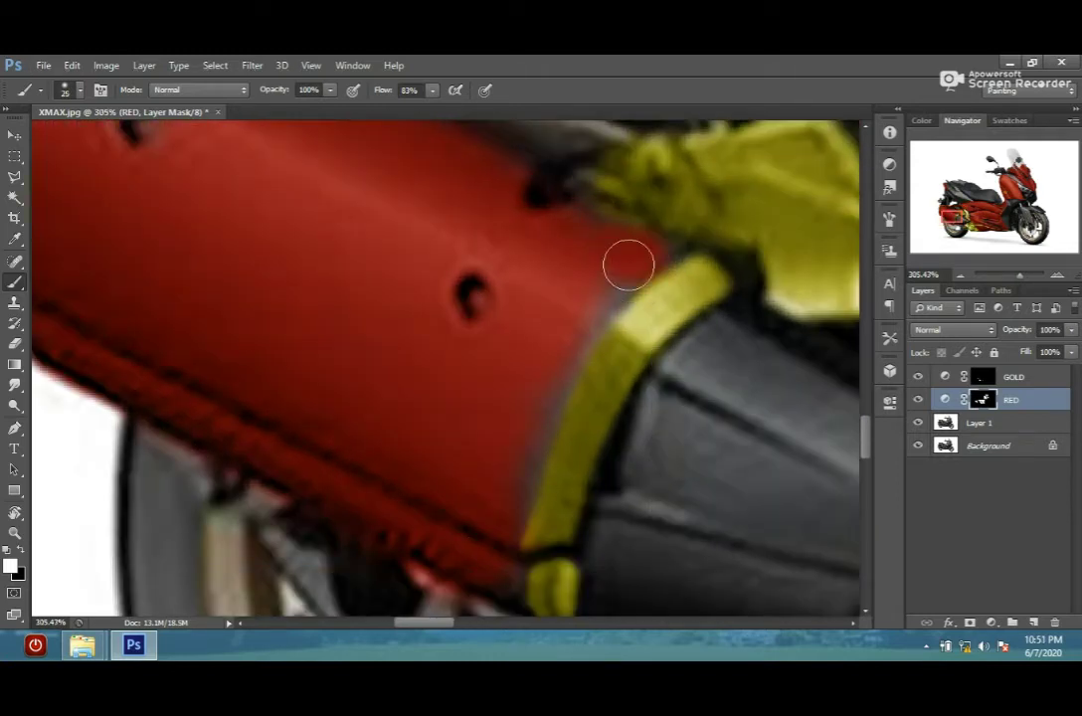
pyautogui.moveTo(514, 479); pyautogui.dragTo(597, 249)
pyautogui.press('z')
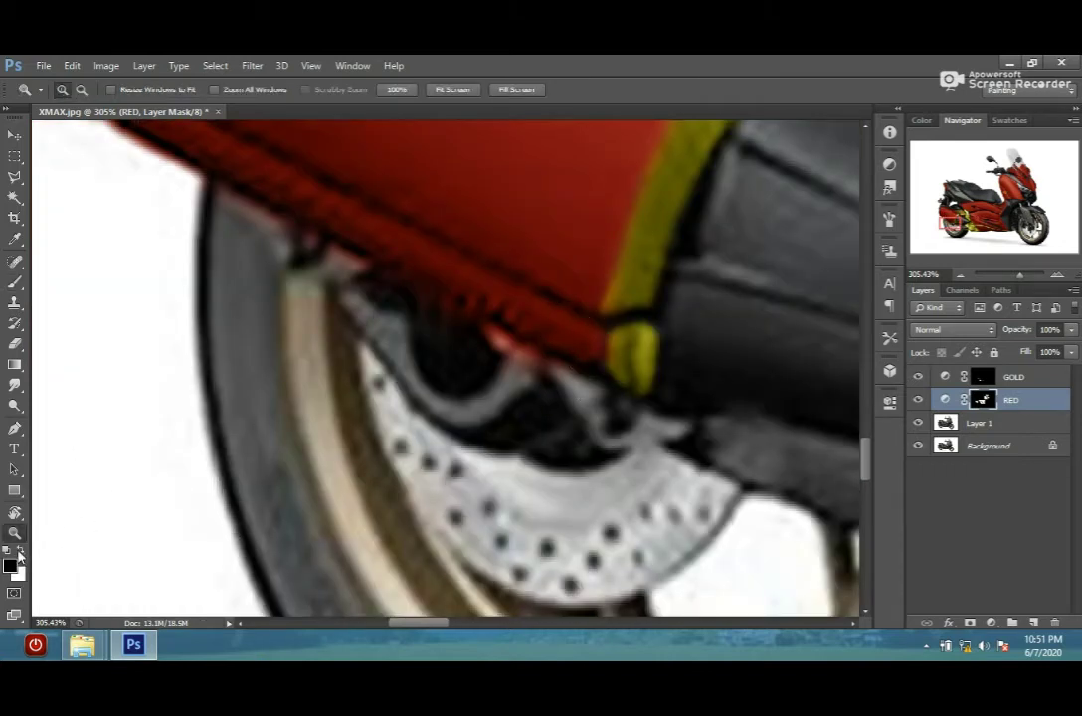
pyautogui.press('b')
pyautogui.moveTo(204, 196); pyautogui.dragTo(423, 355)
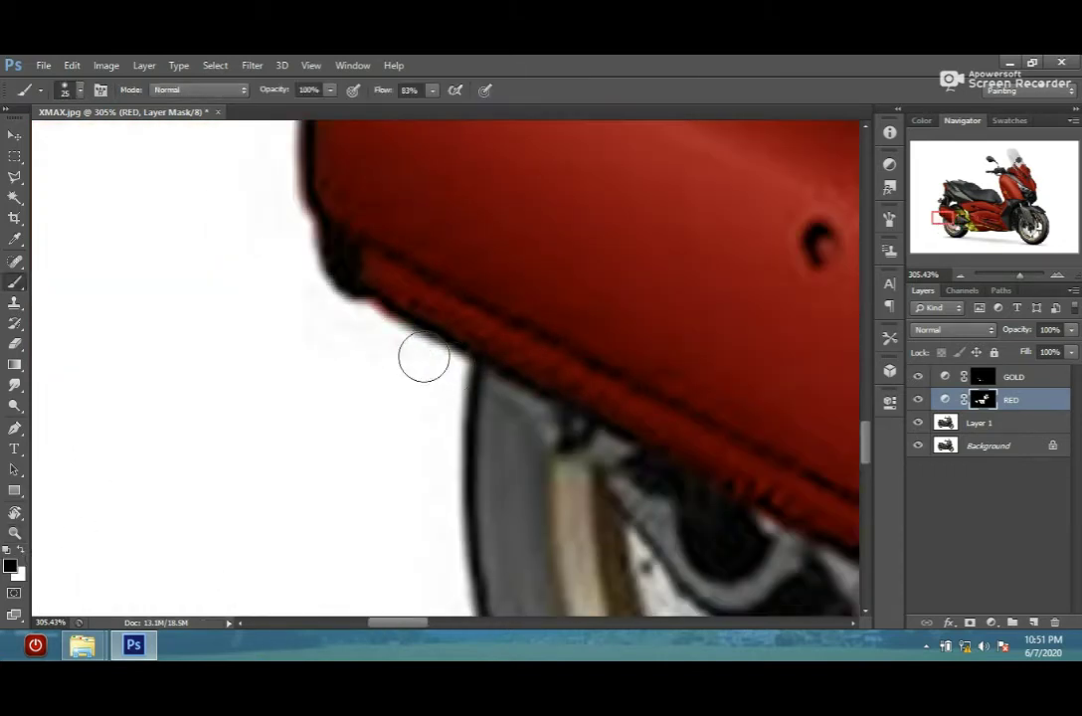
pyautogui.scroll(-1, 443, 184)
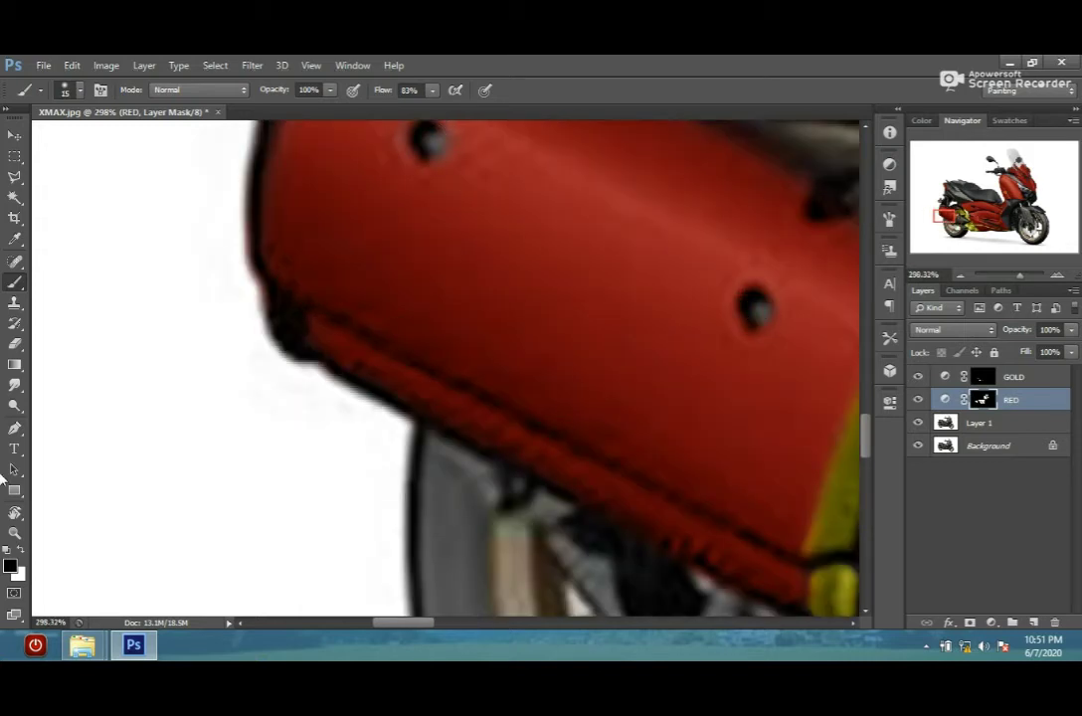
# - Paint white on the GOLD mask to add gold in the exhaust bolt holes and along its rear edge
pyautogui.hotkey('alt', ']')
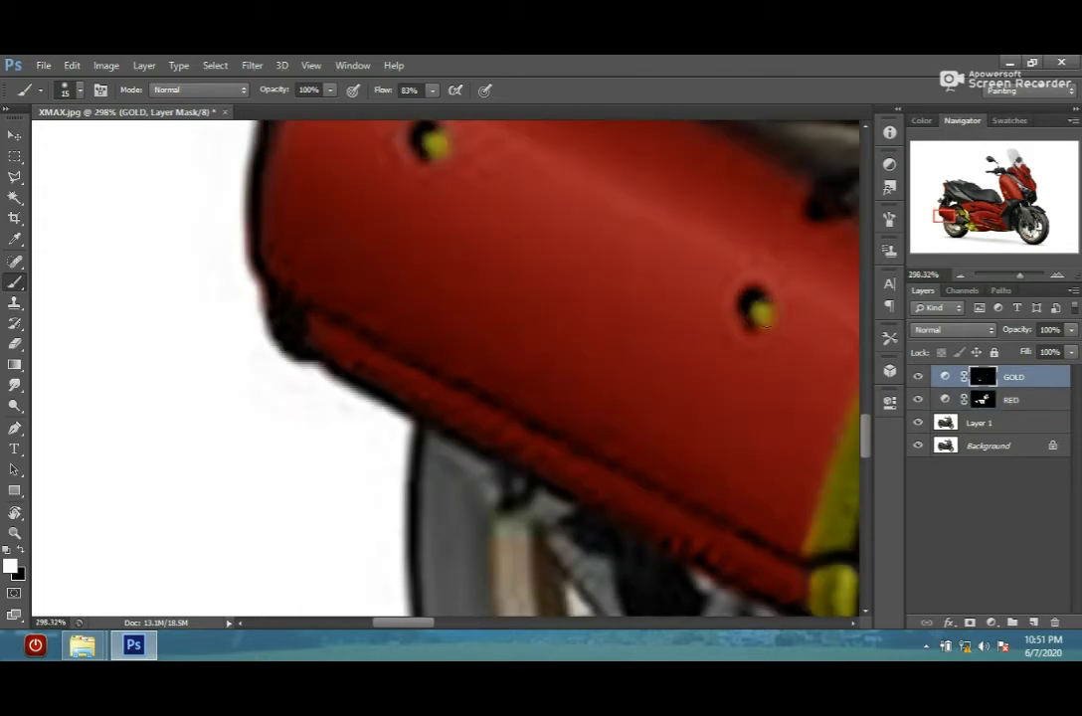
pyautogui.scroll(-3, 577, 339)
pyautogui.scroll(5, 370, 244)
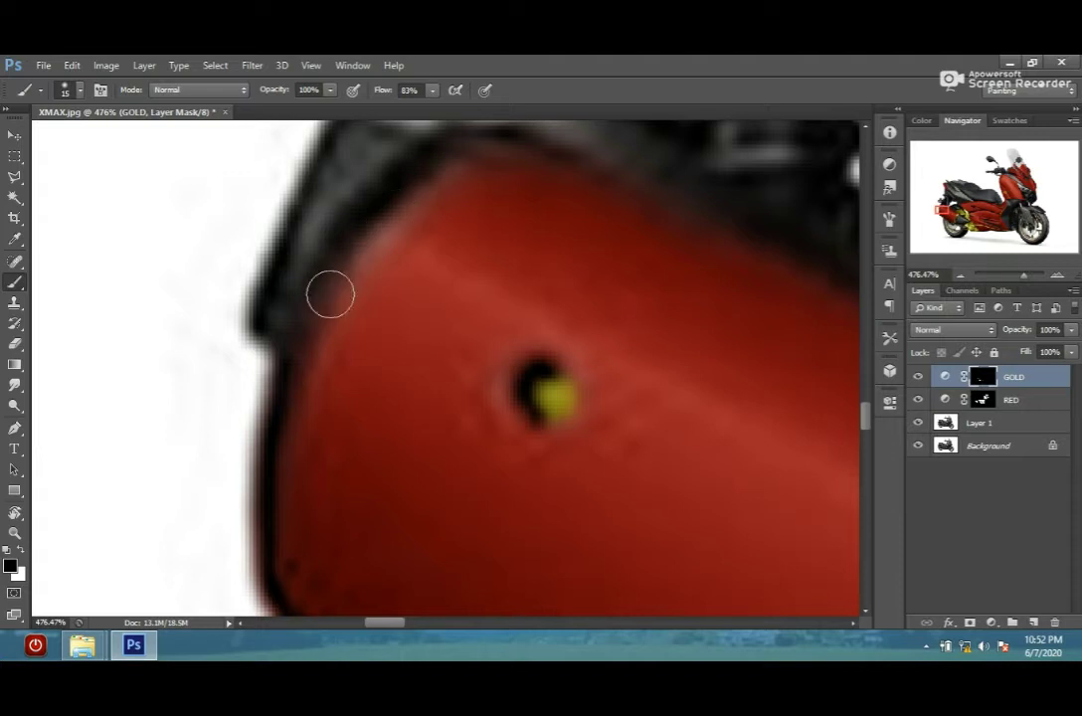
pyautogui.click(21, 550)
pyautogui.moveTo(468, 130); pyautogui.dragTo(244, 468)
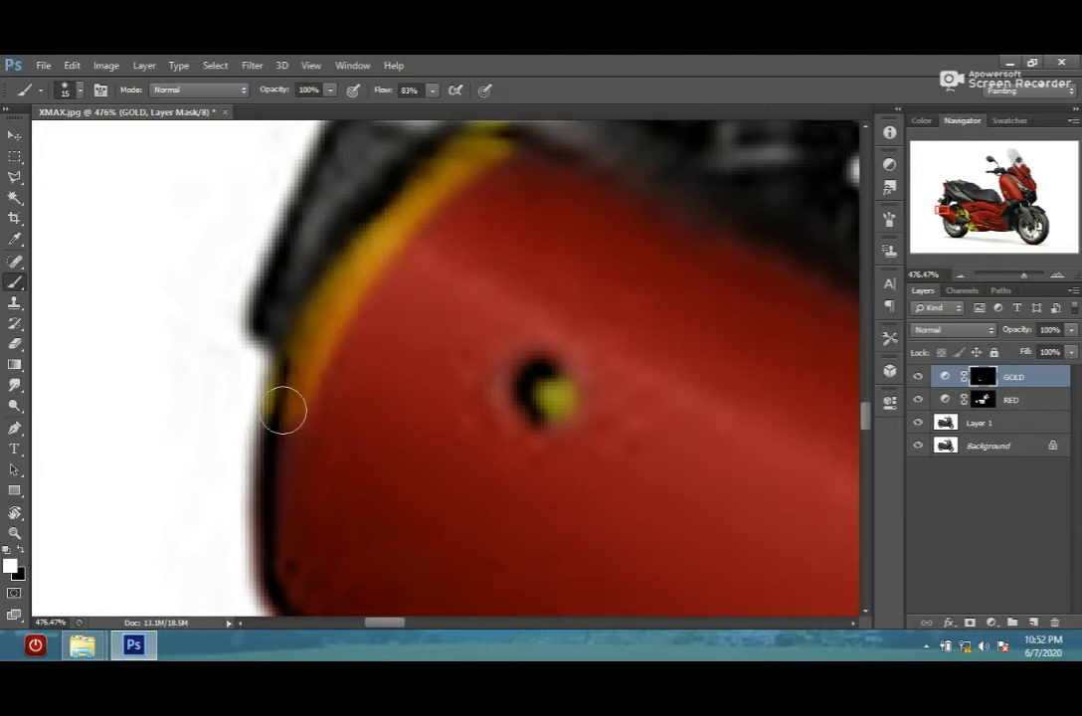
pyautogui.scroll(-3, 299, 248)
pyautogui.moveTo(298, 254); pyautogui.dragTo(290, 510)
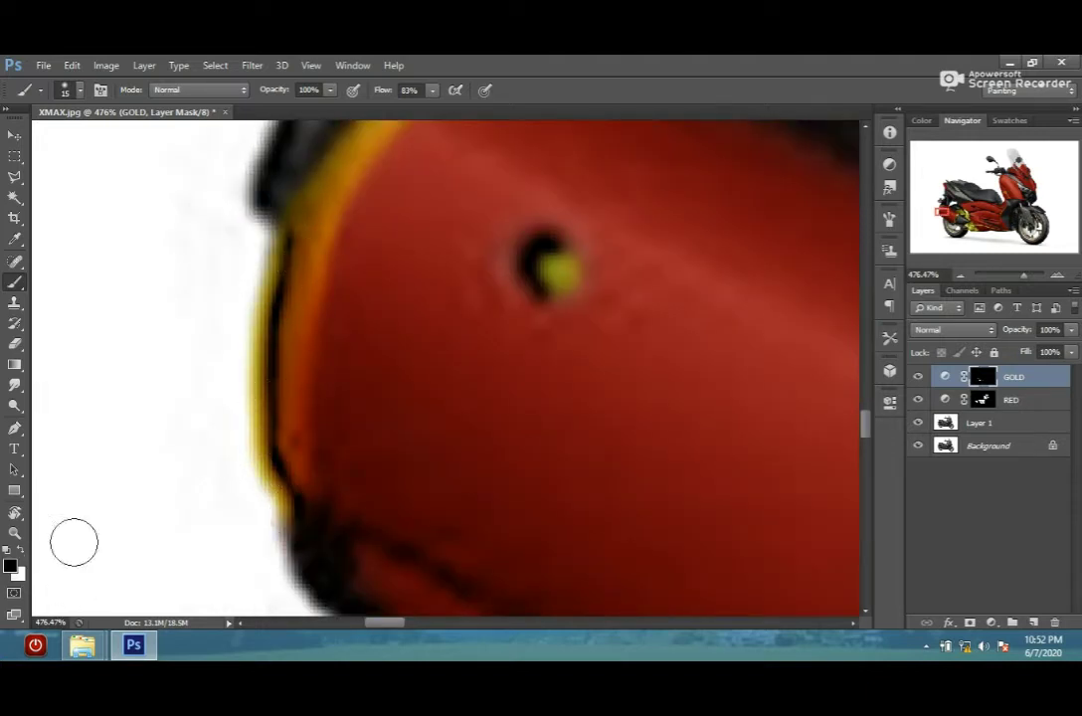
# - Trim back part of the gold rear edge, checking it against the RED mask
pyautogui.moveTo(235, 426); pyautogui.dragTo(251, 345)
pyautogui.scroll(3, 269, 334)
pyautogui.scroll(-2, 418, 278)
pyautogui.hotkey('alt', '[')
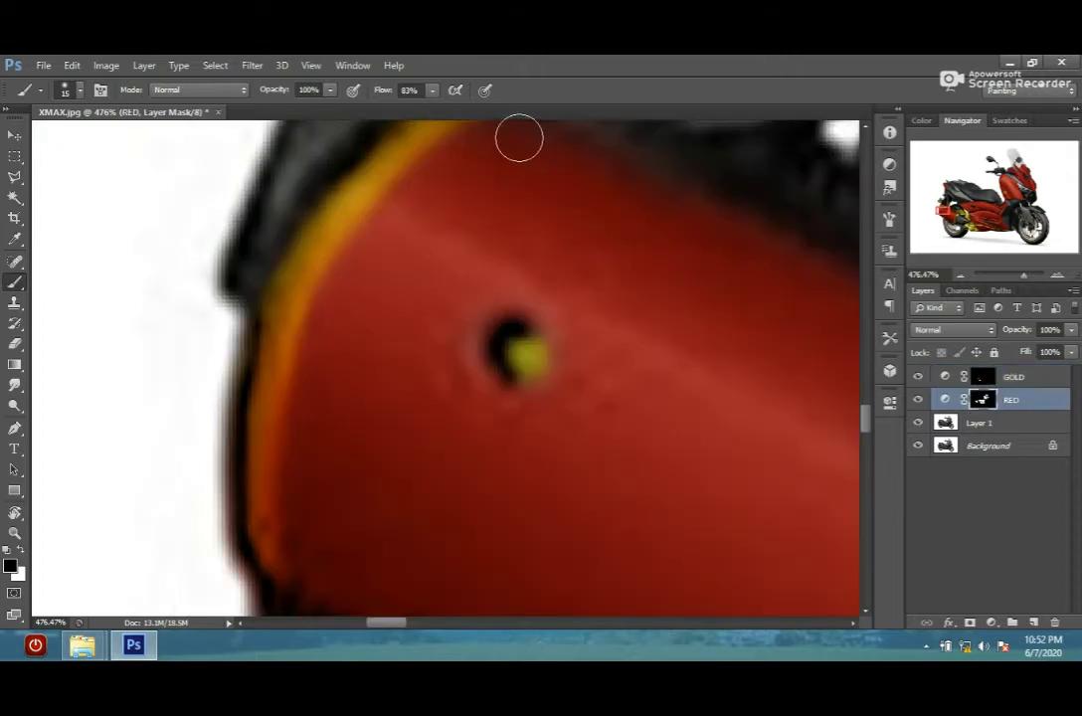
pyautogui.scroll(2, 519, 137)
pyautogui.scroll(-5, 298, 285)
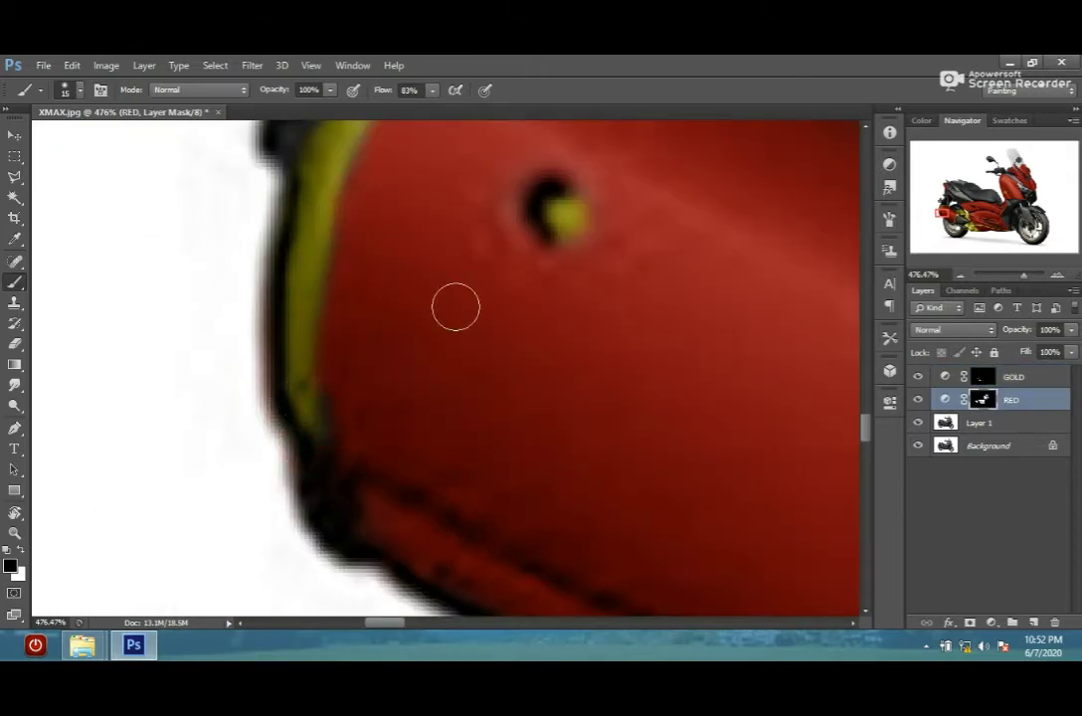
pyautogui.scroll(-6, 537, 363)
pyautogui.scroll(2, 536, 362)
pyautogui.hotkey('alt', ']')
# - Paint the rear shock absorber's spring coils and the taillight strip gold
pyautogui.press('x')
pyautogui.scroll(3, 448, 258)
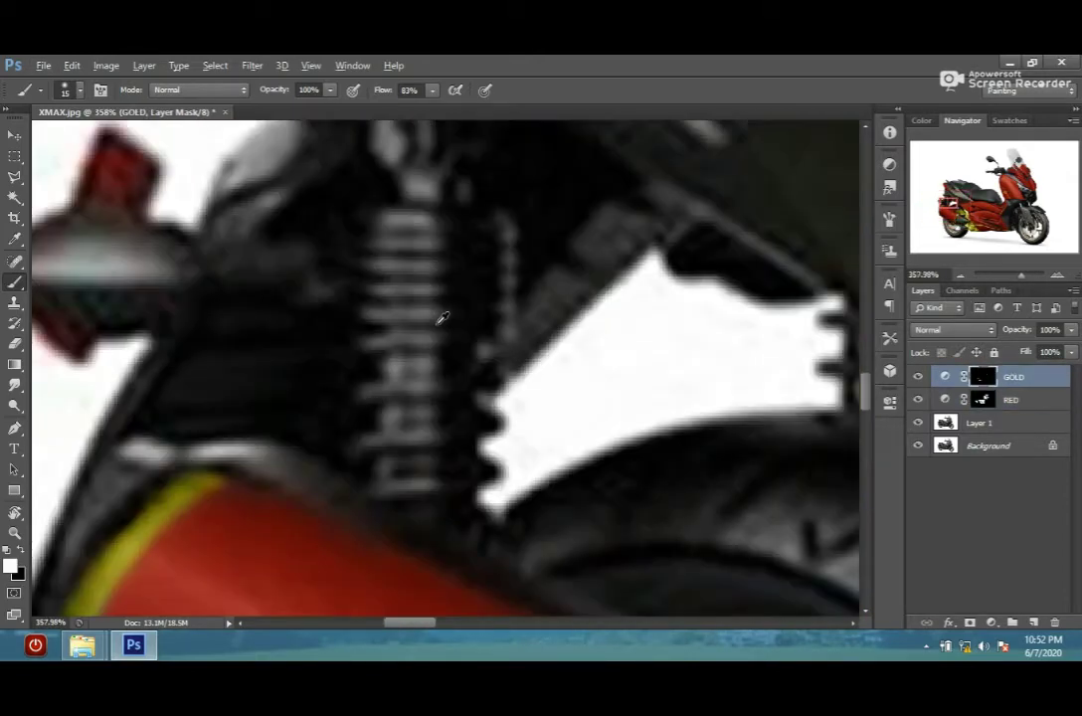
pyautogui.scroll(2, 491, 184)
pyautogui.moveTo(439, 215)
pyautogui.mouseDown()
pyautogui.moveTo(333, 232)
pyautogui.moveTo(337, 273)
pyautogui.moveTo(466, 303)
pyautogui.moveTo(466, 345)
pyautogui.mouseUp()
pyautogui.scroll(-2, 466, 345)
pyautogui.moveTo(604, 278)
pyautogui.mouseDown()
pyautogui.moveTo(624, 333)
pyautogui.moveTo(604, 423)
pyautogui.moveTo(490, 381)
pyautogui.mouseUp()
pyautogui.scroll(-2, 604, 422)
pyautogui.scroll(2, 622, 273)
pyautogui.scroll(-2, 624, 363)
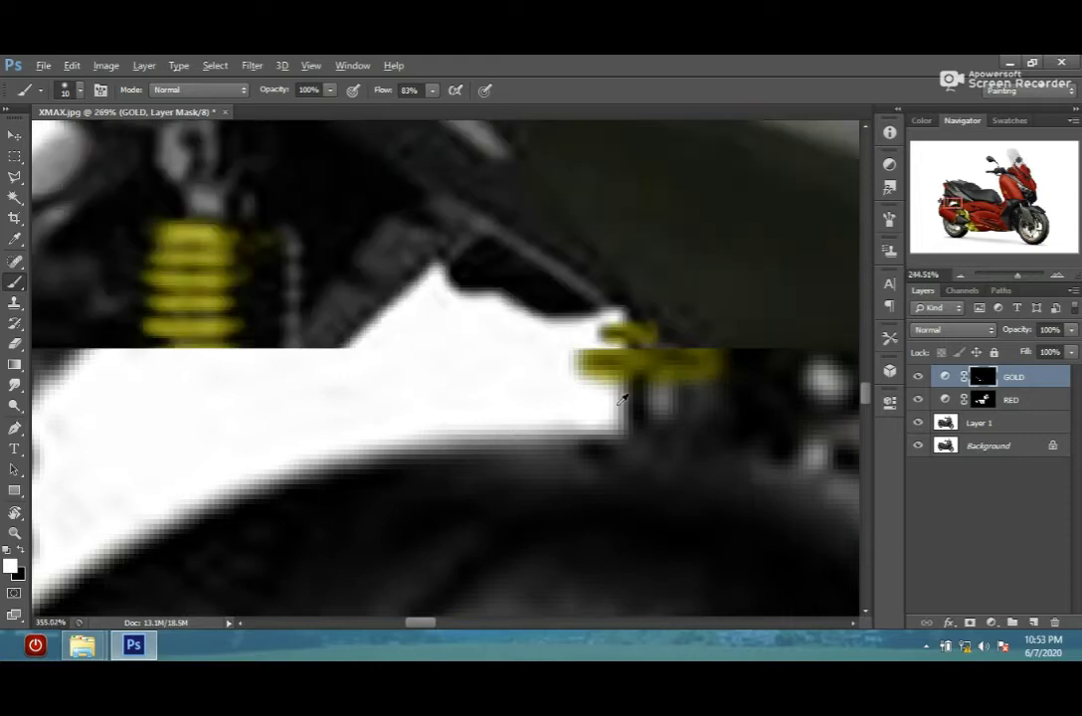
pyautogui.scroll(-2, 560, 391)
pyautogui.scroll(4, 530, 302)
pyautogui.moveTo(529, 302); pyautogui.dragTo(295, 308)
pyautogui.scroll(-2, 543, 314)
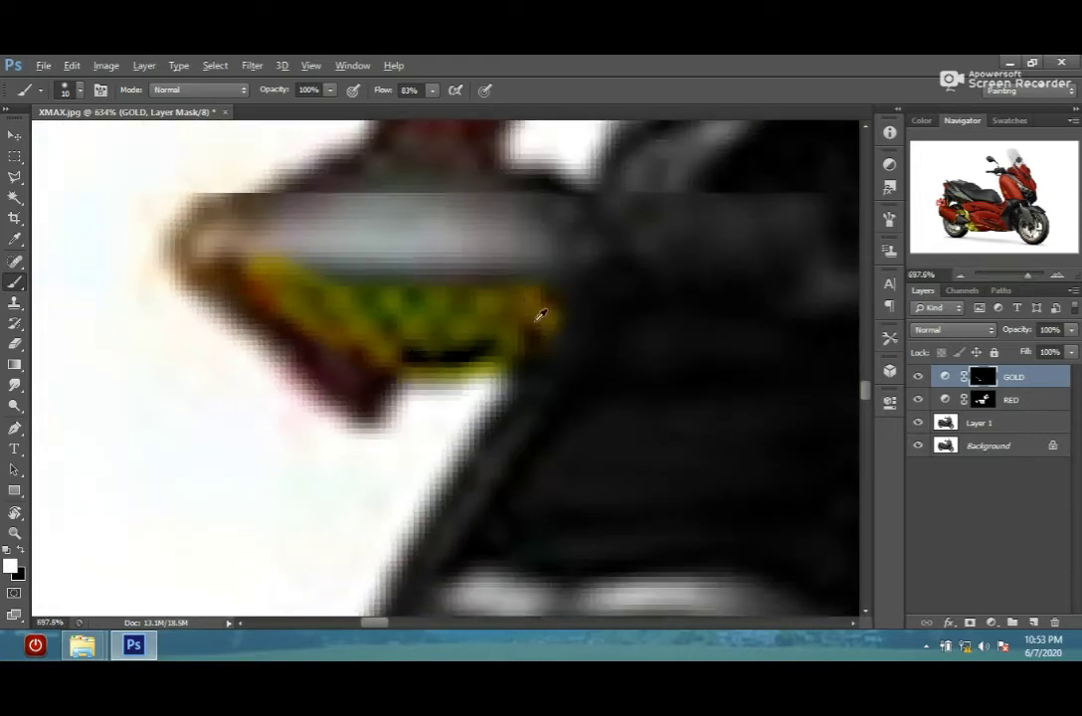
# - Paint the taillight top red on the RED mask with a 20 px brush
pyautogui.hotkey('alt', '[')
pyautogui.press(']')
pyautogui.scroll(2, 527, 290)
pyautogui.moveTo(433, 264)
pyautogui.mouseDown()
pyautogui.moveTo(520, 250)
pyautogui.moveTo(445, 206)
pyautogui.mouseUp()
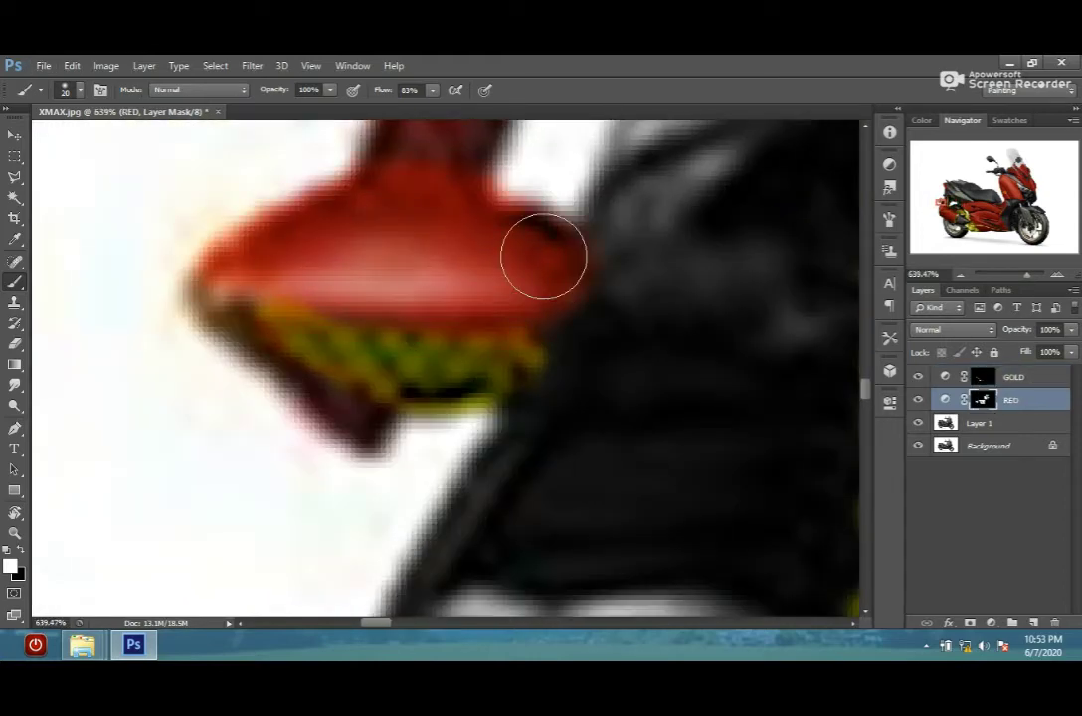
pyautogui.scroll(-2, 500, 268)
pyautogui.scroll(-2, 501, 269)
pyautogui.moveTo(501, 268)
pyautogui.mouseDown()
pyautogui.moveTo(329, 250)
pyautogui.moveTo(647, 338)
pyautogui.moveTo(475, 213)
pyautogui.mouseUp()
# - Paint gold onto the upper radiator fins on the GOLD mask with a 10 px brush
pyautogui.hotkey('alt', ']')
pyautogui.scroll(2, 475, 213)
pyautogui.scroll(2, 476, 213)
pyautogui.scroll(1, 497, 391)
pyautogui.press('[')
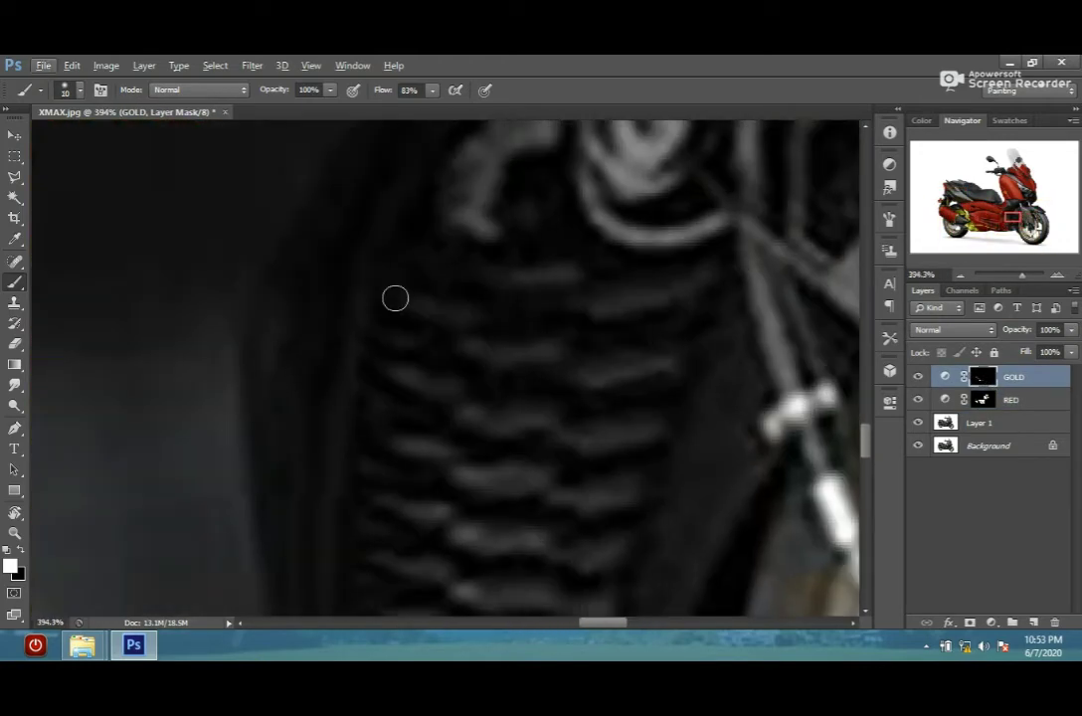
pyautogui.moveTo(403, 287); pyautogui.dragTo(478, 309)
pyautogui.moveTo(560, 291); pyautogui.dragTo(712, 290)
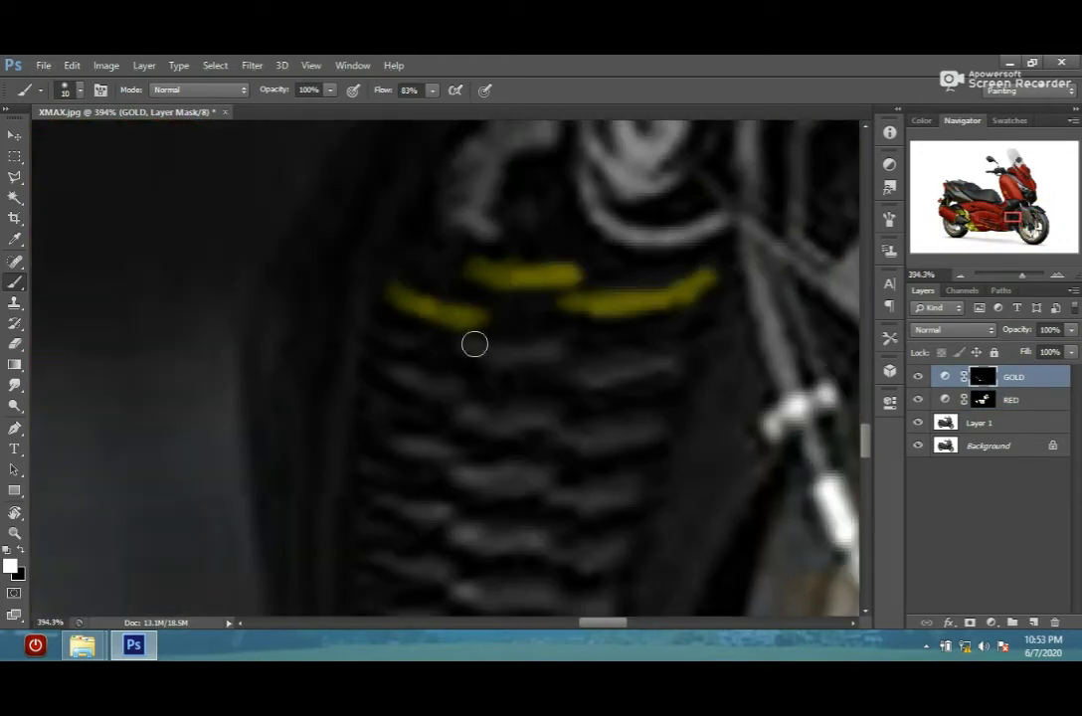
pyautogui.moveTo(462, 348)
pyautogui.mouseDown()
pyautogui.moveTo(568, 350)
pyautogui.moveTo(671, 370)
pyautogui.mouseUp()
pyautogui.moveTo(380, 371); pyautogui.dragTo(499, 275)
# - Continue the gold down the remaining radiator fins to the lowest one
pyautogui.moveTo(553, 319); pyautogui.dragTo(657, 317)
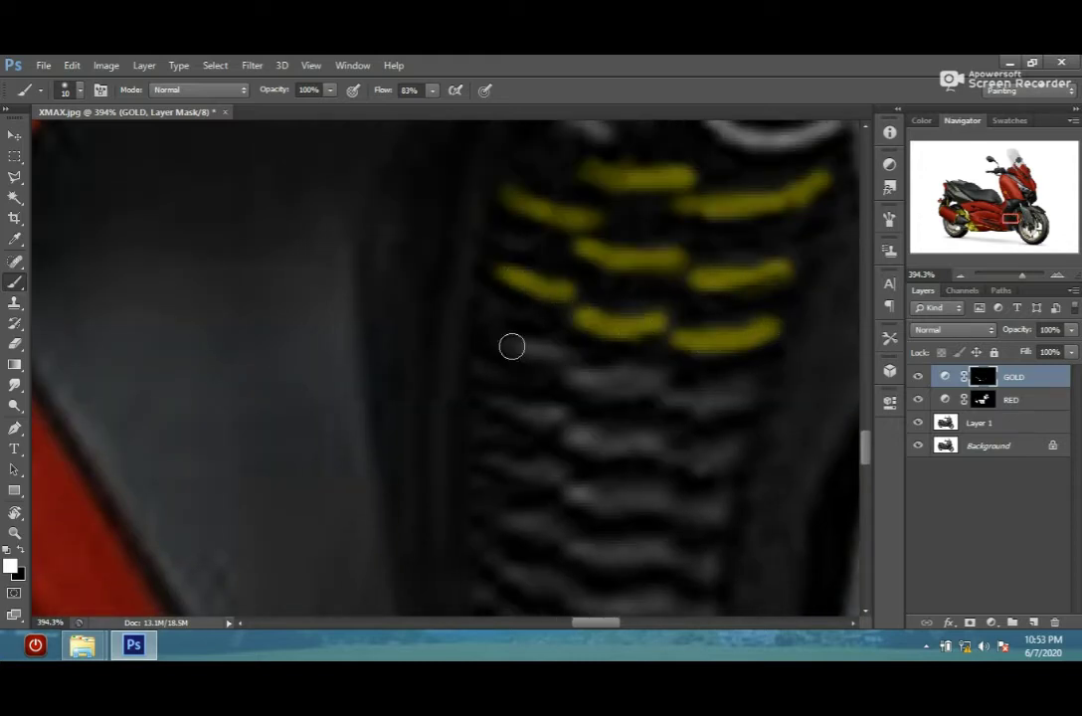
pyautogui.moveTo(515, 372); pyautogui.dragTo(666, 370)
pyautogui.moveTo(526, 438)
pyautogui.mouseDown()
pyautogui.moveTo(570, 289)
pyautogui.moveTo(691, 290)
pyautogui.mouseUp()
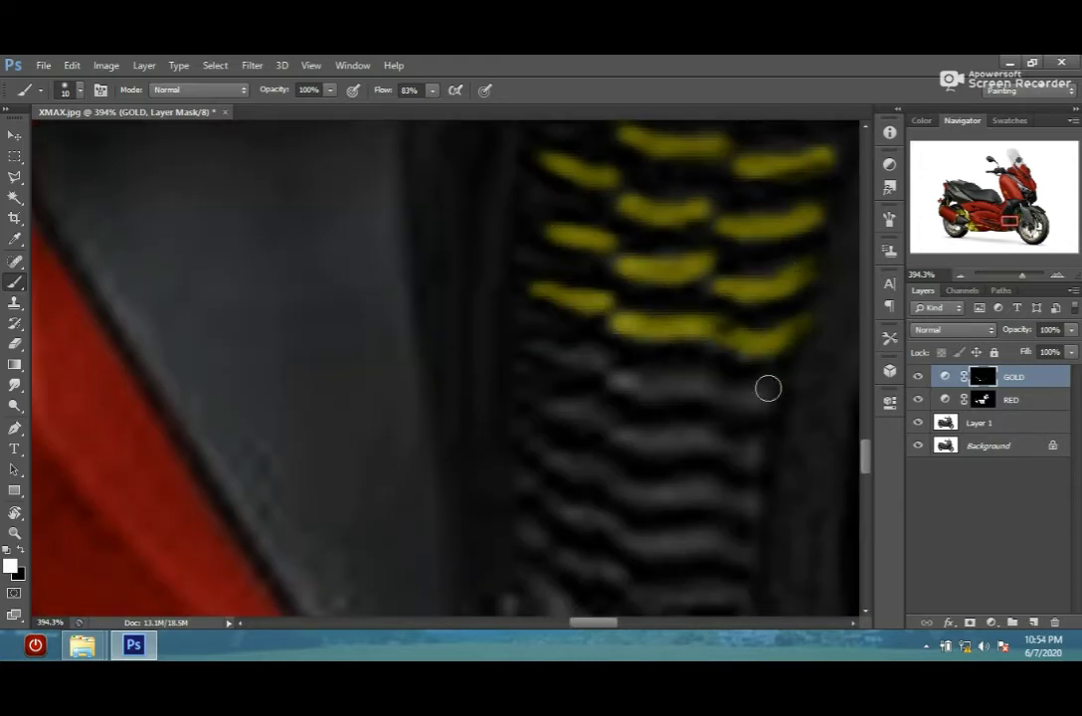
pyautogui.moveTo(661, 339); pyautogui.dragTo(452, 334)
pyautogui.moveTo(536, 355)
pyautogui.mouseDown()
pyautogui.moveTo(511, 281)
pyautogui.moveTo(690, 328)
pyautogui.mouseUp()
pyautogui.moveTo(502, 313); pyautogui.dragTo(604, 358)
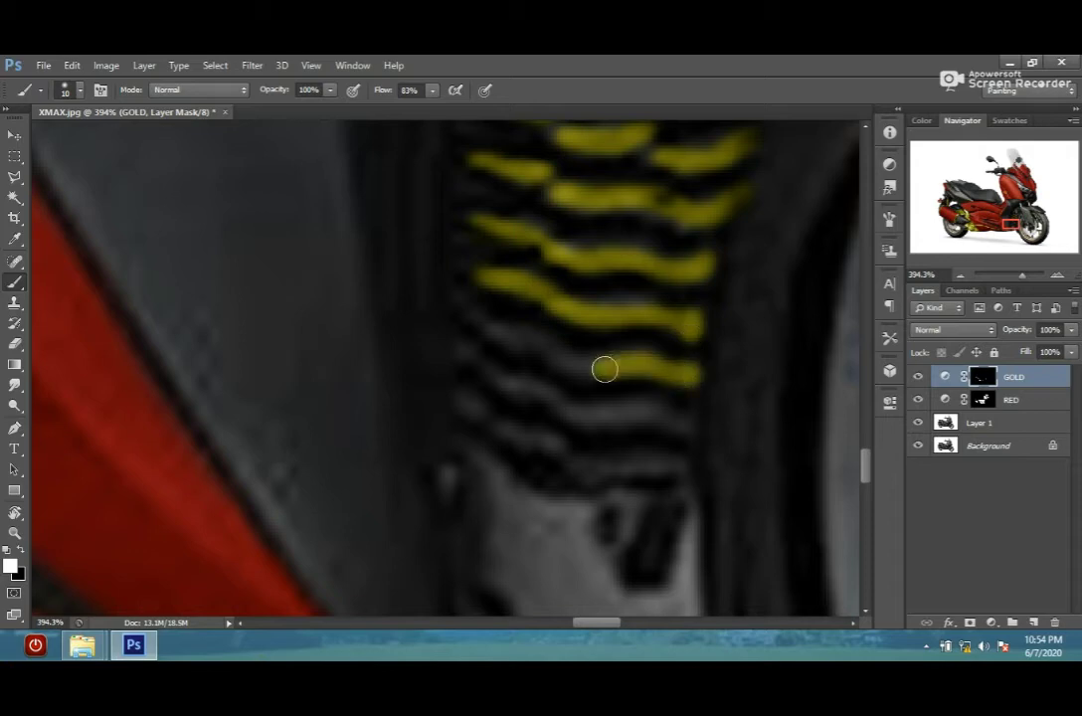
pyautogui.moveTo(687, 368)
pyautogui.mouseDown()
pyautogui.moveTo(471, 324)
pyautogui.moveTo(652, 408)
pyautogui.mouseUp()
pyautogui.moveTo(509, 430); pyautogui.dragTo(686, 456)
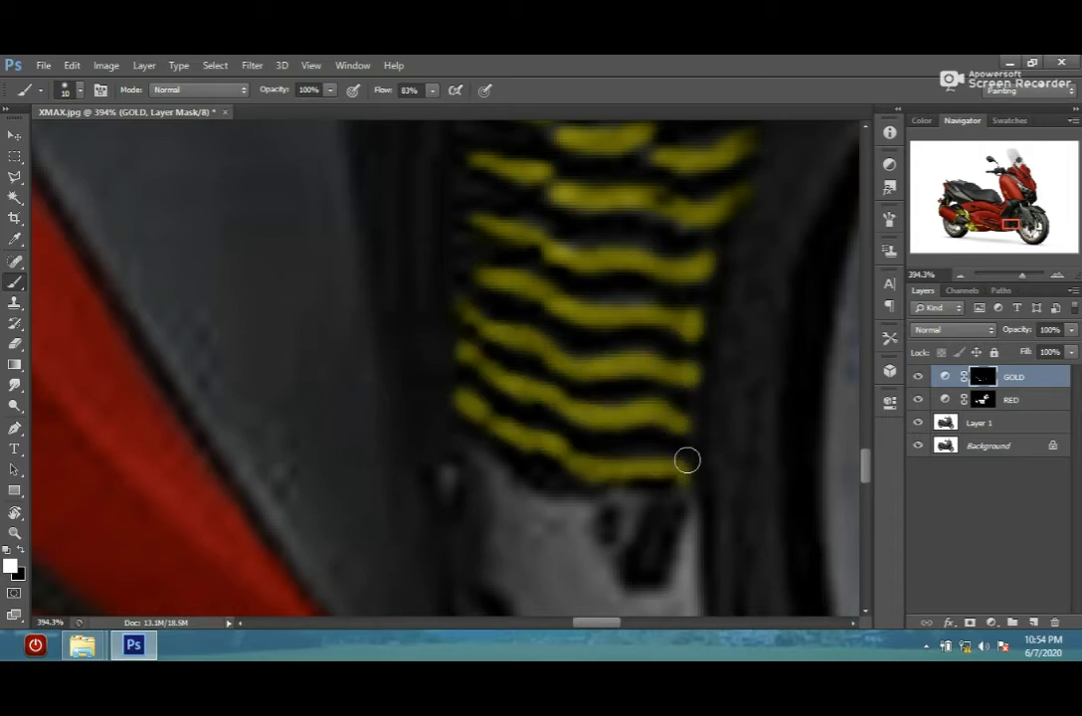
pyautogui.scroll(-5, 687, 457)
pyautogui.scroll(5, 39, 328)
# - Paint gold along the dark side-panel strip with an enlarged 25 px brush
pyautogui.press(']')
pyautogui.press(']')
pyautogui.press(']')
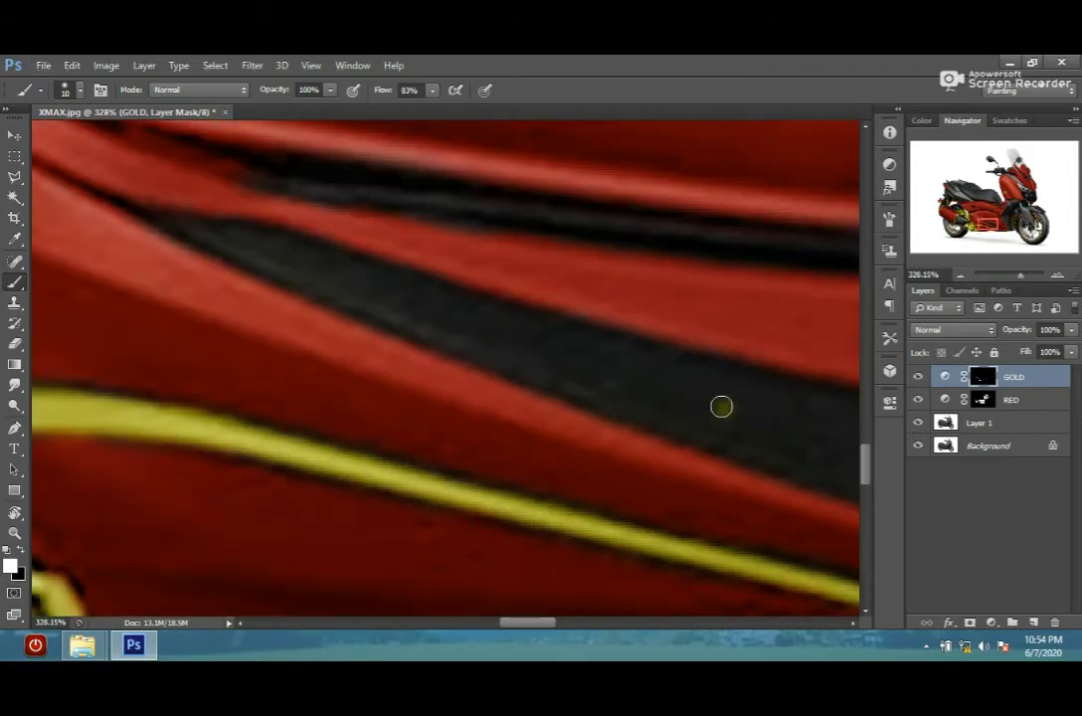
pyautogui.moveTo(720, 406); pyautogui.dragTo(416, 299)
pyautogui.moveTo(249, 247); pyautogui.dragTo(737, 403)
pyautogui.moveTo(544, 358)
pyautogui.mouseDown()
pyautogui.moveTo(507, 315)
pyautogui.moveTo(310, 273)
pyautogui.moveTo(420, 300)
pyautogui.moveTo(367, 257)
pyautogui.moveTo(551, 339)
pyautogui.mouseUp()
pyautogui.scroll(3, 309, 272)
# - Fill the narrow wedge end of the strip with gold using a smaller 9–5 px brush
pyautogui.press('[')
pyautogui.press('[')
pyautogui.press('[')
pyautogui.press('[')
pyautogui.press('[')
pyautogui.press('[')
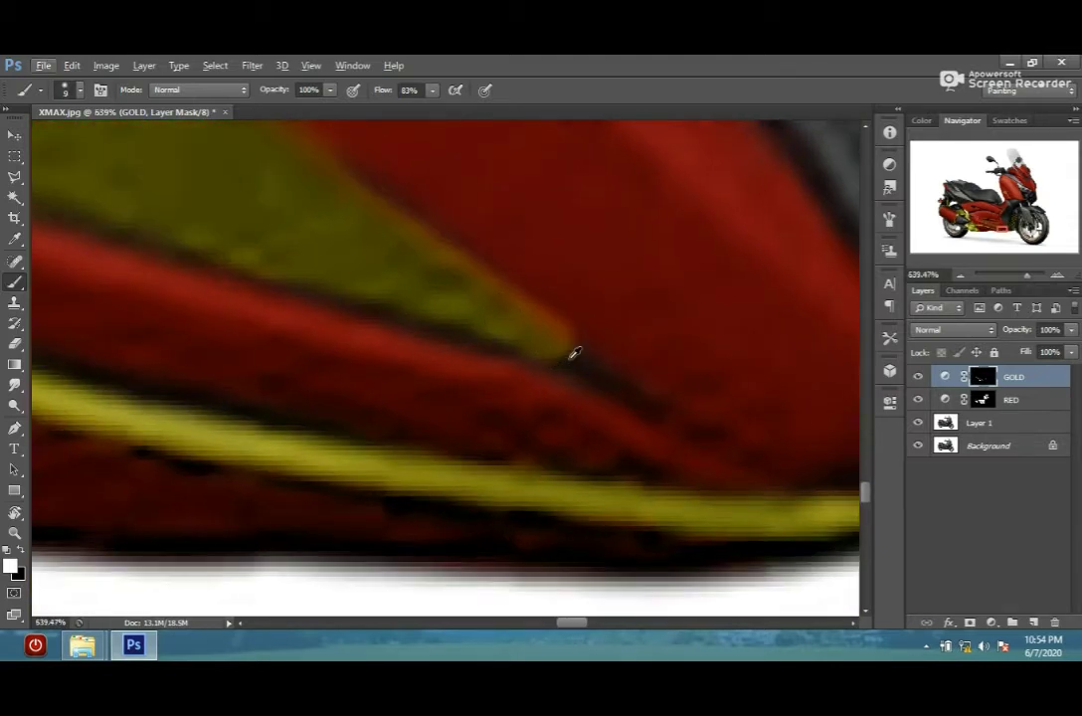
pyautogui.scroll(1, 575, 355)
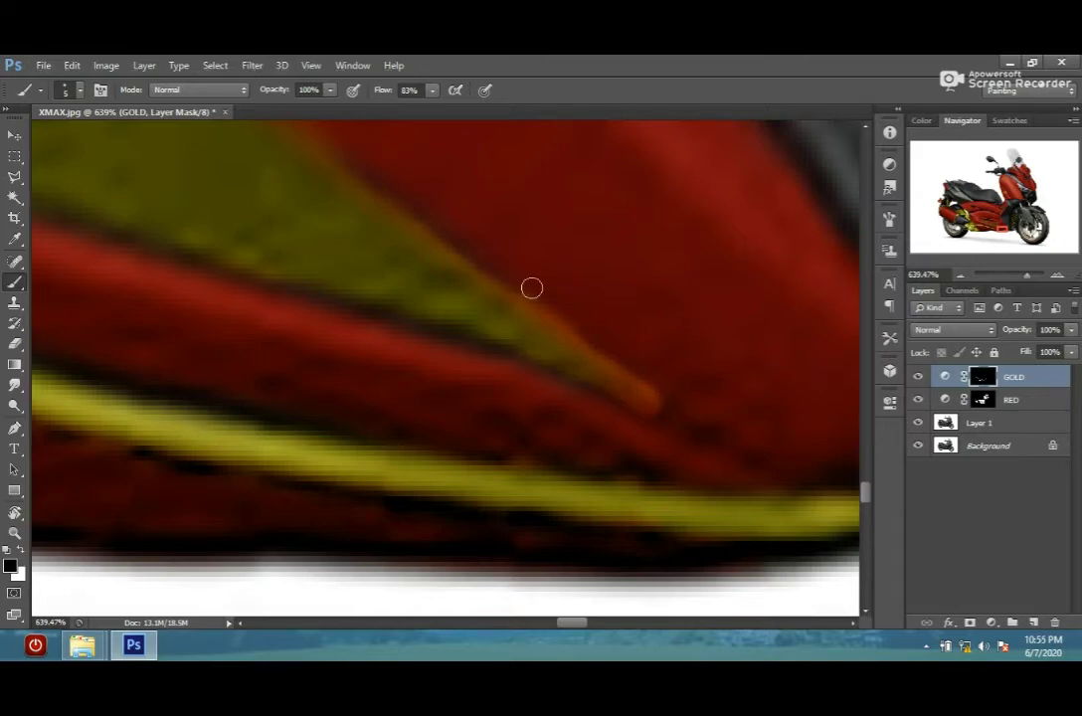
pyautogui.scroll(-10, 633, 369)
pyautogui.scroll(8, 546, 345)
pyautogui.scroll(3, 610, 302)
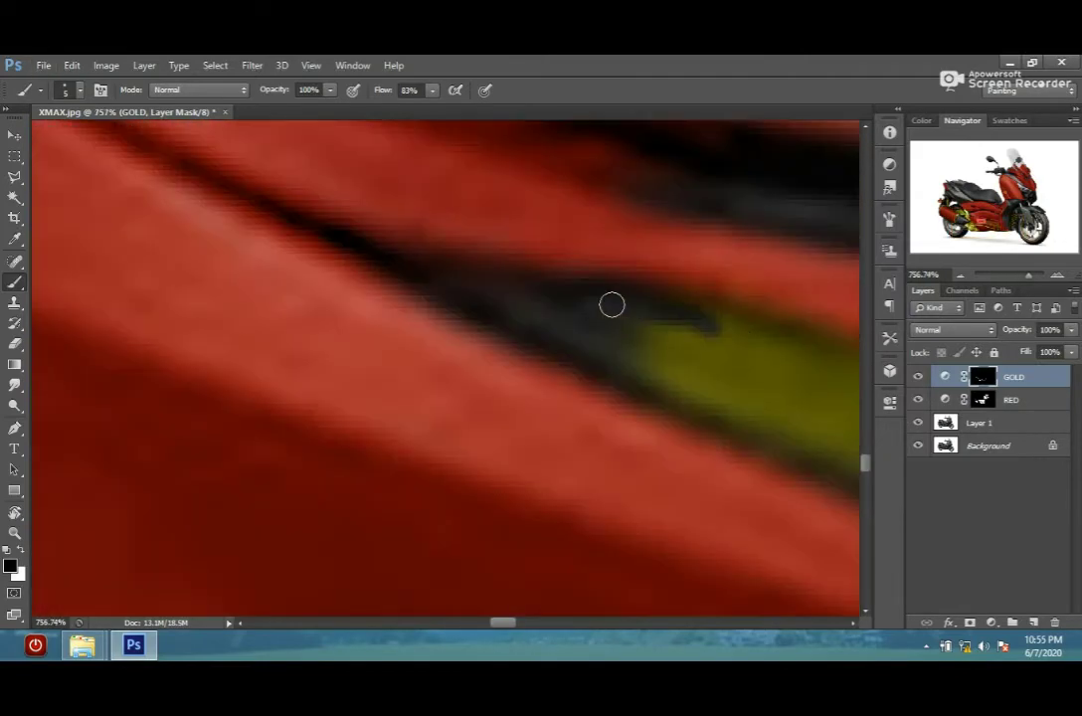
pyautogui.moveTo(635, 320)
pyautogui.mouseDown()
pyautogui.moveTo(551, 302)
pyautogui.moveTo(526, 310)
pyautogui.moveTo(611, 292)
pyautogui.moveTo(629, 367)
pyautogui.mouseUp()
pyautogui.scroll(-5, 628, 366)
pyautogui.scroll(4, 708, 432)
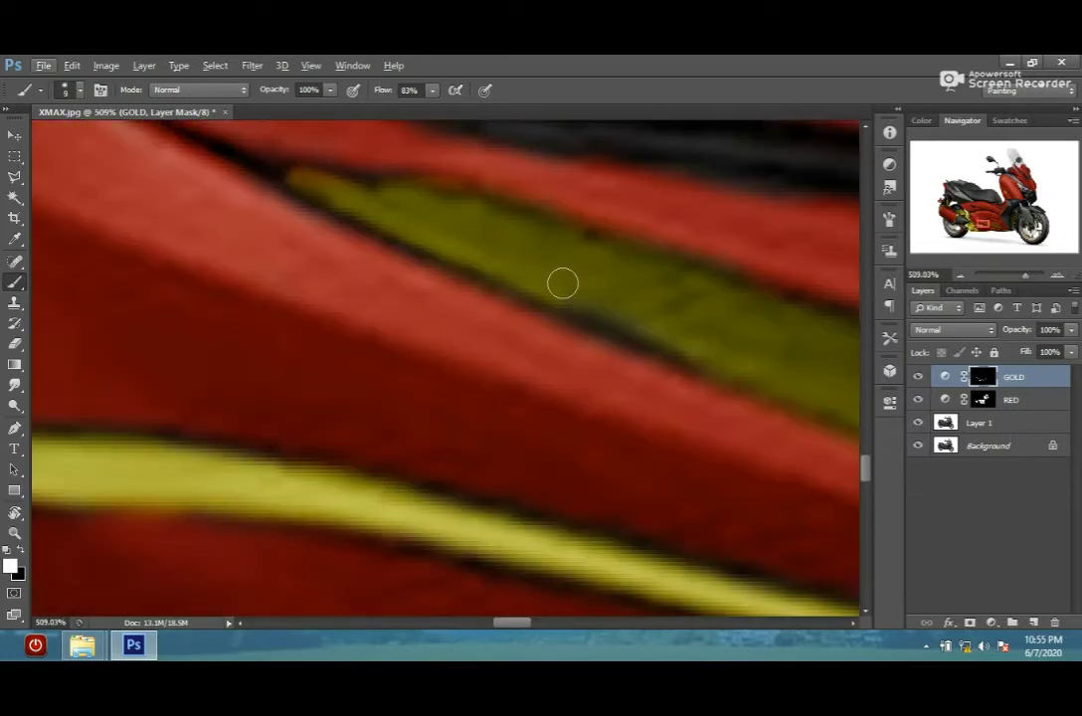
pyautogui.scroll(2, 797, 399)
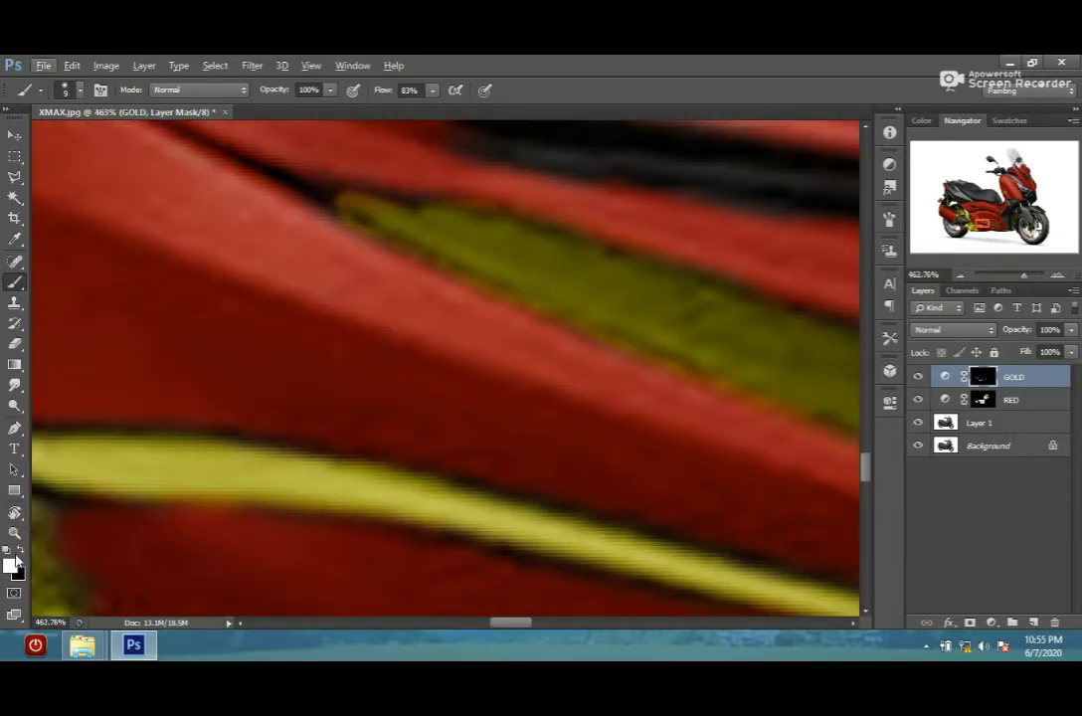
pyautogui.scroll(1, 215, 154)
pyautogui.scroll(-2, 773, 429)
pyautogui.scroll(-1, 732, 428)
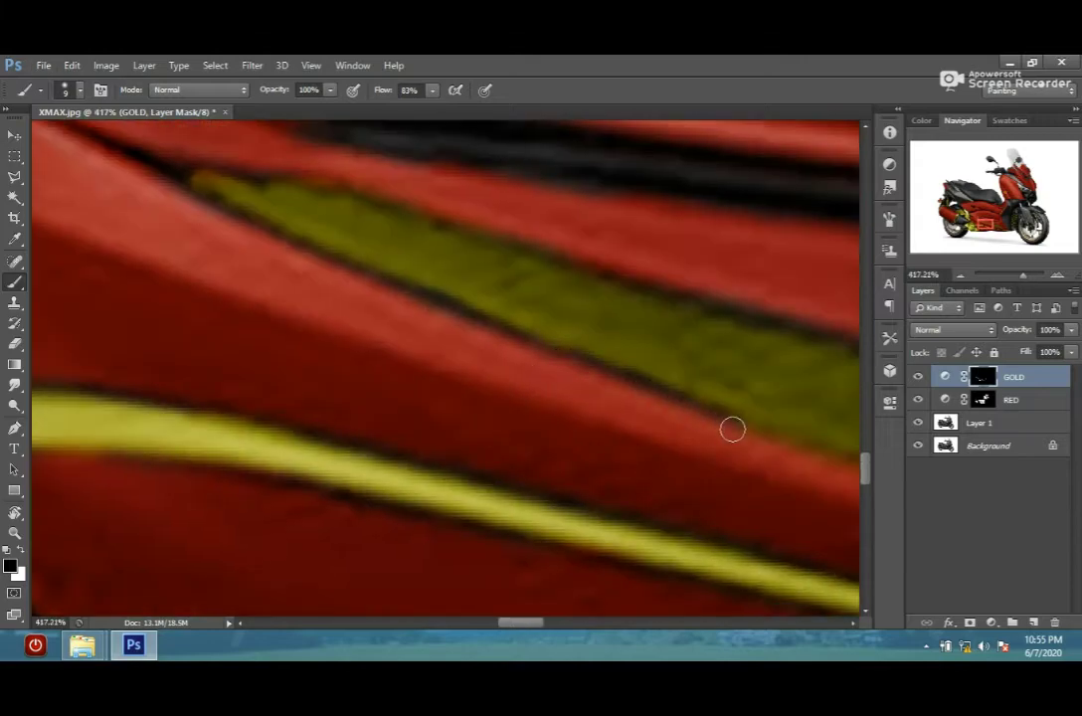
pyautogui.scroll(-1, 692, 426)
pyautogui.scroll(-1, 687, 447)
pyautogui.scroll(-2, 687, 446)
pyautogui.scroll(1, 467, 358)
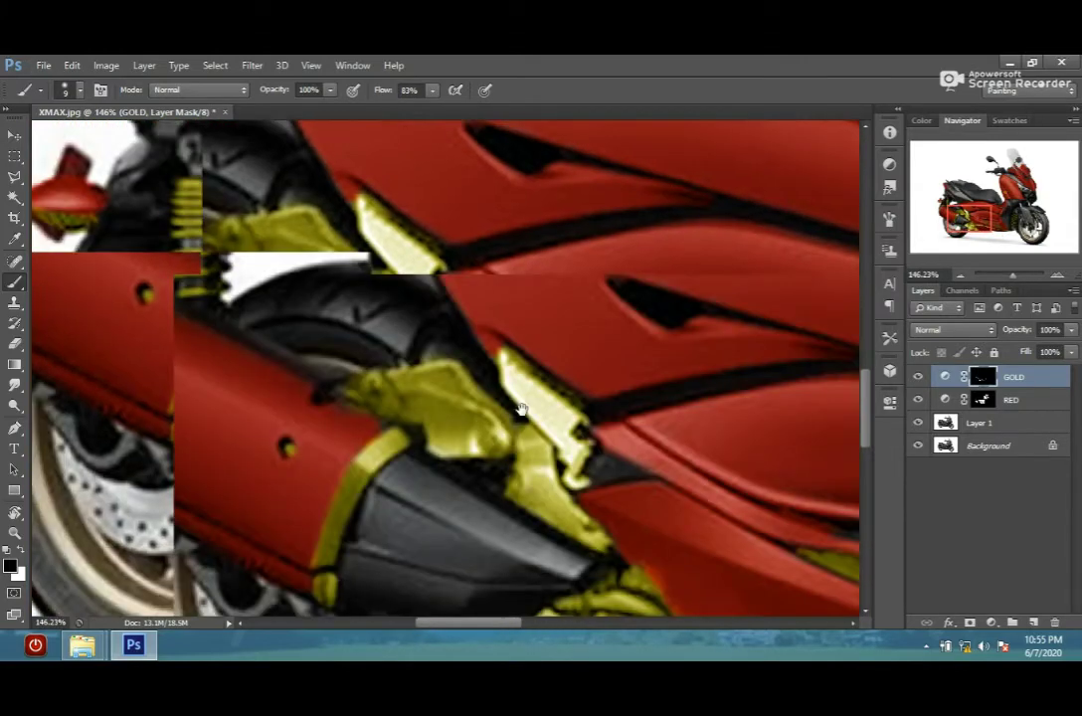
pyautogui.scroll(-1, 522, 415)
# - Paint red over the grey panels above the rear wheel, under the seat and the upper rear body
pyautogui.scroll(1, 299, 398)
pyautogui.click(22, 552)
pyautogui.click(991, 399)
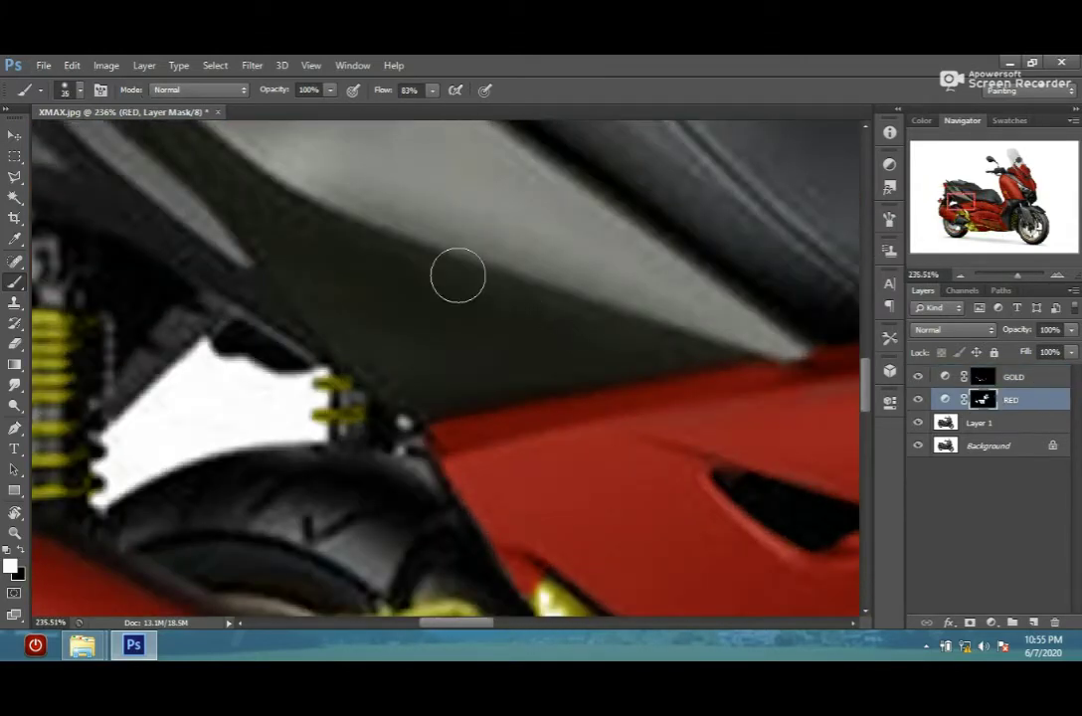
pyautogui.scroll(-1, 458, 275)
pyautogui.moveTo(428, 324); pyautogui.dragTo(485, 324)
pyautogui.moveTo(571, 297)
pyautogui.mouseDown()
pyautogui.moveTo(597, 247)
pyautogui.moveTo(468, 281)
pyautogui.mouseUp()
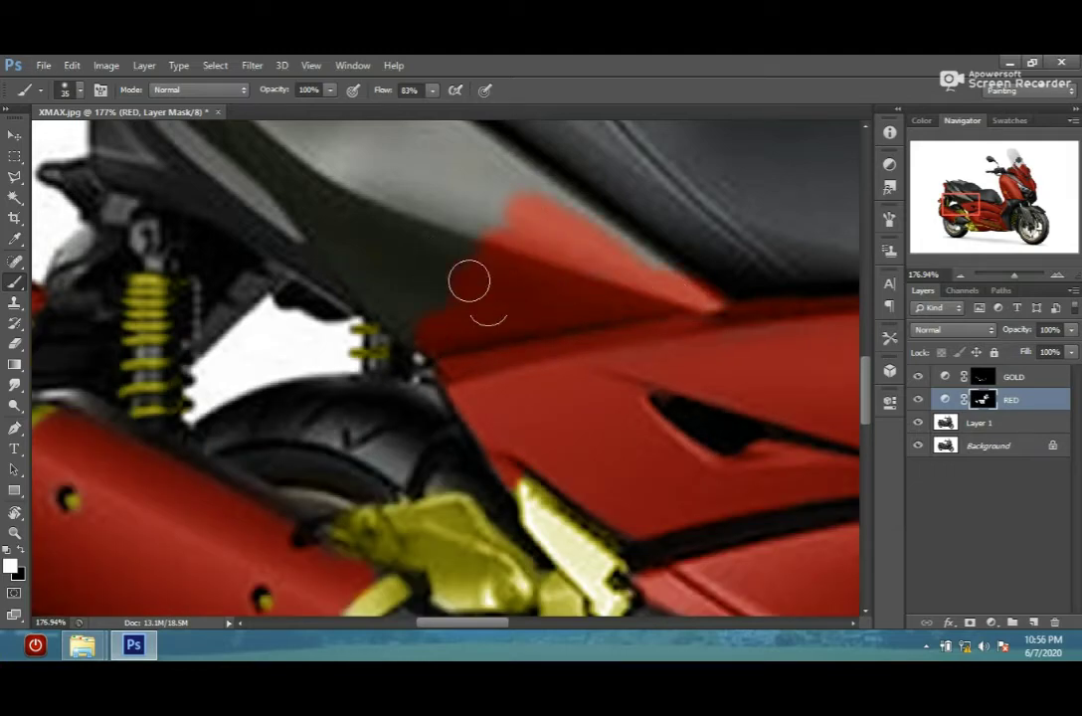
pyautogui.moveTo(263, 149)
pyautogui.mouseDown()
pyautogui.moveTo(489, 283)
pyautogui.moveTo(592, 260)
pyautogui.mouseUp()
pyautogui.moveTo(791, 365)
pyautogui.mouseDown()
pyautogui.moveTo(548, 293)
pyautogui.moveTo(569, 282)
pyautogui.mouseUp()
# - Paint the seat edge and the whole grey seat red with a larger brush
pyautogui.moveTo(428, 204); pyautogui.dragTo(667, 433)
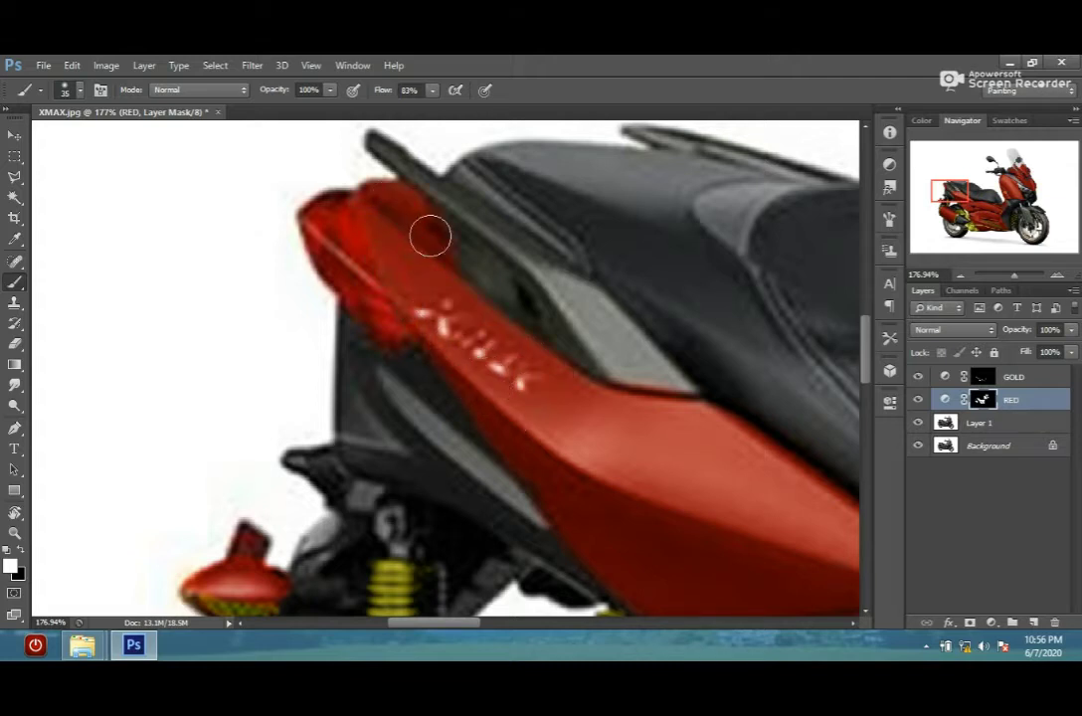
pyautogui.moveTo(495, 291); pyautogui.dragTo(420, 322)
pyautogui.moveTo(426, 187)
pyautogui.mouseDown()
pyautogui.moveTo(710, 234)
pyautogui.moveTo(609, 207)
pyautogui.mouseUp()
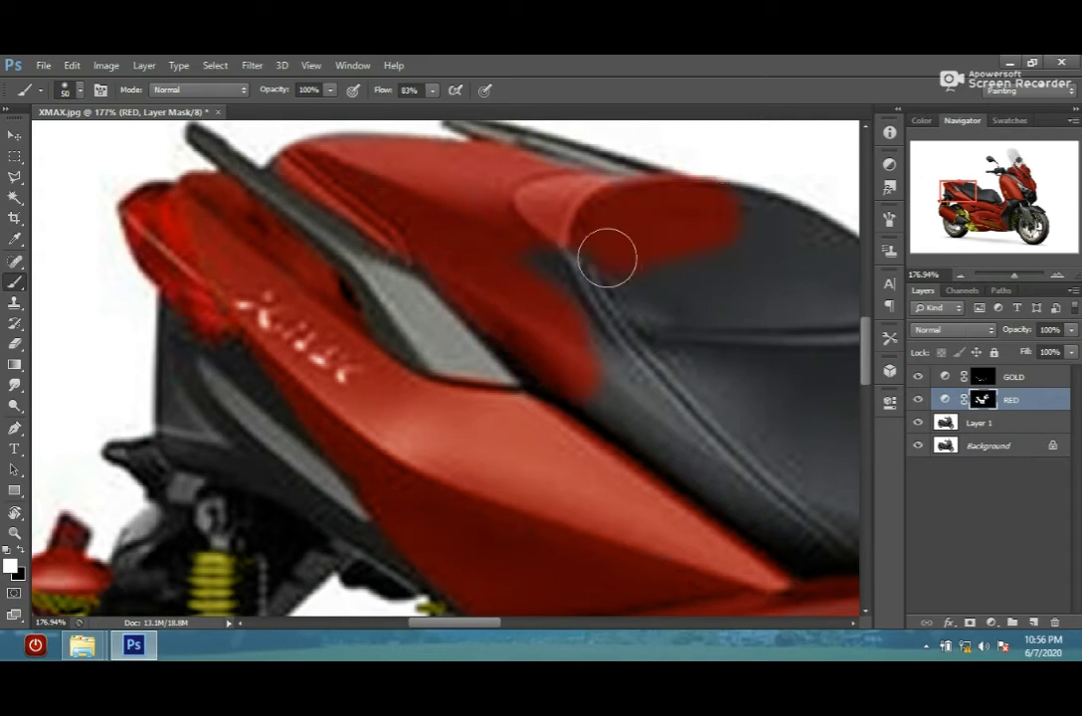
pyautogui.press(']')
pyautogui.press(']')
pyautogui.press(']')
pyautogui.moveTo(607, 257)
pyautogui.mouseDown()
pyautogui.moveTo(379, 242)
pyautogui.moveTo(513, 164)
pyautogui.moveTo(428, 326)
pyautogui.moveTo(479, 399)
pyautogui.moveTo(701, 310)
pyautogui.moveTo(718, 484)
pyautogui.mouseUp()
pyautogui.moveTo(649, 230); pyautogui.dragTo(470, 270)
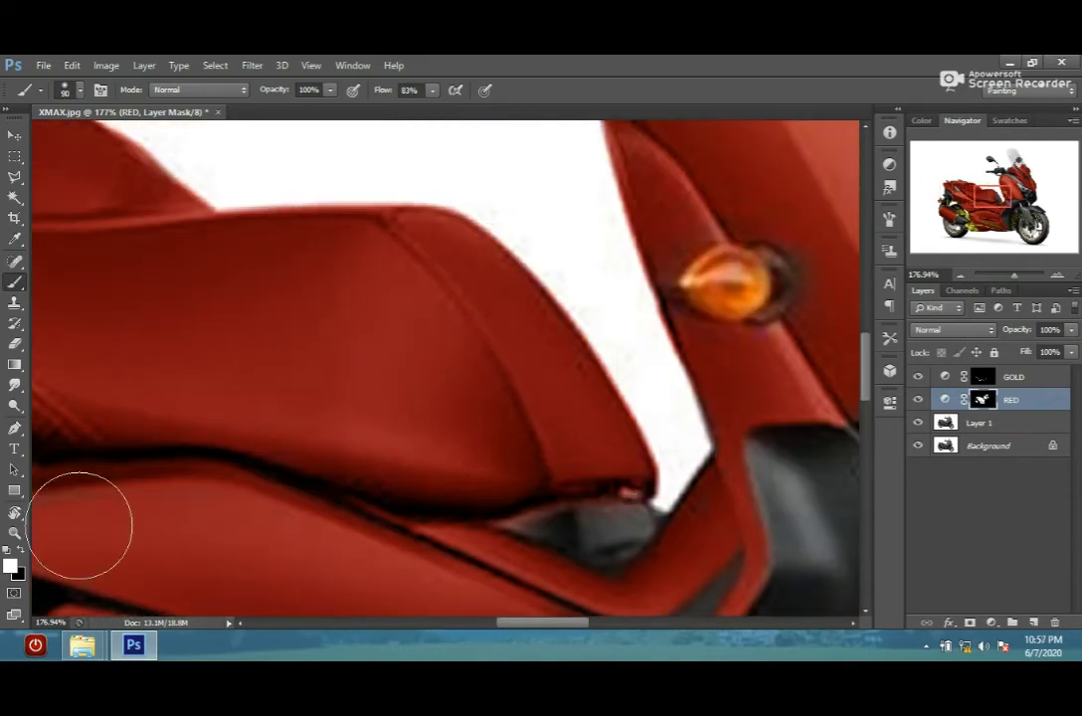
pyautogui.moveTo(633, 518)
pyautogui.mouseDown()
pyautogui.moveTo(584, 573)
pyautogui.moveTo(283, 350)
pyautogui.mouseUp()
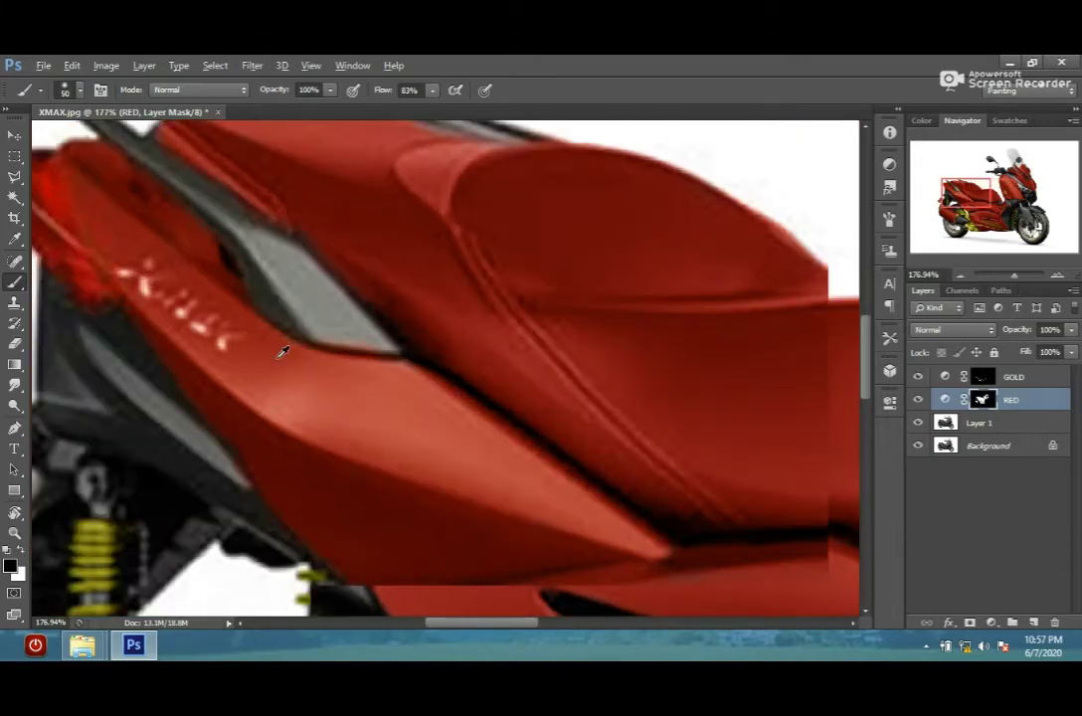
pyautogui.scroll(2, 242, 441)
# - Paint the grey tail trim strip and the grab rail gold on the GOLD mask, redoing one stroke
pyautogui.hotkey('alt', ']')
pyautogui.moveTo(669, 439); pyautogui.dragTo(773, 528)
pyautogui.press('[')
pyautogui.press('[')
pyautogui.moveTo(577, 477)
pyautogui.mouseDown()
pyautogui.moveTo(551, 443)
pyautogui.moveTo(438, 368)
pyautogui.mouseUp()
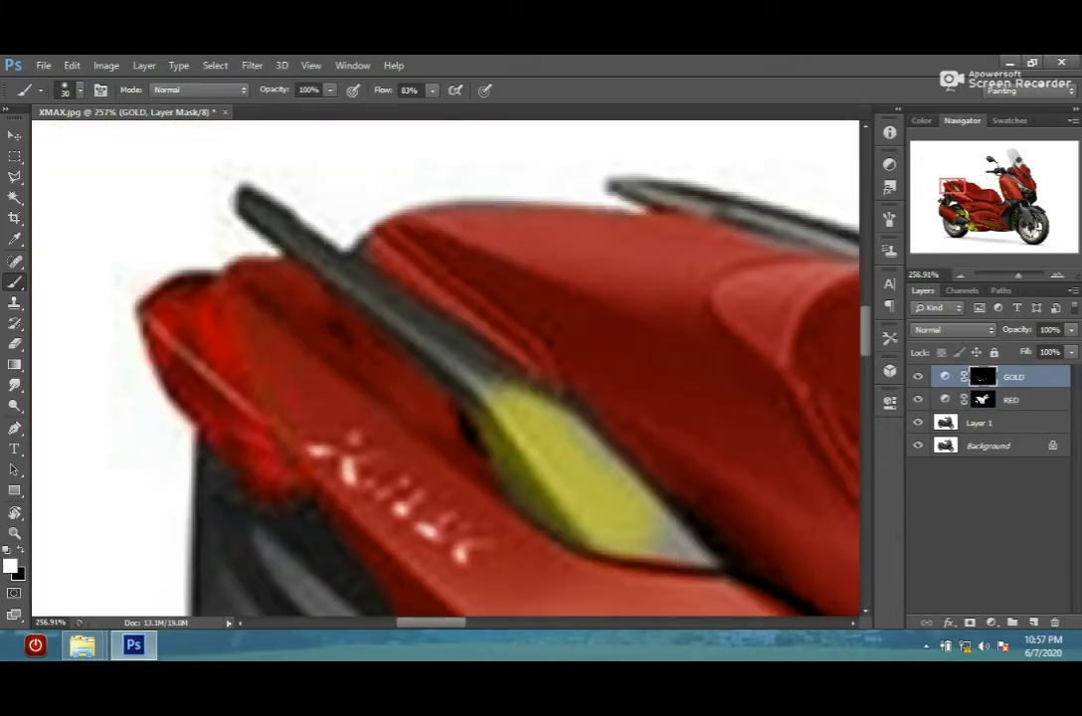
pyautogui.moveTo(253, 204); pyautogui.dragTo(513, 407)
pyautogui.hotkey('ctrl', 'z')
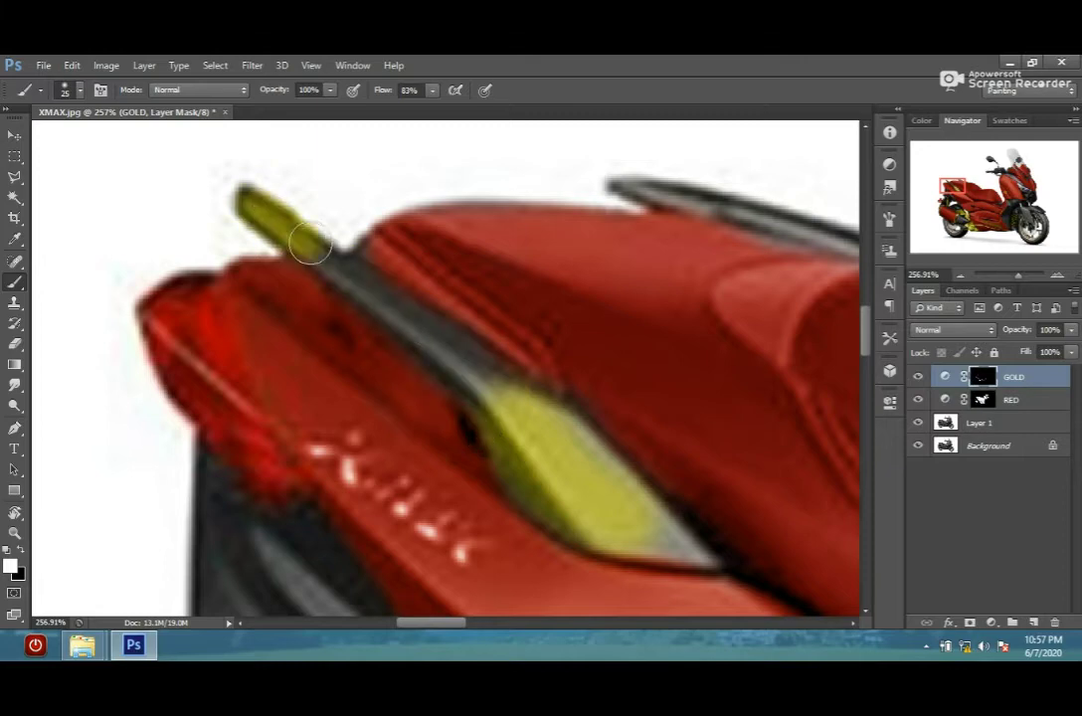
pyautogui.moveTo(244, 194)
pyautogui.mouseDown()
pyautogui.moveTo(484, 383)
pyautogui.moveTo(659, 547)
pyautogui.mouseUp()
# - Paint the grab rail's dark edge gold with a smaller brush, then return to the RED mask
pyautogui.press('[')
pyautogui.press('[')
pyautogui.press('[')
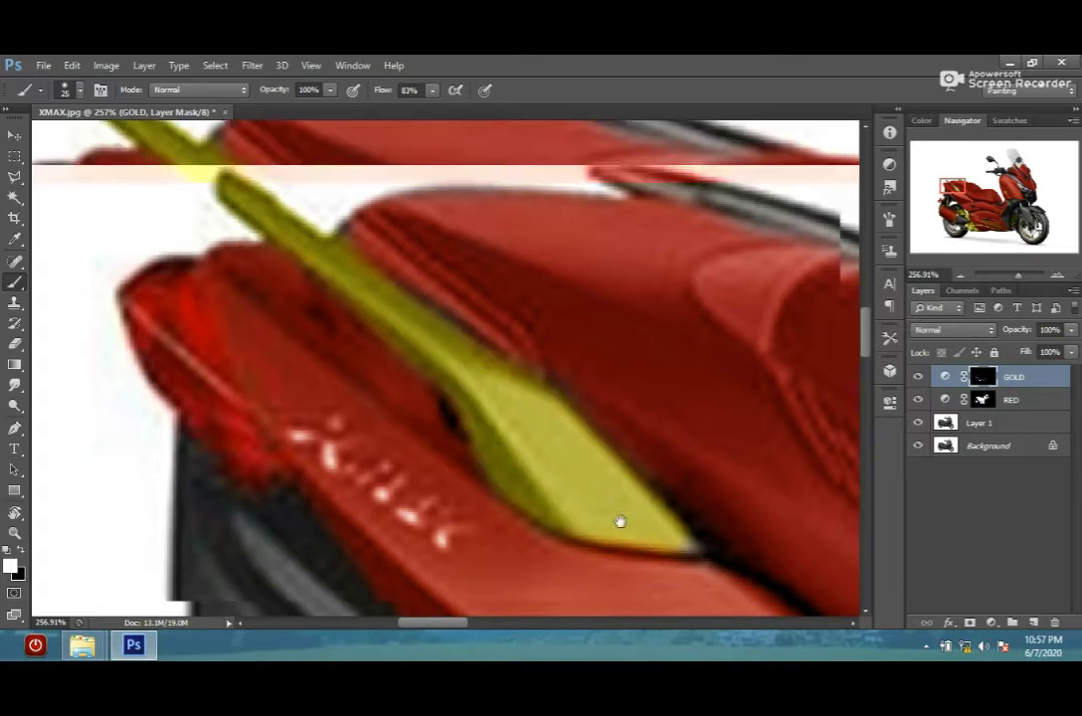
pyautogui.scroll(2, 619, 519)
pyautogui.scroll(-3, 575, 429)
pyautogui.scroll(4, 536, 387)
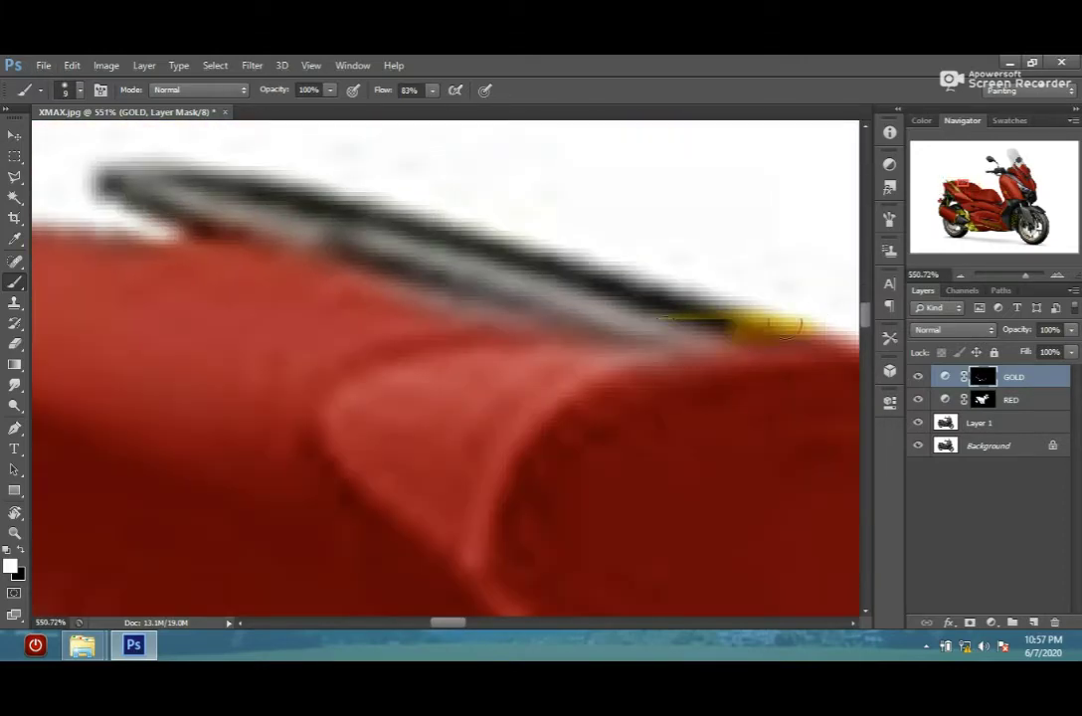
pyautogui.moveTo(796, 329)
pyautogui.mouseDown()
pyautogui.moveTo(254, 218)
pyautogui.moveTo(588, 271)
pyautogui.mouseUp()
pyautogui.scroll(-2, 589, 271)
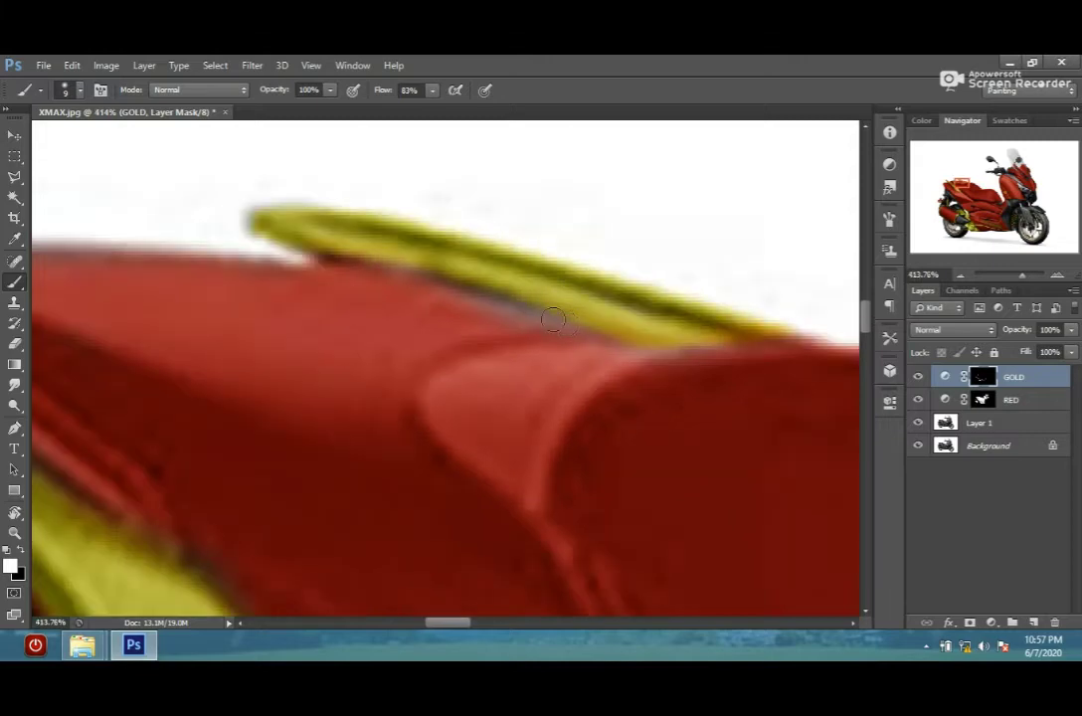
pyautogui.hotkey('alt', '[')
pyautogui.scroll(3, 498, 283)
pyautogui.press(']')
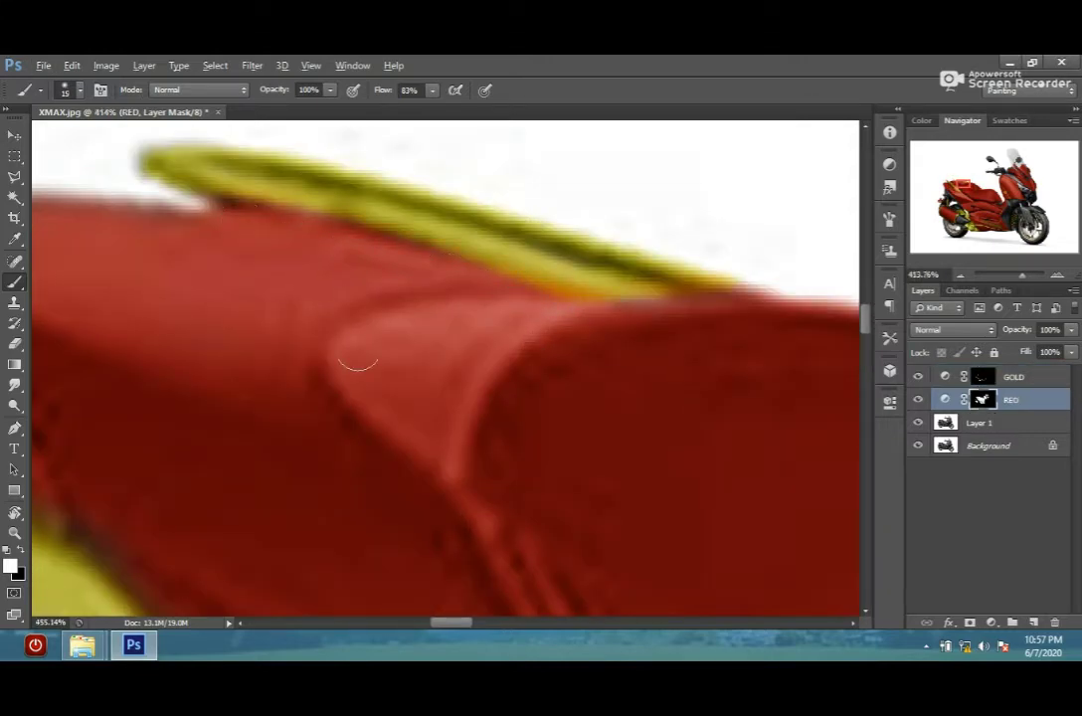
pyautogui.scroll(-2, 357, 359)
pyautogui.scroll(-2, 508, 295)
pyautogui.scroll(2, 430, 304)
# - Paint red over the grey seam along the seat edge with a slightly larger brush
pyautogui.scroll(2, 429, 305)
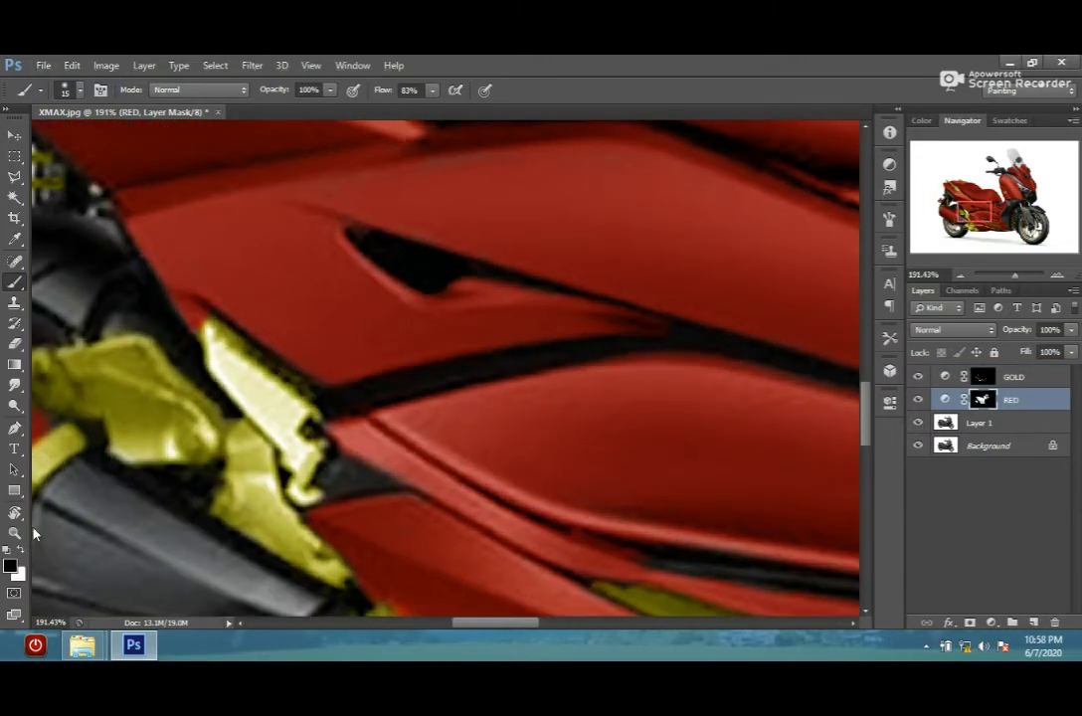
pyautogui.scroll(2, 351, 314)
pyautogui.scroll(1, 294, 320)
pyautogui.press(']')
pyautogui.moveTo(407, 295); pyautogui.dragTo(478, 270)
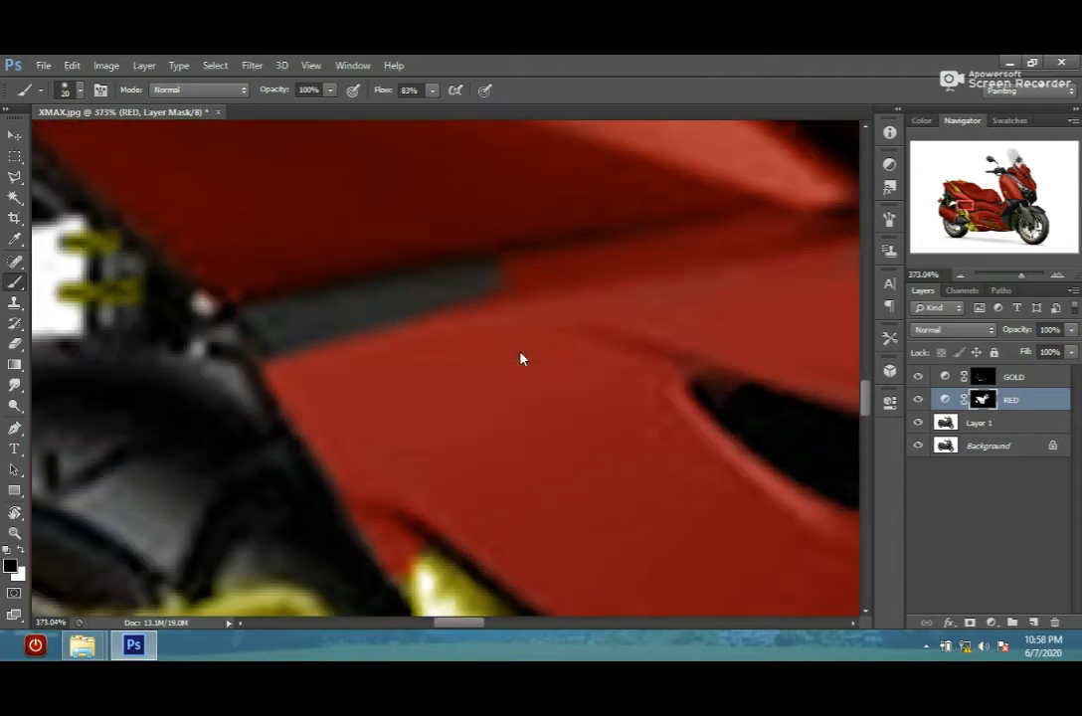
pyautogui.hscroll(5, 271, 332)
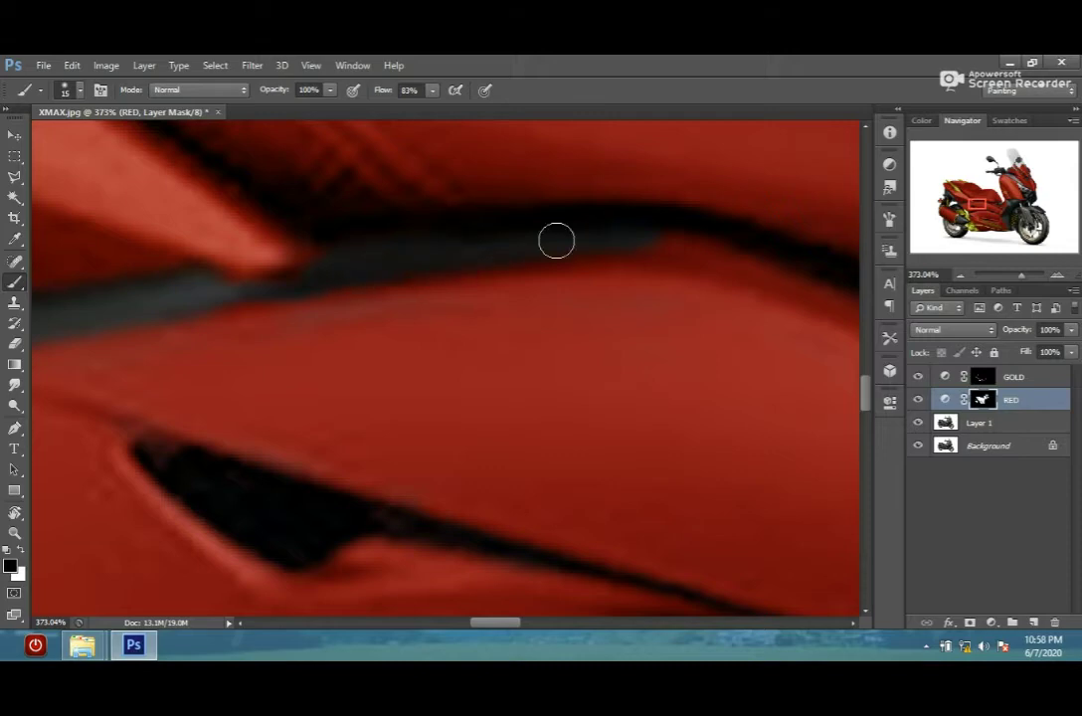
pyautogui.moveTo(556, 240); pyautogui.dragTo(396, 227)
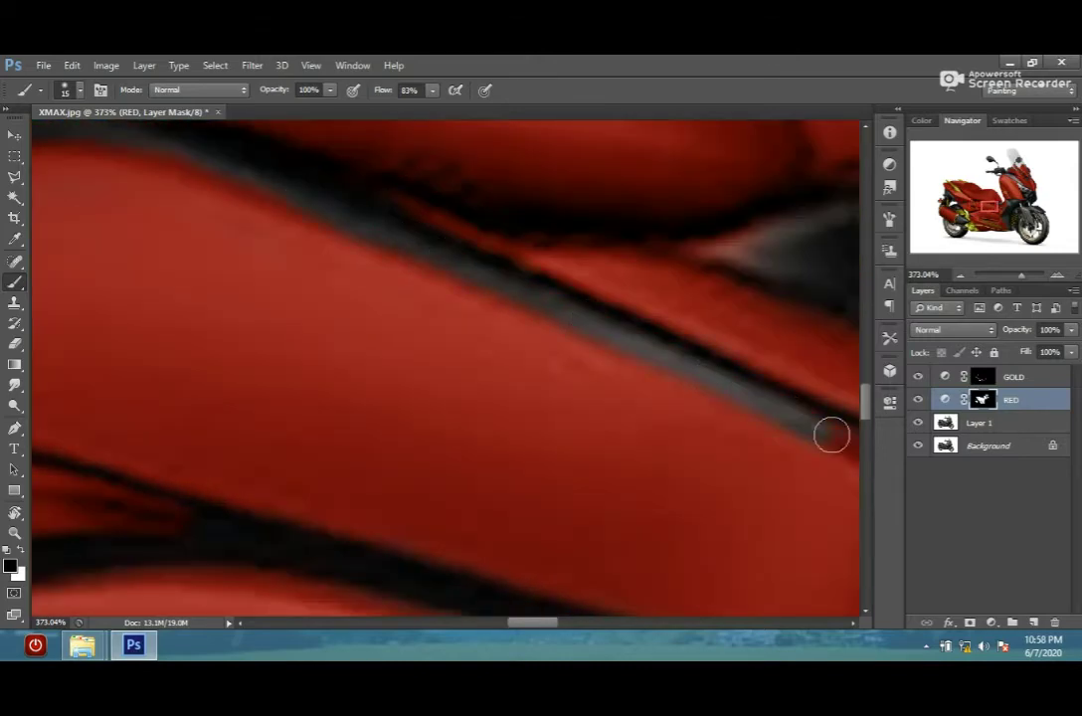
pyautogui.moveTo(833, 435)
pyautogui.mouseDown()
pyautogui.moveTo(761, 374)
pyautogui.moveTo(461, 273)
pyautogui.mouseUp()
pyautogui.scroll(-5, 590, 280)
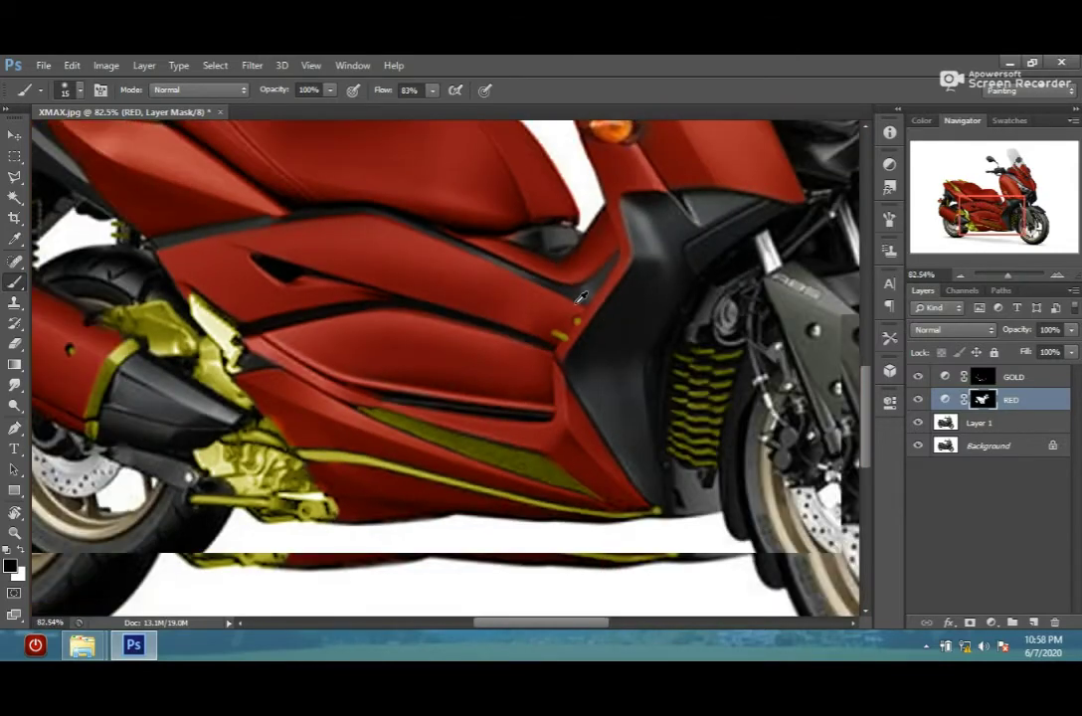
# - Paint a thin gold pinstripe along the black side-panel stripe on the GOLD mask
pyautogui.click(1014, 377)
pyautogui.scroll(5, 435, 378)
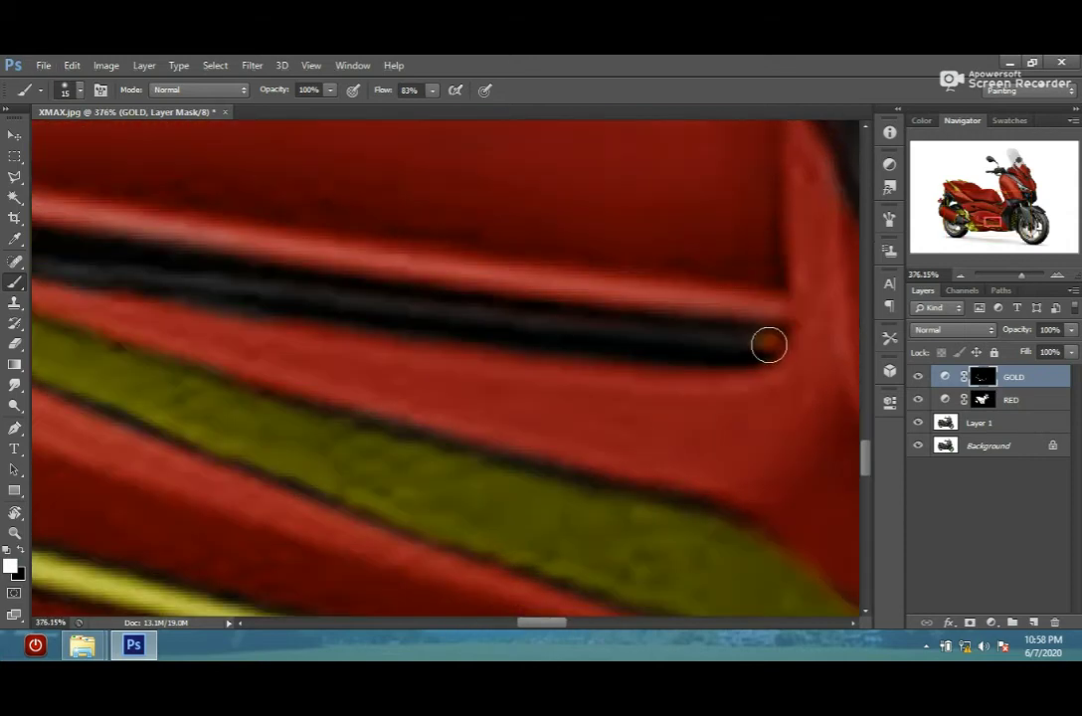
pyautogui.moveTo(769, 345)
pyautogui.mouseDown()
pyautogui.moveTo(109, 265)
pyautogui.moveTo(276, 296)
pyautogui.mouseUp()
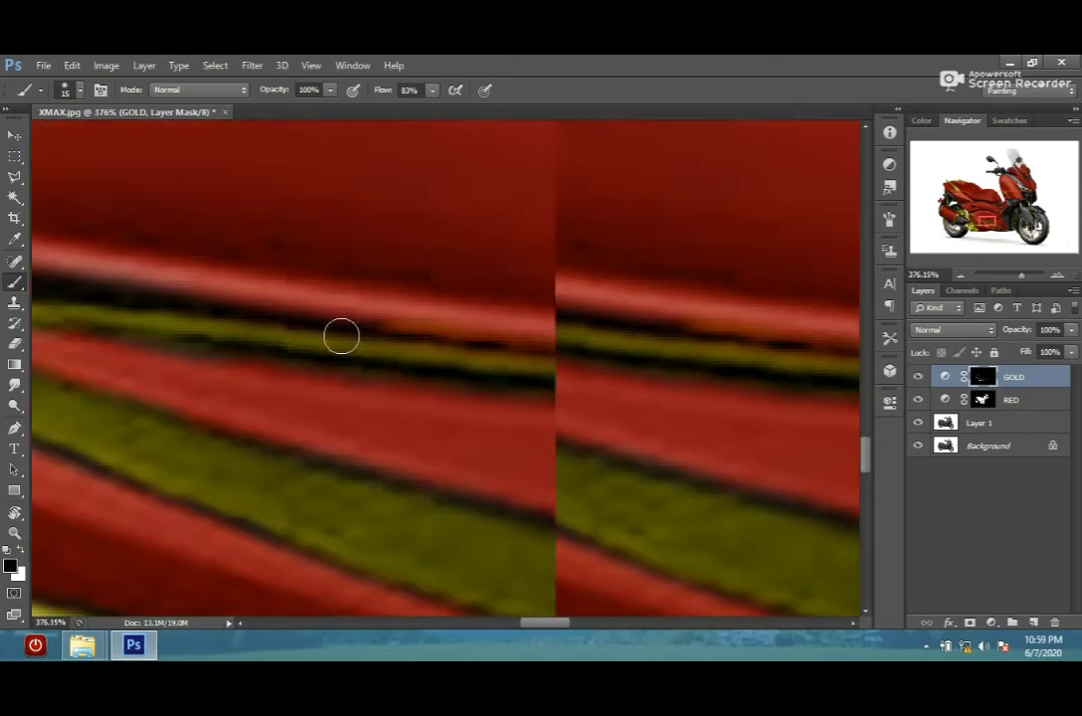
pyautogui.scroll(-3, 652, 424)
pyautogui.scroll(-3, 641, 438)
pyautogui.scroll(-2, 559, 447)
# - Paint the grey stripe beside the headlight gold on the GOLD mask
pyautogui.scroll(3, 683, 259)
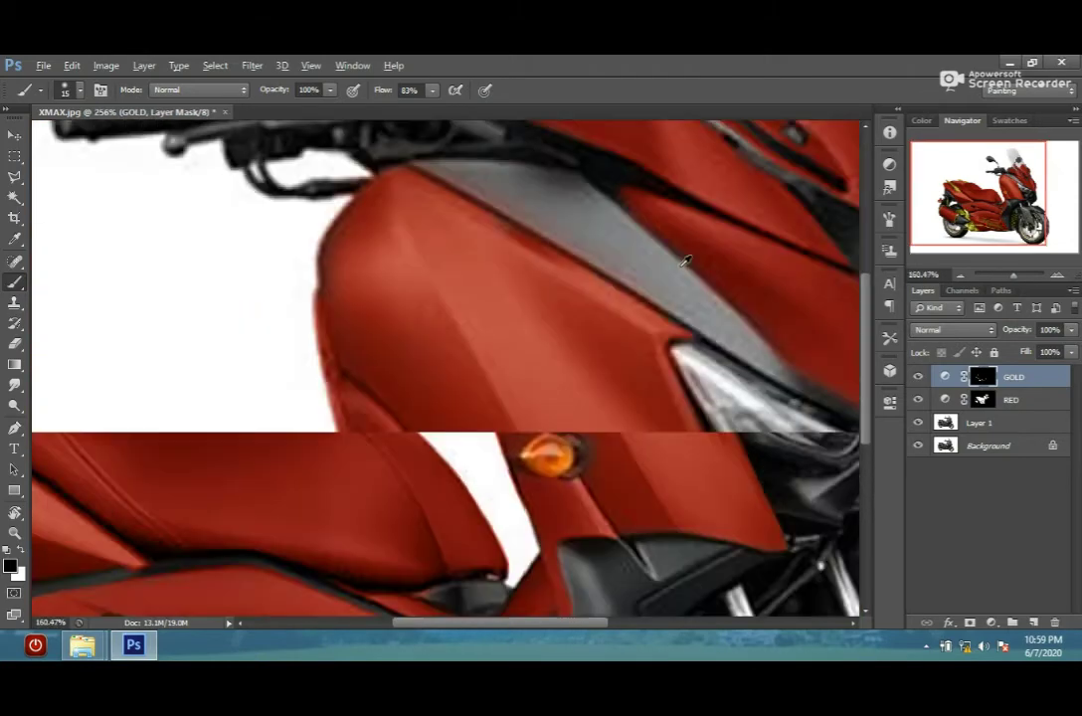
pyautogui.scroll(3, 683, 259)
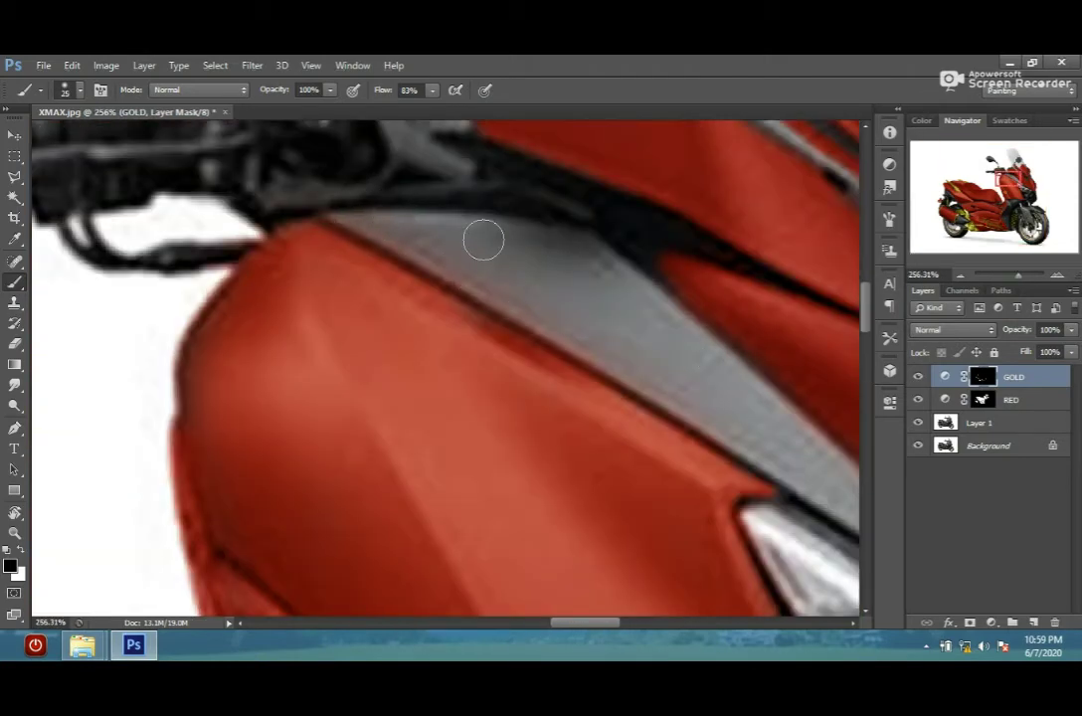
pyautogui.moveTo(299, 199)
pyautogui.mouseDown()
pyautogui.moveTo(520, 229)
pyautogui.moveTo(495, 278)
pyautogui.moveTo(573, 260)
pyautogui.mouseUp()
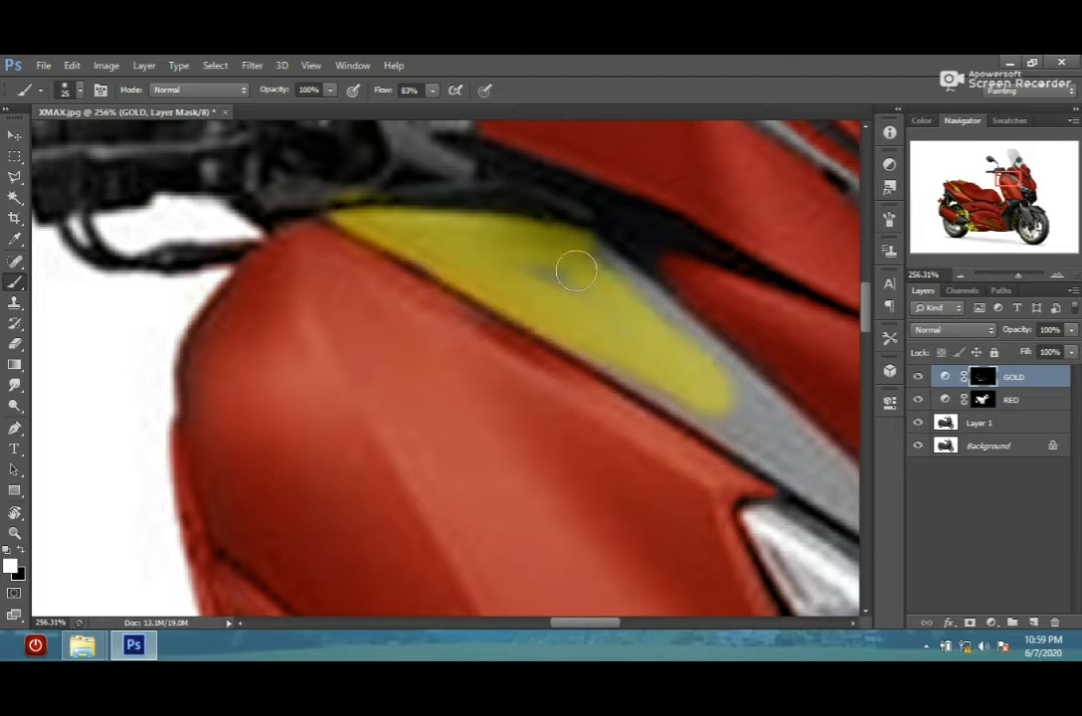
pyautogui.moveTo(698, 373); pyautogui.dragTo(504, 249)
pyautogui.moveTo(621, 350); pyautogui.dragTo(546, 266)
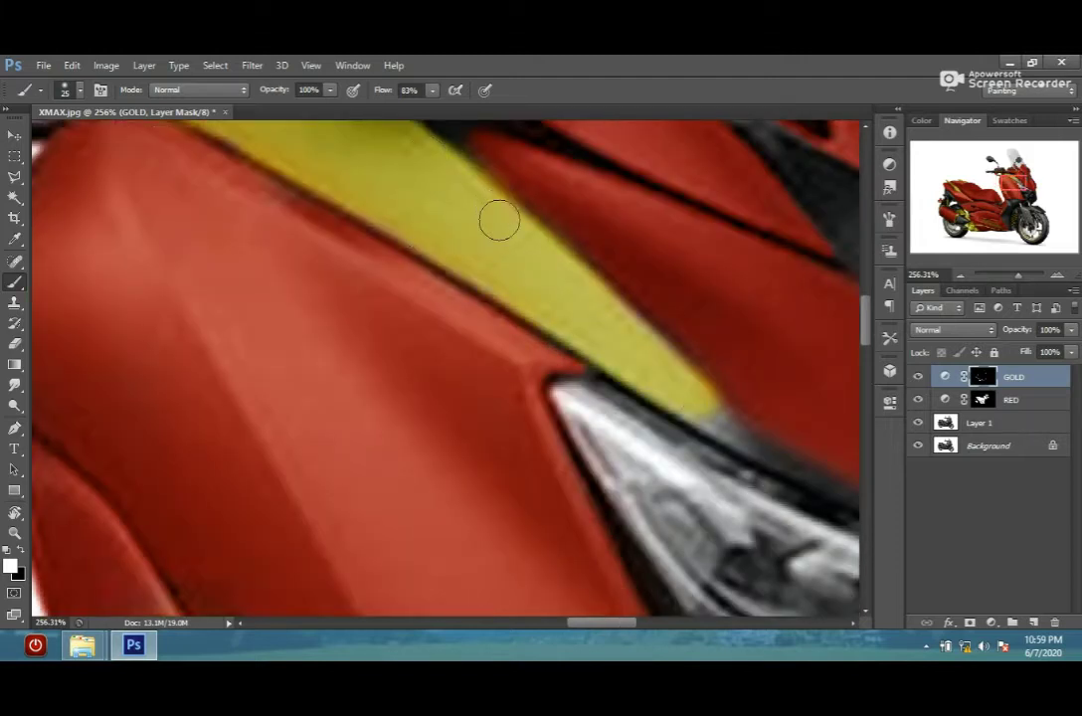
pyautogui.scroll(2, 500, 220)
pyautogui.moveTo(397, 224); pyautogui.dragTo(708, 378)
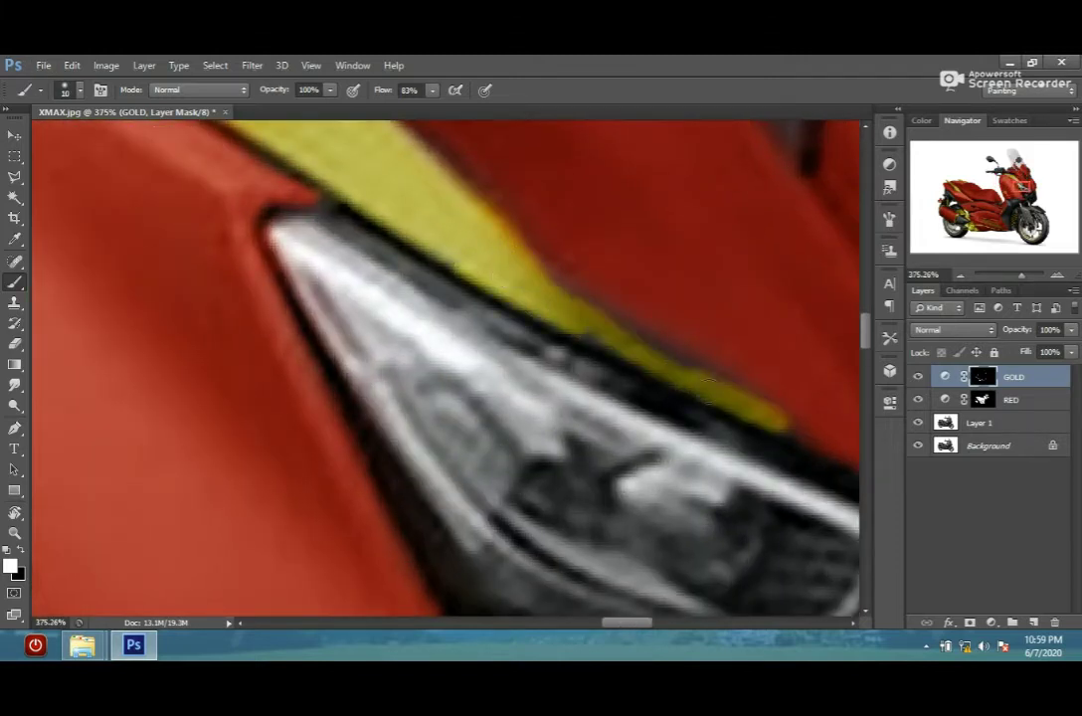
# - With a larger brush, paint gold along the front panel's left and top edges
pyautogui.scroll(3, 597, 334)
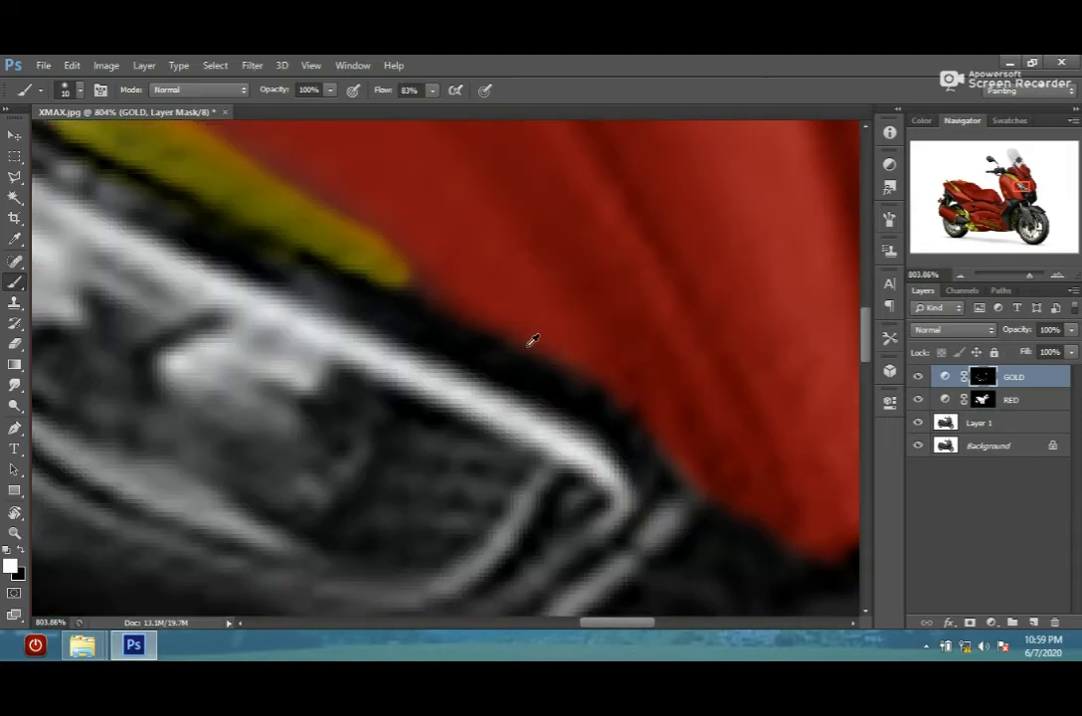
pyautogui.scroll(-2, 532, 340)
pyautogui.scroll(-5, 346, 234)
pyautogui.scroll(-2, 560, 426)
pyautogui.scroll(3, 443, 330)
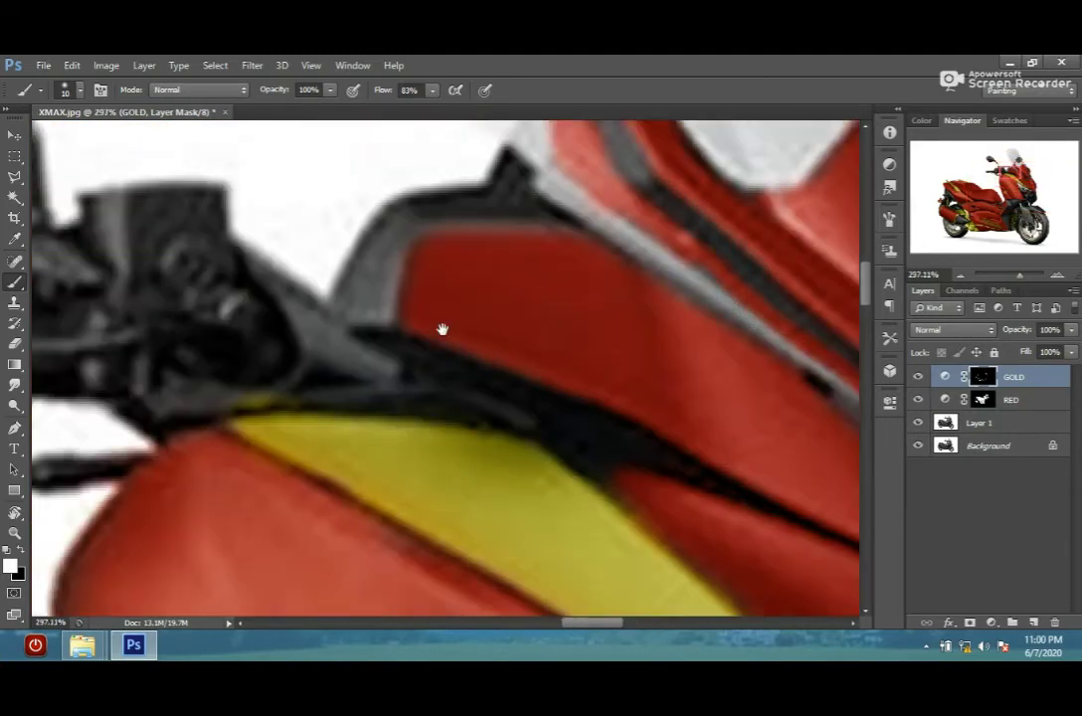
pyautogui.scroll(2, 442, 329)
pyautogui.press(']')
pyautogui.press(']')
pyautogui.press(']')
pyautogui.moveTo(321, 394); pyautogui.dragTo(623, 210)
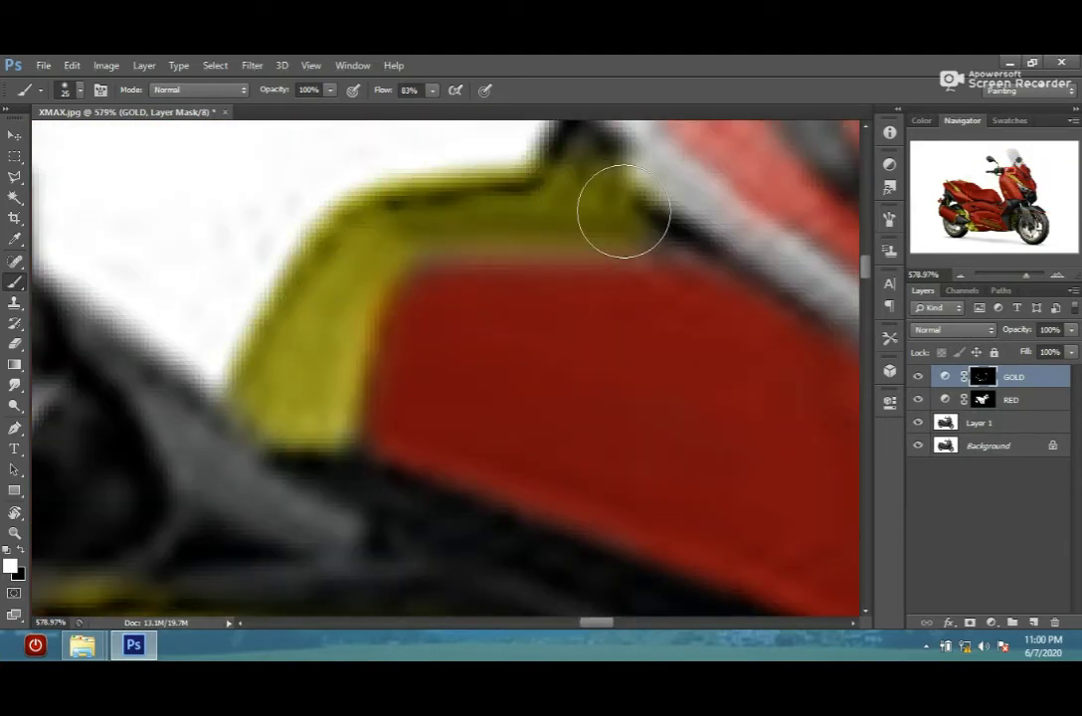
# - With a smaller brush, extend the gold along the panel's upper edge and strip edge
pyautogui.scroll(-1, 623, 210)
pyautogui.press('[')
pyautogui.moveTo(362, 225); pyautogui.dragTo(527, 411)
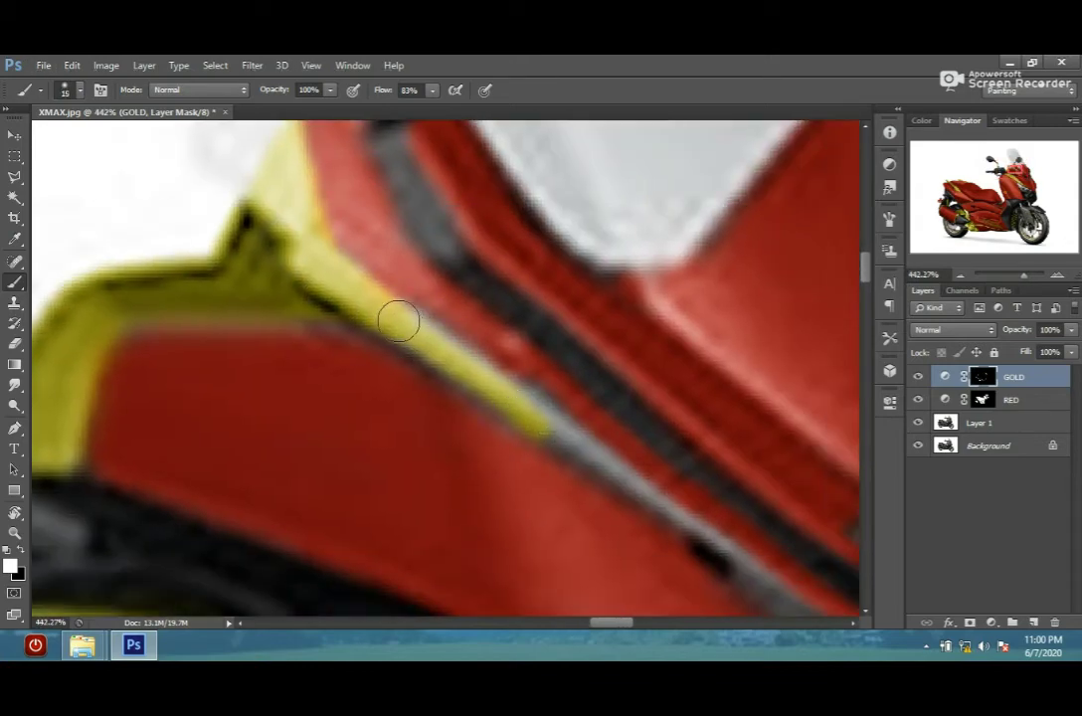
pyautogui.moveTo(398, 320); pyautogui.dragTo(493, 387)
pyautogui.scroll(1, 438, 355)
pyautogui.press('[')
pyautogui.press('[')
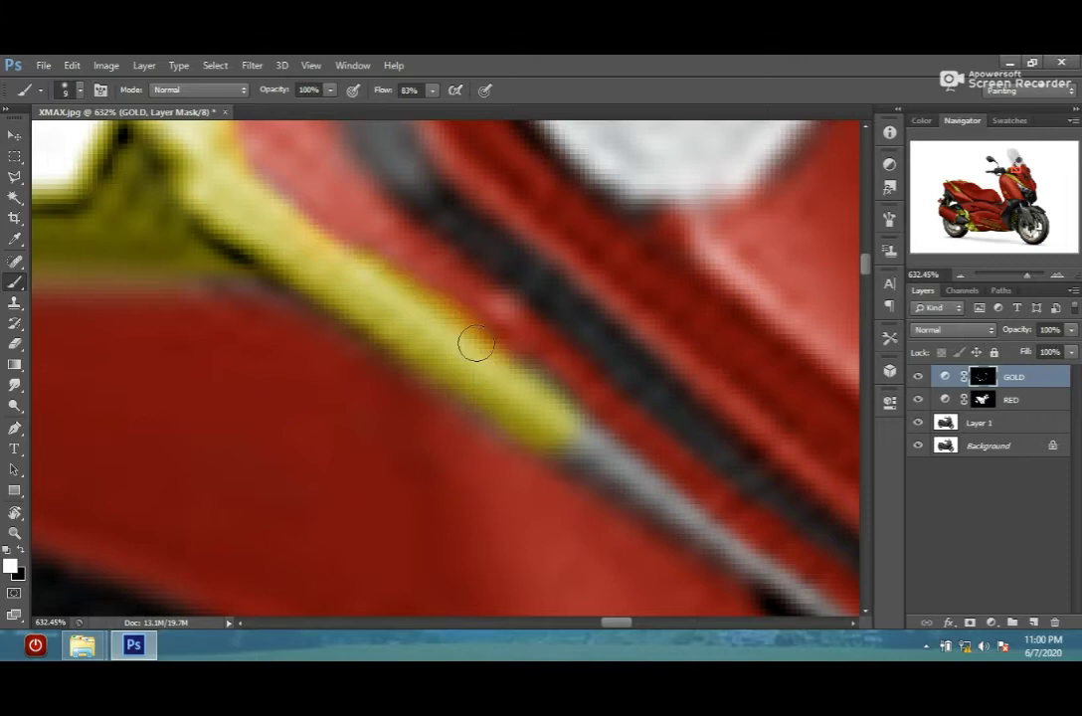
pyautogui.moveTo(474, 316); pyautogui.dragTo(500, 306)
# - Carry the gold further along the grey strip, varying brush size for detail
pyautogui.moveTo(447, 235); pyautogui.dragTo(586, 314)
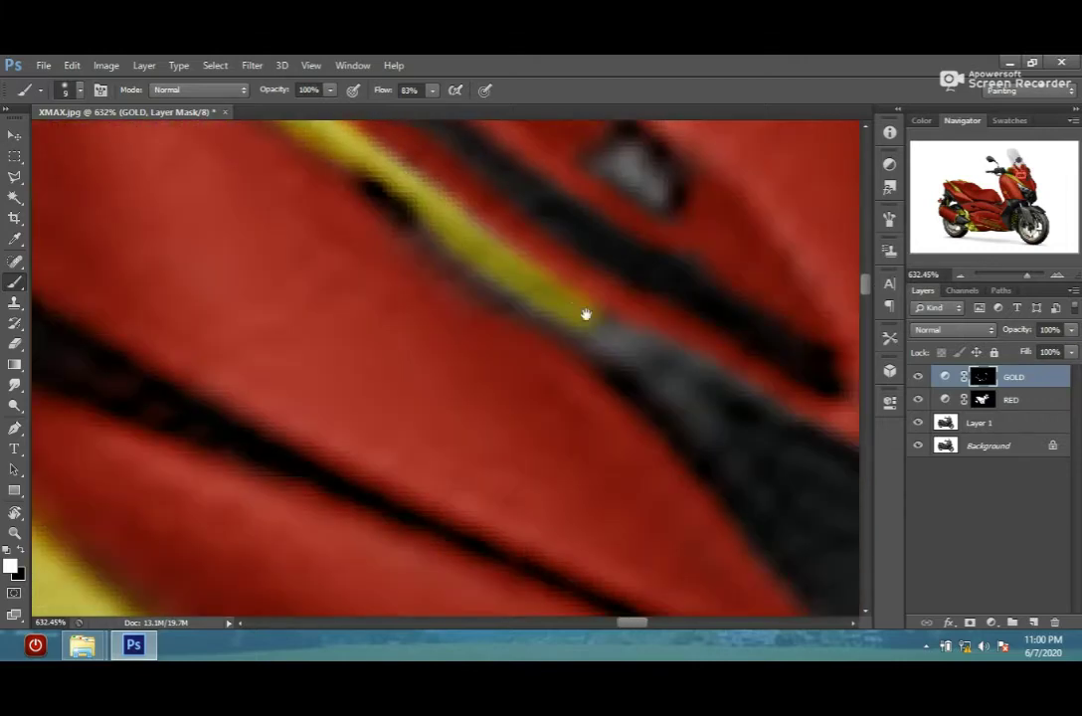
pyautogui.scroll(-2, 428, 230)
pyautogui.scroll(3, 427, 230)
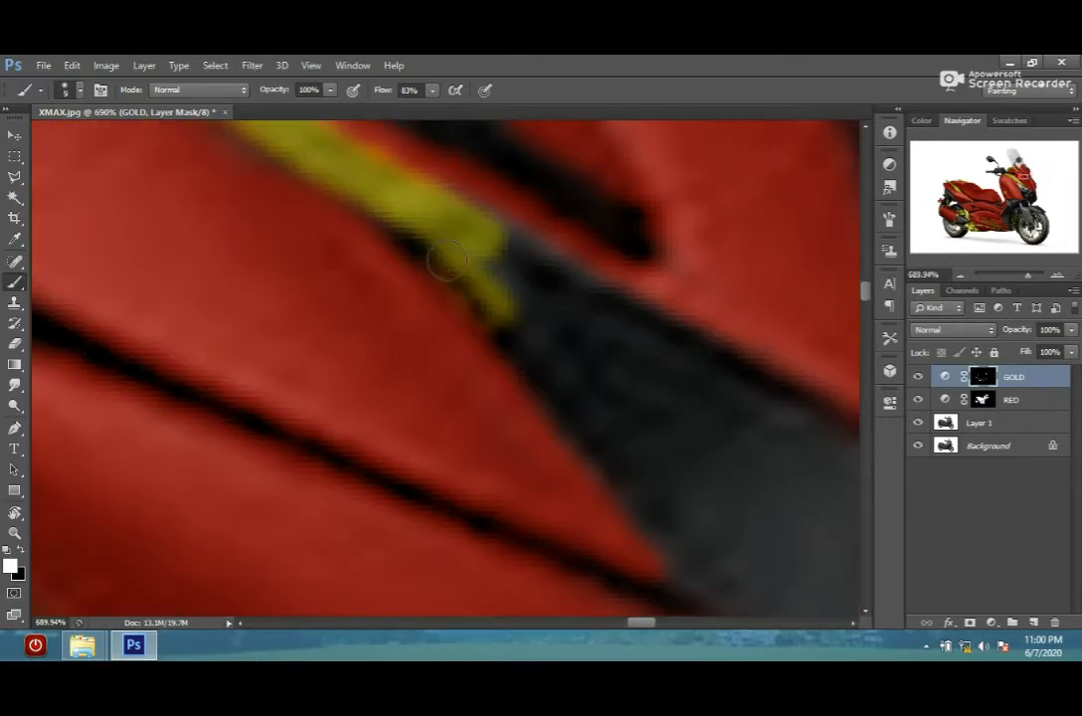
pyautogui.press(']')
pyautogui.press(']')
pyautogui.press(']')
pyautogui.moveTo(447, 260); pyautogui.dragTo(359, 221)
pyautogui.moveTo(328, 159)
pyautogui.mouseDown()
pyautogui.moveTo(597, 318)
pyautogui.moveTo(432, 208)
pyautogui.moveTo(536, 471)
pyautogui.moveTo(543, 369)
pyautogui.mouseUp()
pyautogui.press('[')
pyautogui.moveTo(527, 284)
pyautogui.mouseDown()
pyautogui.moveTo(522, 377)
pyautogui.moveTo(570, 446)
pyautogui.moveTo(423, 169)
pyautogui.moveTo(502, 418)
pyautogui.moveTo(500, 215)
pyautogui.mouseUp()
# - Paint a leftover grey spot gold and undo a stray gold stroke
pyautogui.scroll(-4, 397, 251)
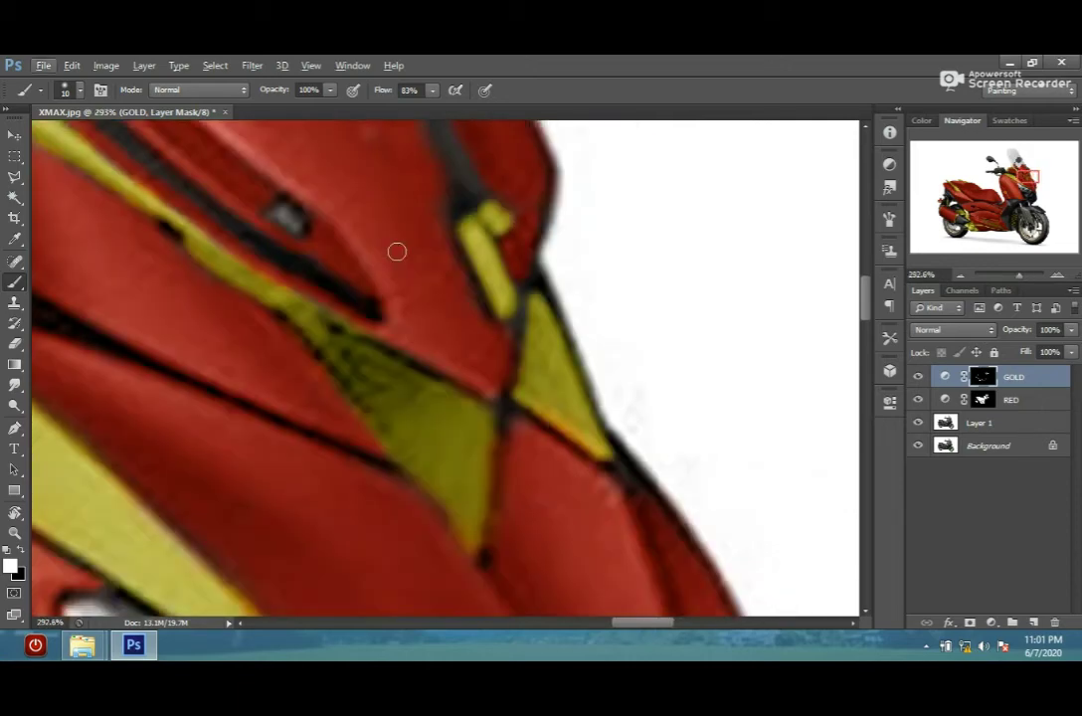
pyautogui.scroll(4, 397, 252)
pyautogui.moveTo(418, 244); pyautogui.dragTo(451, 286)
pyautogui.moveTo(134, 154)
pyautogui.mouseDown()
pyautogui.moveTo(395, 400)
pyautogui.moveTo(151, 194)
pyautogui.mouseUp()
pyautogui.hotkey('ctrl', 'z')
# - Move the view to another part of the scooter and target the red layer's mask
pyautogui.moveTo(314, 317)
pyautogui.mouseDown()
pyautogui.moveTo(330, 272)
pyautogui.moveTo(321, 225)
pyautogui.moveTo(315, 302)
pyautogui.moveTo(355, 406)
pyautogui.moveTo(338, 389)
pyautogui.mouseUp()
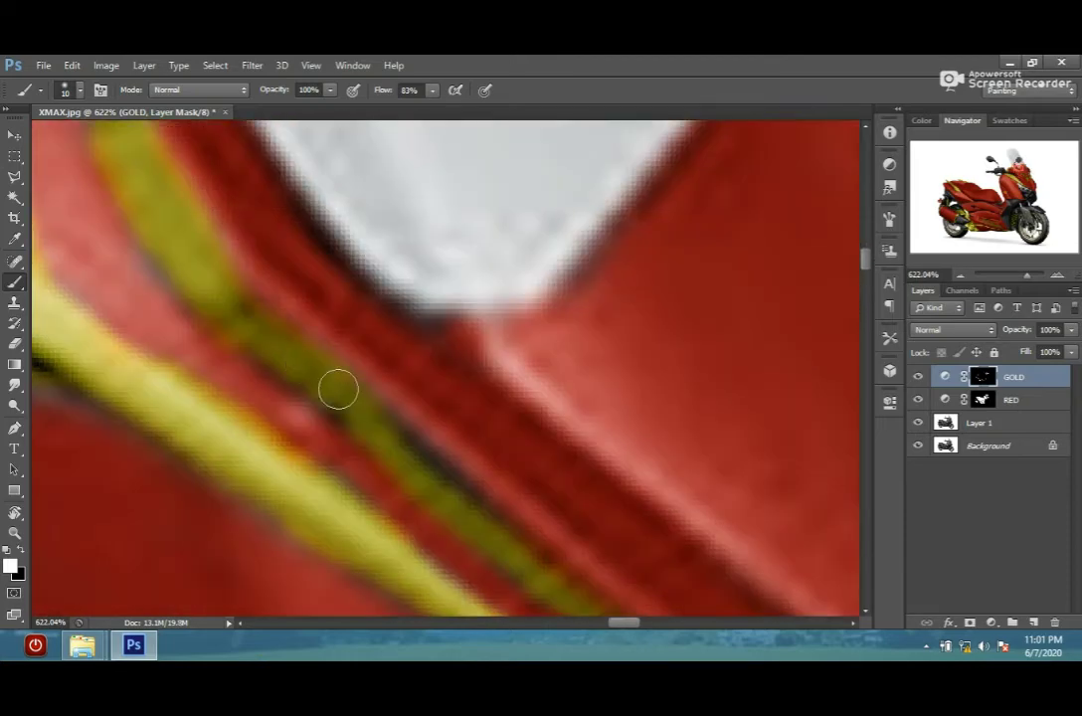
pyautogui.moveTo(408, 468)
pyautogui.mouseDown()
pyautogui.moveTo(417, 426)
pyautogui.moveTo(793, 479)
pyautogui.mouseUp()
pyautogui.hotkey('alt', '[')
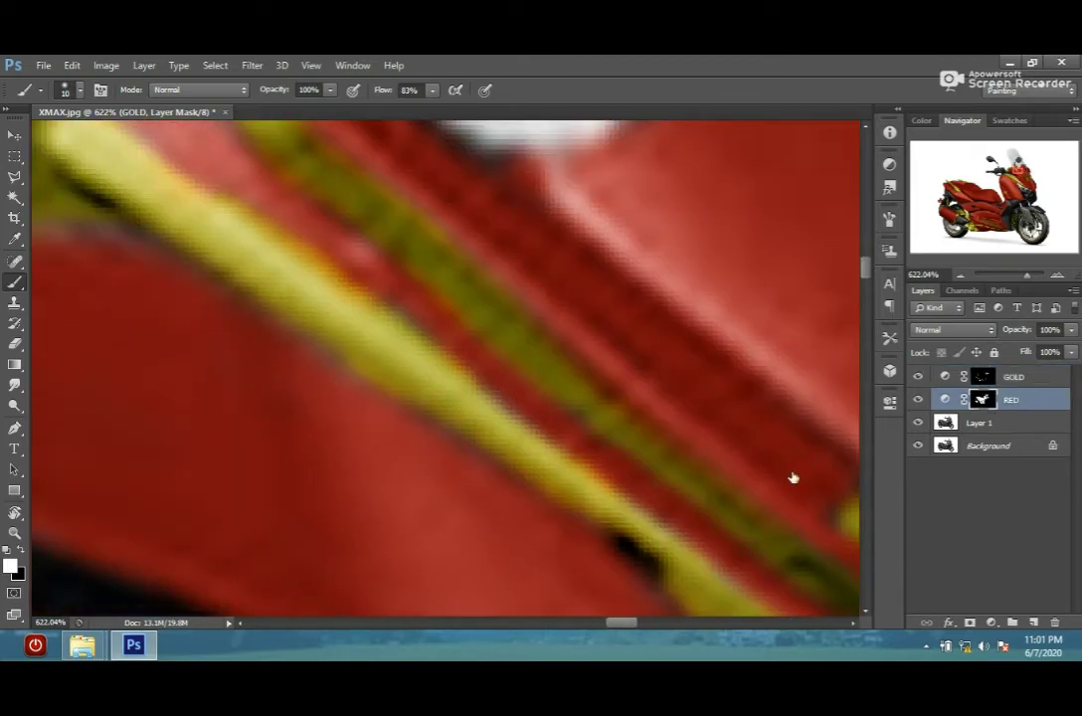
pyautogui.moveTo(70, 244)
pyautogui.mouseDown()
pyautogui.moveTo(405, 315)
pyautogui.moveTo(540, 355)
pyautogui.moveTo(507, 331)
pyautogui.mouseUp()
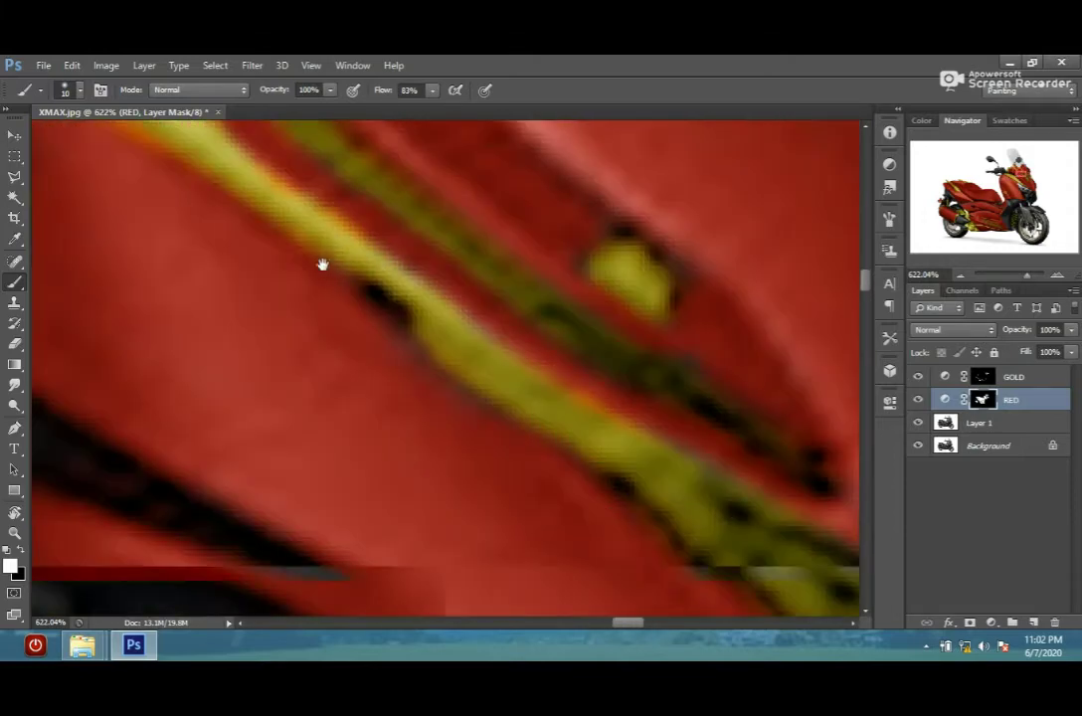
pyautogui.scroll(-2, 544, 446)
# - With a larger brush, paint the first mirror's upper shell red
pyautogui.scroll(-2, 193, 321)
pyautogui.scroll(-1, 386, 312)
pyautogui.scroll(2, 386, 311)
pyautogui.press(']')
pyautogui.press(']')
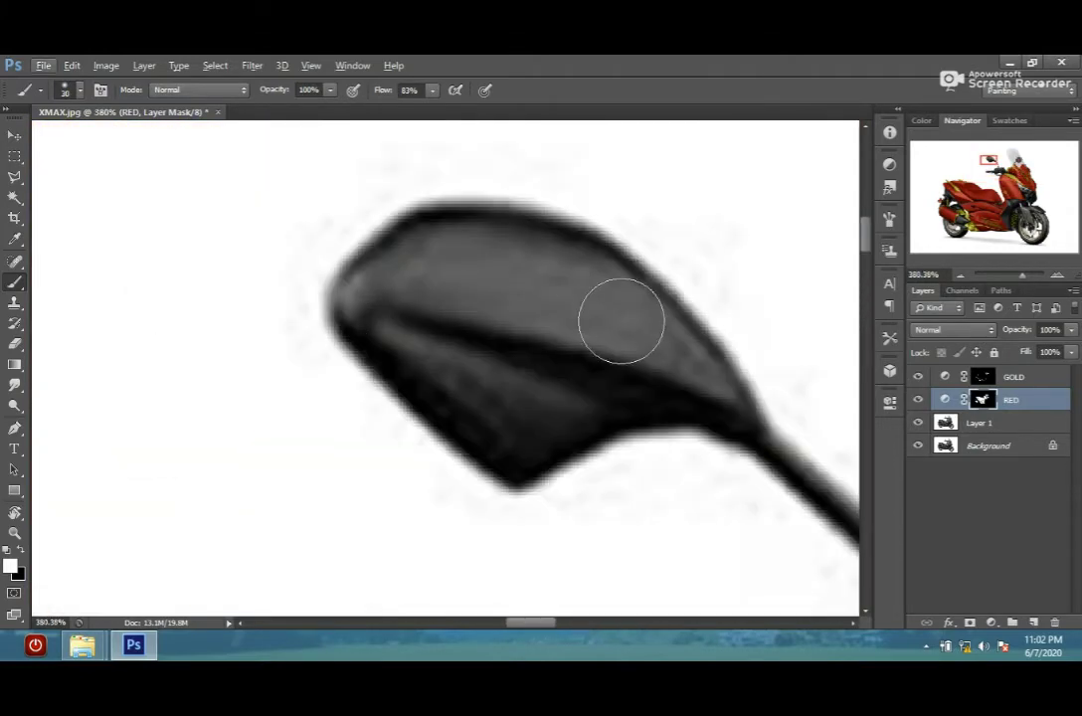
pyautogui.moveTo(622, 314)
pyautogui.mouseDown()
pyautogui.moveTo(379, 293)
pyautogui.moveTo(537, 306)
pyautogui.mouseUp()
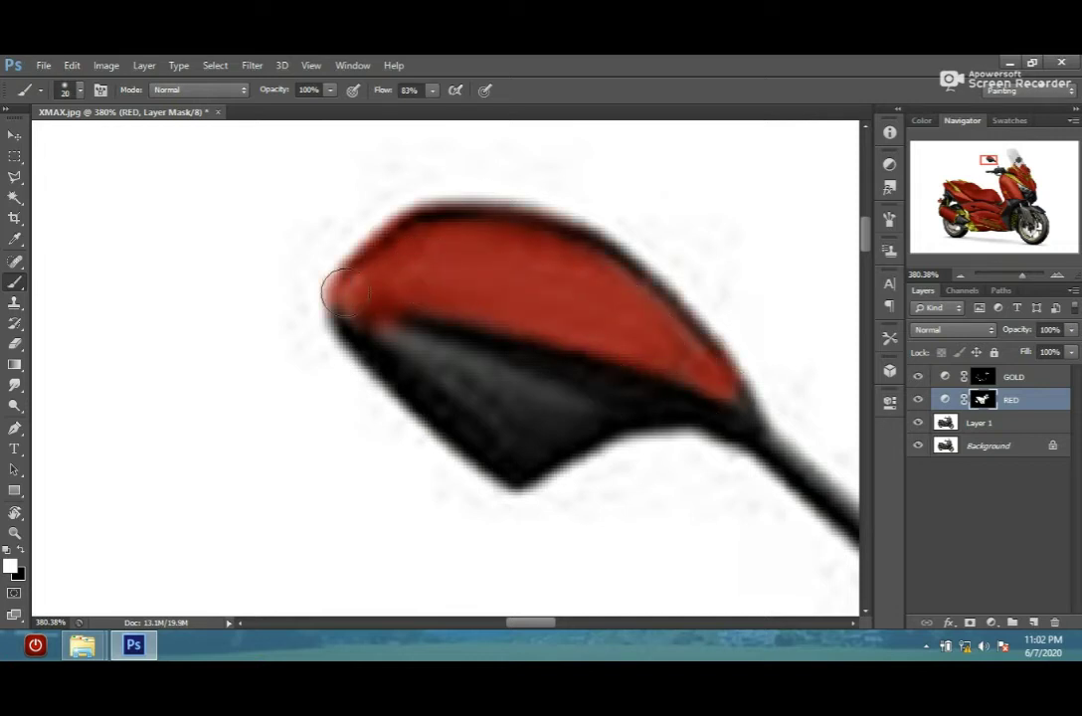
pyautogui.moveTo(345, 292)
pyautogui.mouseDown()
pyautogui.moveTo(127, 172)
pyautogui.moveTo(254, 240)
pyautogui.moveTo(314, 338)
pyautogui.moveTo(398, 261)
pyautogui.mouseUp()
# - On the GOLD mask with white, paint the other mirror's lower part gold
pyautogui.click(990, 376)
pyautogui.press('x')
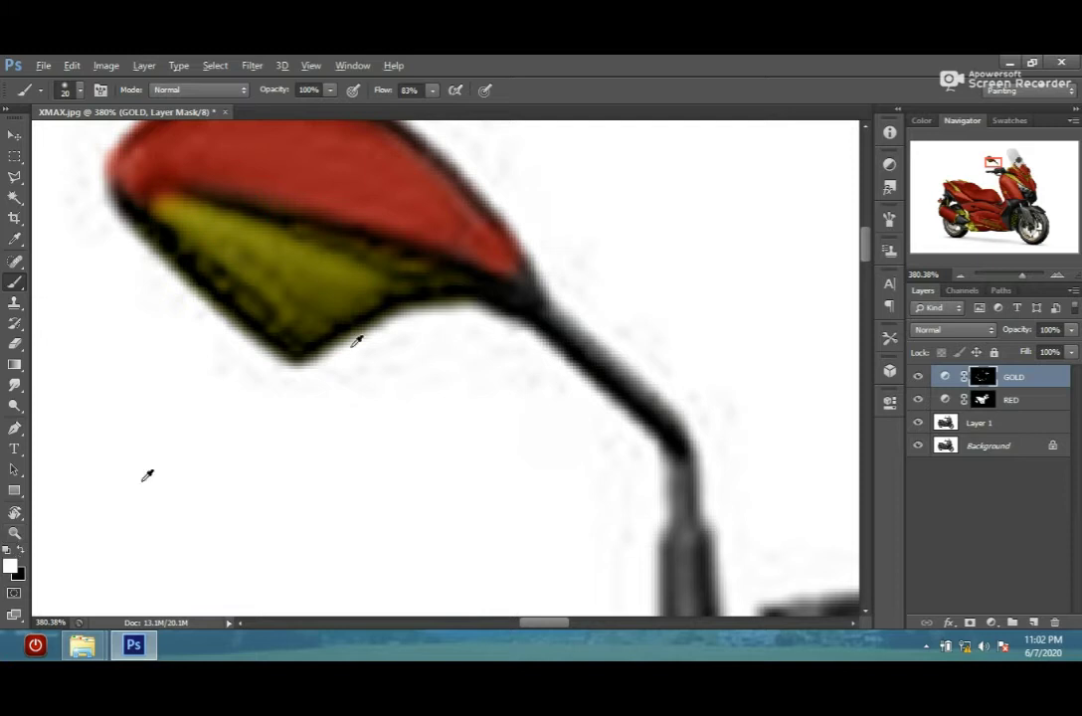
pyautogui.scroll(-3, 145, 473)
pyautogui.scroll(4, 350, 387)
pyautogui.moveTo(402, 469); pyautogui.dragTo(399, 460)
# - Back on the RED mask, paint the upper mirror red
pyautogui.click(1005, 399)
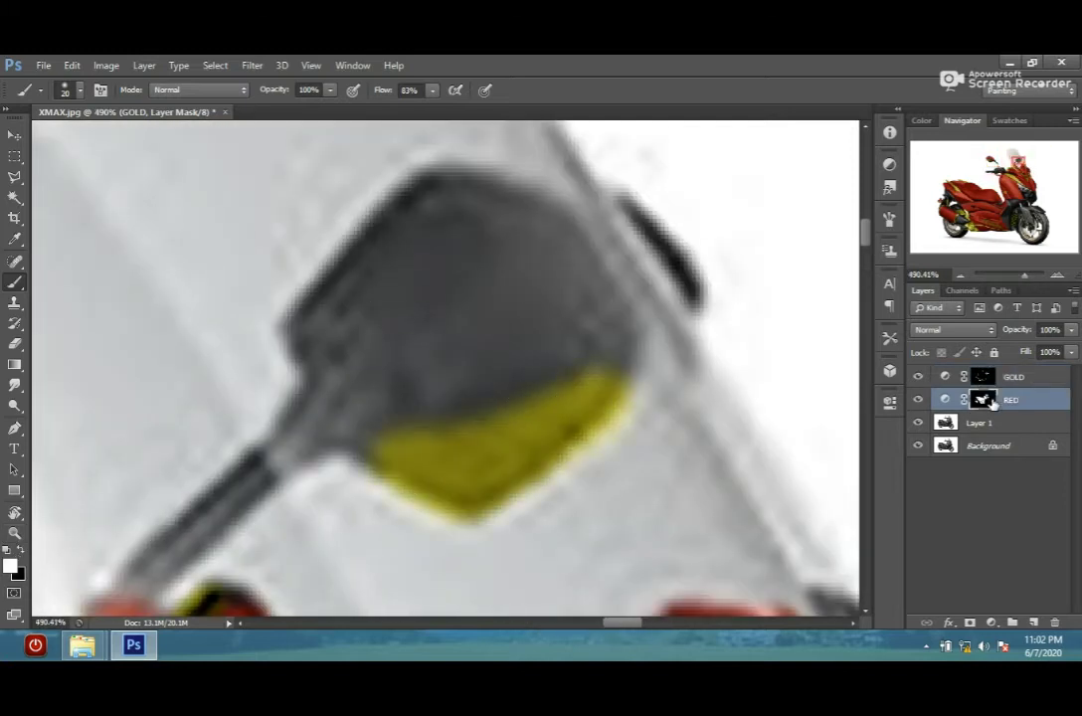
pyautogui.moveTo(378, 212)
pyautogui.mouseDown()
pyautogui.moveTo(320, 302)
pyautogui.moveTo(608, 329)
pyautogui.moveTo(630, 302)
pyautogui.mouseUp()
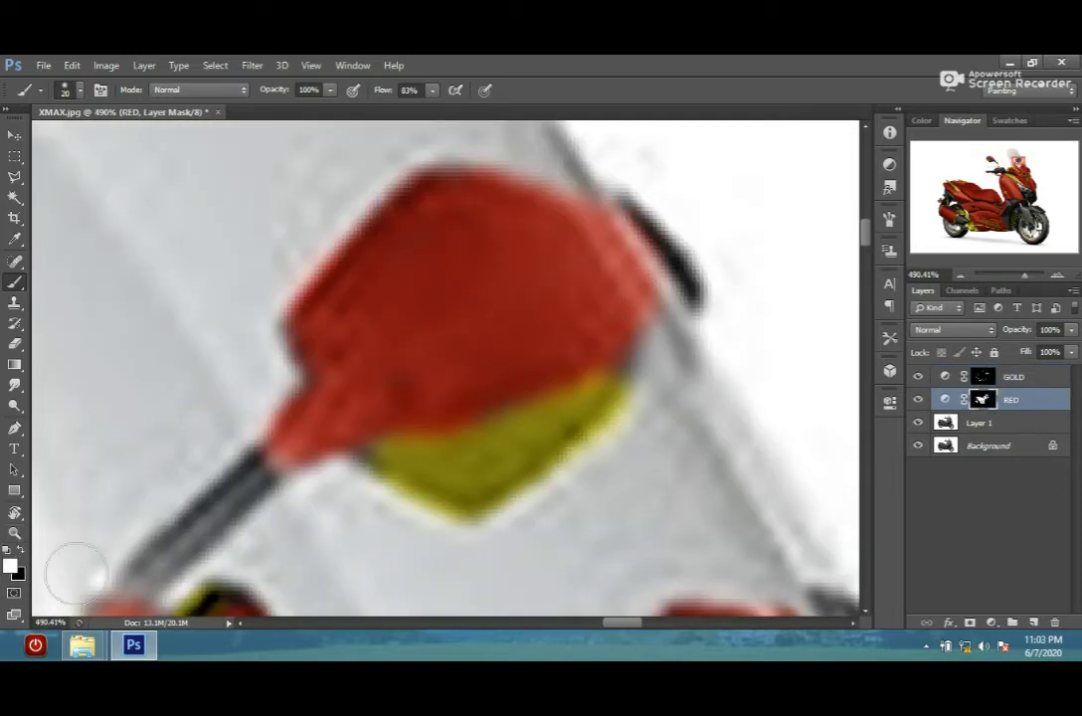
pyautogui.scroll(-2, 495, 428)
pyautogui.scroll(-2, 495, 427)
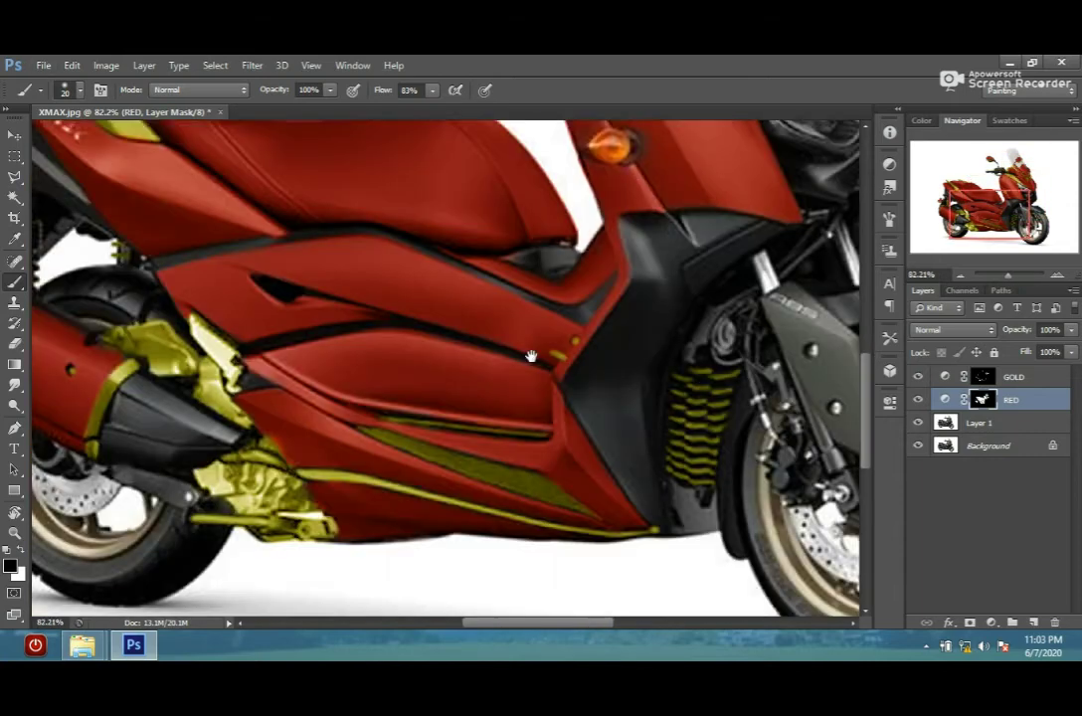
# - Set up a bristle brush preset with size 32 and bristle count 1
pyautogui.scroll(2, 448, 397)
pyautogui.scroll(-2, 351, 388)
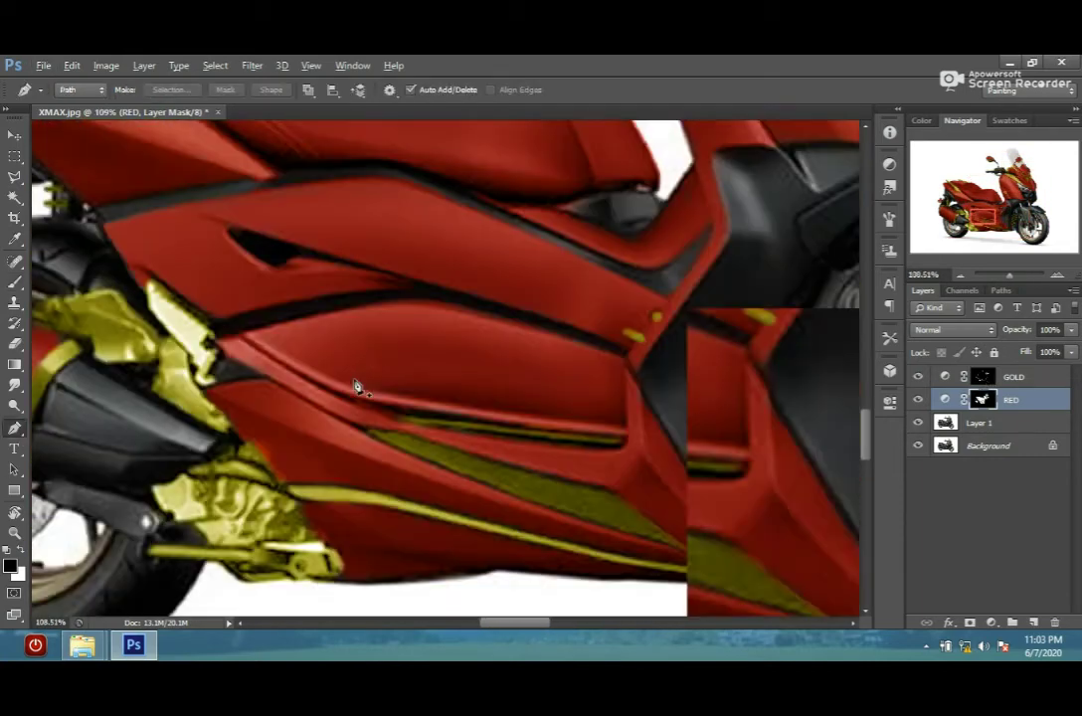
pyautogui.press('F5')
pyautogui.click(737, 237)
pyautogui.click(846, 330)
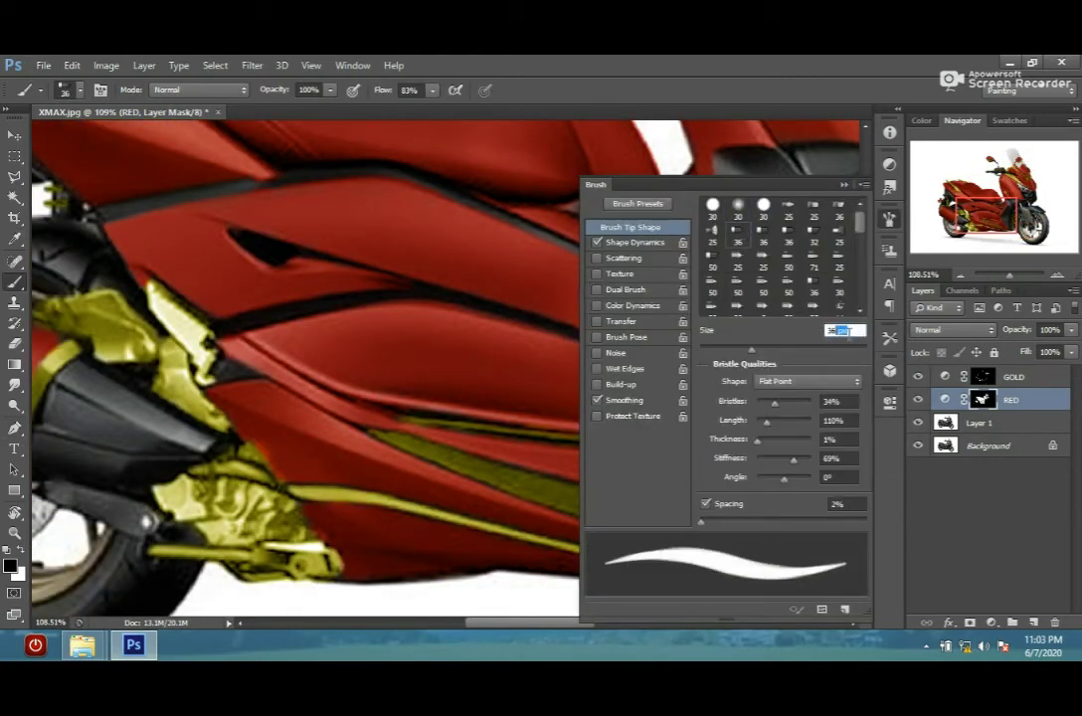
pyautogui.write('32')
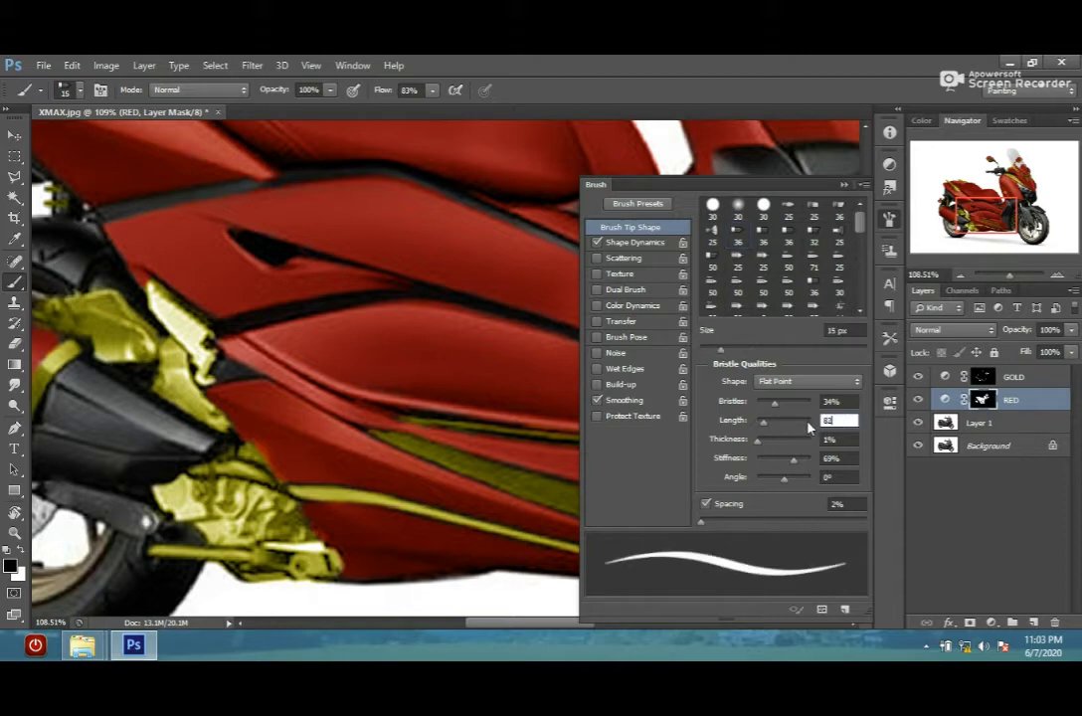
pyautogui.click(836, 401)
pyautogui.write('11')
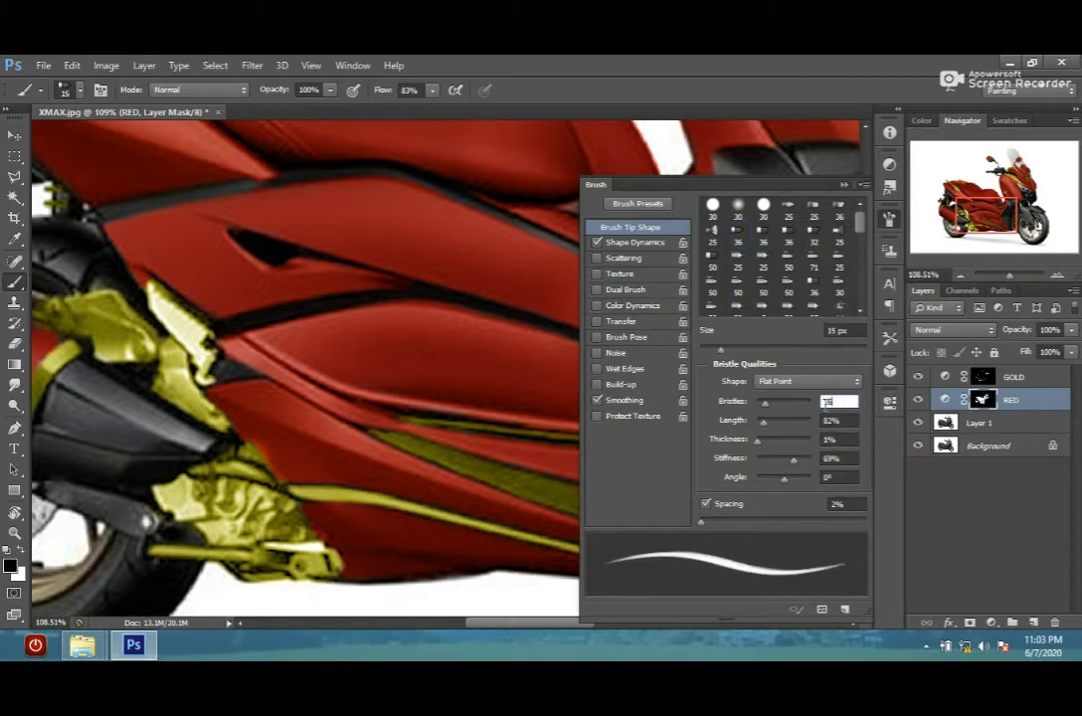
pyautogui.click(844, 185)
# - Stroke the lower side-panel path with the brush
pyautogui.press('p')
pyautogui.scroll(3, 629, 426)
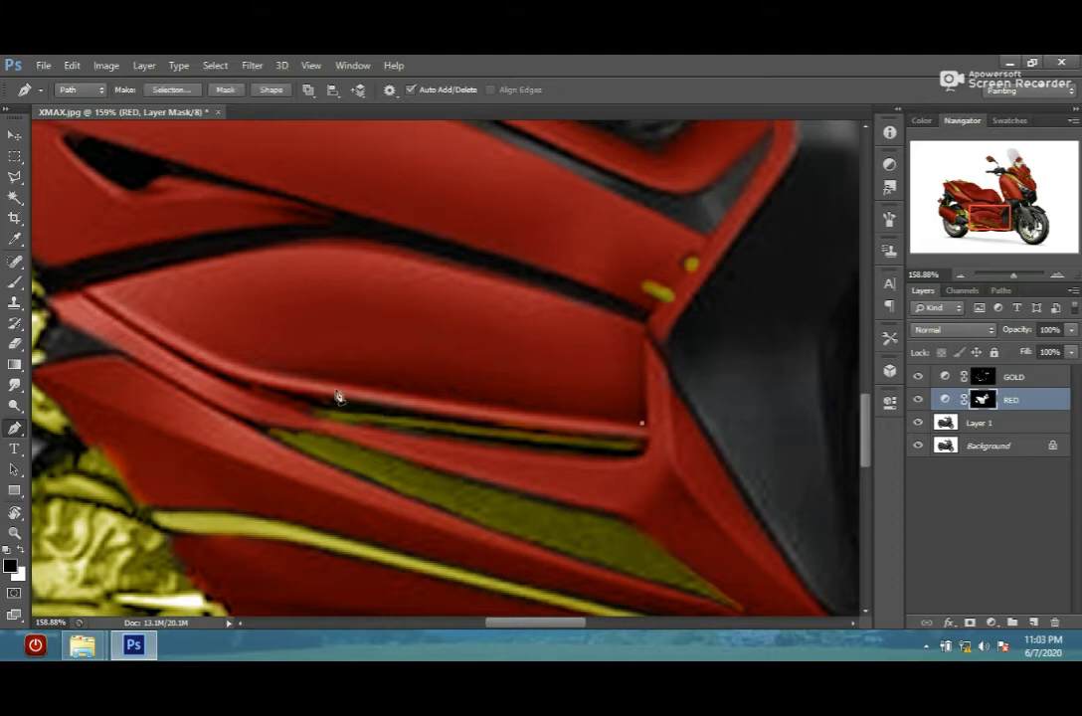
pyautogui.hscroll(-3, 92, 302)
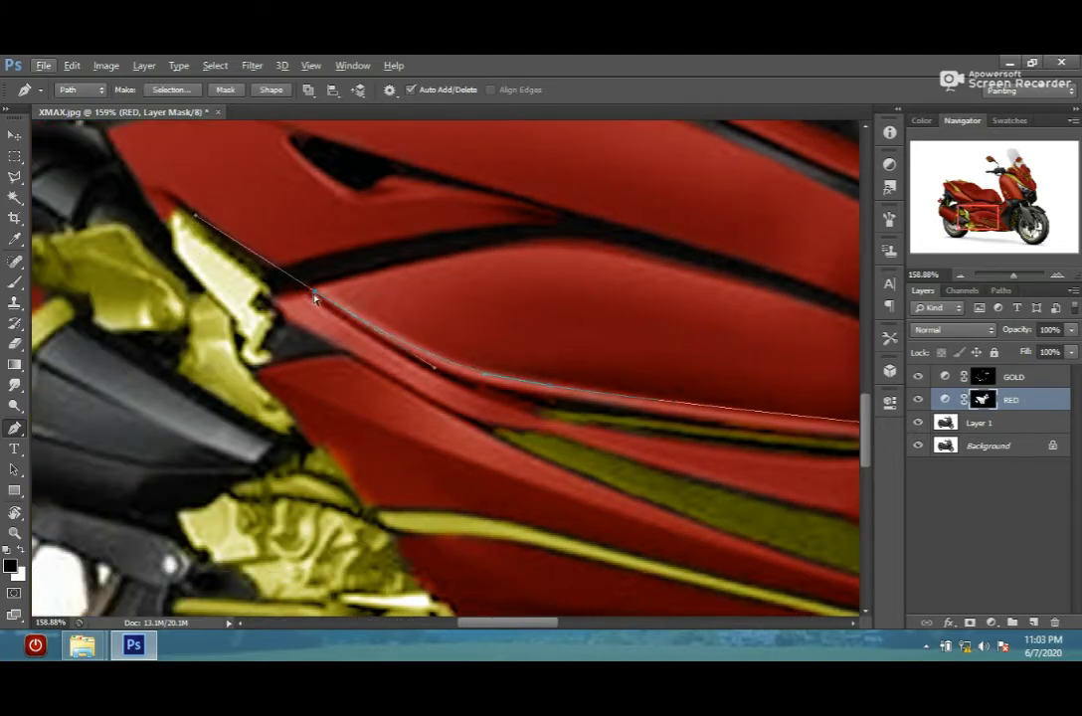
pyautogui.scroll(-2, 288, 291)
pyautogui.hscroll(3, 274, 287)
pyautogui.rightClick(401, 253)
pyautogui.click(476, 362)
pyautogui.click(649, 255)
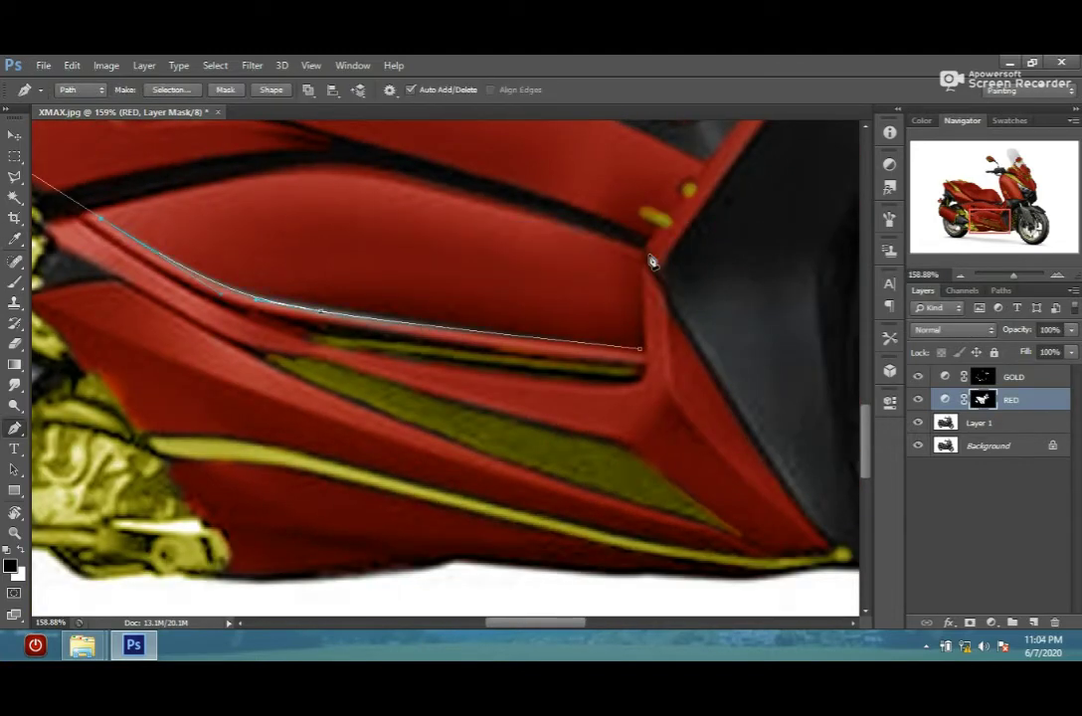
# - Rotate the canvas view and stroke the side-panel path with the brush again
pyautogui.click(15, 514)
pyautogui.scroll(-2, 796, 389)
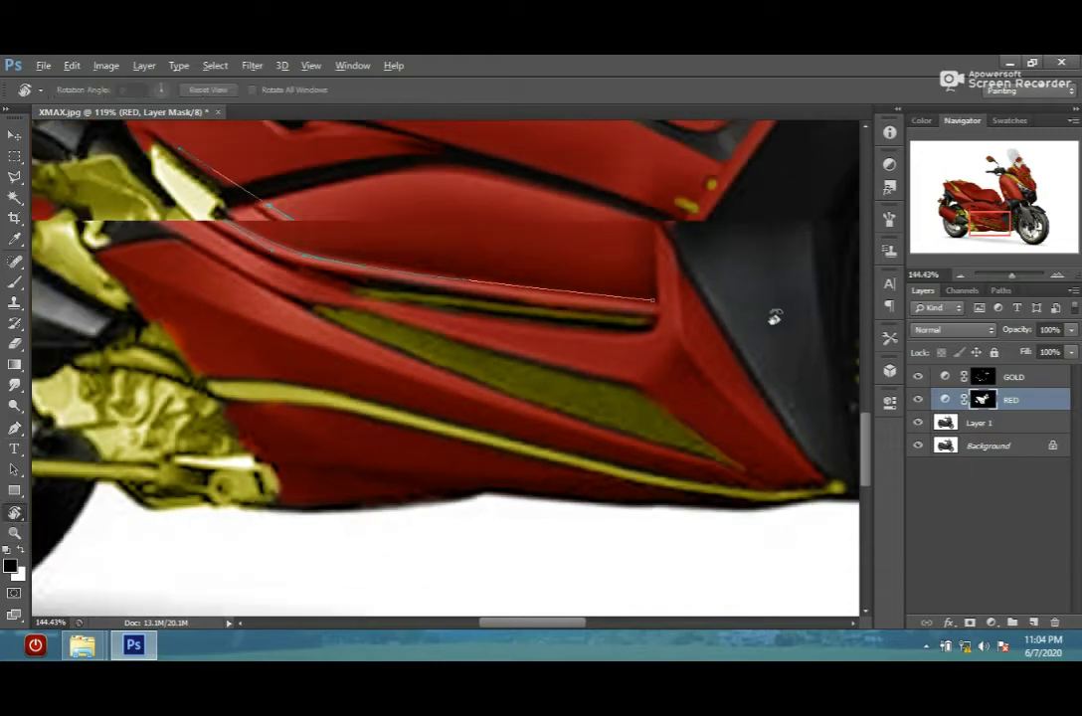
pyautogui.scroll(-2, 786, 359)
pyautogui.scroll(-2, 432, 313)
pyautogui.press('p')
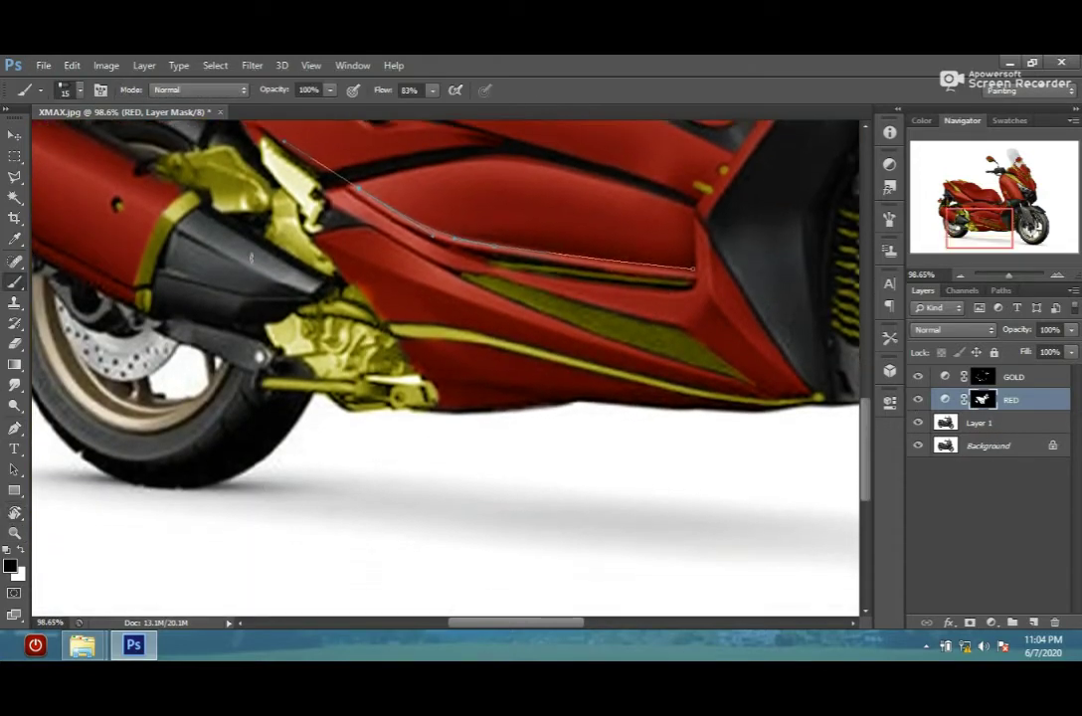
pyautogui.scroll(2, 432, 312)
pyautogui.rightClick(362, 228)
pyautogui.click(438, 336)
pyautogui.click(646, 255)
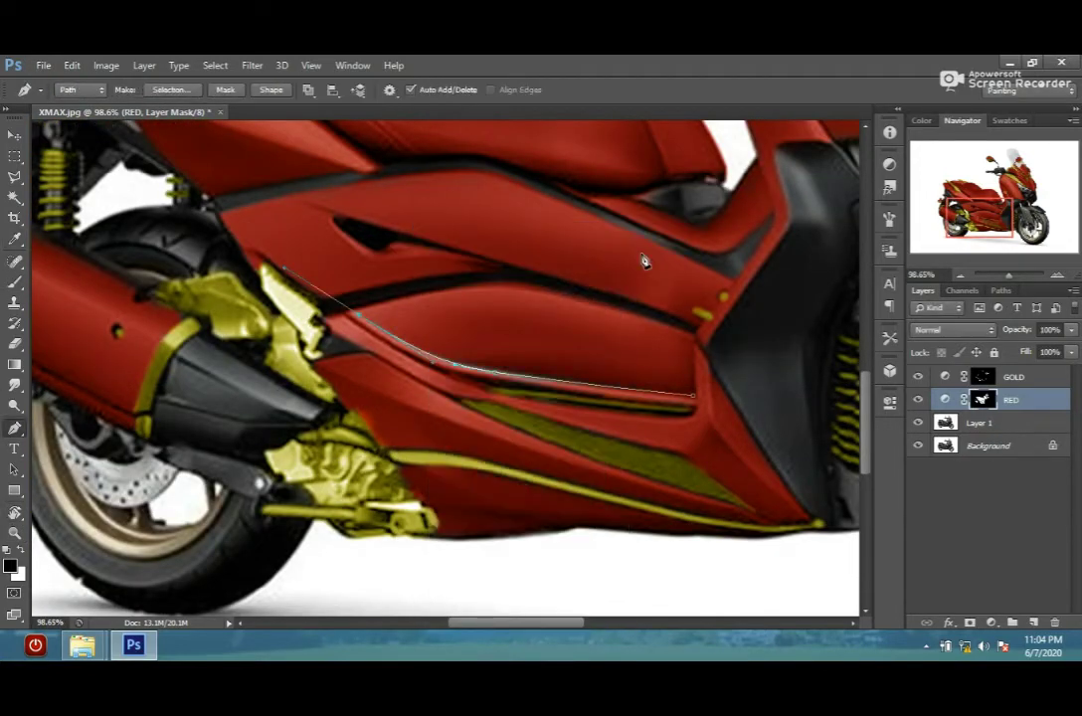
pyautogui.scroll(2, 299, 468)
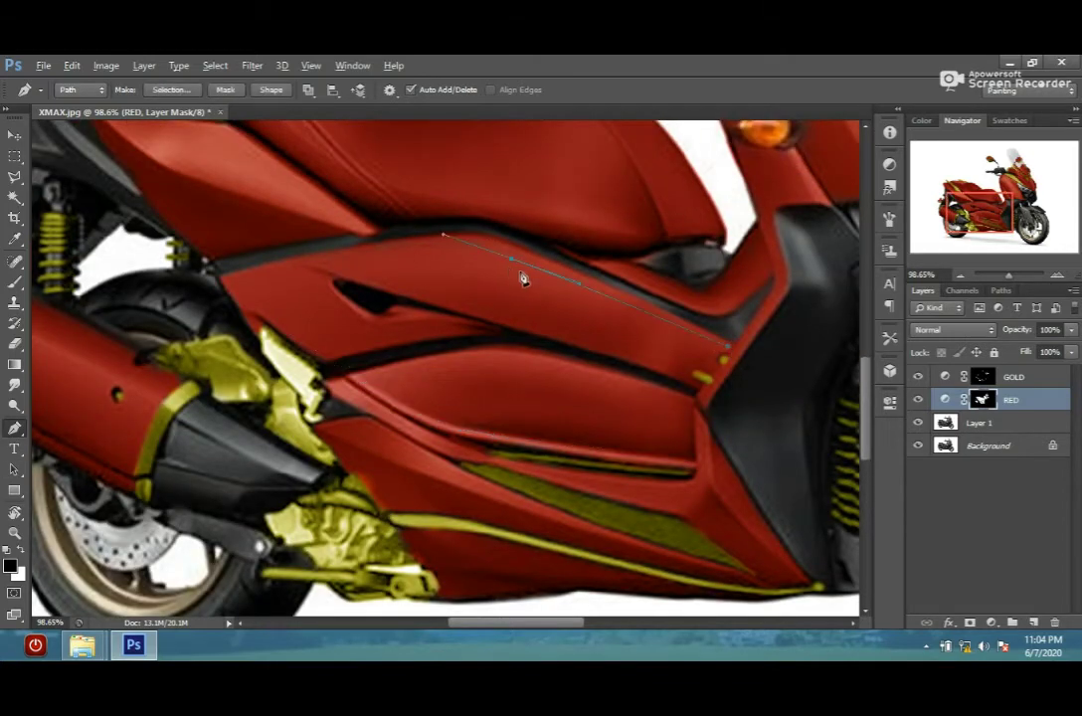
# - Cancel the path stroke and set a bristle brush preset to 15 px
pyautogui.scroll(3, 525, 279)
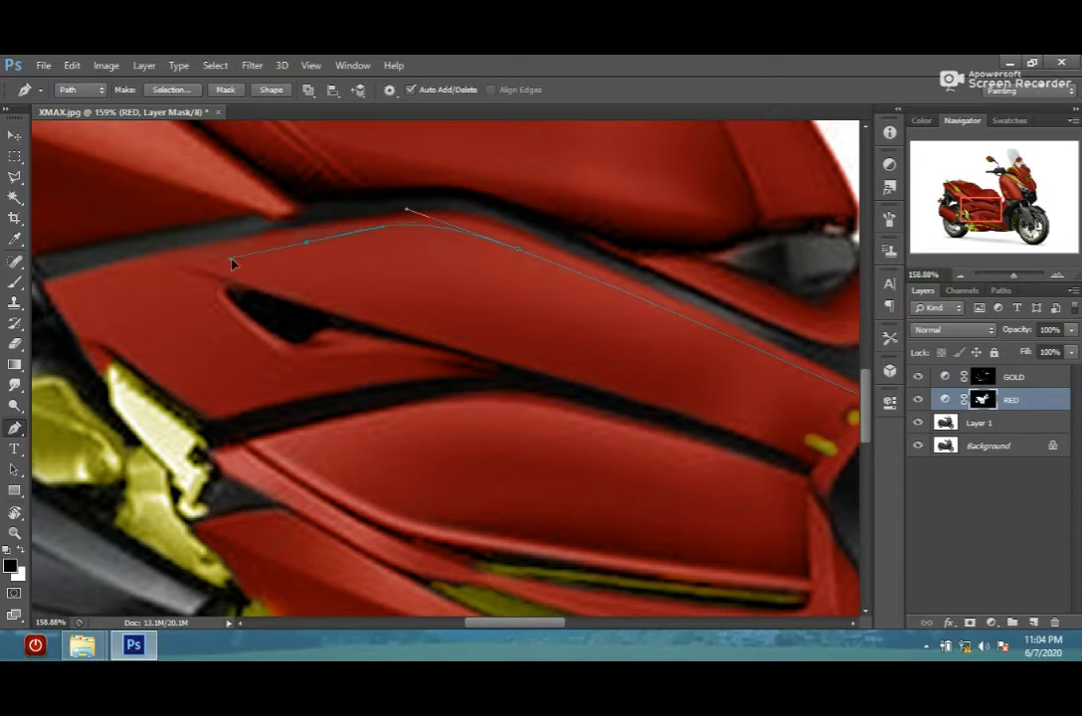
pyautogui.rightClick(367, 221)
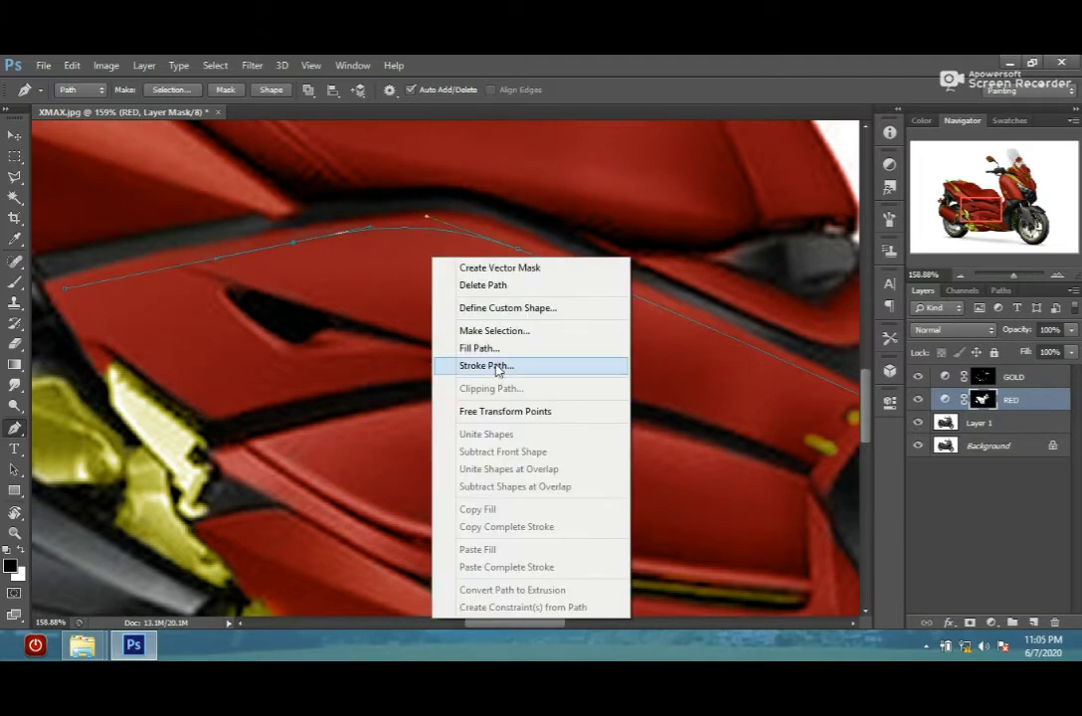
pyautogui.click(430, 325)
pyautogui.click(649, 256)
pyautogui.press('b')
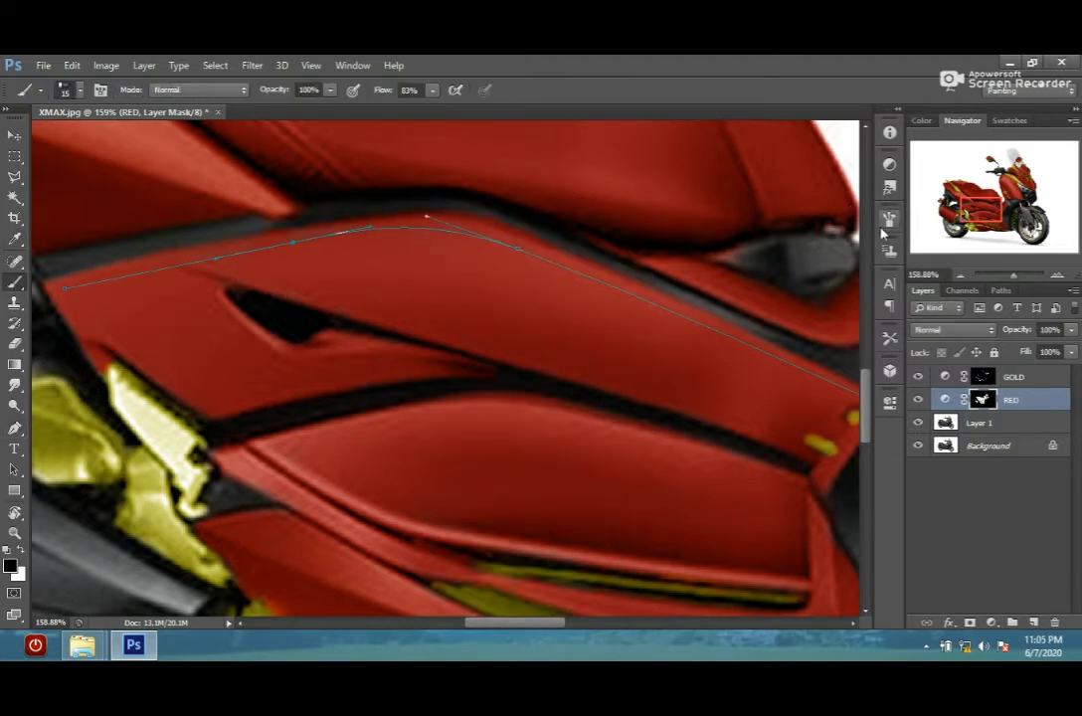
pyautogui.press('F5')
pyautogui.click(752, 242)
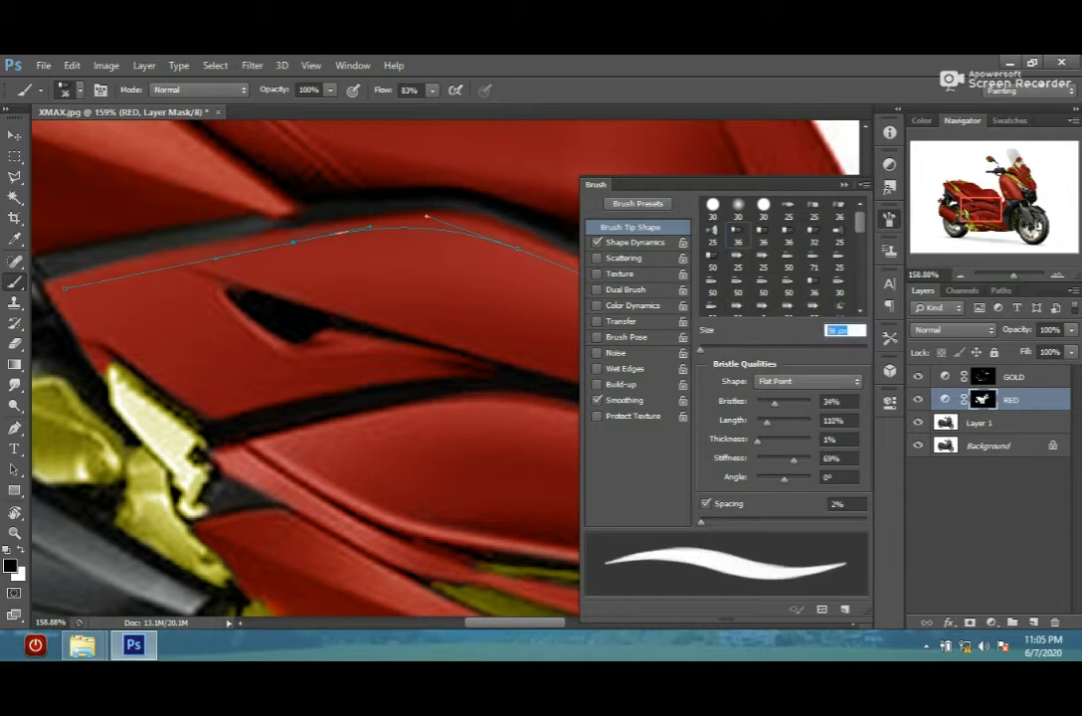
pyautogui.write('15')
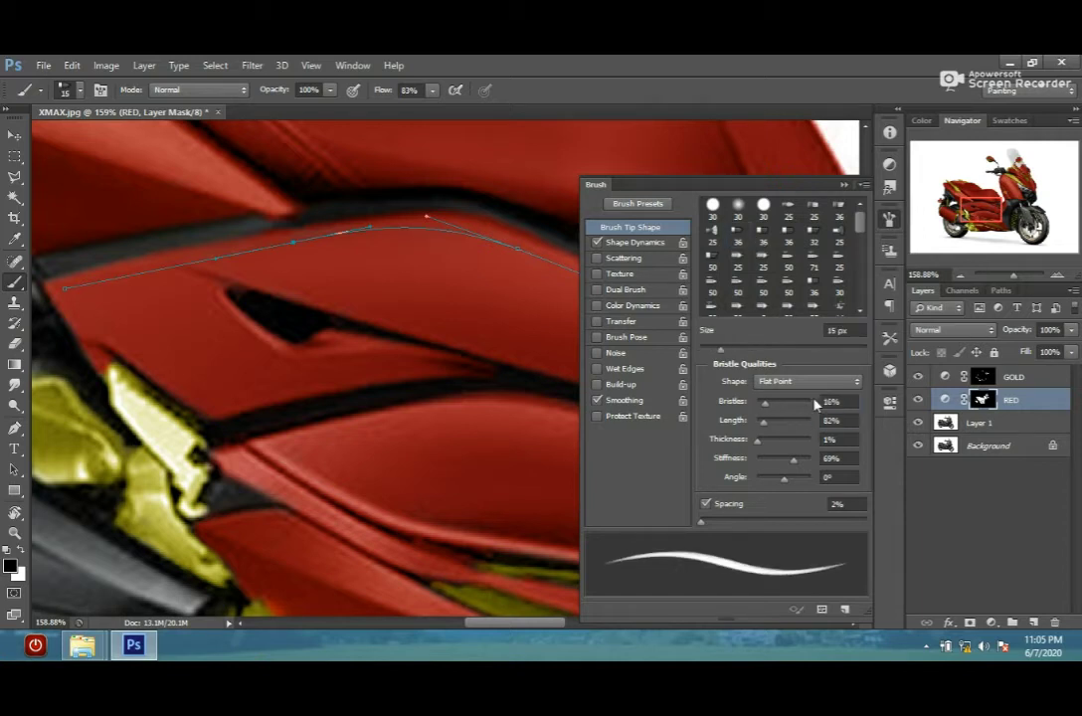
pyautogui.press('F5')
# - Stroke the upper-edge path with the 15 px brush
pyautogui.rightClick(528, 256)
pyautogui.press('p')
pyautogui.rightClick(471, 258)
pyautogui.click(519, 369)
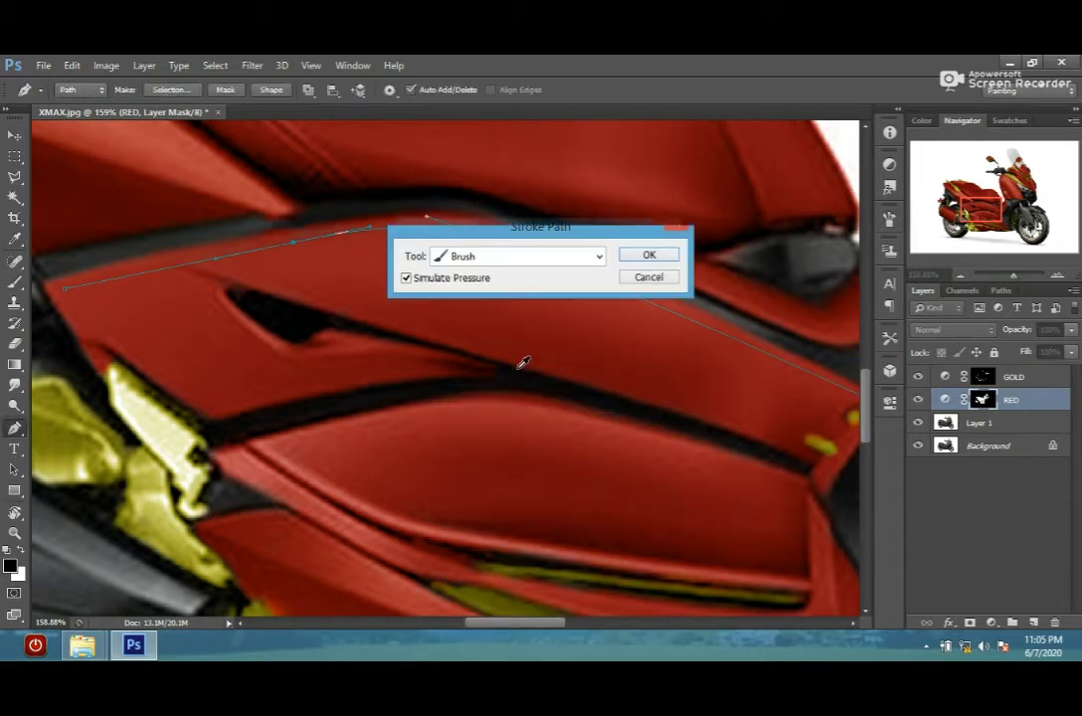
pyautogui.press('Return')
# - Recheck the brush settings, restroke the path, and hide the path outline
pyautogui.click(13, 286)
pyautogui.press('F5')
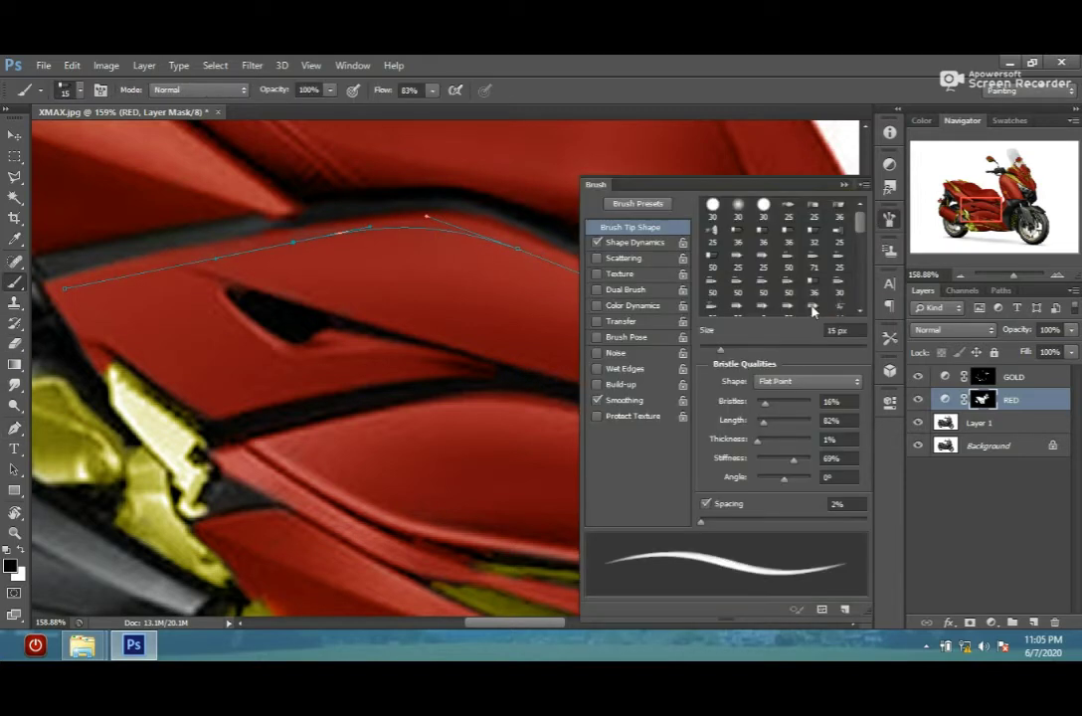
pyautogui.click(14, 429)
pyautogui.rightClick(296, 231)
pyautogui.click(422, 343)
pyautogui.press('Return')
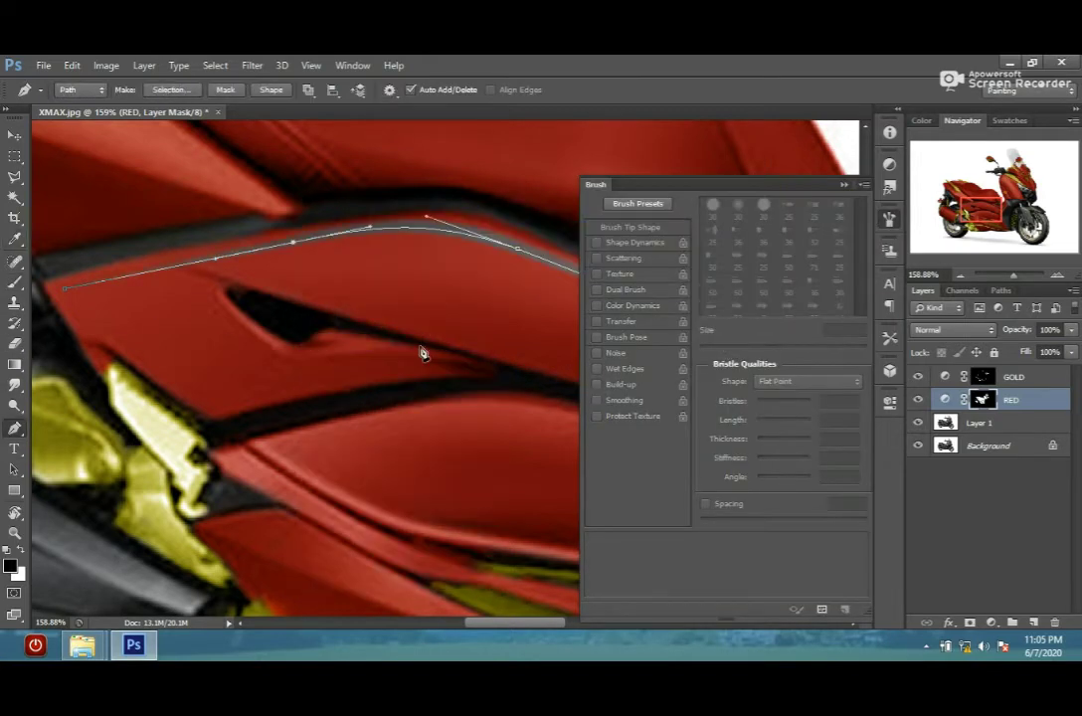
pyautogui.press('Return')
pyautogui.press('F5')
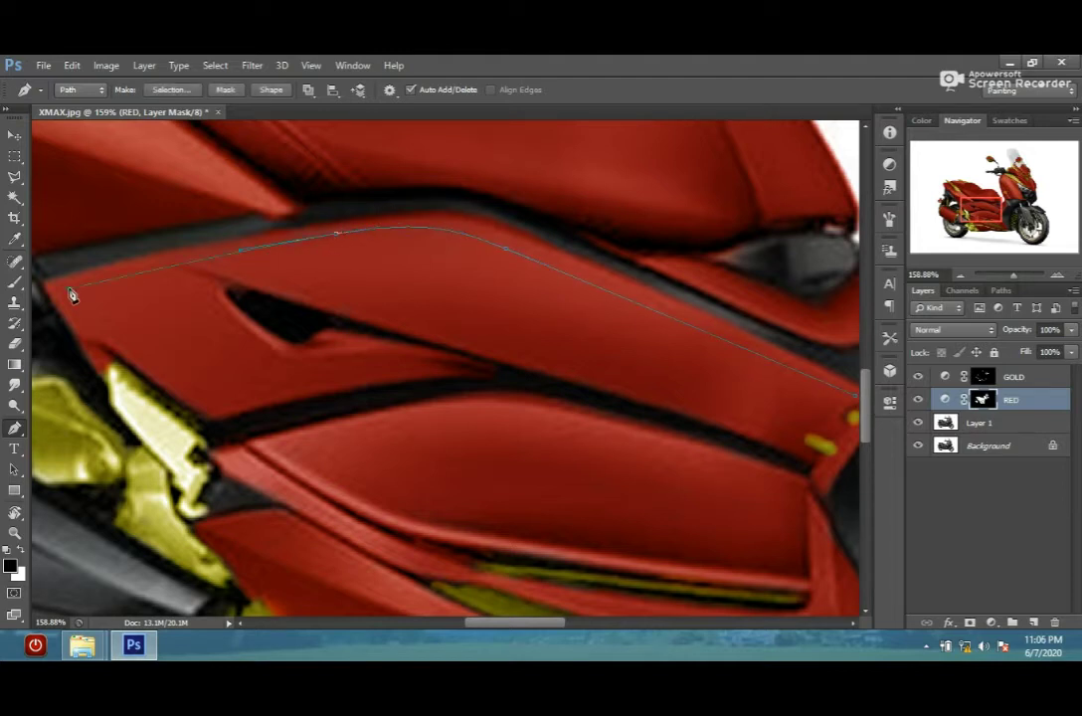
# - Stroke the path onto the GOLD layer as a thin gold pinstripe
pyautogui.rightClick(318, 226)
pyautogui.click(406, 333)
pyautogui.rightClick(380, 244)
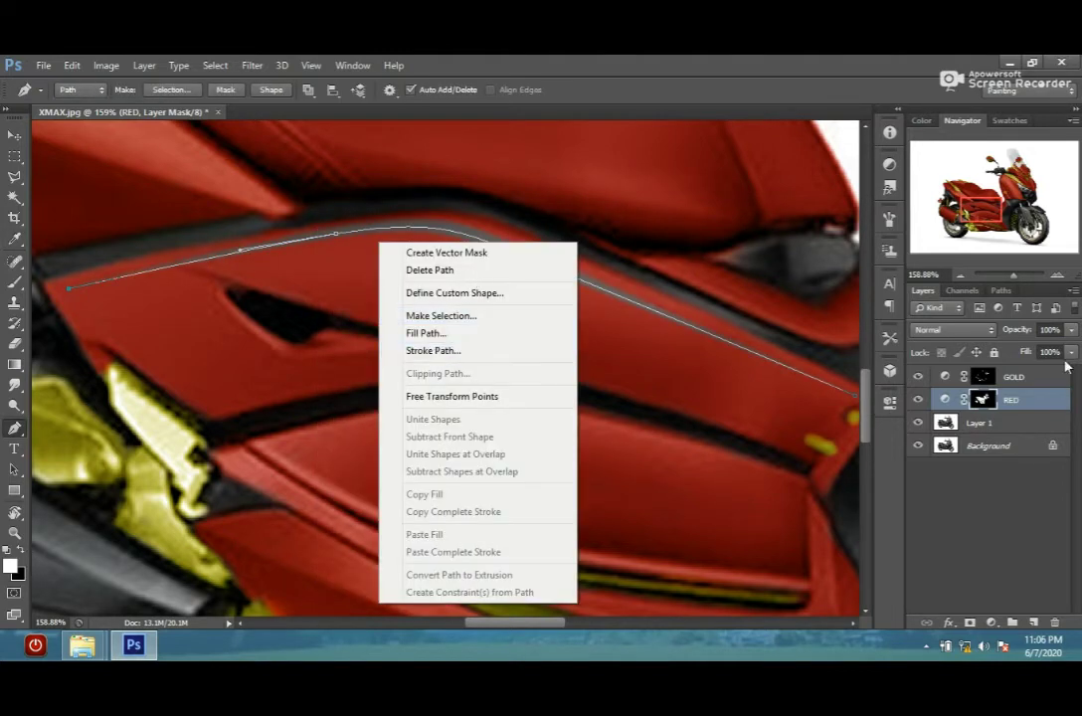
pyautogui.click(432, 350)
pyautogui.press('Return')
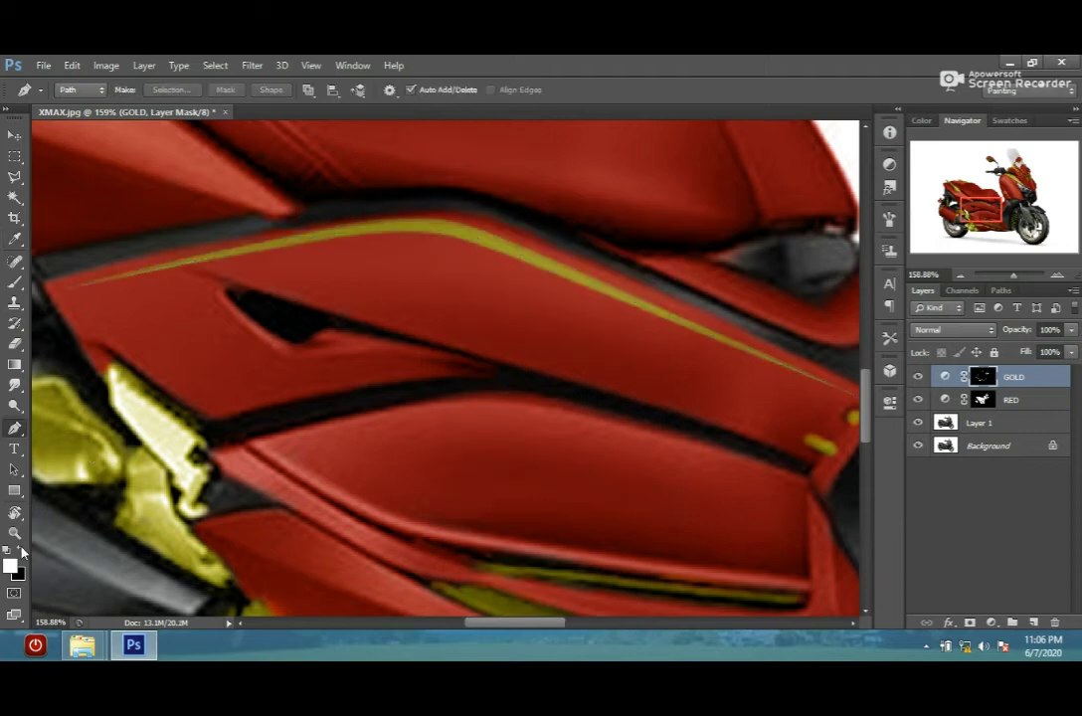
# - Stroke the side panel's crease path with a gold brush stroke
pyautogui.scroll(-2, 781, 398)
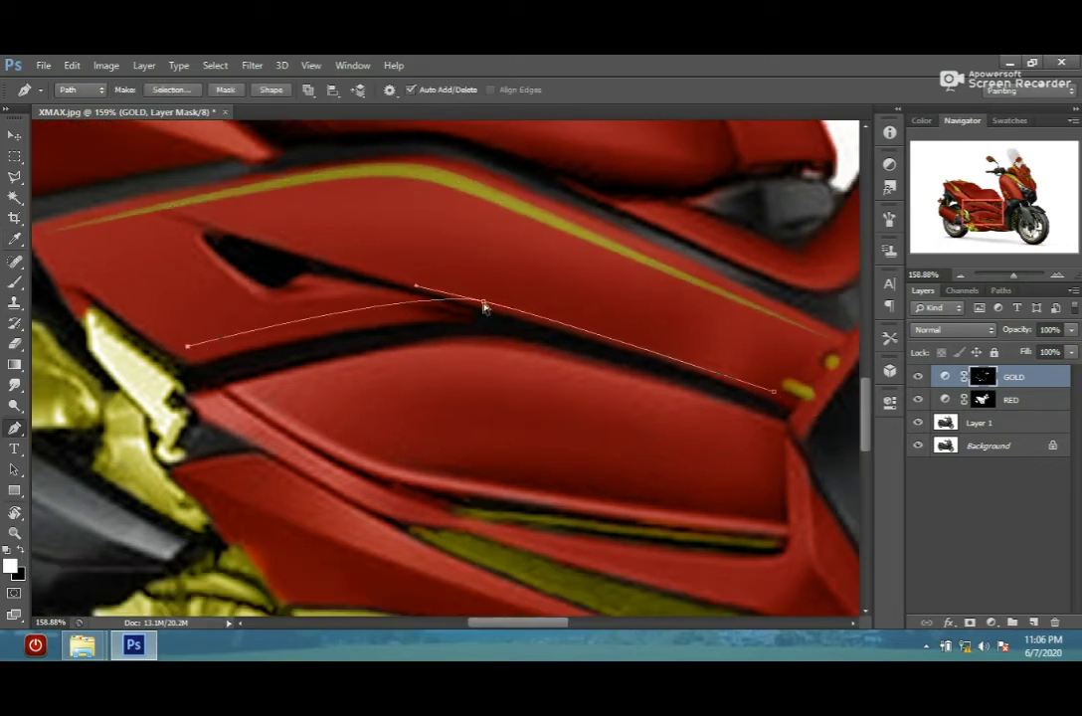
pyautogui.rightClick(392, 247)
pyautogui.click(1010, 399)
pyautogui.rightClick(297, 283)
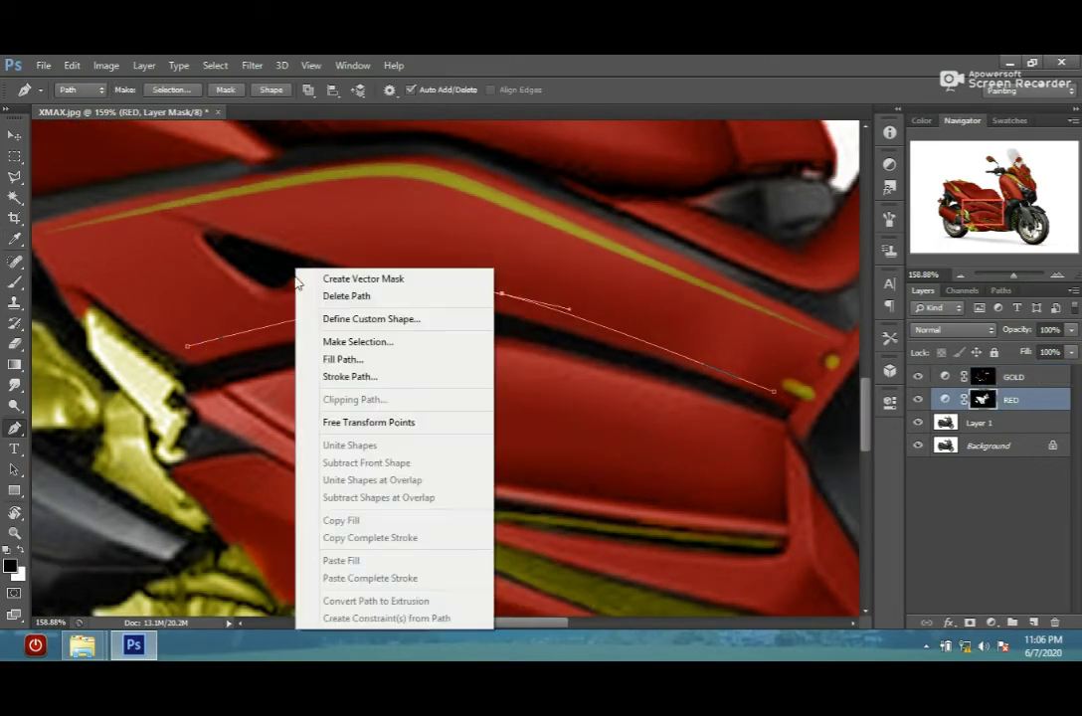
pyautogui.click(350, 376)
pyautogui.press('Return')
pyautogui.rightClick(317, 230)
pyautogui.click(454, 368)
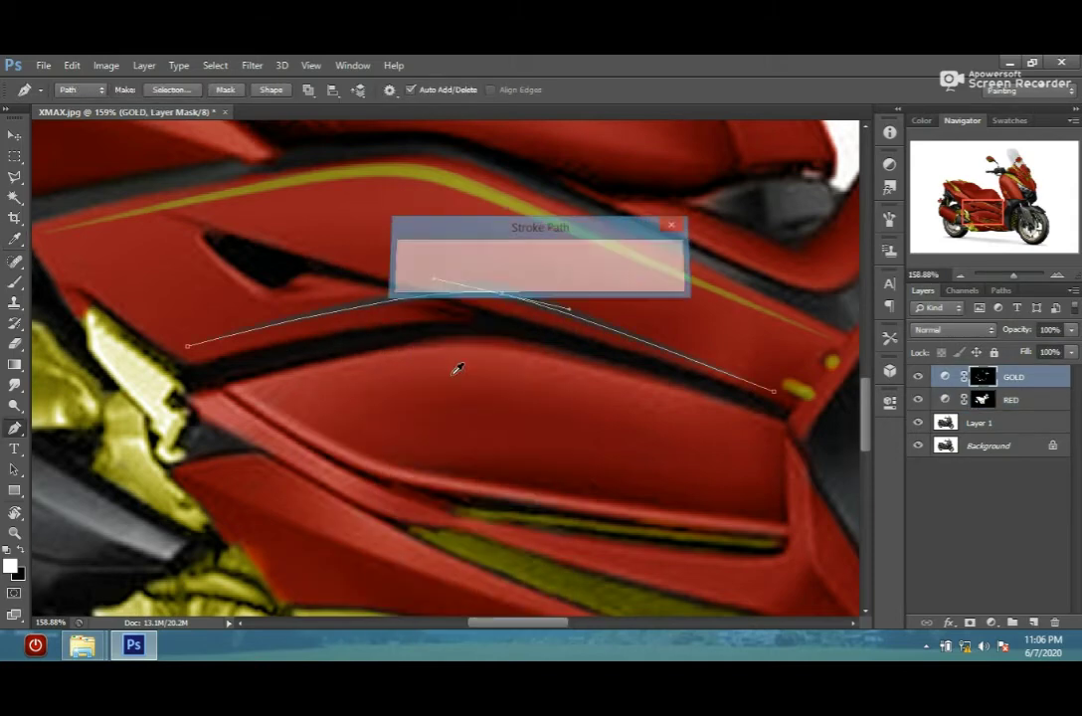
pyautogui.press('Return')
# - Stroke the panel's front-edge path in gold and hide the path
pyautogui.scroll(3, 394, 385)
pyautogui.scroll(2, 513, 341)
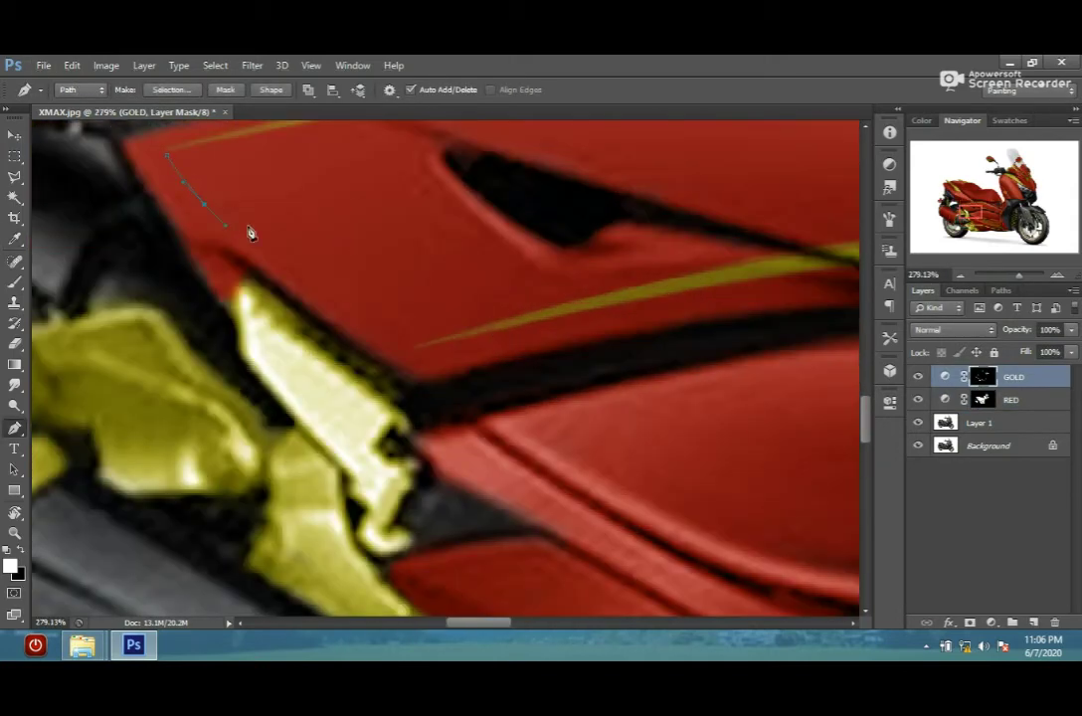
pyautogui.click(1010, 399)
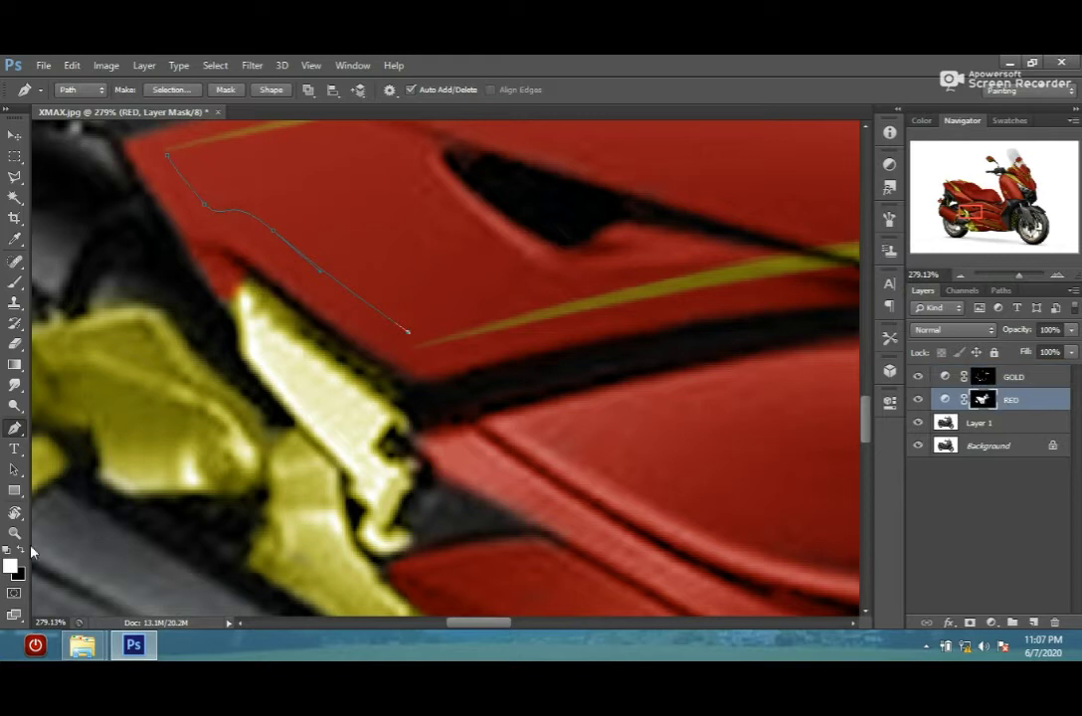
pyautogui.rightClick(255, 203)
pyautogui.click(350, 314)
pyautogui.press('Return')
pyautogui.click(1010, 376)
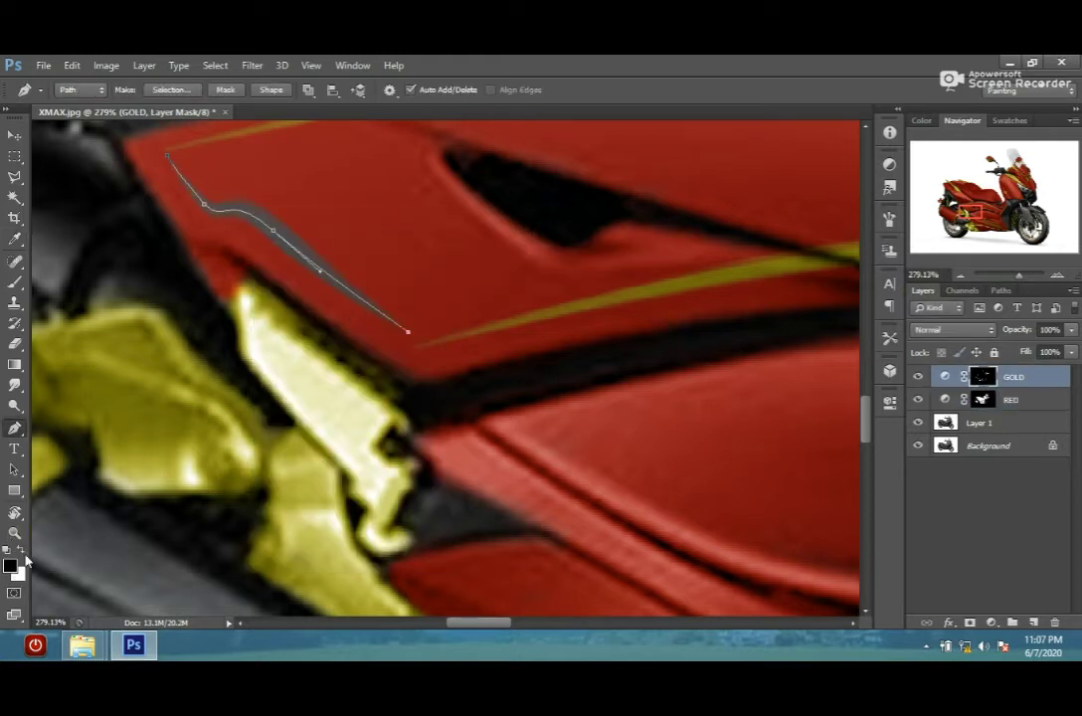
pyautogui.rightClick(303, 214)
pyautogui.click(389, 328)
pyautogui.press('Return')
# - Stroke the path just above the panel's vent in gold
pyautogui.scroll(2, 497, 253)
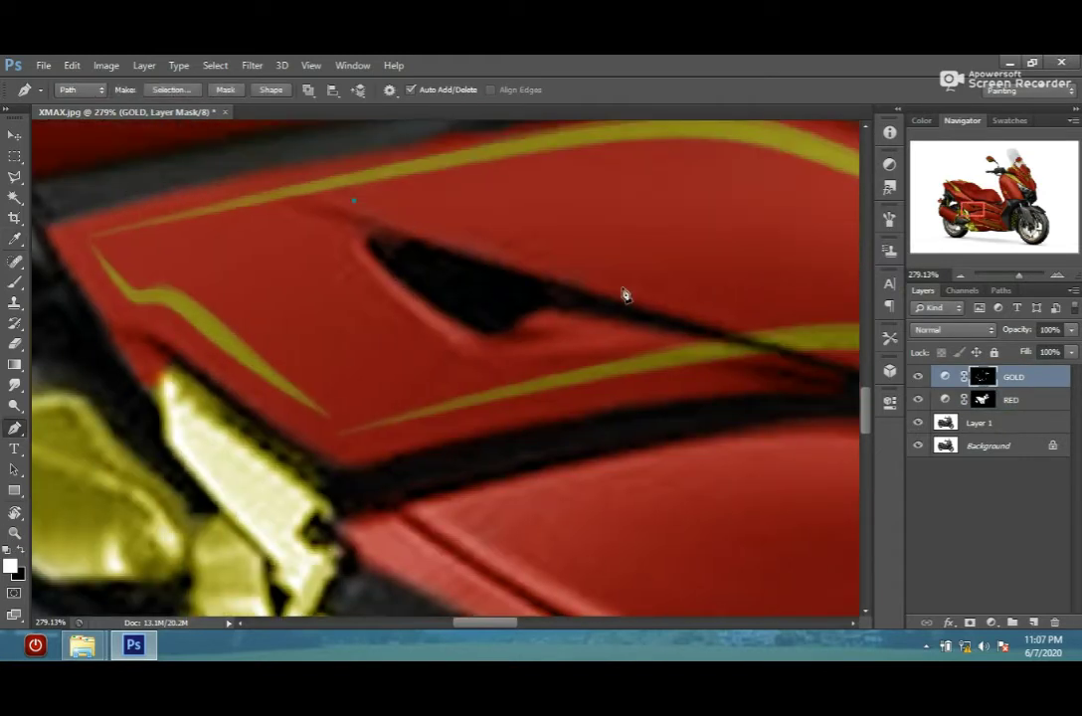
pyautogui.moveTo(788, 333); pyautogui.dragTo(724, 324)
pyautogui.hotkey('alt', '[')
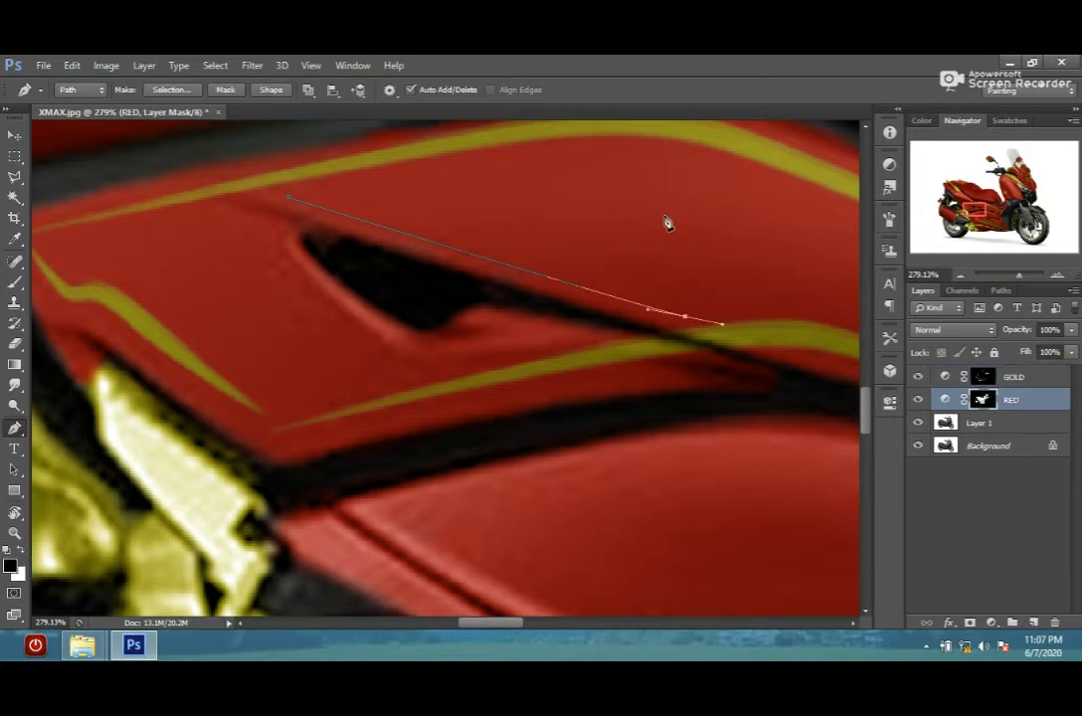
pyautogui.hotkey('alt', ']')
pyautogui.rightClick(563, 183)
pyautogui.click(637, 294)
pyautogui.press('Return')
pyautogui.rightClick(360, 213)
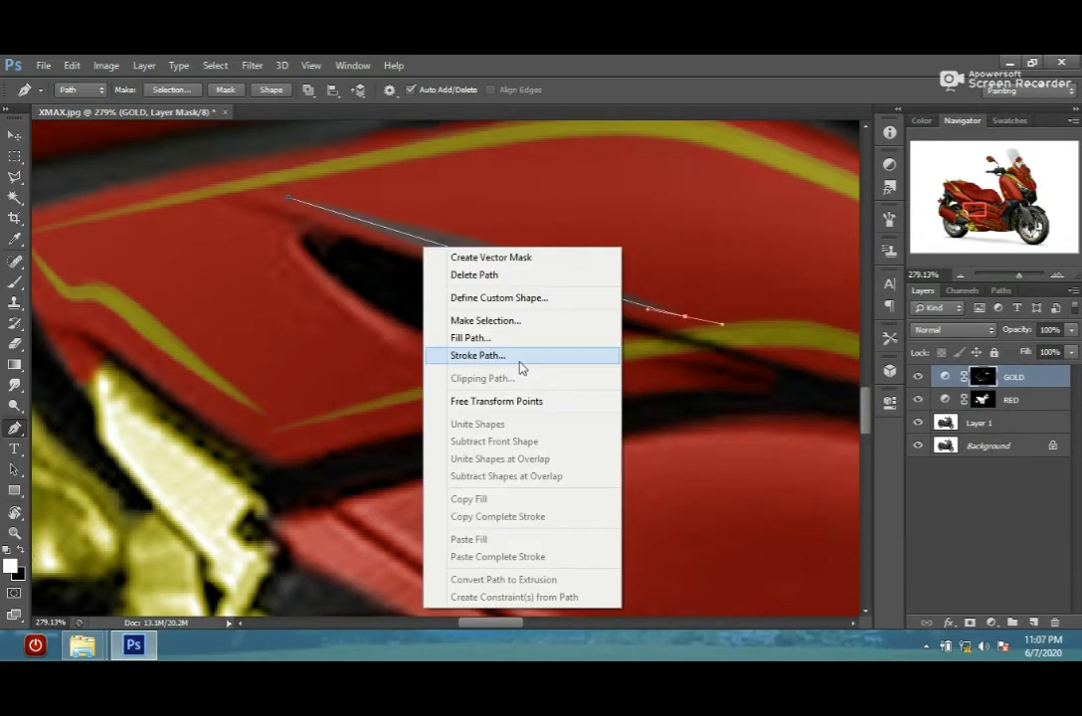
pyautogui.click(519, 365)
pyautogui.press('Return')
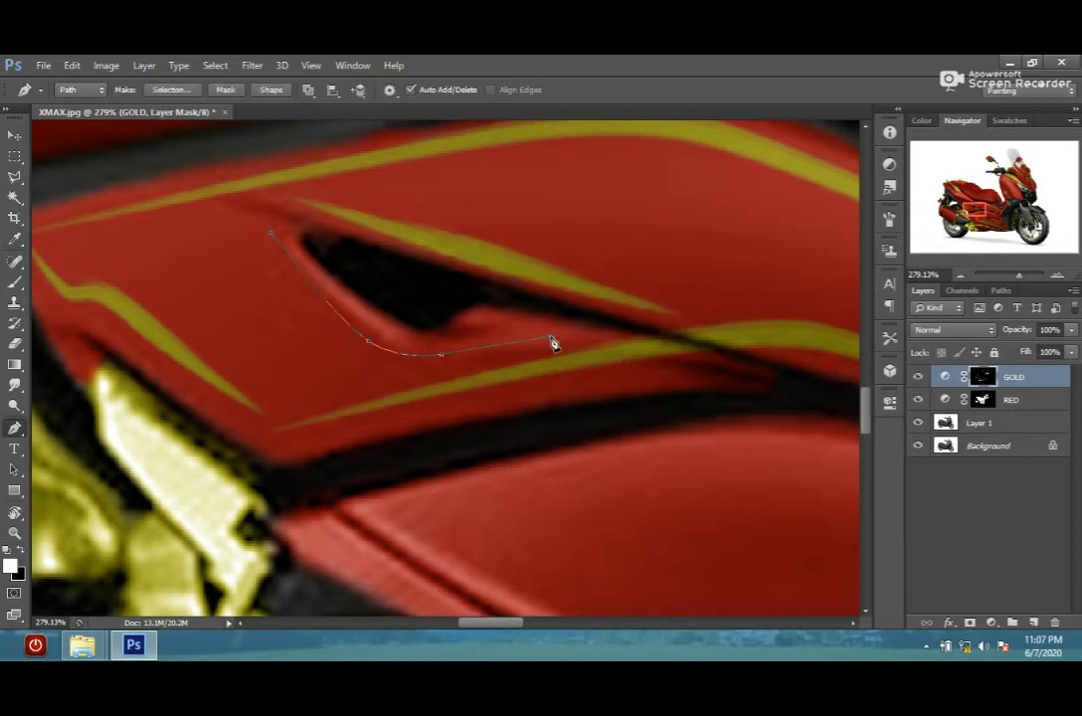
# - Stroke the vent path in gold, swapping foreground and background colours
pyautogui.rightClick(409, 214)
pyautogui.click(1043, 409)
pyautogui.rightClick(567, 269)
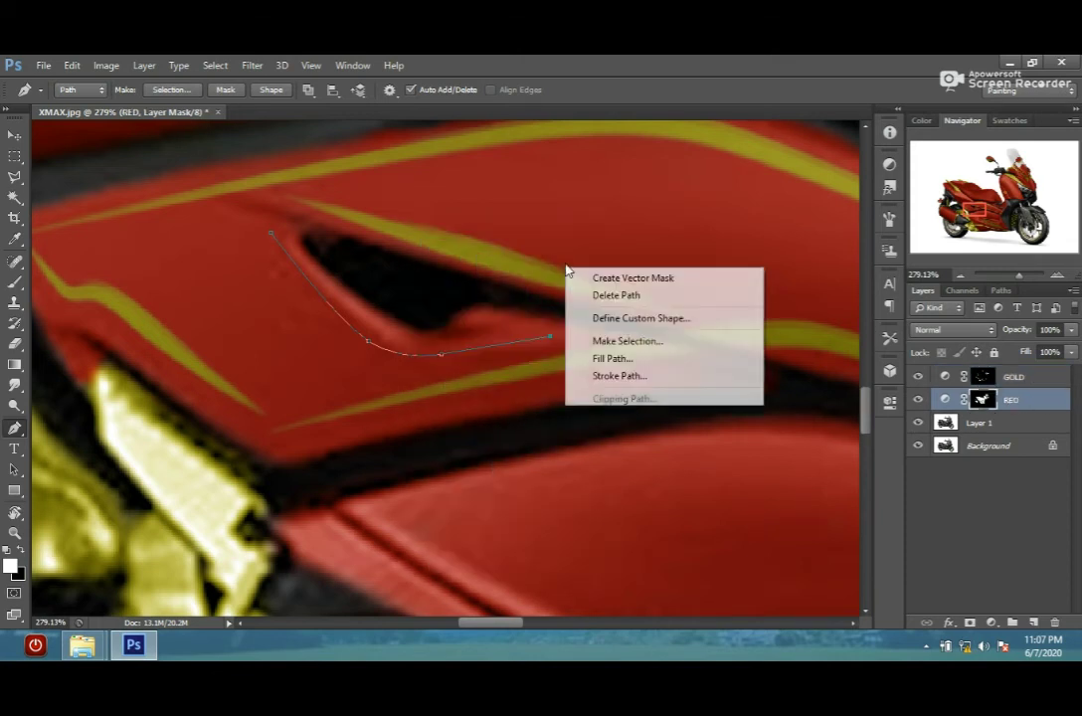
pyautogui.click(612, 374)
pyautogui.press('Return')
pyautogui.click(19, 552)
pyautogui.rightClick(458, 139)
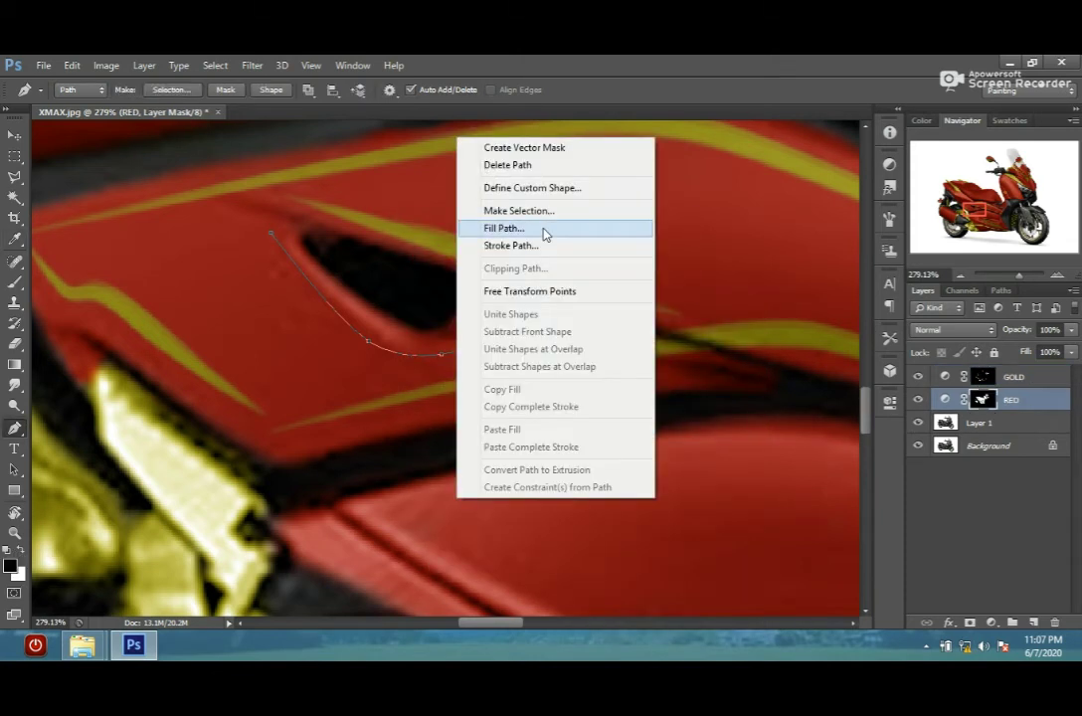
pyautogui.click(497, 243)
pyautogui.press('Return')
pyautogui.rightClick(423, 254)
pyautogui.click(491, 355)
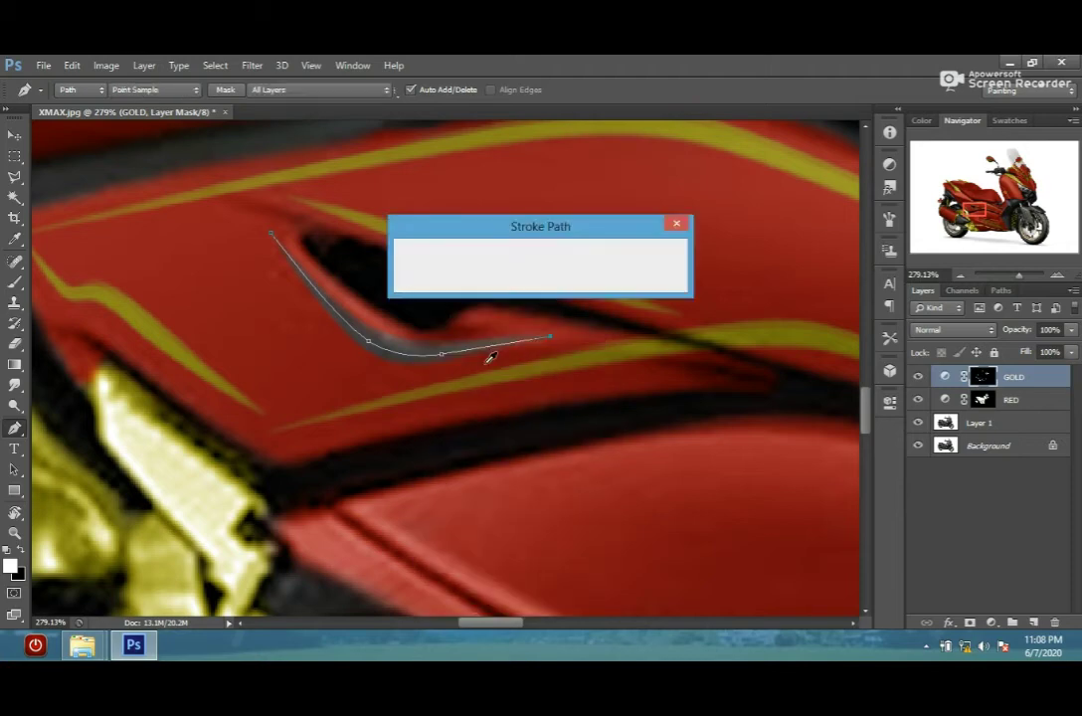
pyautogui.press('Return')
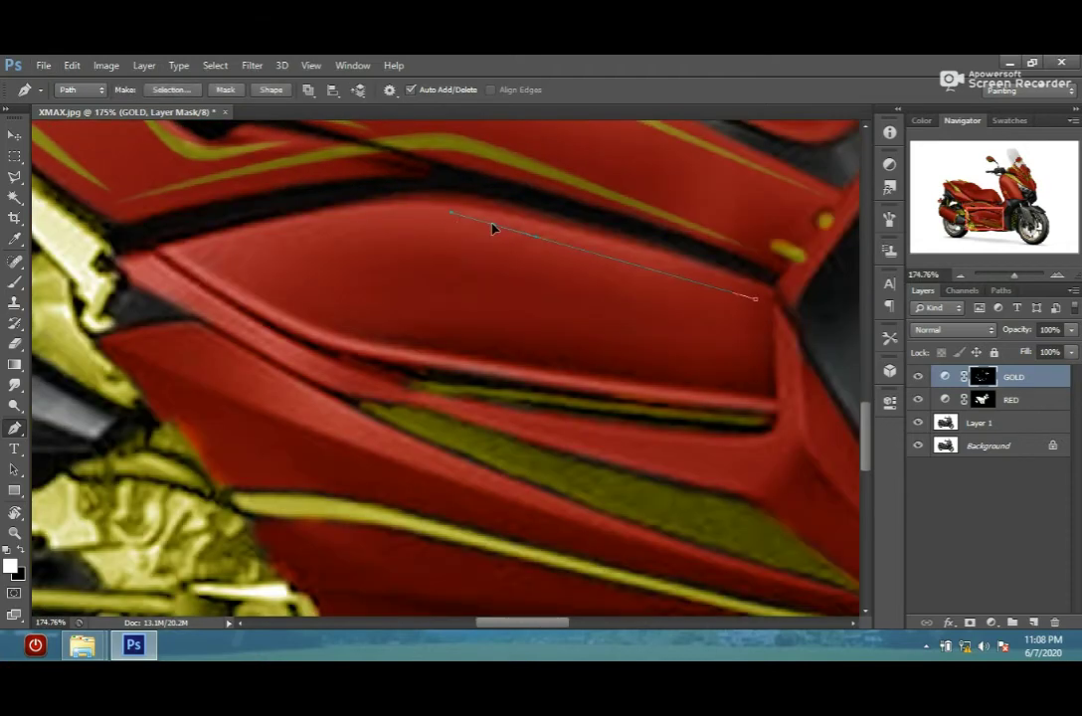
# - Add a curved point to the lower-panel path and stroke it in gold
pyautogui.moveTo(199, 257); pyautogui.dragTo(85, 323)
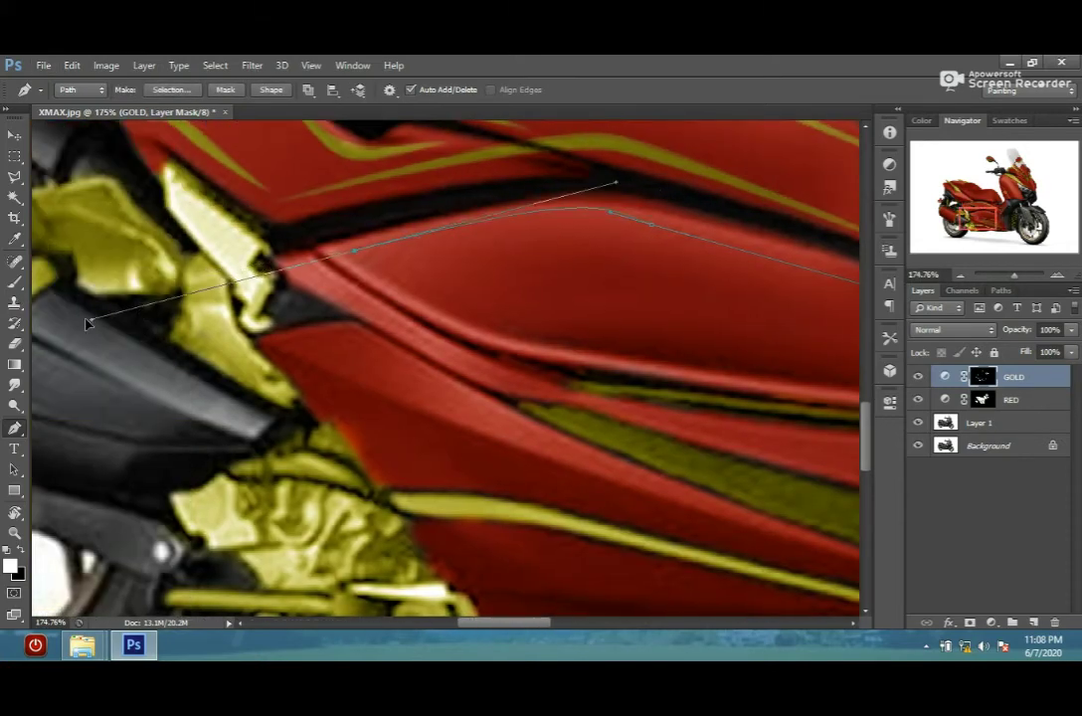
pyautogui.click(982, 400)
pyautogui.rightClick(388, 240)
pyautogui.click(448, 344)
pyautogui.click(983, 377)
pyautogui.rightClick(478, 237)
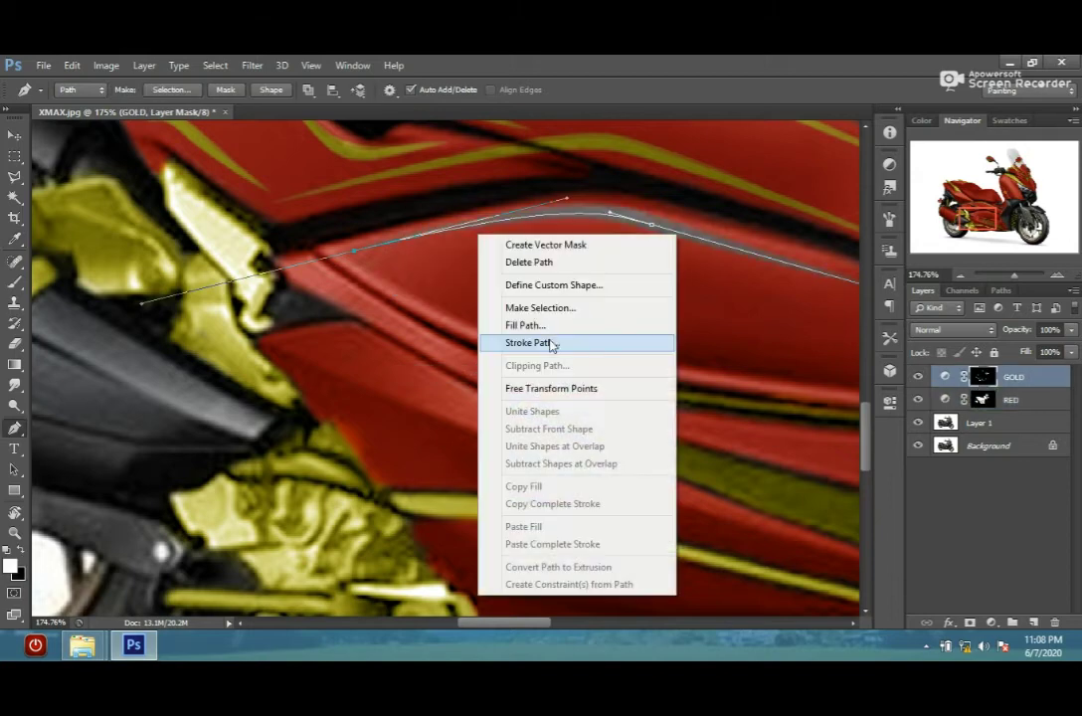
pyautogui.click(553, 343)
# - Reset colours to black and white with white foreground for the new lower-panel path
pyautogui.scroll(-3, 756, 378)
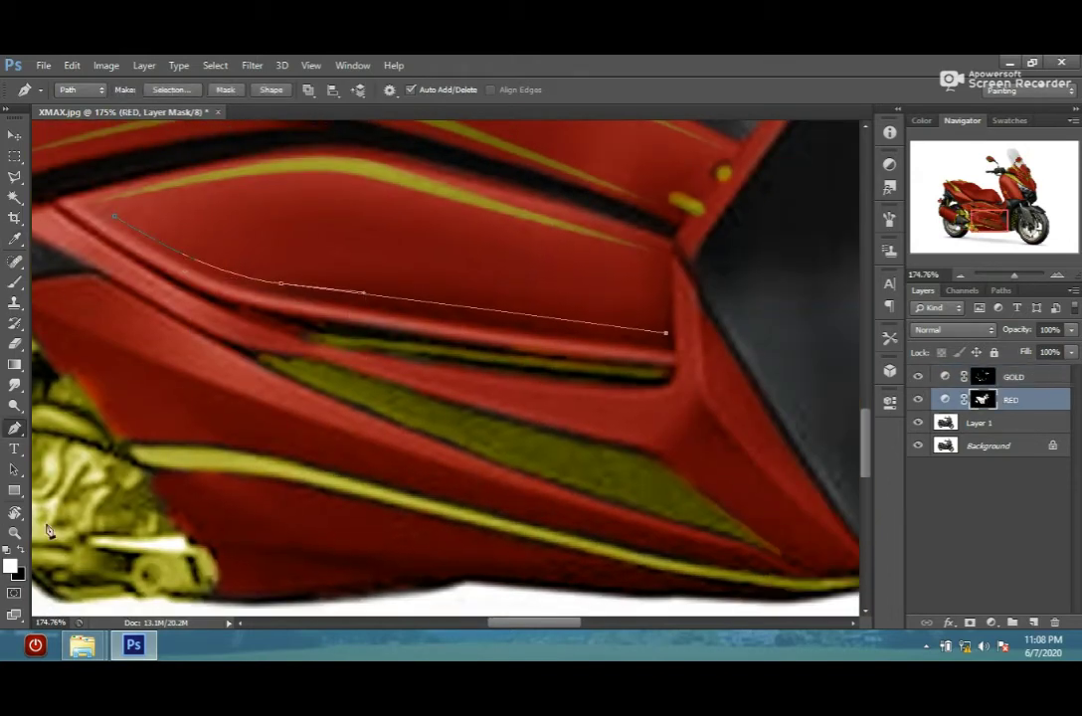
pyautogui.rightClick(286, 241)
pyautogui.click(389, 317)
pyautogui.click(7, 550)
pyautogui.click(20, 549)
pyautogui.rightClick(271, 236)
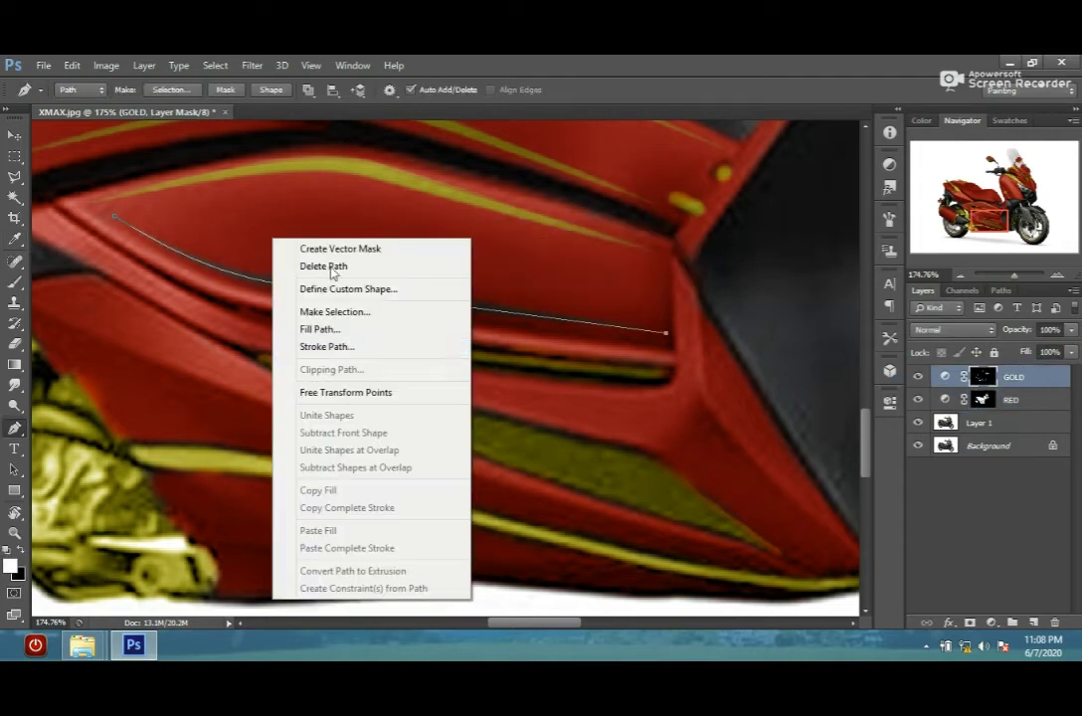
pyautogui.click(348, 346)
# - Start tracing the tapering panel piece's upper edge with Pen anchors
pyautogui.scroll(2, 580, 401)
pyautogui.scroll(2, 157, 287)
pyautogui.hscroll(-2, 139, 264)
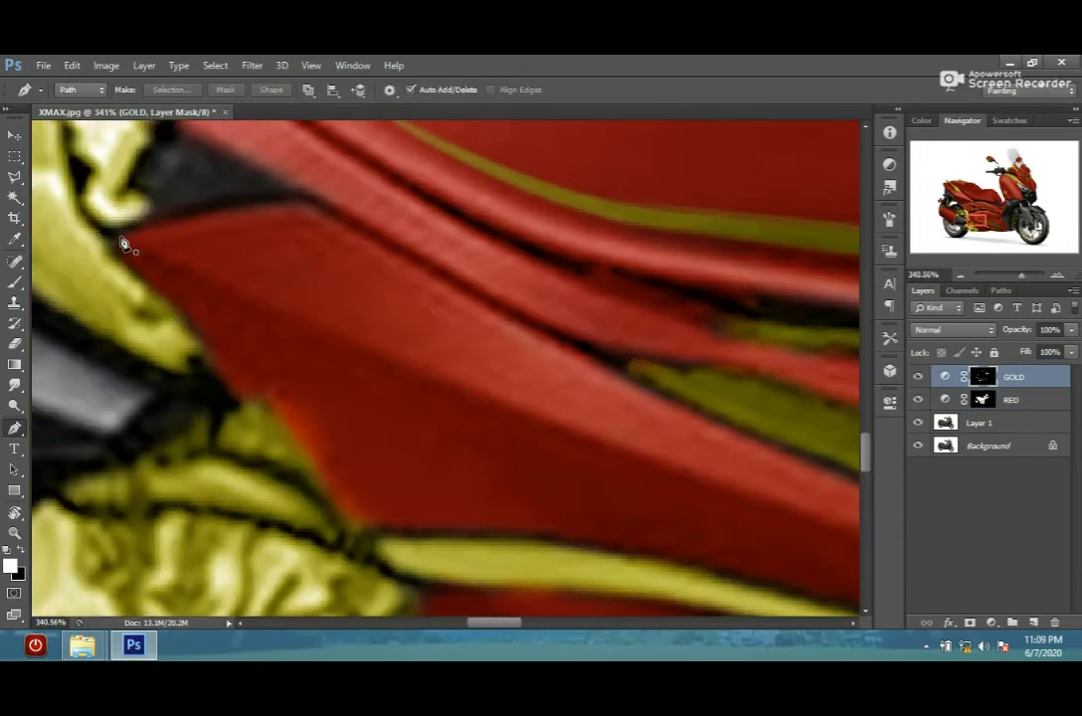
pyautogui.scroll(-2, 476, 304)
pyautogui.hscroll(2, 475, 304)
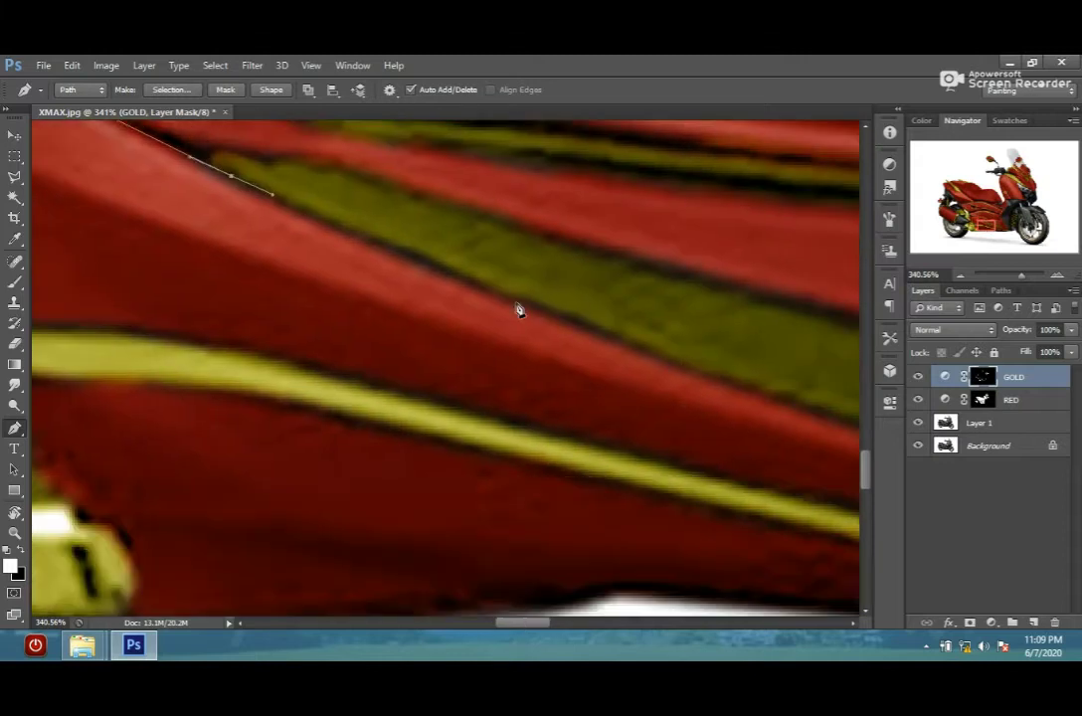
pyautogui.scroll(-2, 418, 253)
pyautogui.hscroll(4, 435, 265)
pyautogui.scroll(-1, 435, 266)
pyautogui.click(366, 264)
pyautogui.click(412, 273)
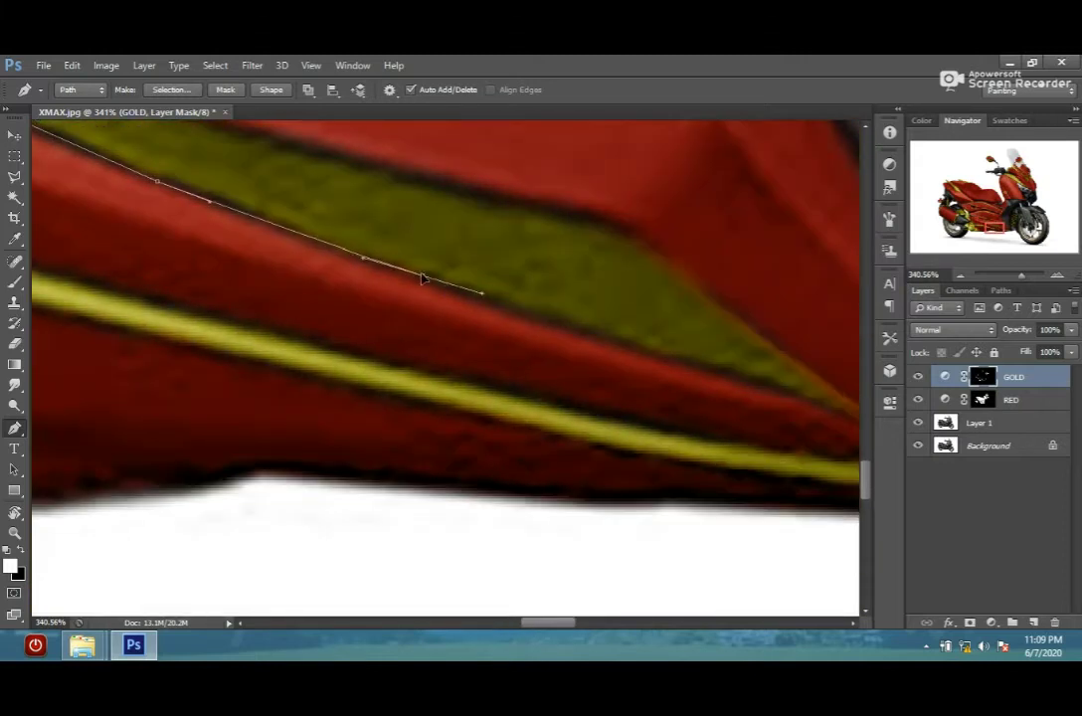
# - Extend the outline to the panel's tip and back along its lower edge
pyautogui.hscroll(5, 570, 309)
pyautogui.scroll(-1, 570, 309)
pyautogui.click(405, 294)
pyautogui.click(460, 316)
pyautogui.click(517, 344)
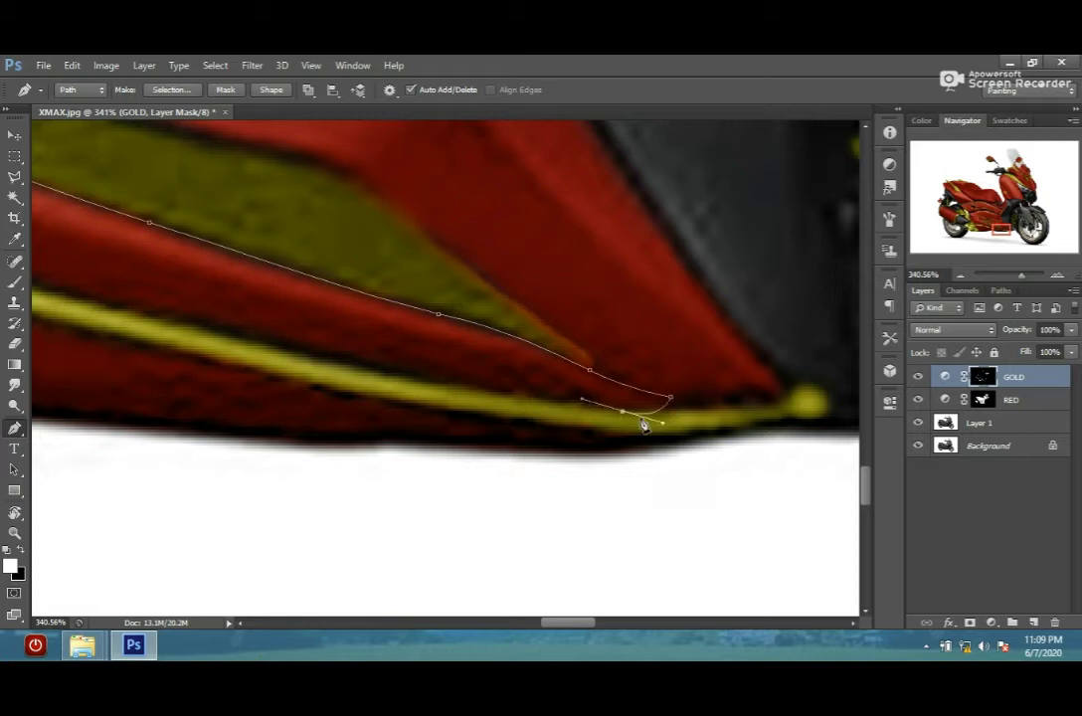
pyautogui.scroll(3, 358, 319)
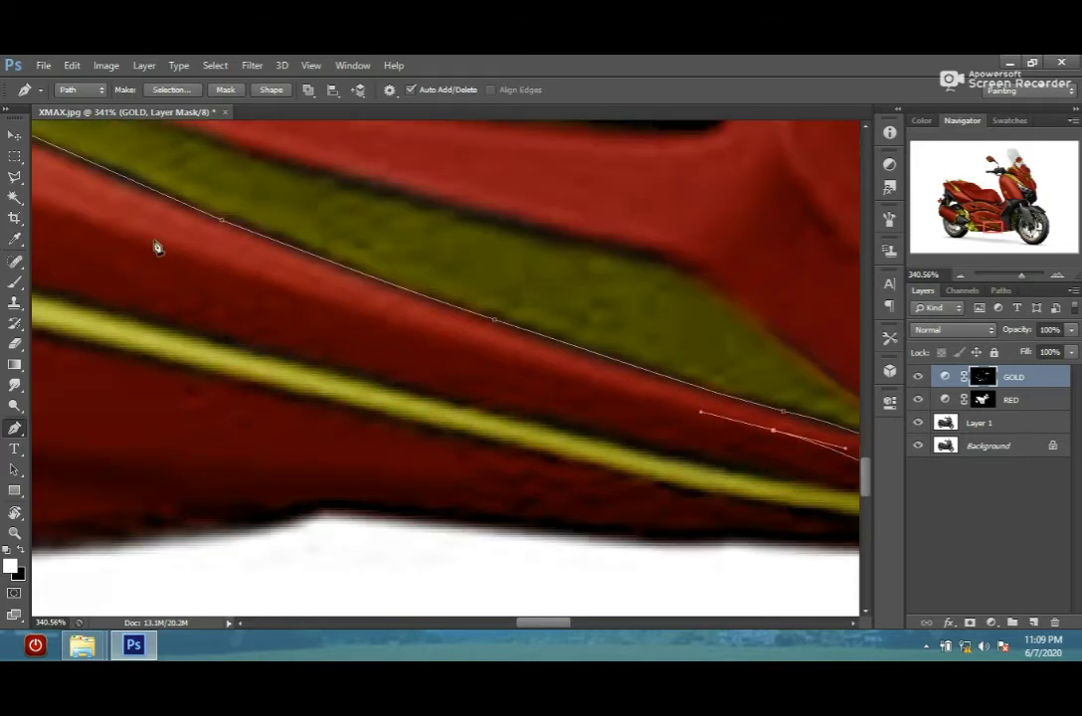
pyautogui.hscroll(-3, 225, 263)
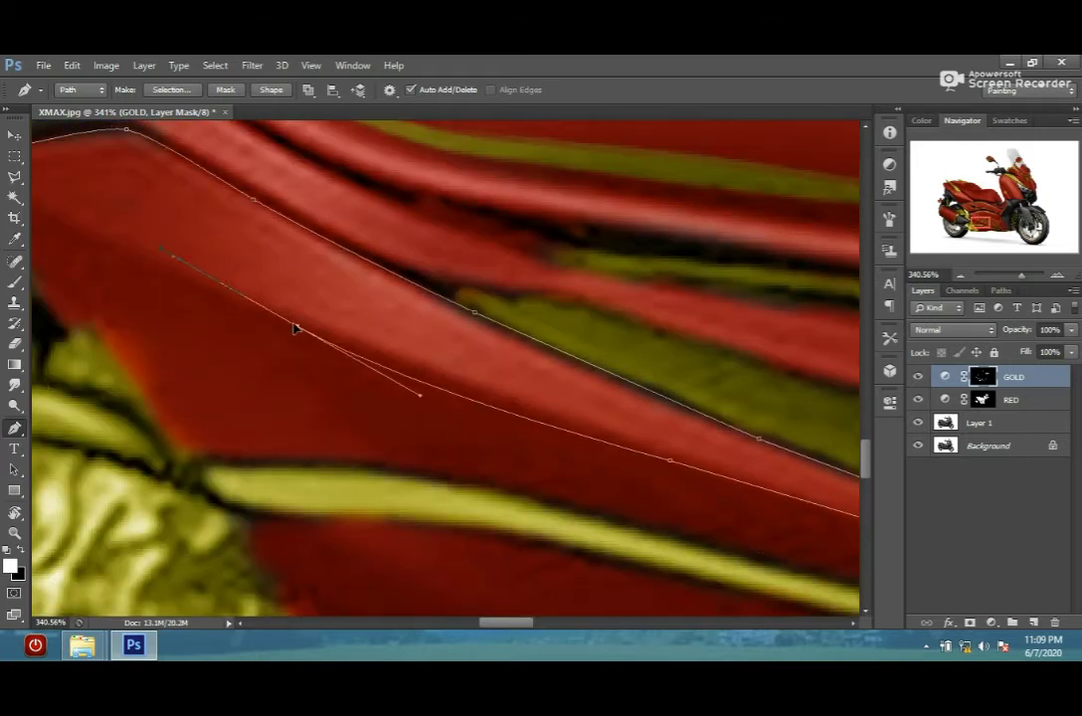
pyautogui.click(251, 299)
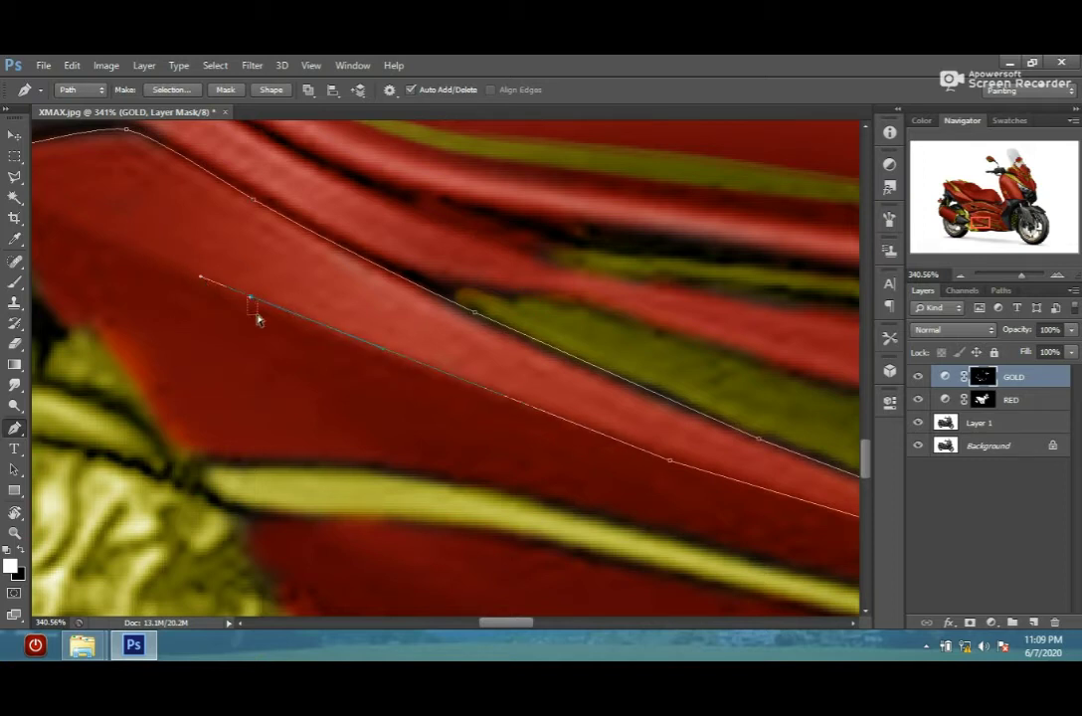
pyautogui.scroll(2, 252, 301)
pyautogui.hscroll(-5, 271, 251)
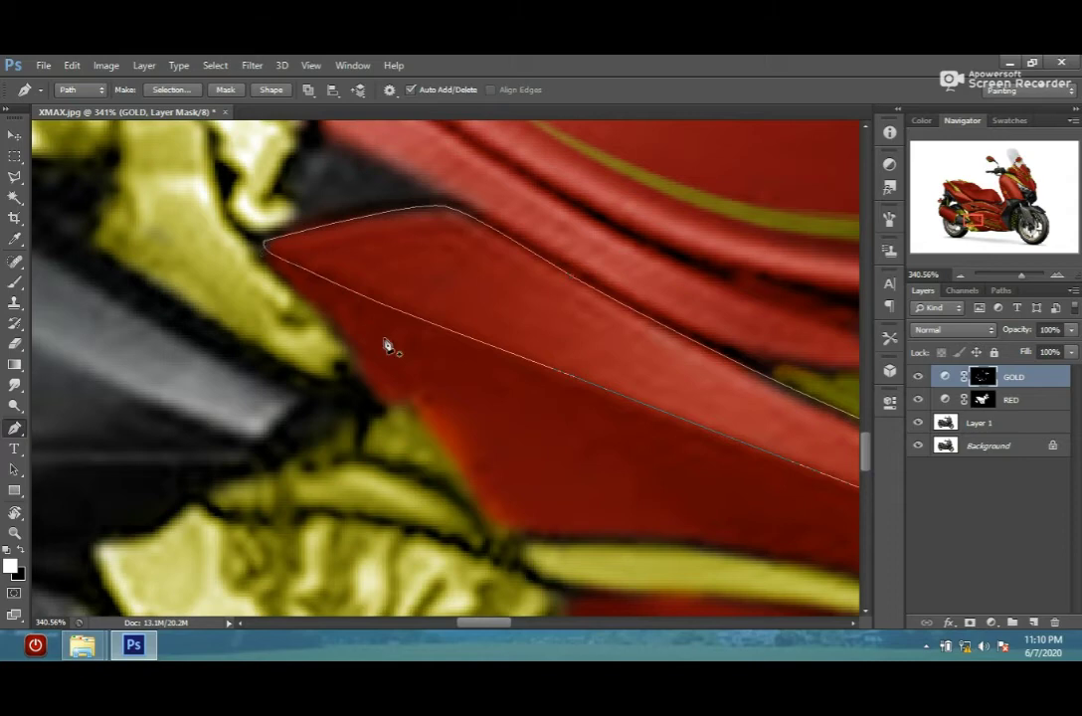
pyautogui.scroll(-5, 388, 345)
# - Fill the traced panel path with colour on the RED layer mask
pyautogui.click(1010, 399)
pyautogui.rightClick(472, 214)
pyautogui.click(517, 307)
pyautogui.click(920, 198)
pyautogui.click(883, 236)
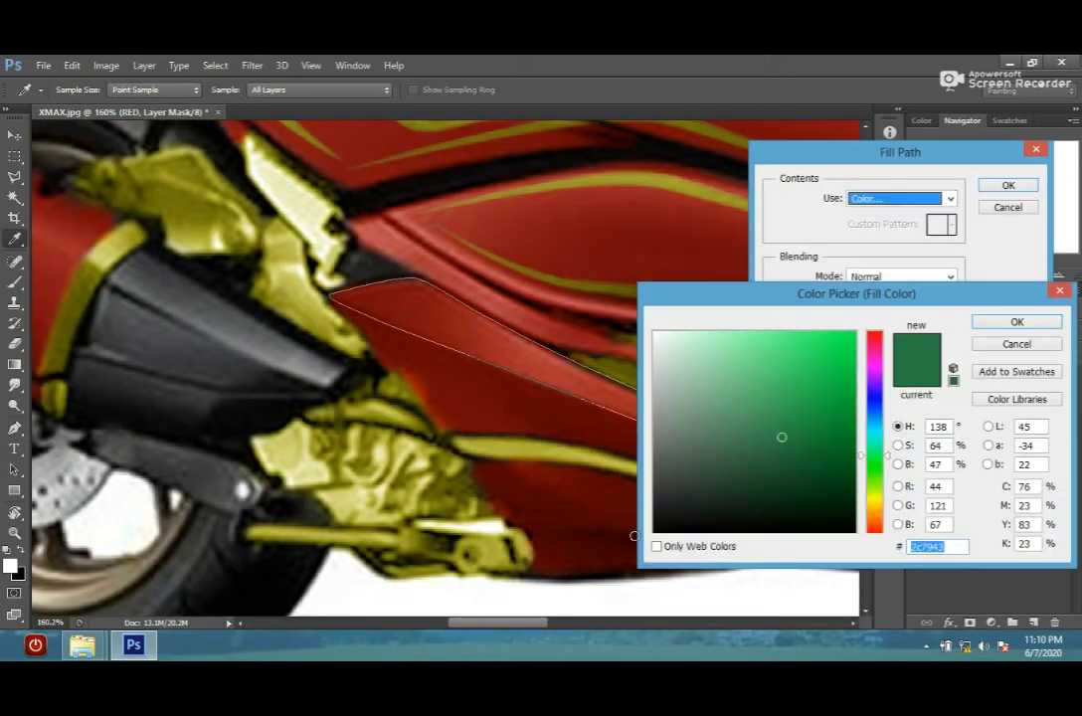
pyautogui.click(1016, 321)
pyautogui.click(1009, 185)
# - Fill the same panel path with colour on the GOLD layer mask
pyautogui.click(994, 377)
pyautogui.rightClick(616, 220)
pyautogui.click(662, 313)
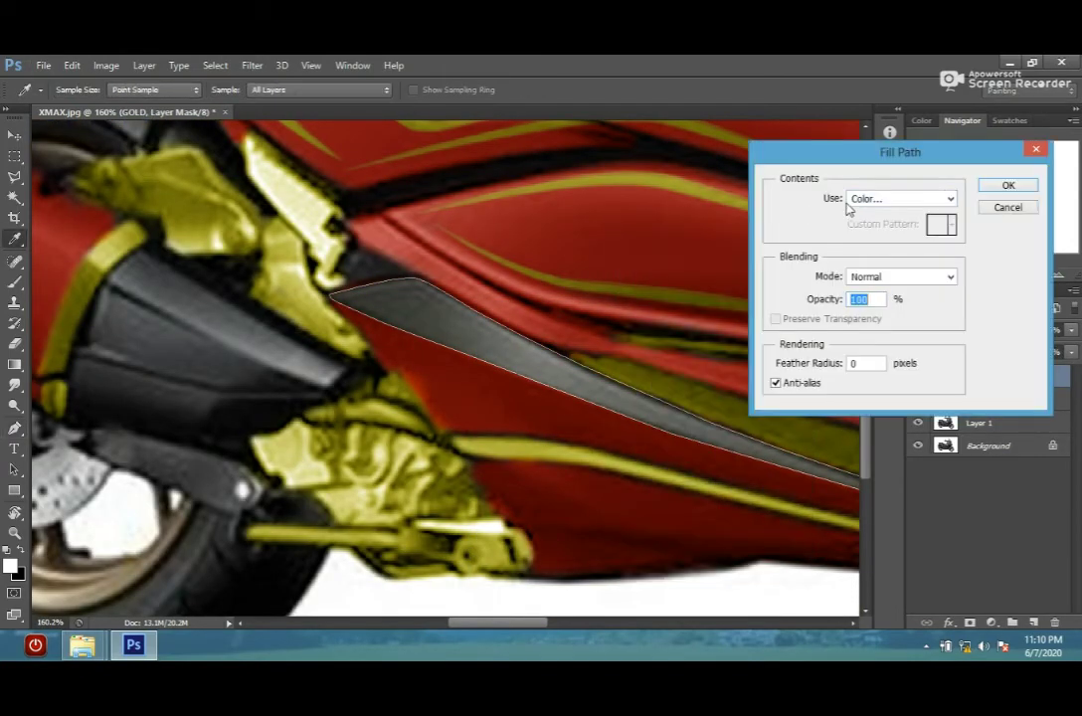
pyautogui.click(900, 198)
pyautogui.click(882, 236)
pyautogui.click(1015, 319)
pyautogui.click(1008, 185)
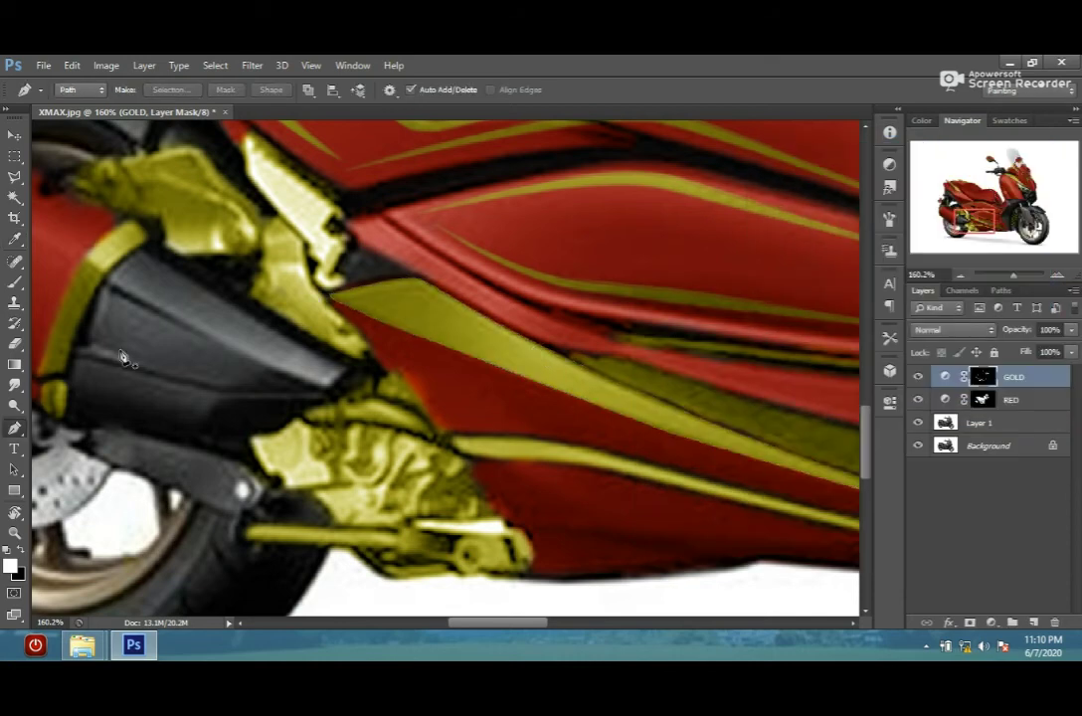
pyautogui.moveTo(123, 358)
pyautogui.mouseDown()
pyautogui.moveTo(309, 302)
pyautogui.moveTo(500, 294)
pyautogui.mouseUp()
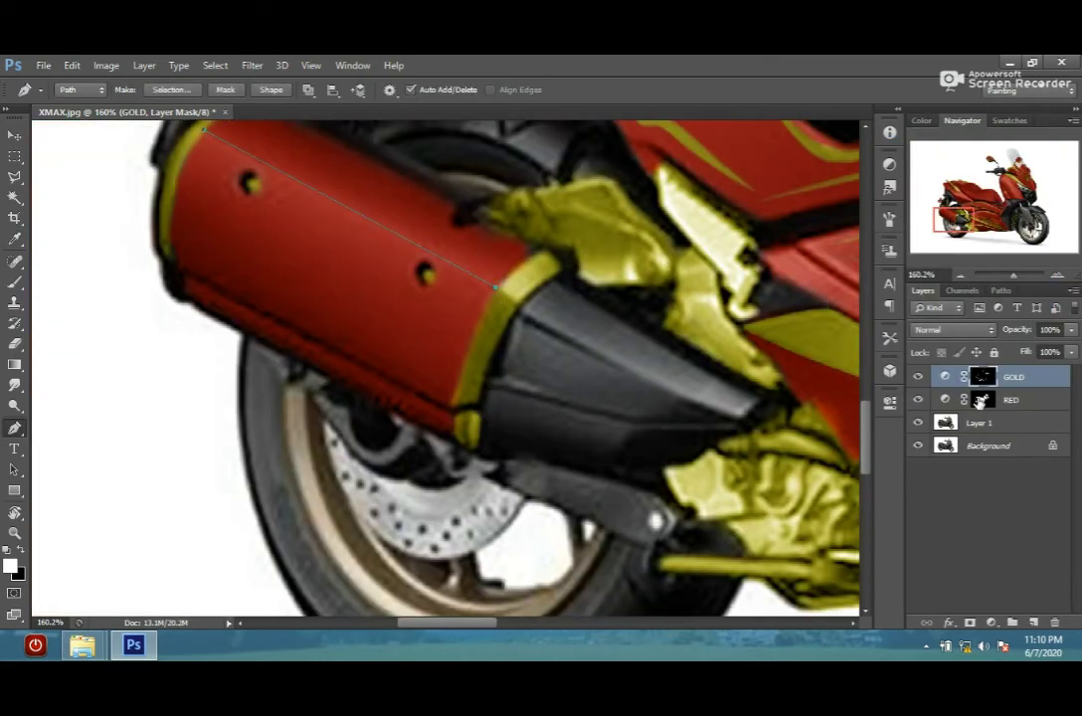
# - Stroke the exhaust path onto the RED mask, then in gold on the GOLD mask
pyautogui.click(981, 399)
pyautogui.rightClick(338, 174)
pyautogui.click(476, 306)
pyautogui.click(645, 251)
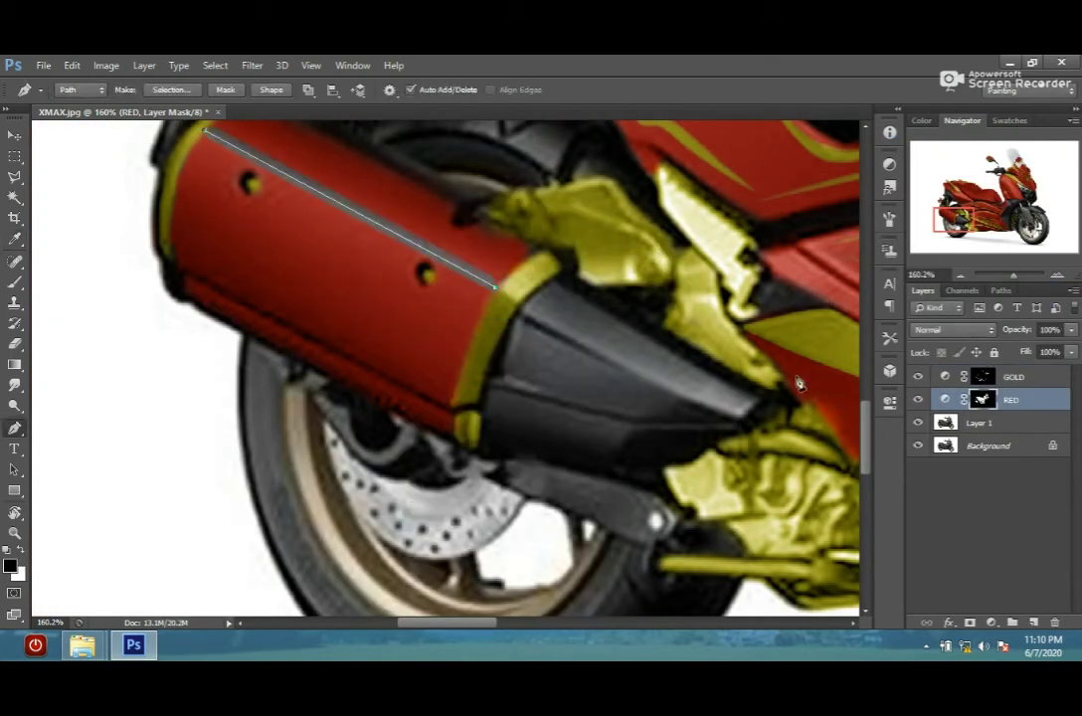
pyautogui.rightClick(443, 187)
pyautogui.click(1013, 376)
pyautogui.rightClick(508, 189)
pyautogui.click(564, 314)
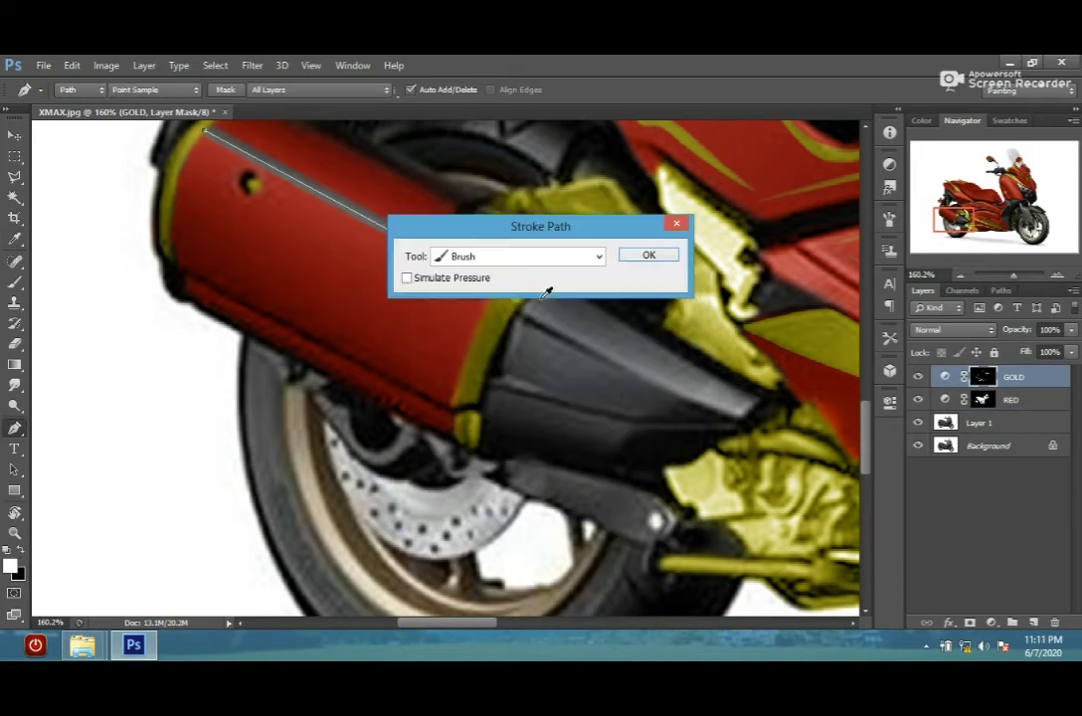
pyautogui.press('Return')
# - Switch to the Brush at size 15 and make the RED layer mask active
pyautogui.press('b')
pyautogui.rightClick(524, 336)
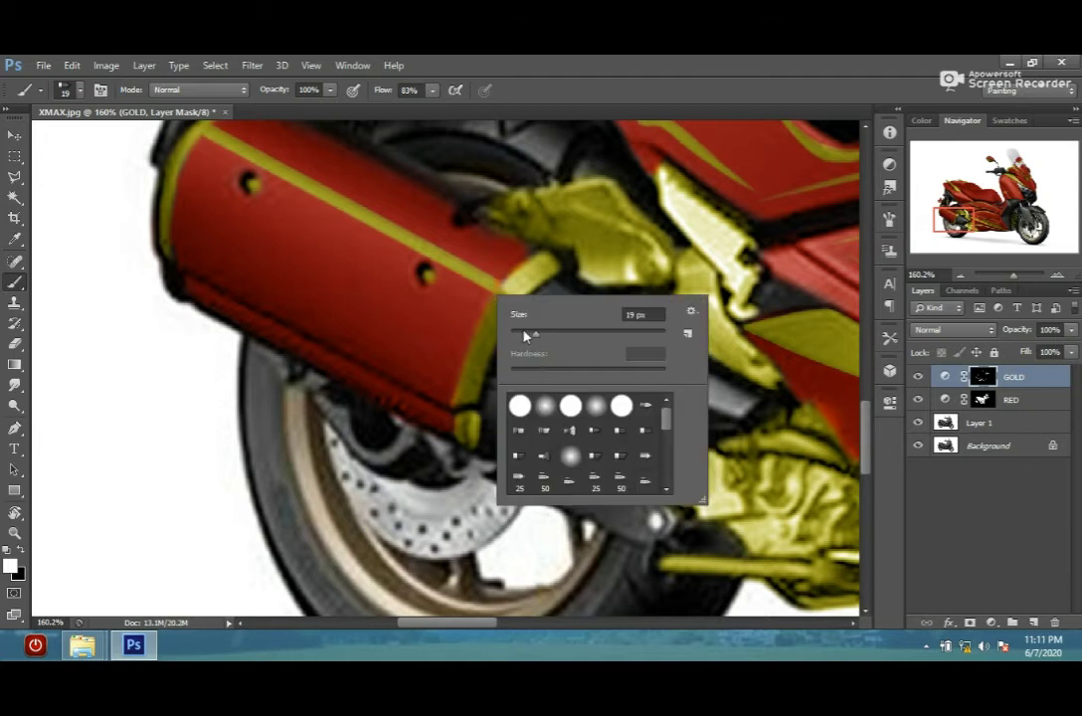
pyautogui.doubleClick(545, 406)
pyautogui.scroll(4, 492, 274)
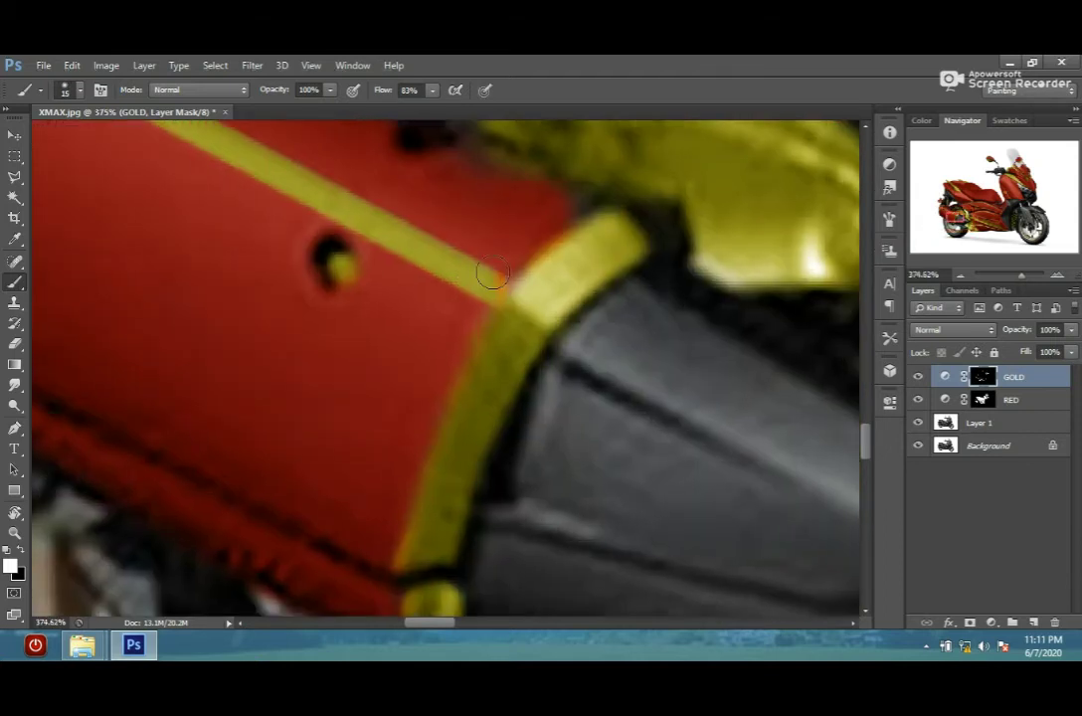
pyautogui.click(982, 399)
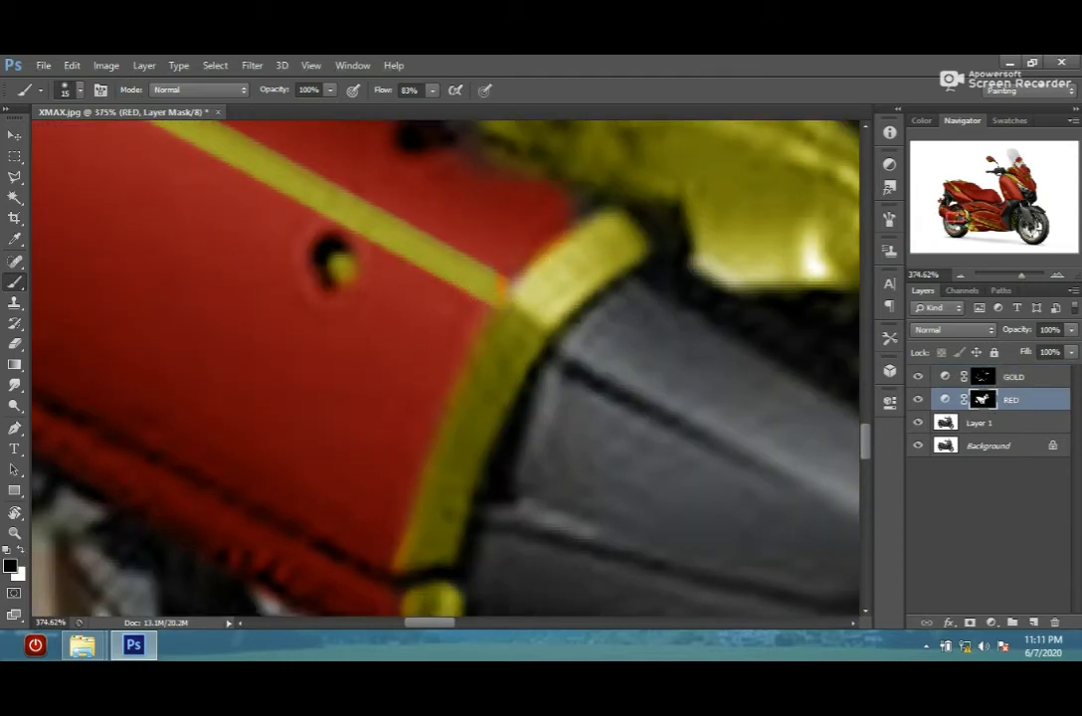
pyautogui.scroll(-4, 551, 425)
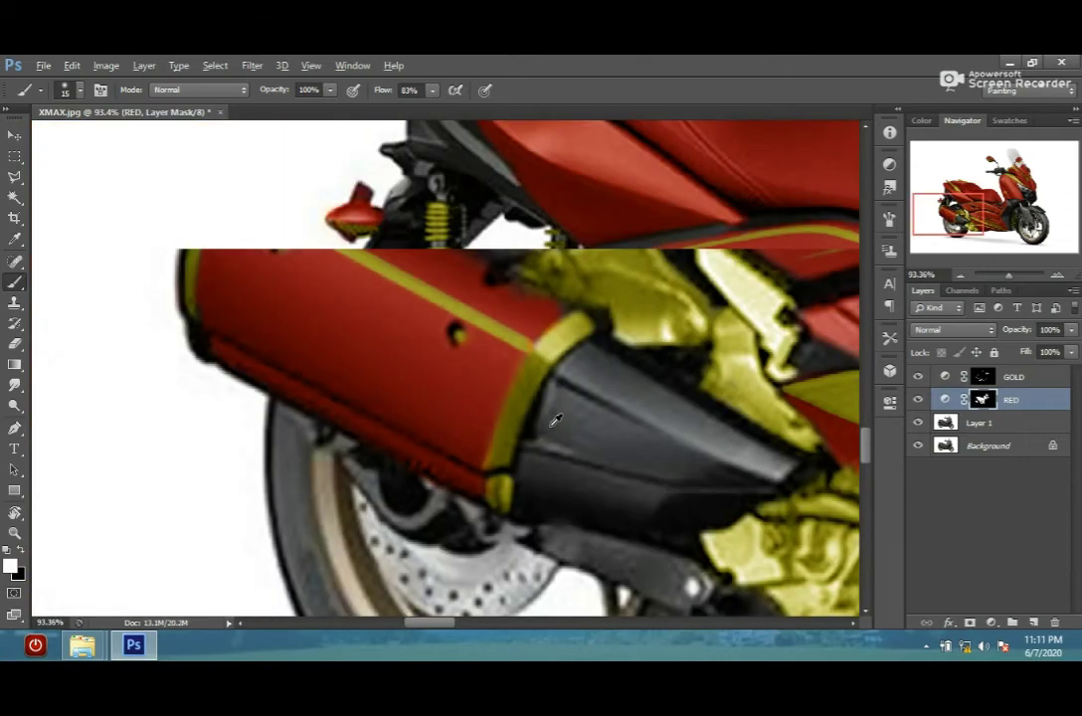
pyautogui.scroll(-2, 458, 427)
pyautogui.scroll(-1, 373, 430)
pyautogui.scroll(1, 587, 174)
# - Set the brush size to 15 in the Brush panel
pyautogui.scroll(1, 587, 174)
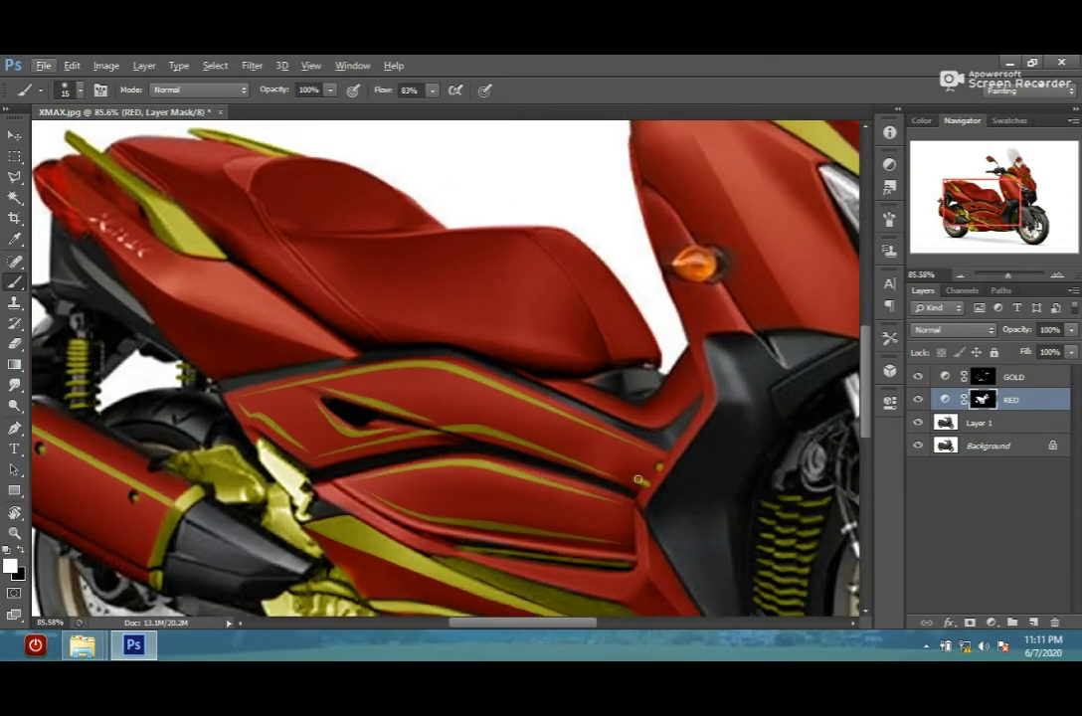
pyautogui.scroll(1, 587, 174)
pyautogui.press('F5')
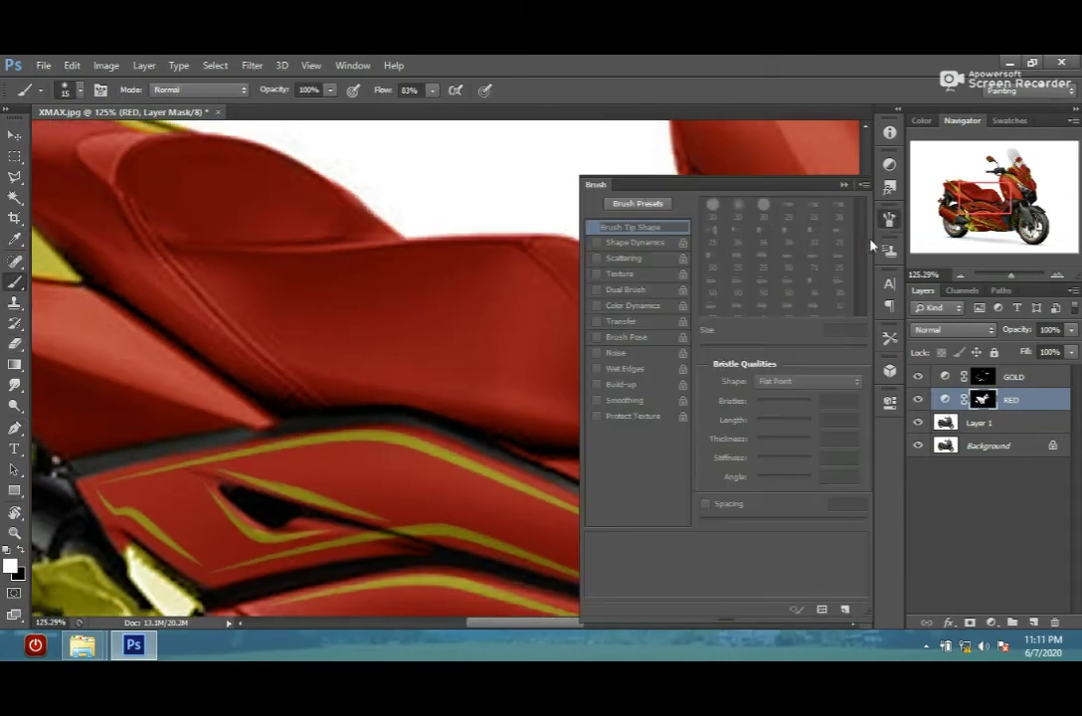
pyautogui.write('15')
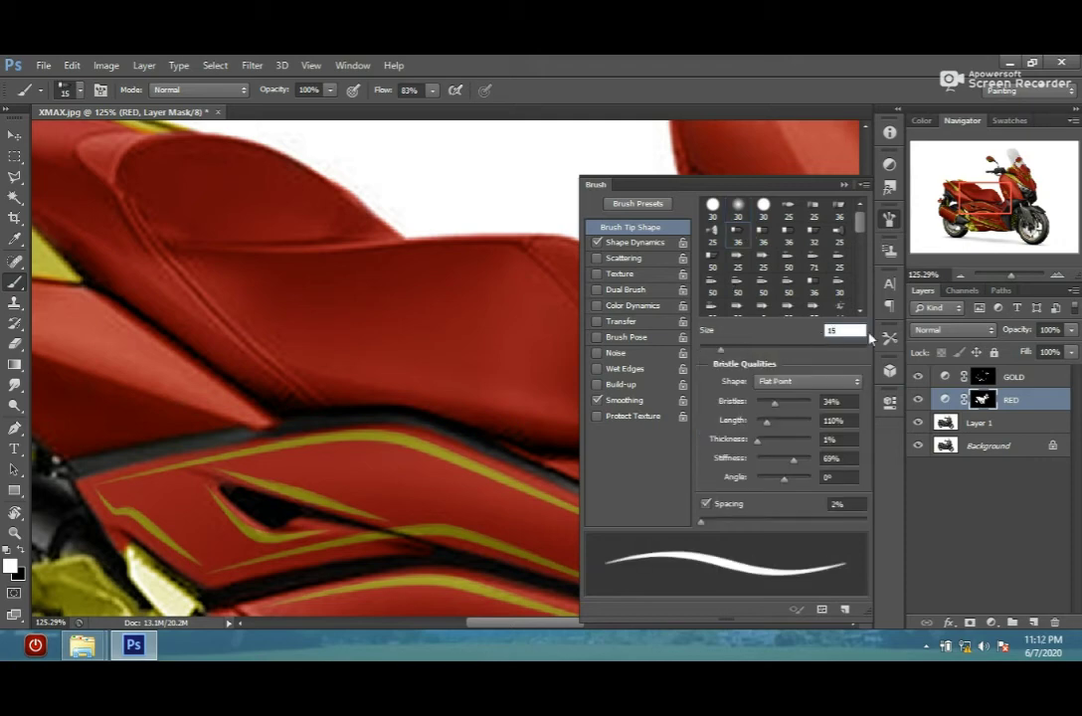
pyautogui.press('F5')
pyautogui.scroll(2, 338, 382)
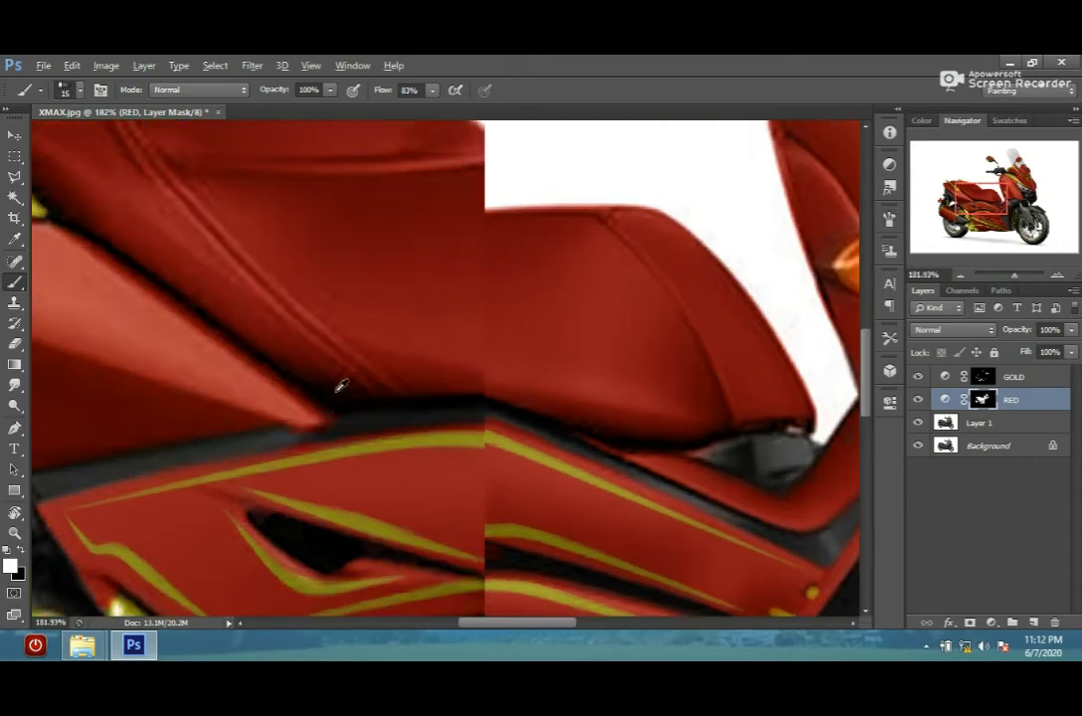
pyautogui.scroll(1, 339, 382)
# - Place curved Pen anchors along the seat's edge and top corner
pyautogui.press('p')
pyautogui.click(676, 383)
pyautogui.moveTo(823, 415); pyautogui.dragTo(693, 345)
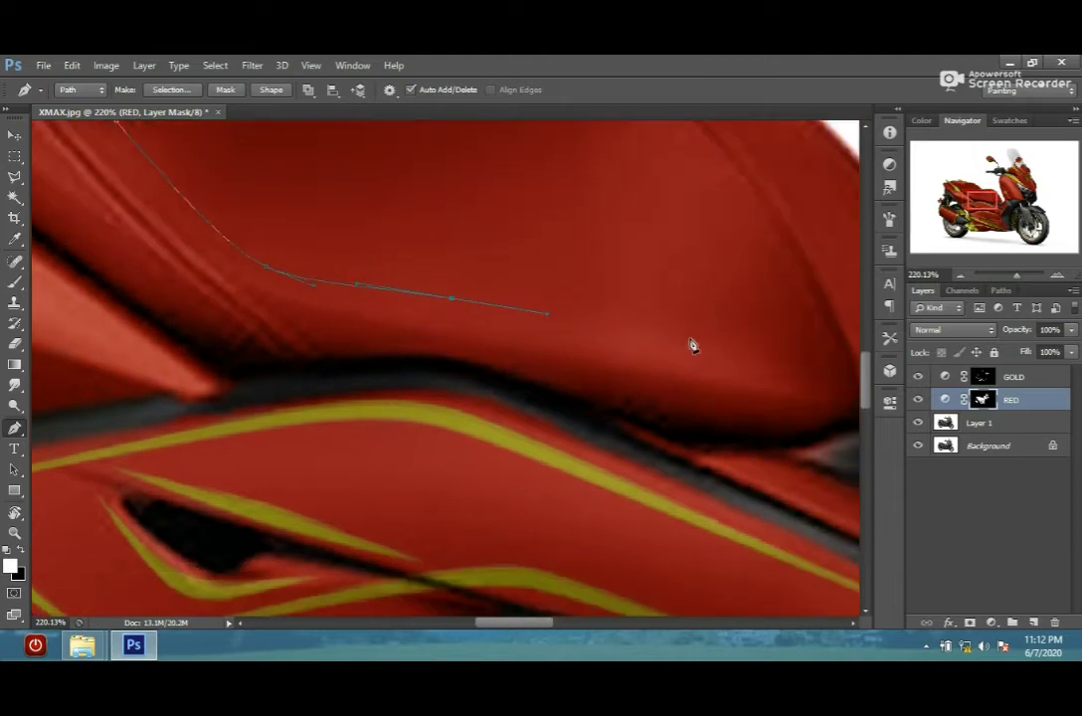
pyautogui.moveTo(737, 210); pyautogui.dragTo(781, 285)
pyautogui.moveTo(649, 177); pyautogui.dragTo(619, 180)
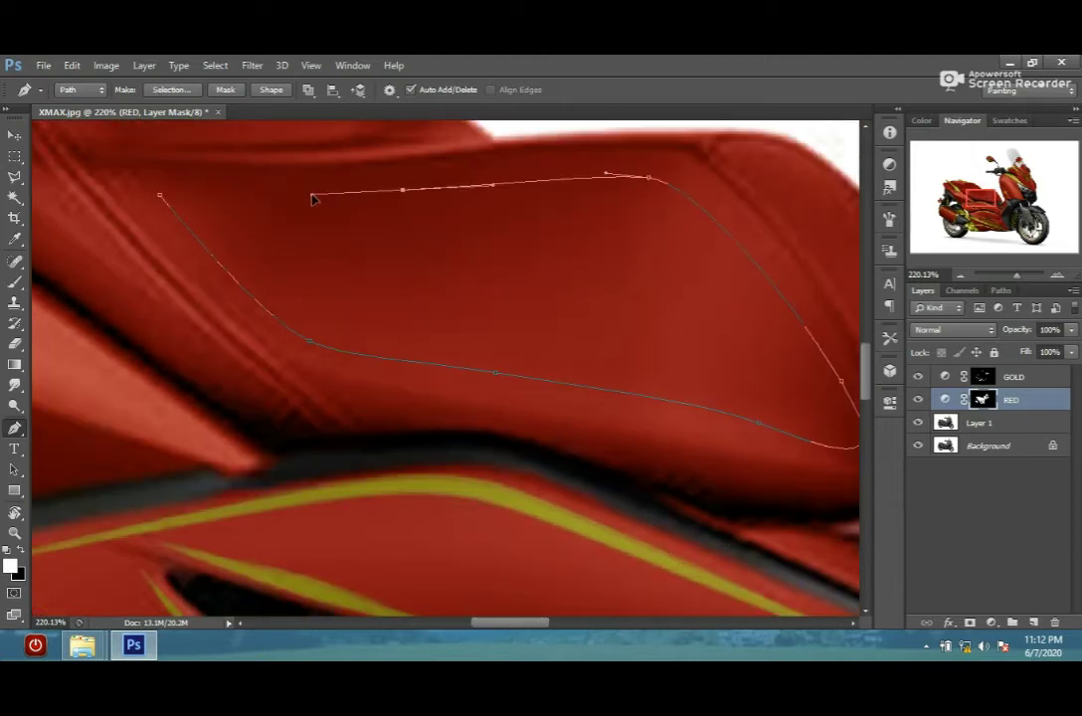
pyautogui.scroll(1, 444, 320)
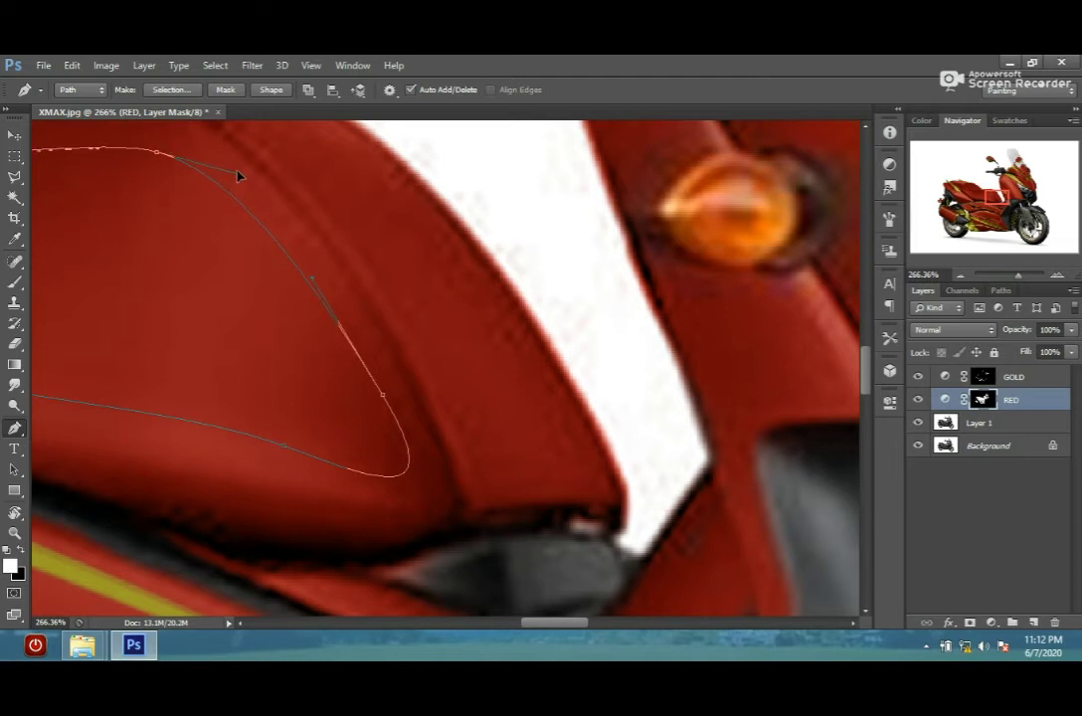
pyautogui.scroll(2, 258, 199)
pyautogui.scroll(-5, 502, 542)
pyautogui.moveTo(487, 330); pyautogui.dragTo(504, 395)
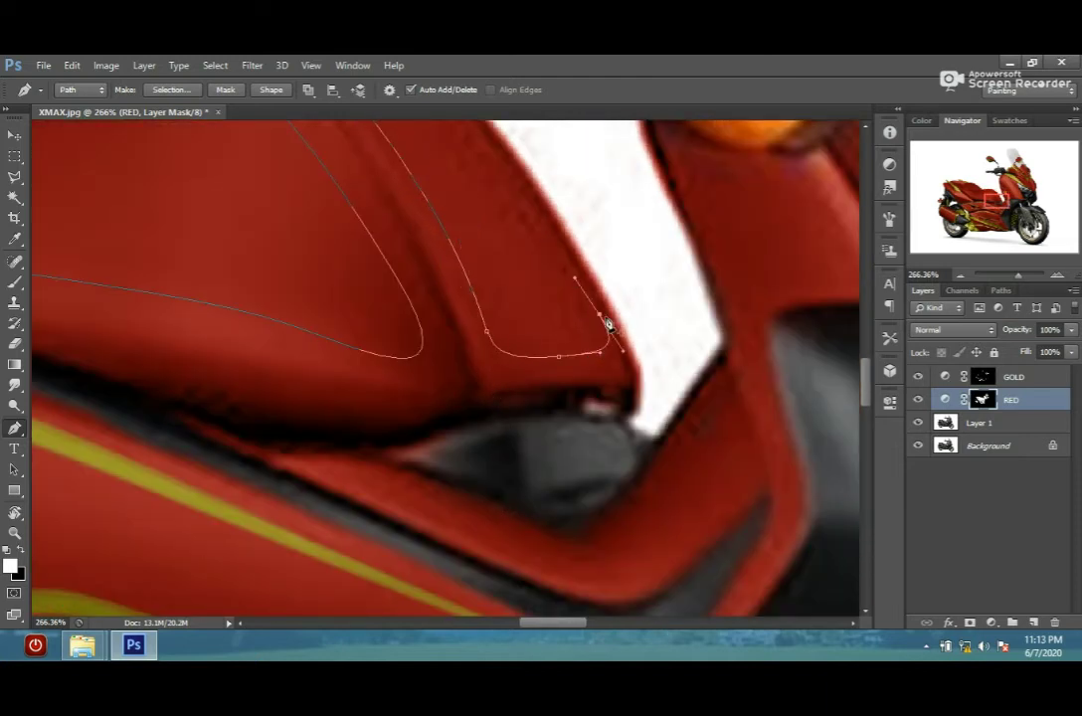
# - Continue the seat path with anchors at the front corner and rear hump
pyautogui.scroll(3, 591, 309)
pyautogui.moveTo(546, 241); pyautogui.dragTo(482, 185)
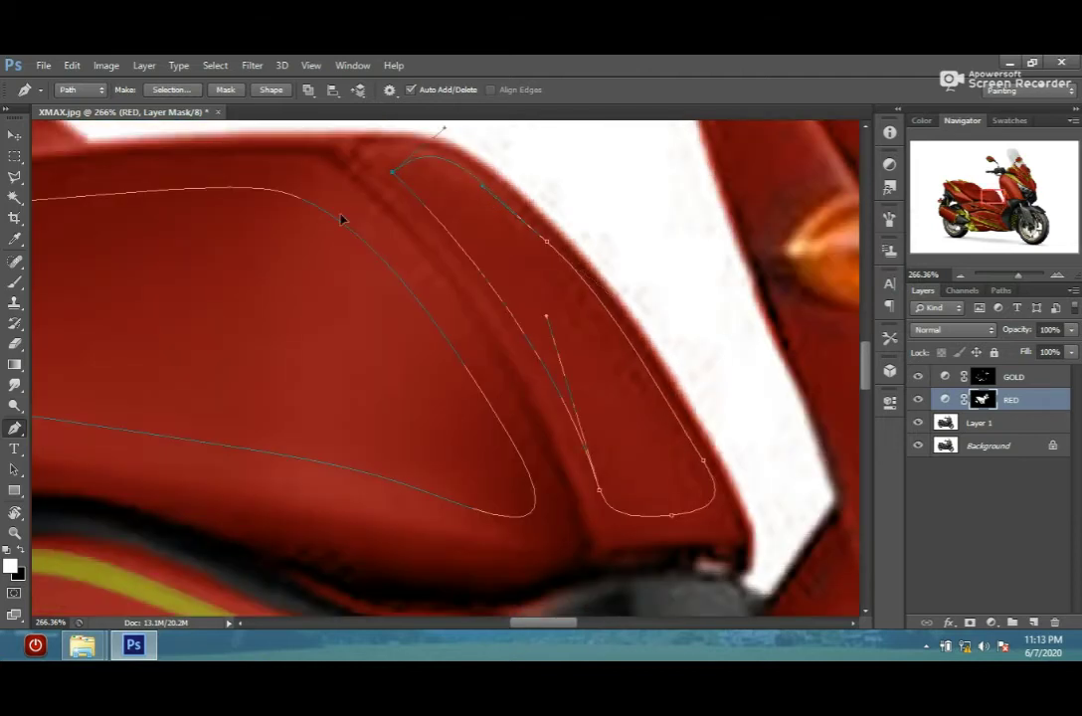
pyautogui.scroll(2, 434, 228)
pyautogui.click(403, 179)
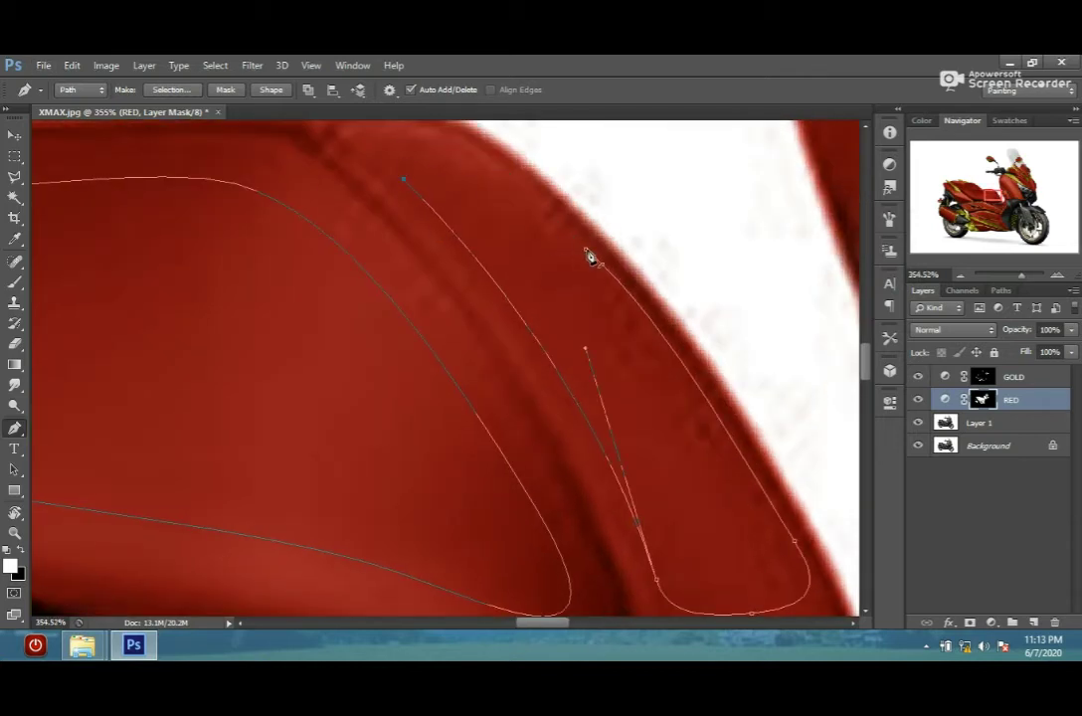
pyautogui.moveTo(503, 180); pyautogui.dragTo(518, 189)
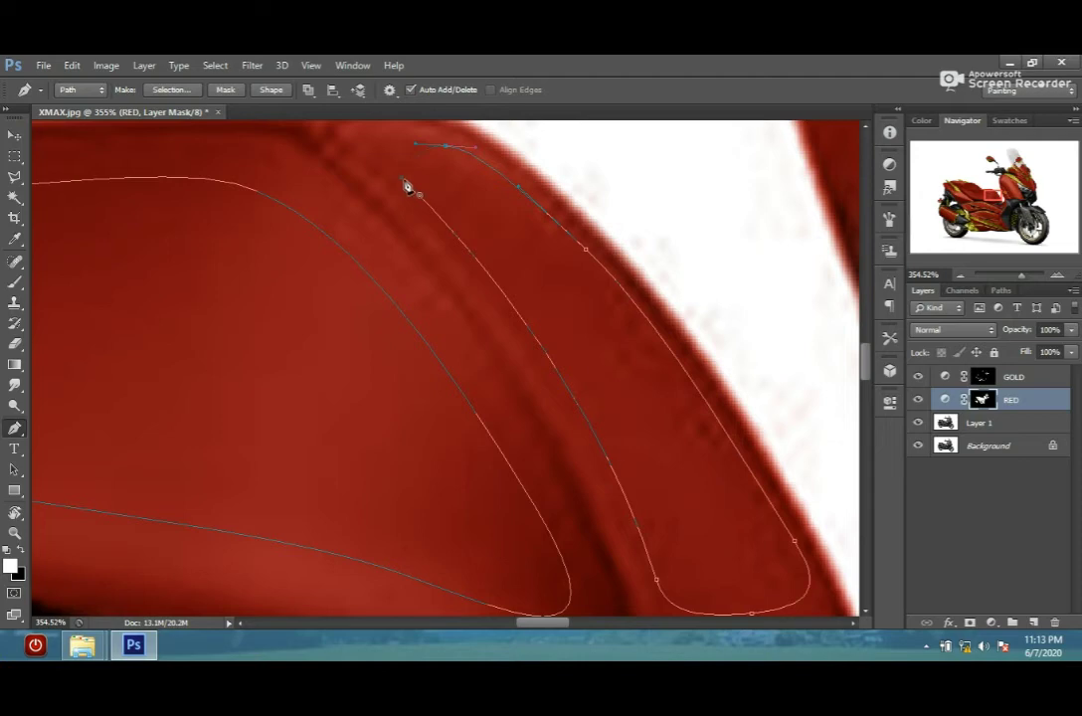
pyautogui.scroll(-3, 430, 214)
pyautogui.scroll(3, 474, 281)
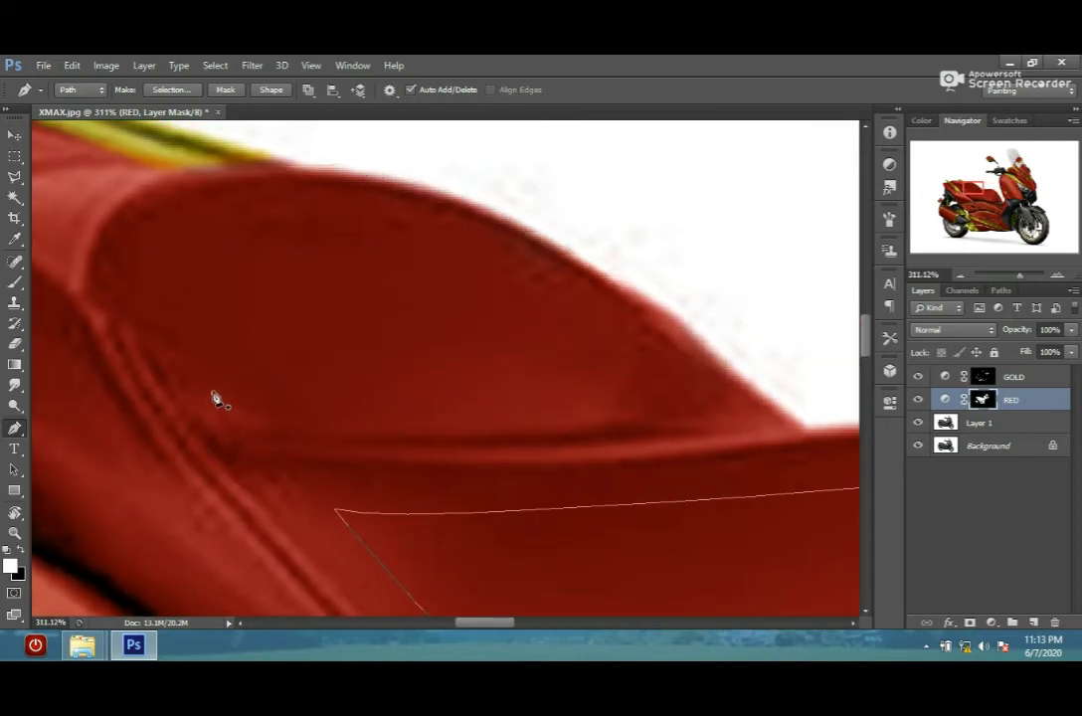
pyautogui.moveTo(272, 207); pyautogui.dragTo(326, 205)
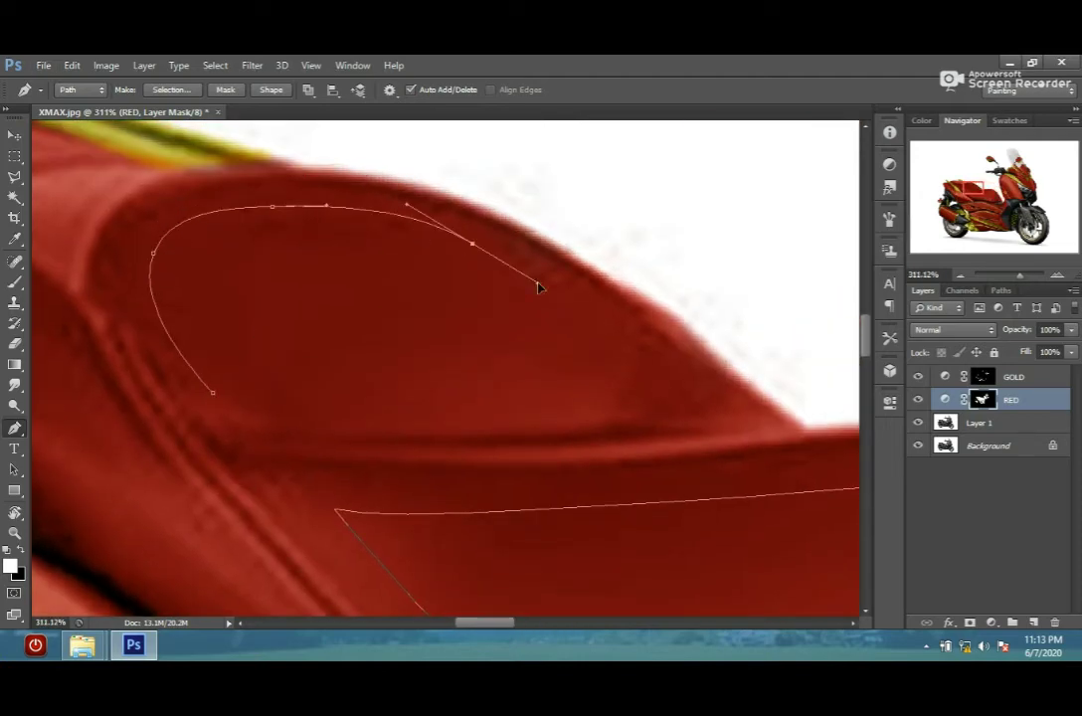
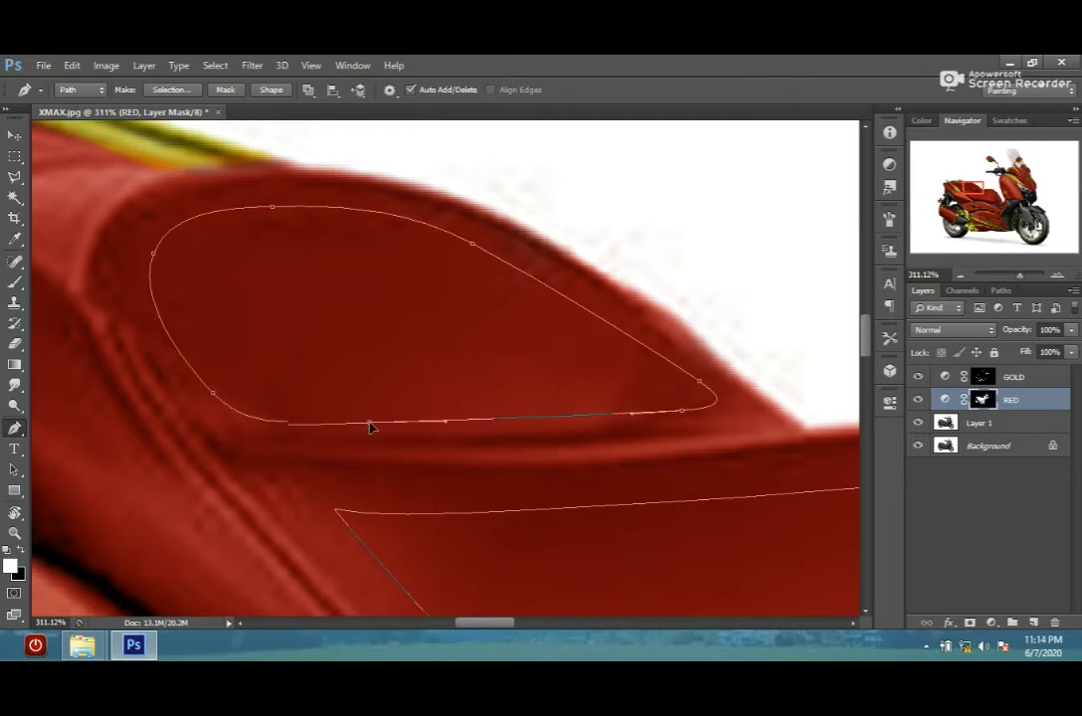
# - Stroke the seat panel outline onto the RED layer mask
pyautogui.scroll(-2, 437, 416)
pyautogui.scroll(-3, 448, 413)
pyautogui.rightClick(498, 266)
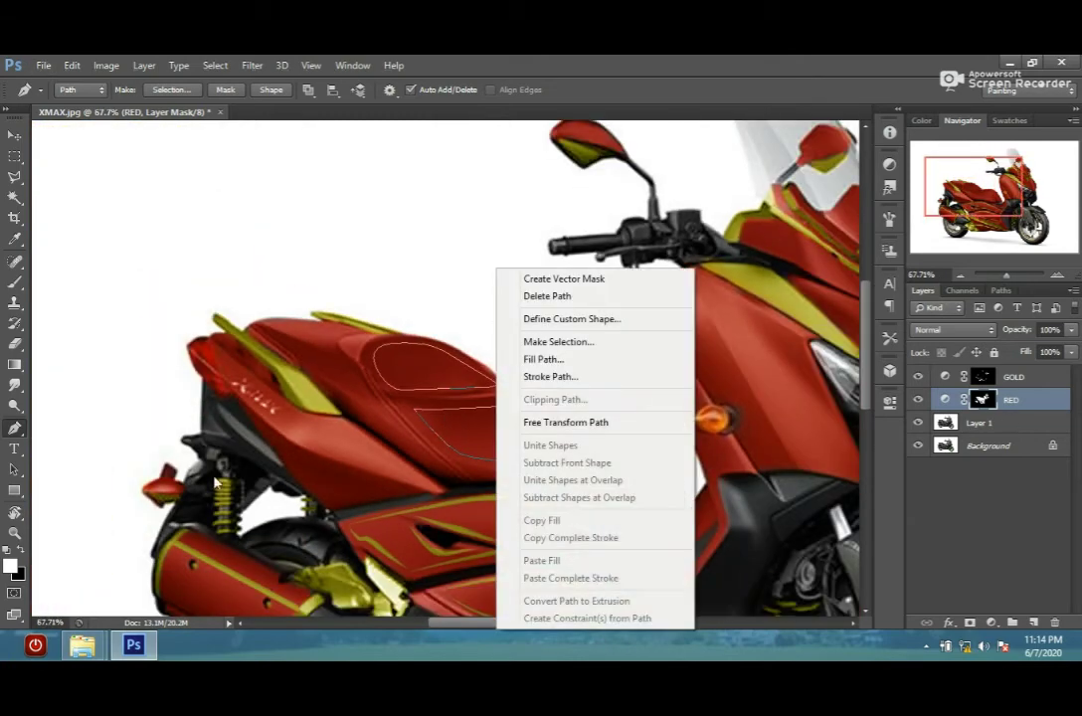
pyautogui.click(556, 375)
pyautogui.press('Return')
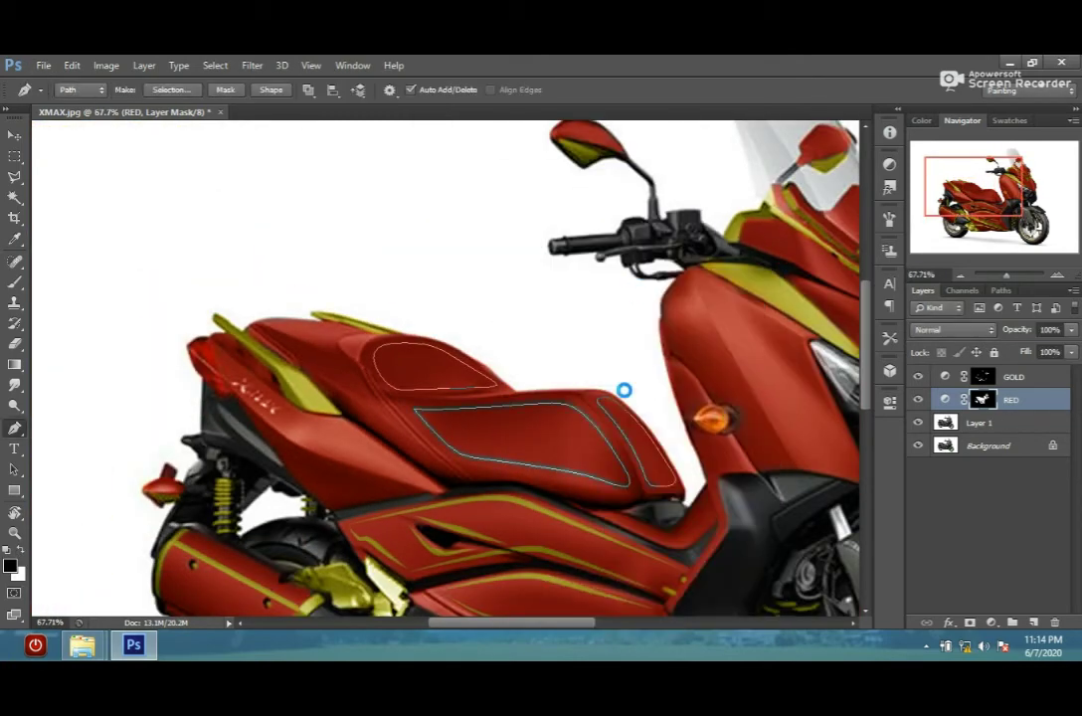
# - Stroke the seat paths onto the GOLD layer mask to outline both panels in gold
pyautogui.click(984, 379)
pyautogui.rightClick(316, 270)
pyautogui.click(408, 379)
pyautogui.press('Return')
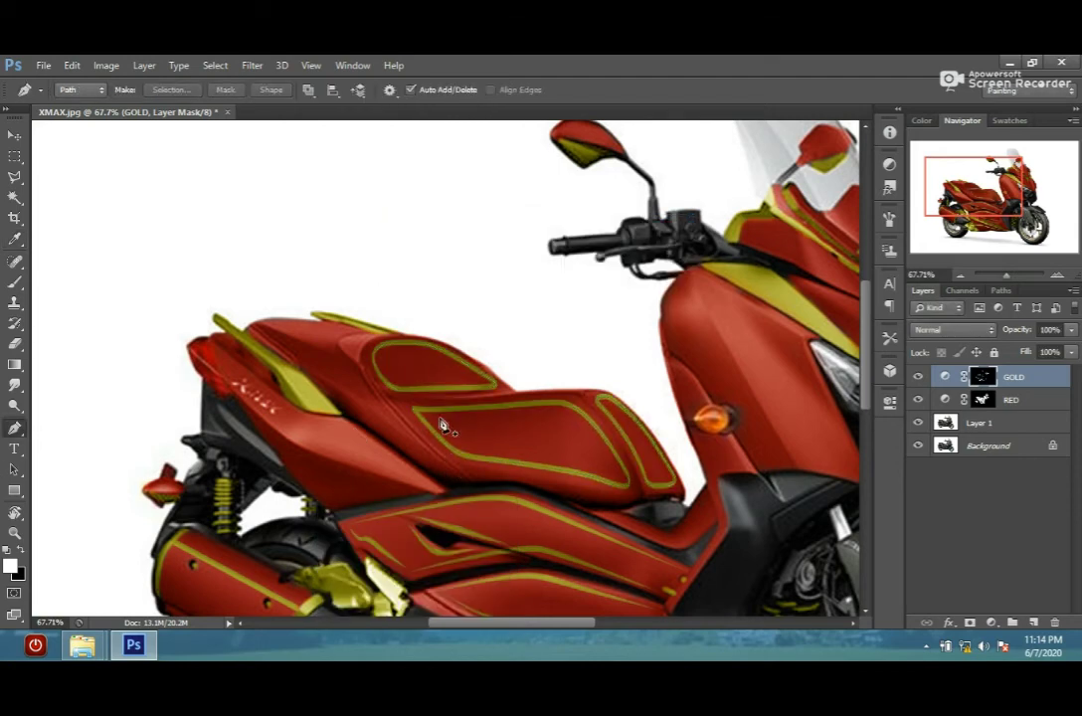
# - Bend a new curve inside the lower seat panel and stroke it
pyautogui.scroll(2, 443, 425)
pyautogui.scroll(2, 507, 436)
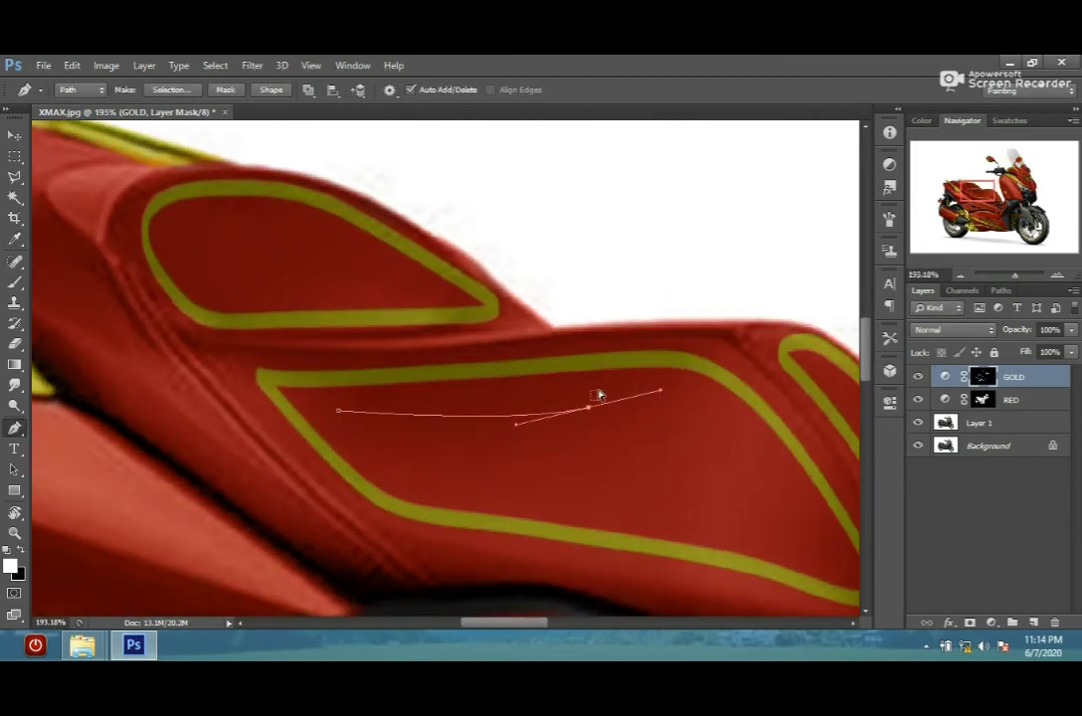
pyautogui.moveTo(599, 395); pyautogui.dragTo(637, 395)
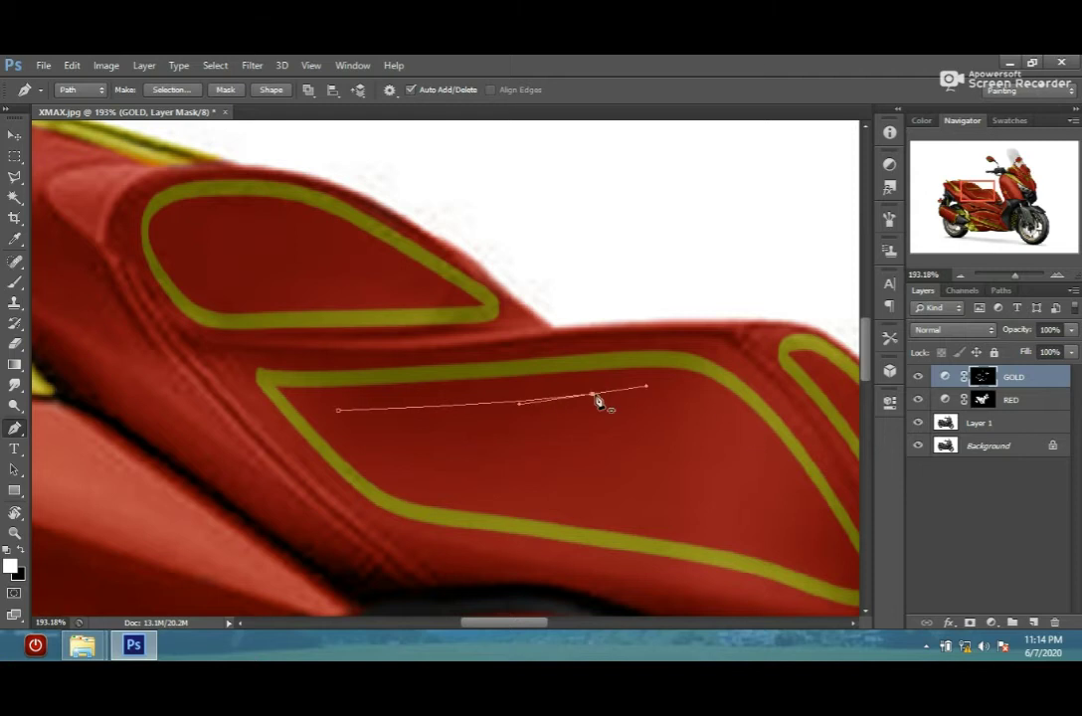
pyautogui.rightClick(731, 367)
pyautogui.click(798, 382)
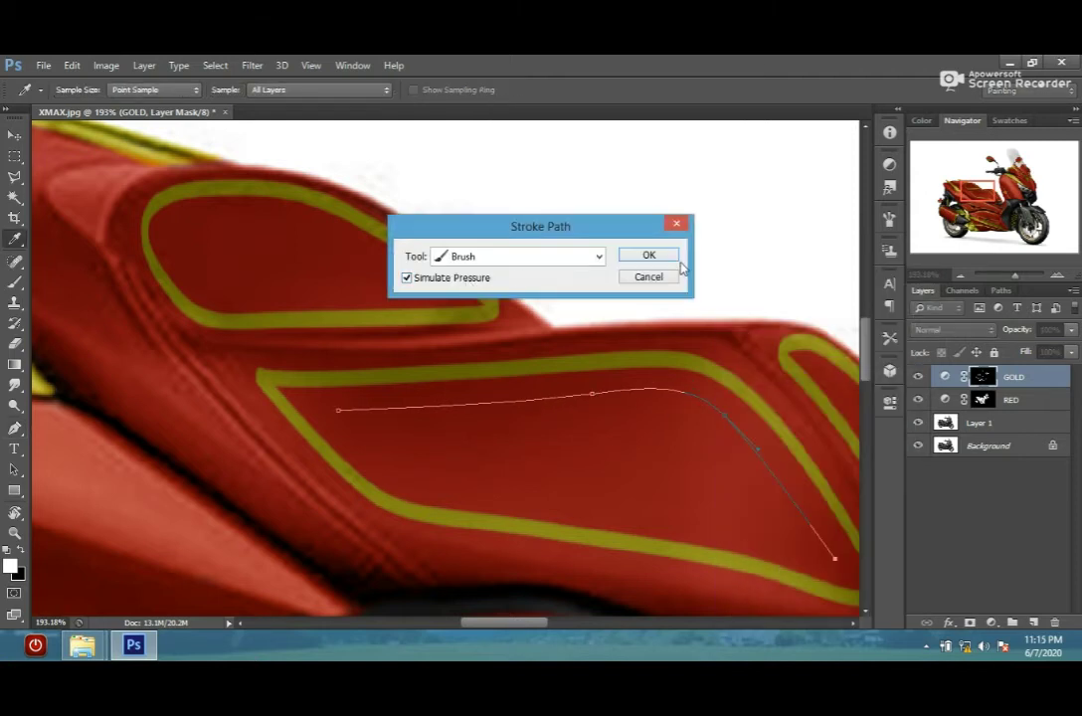
pyautogui.click(657, 253)
# - Stroke the inner seat curve in black onto the RED layer mask
pyautogui.hotkey('ctrl', 'z')
pyautogui.click(983, 399)
pyautogui.rightClick(632, 335)
pyautogui.click(688, 374)
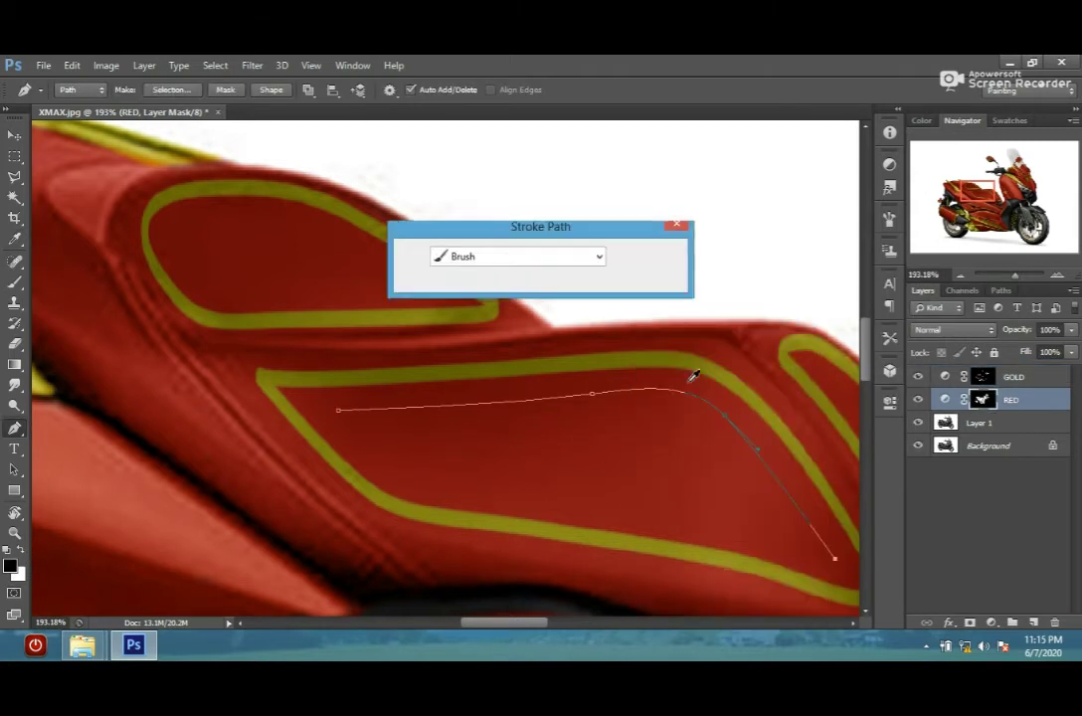
pyautogui.click(657, 254)
# - Stroke the inner seat curve onto the GOLD mask, forming the gold seat stripe
pyautogui.click(1014, 376)
pyautogui.rightClick(731, 368)
pyautogui.click(739, 383)
pyautogui.press('Return')
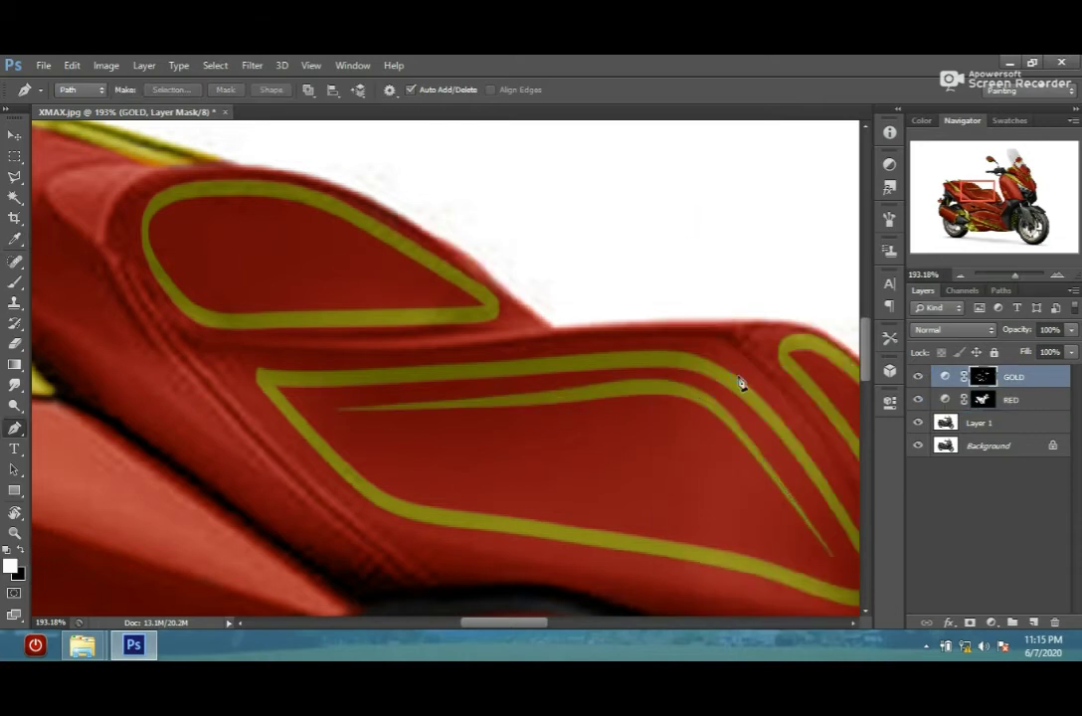
pyautogui.scroll(-3, 697, 369)
pyautogui.scroll(2, 260, 260)
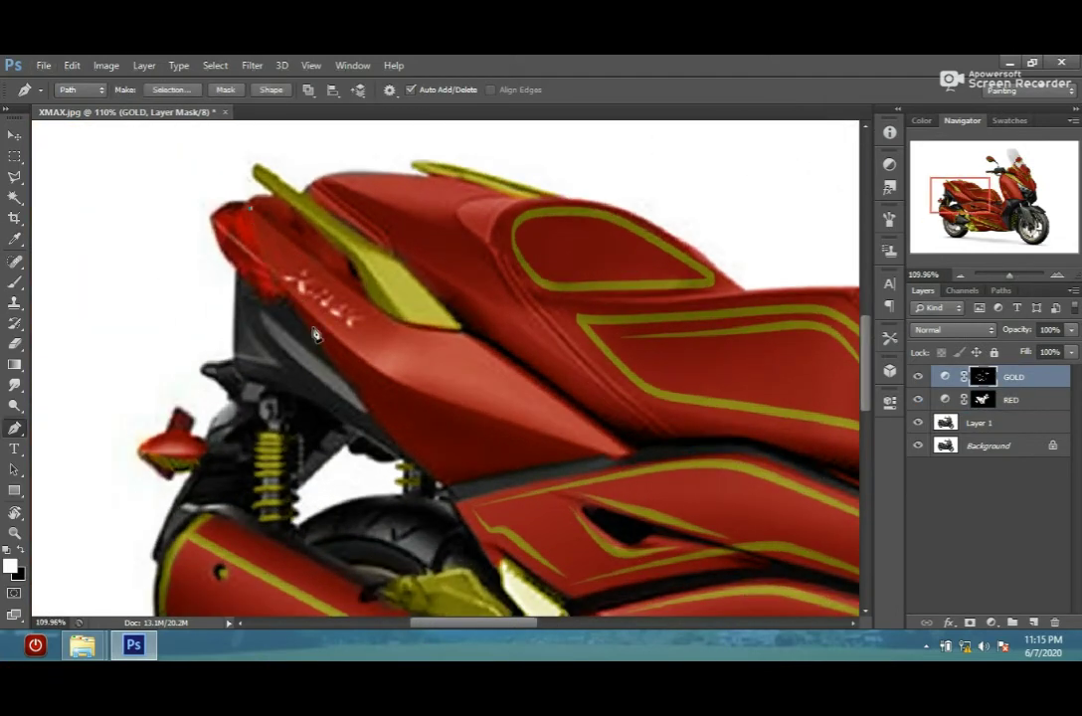
# - Stroke the tail panel path onto the RED layer mask
pyautogui.scroll(2, 349, 372)
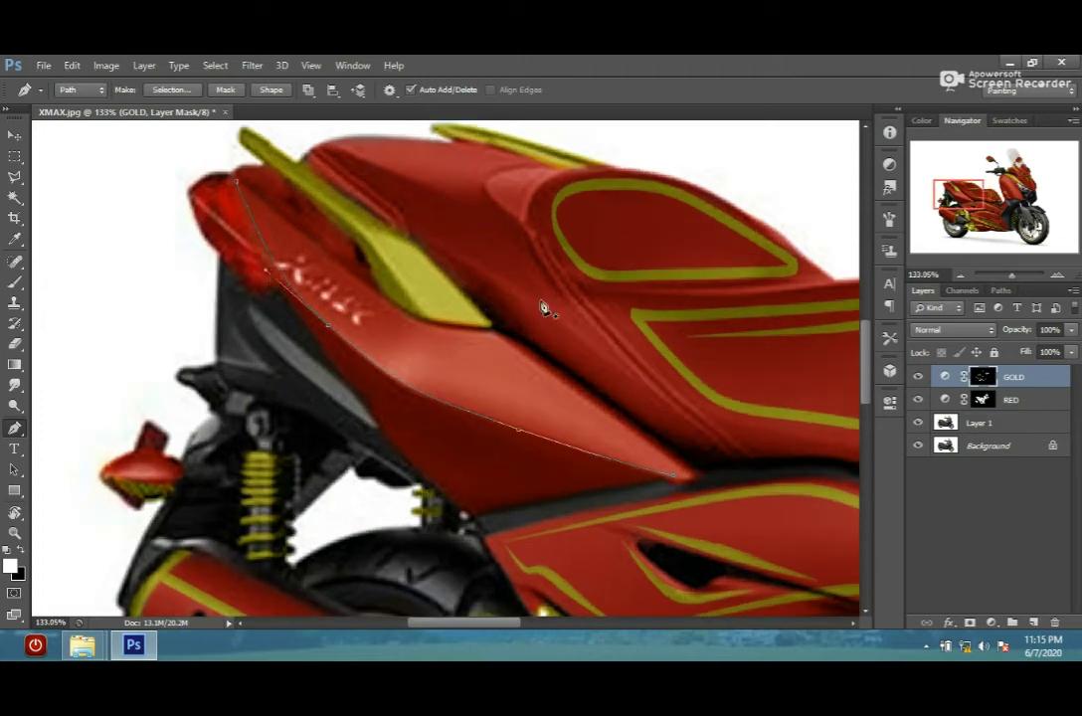
pyautogui.click(1010, 399)
pyautogui.rightClick(435, 288)
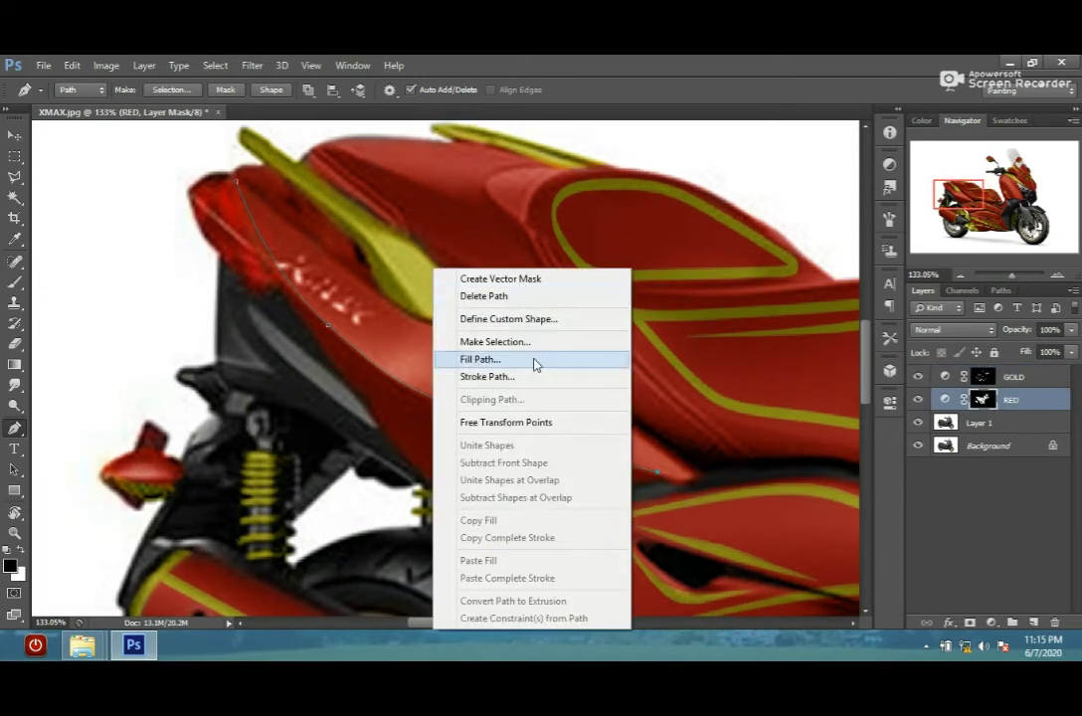
pyautogui.click(532, 370)
pyautogui.press('Return')
# - Stroke the tail panel path onto the GOLD mask for a gold tail pinstripe
pyautogui.click(995, 377)
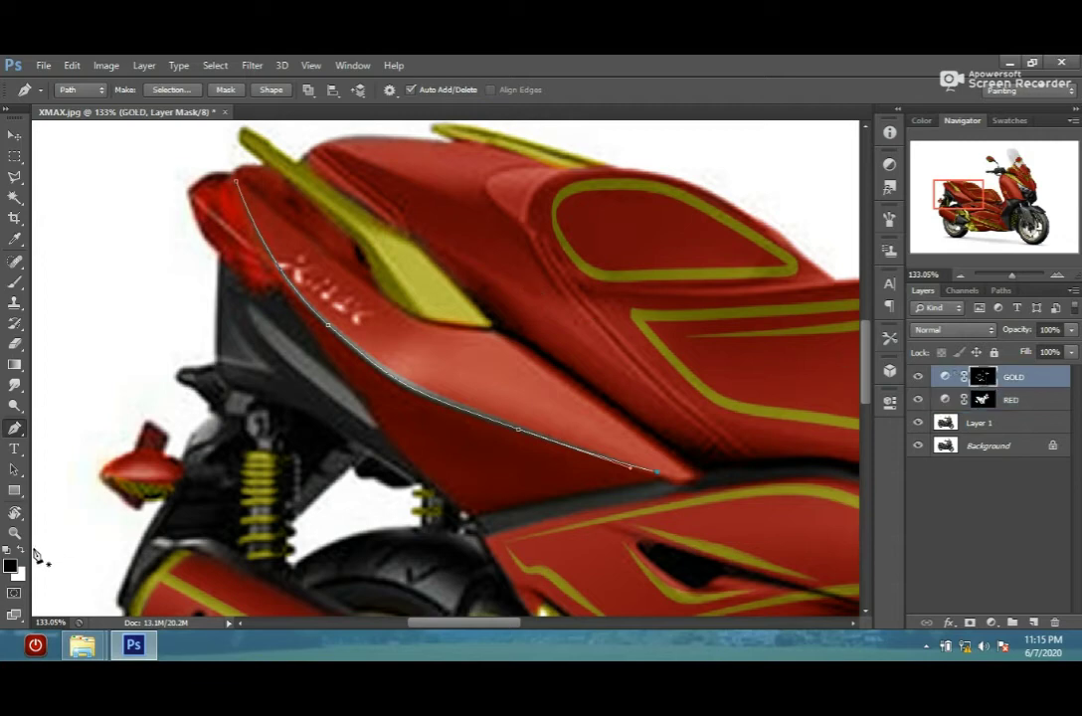
pyautogui.rightClick(477, 263)
pyautogui.click(557, 348)
pyautogui.press('Return')
# - Finish the cowl path below the indicator and set black as foreground on the RED mask
pyautogui.scroll(-10, 647, 456)
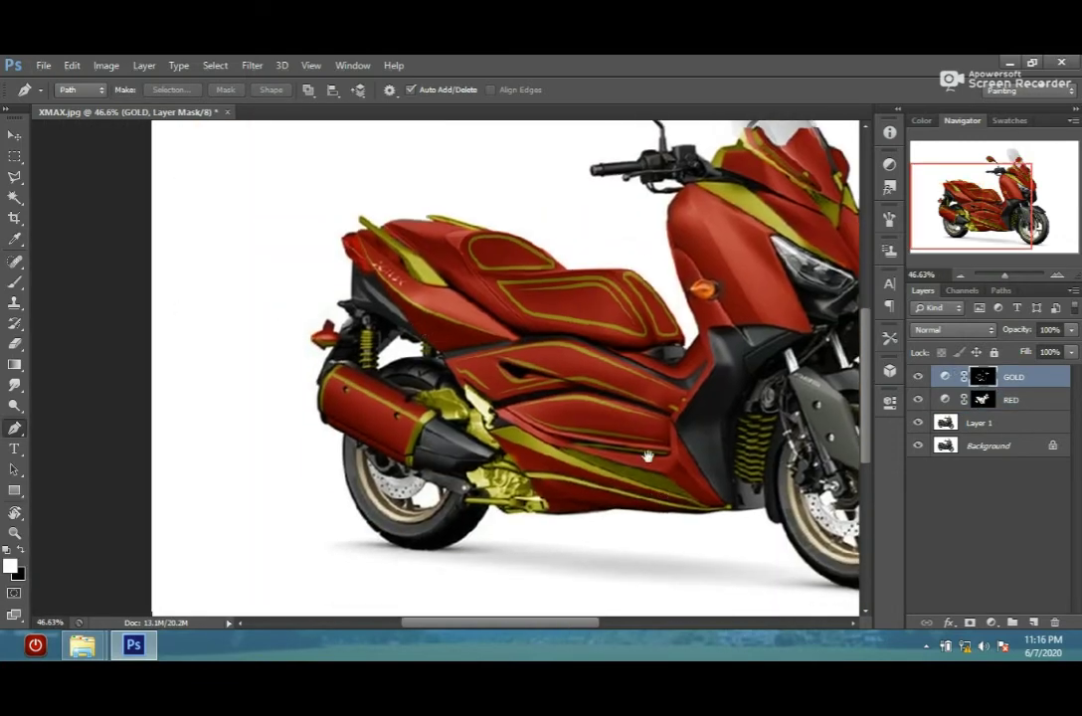
pyautogui.scroll(3, 647, 456)
pyautogui.scroll(2, 532, 270)
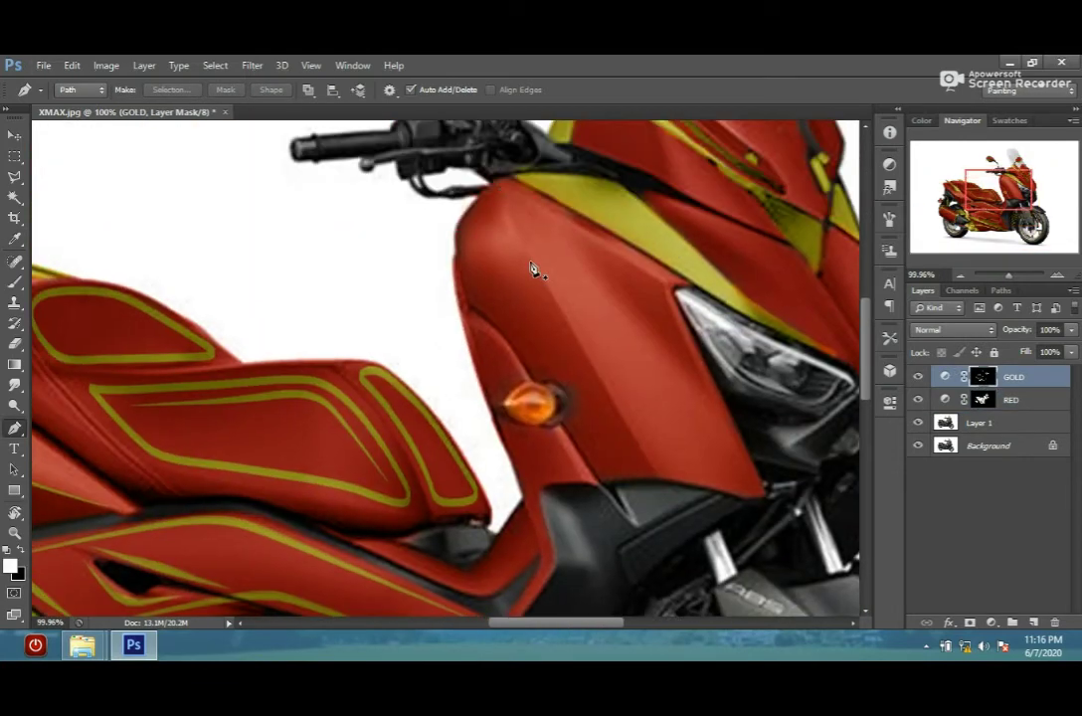
pyautogui.click(583, 346)
pyautogui.click(963, 398)
pyautogui.click(10, 565)
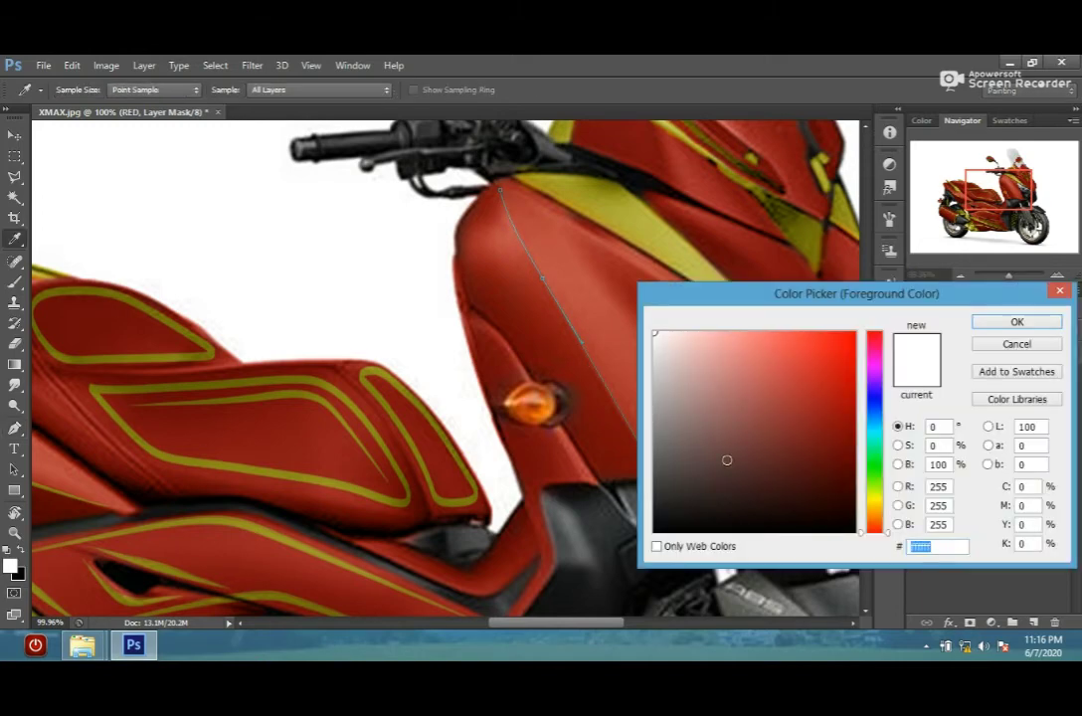
pyautogui.click(657, 526)
pyautogui.press('Return')
# - Stroke the cowl path onto the RED and GOLD masks, adding a gold cowl pinstripe
pyautogui.rightClick(575, 246)
pyautogui.click(657, 356)
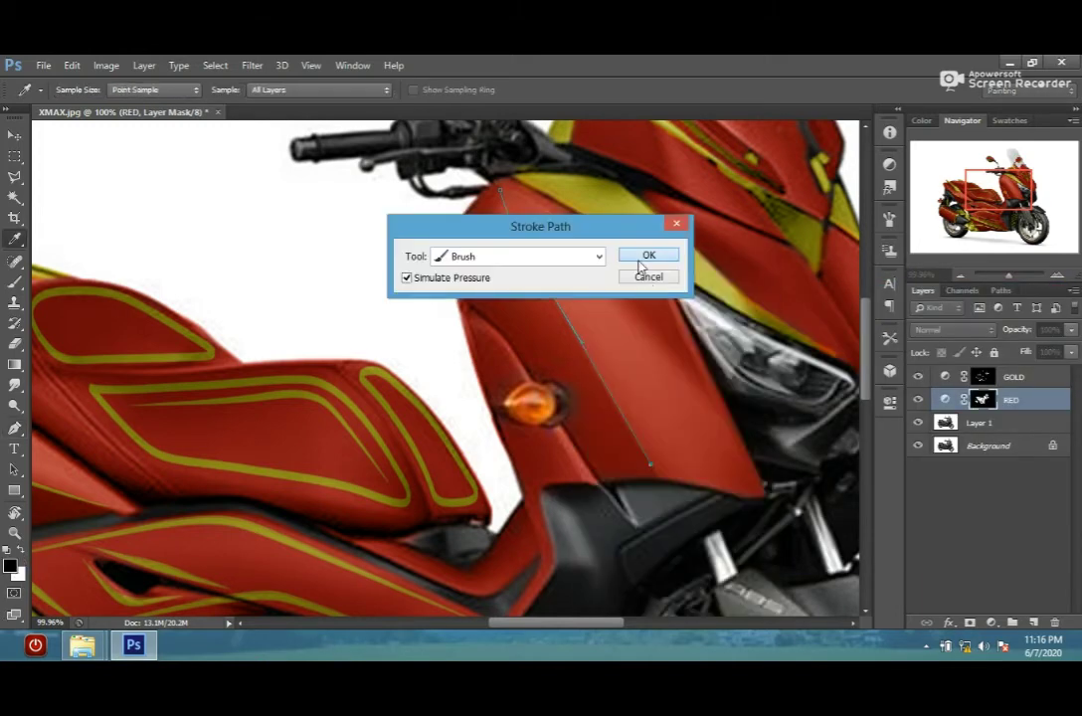
pyautogui.click(640, 263)
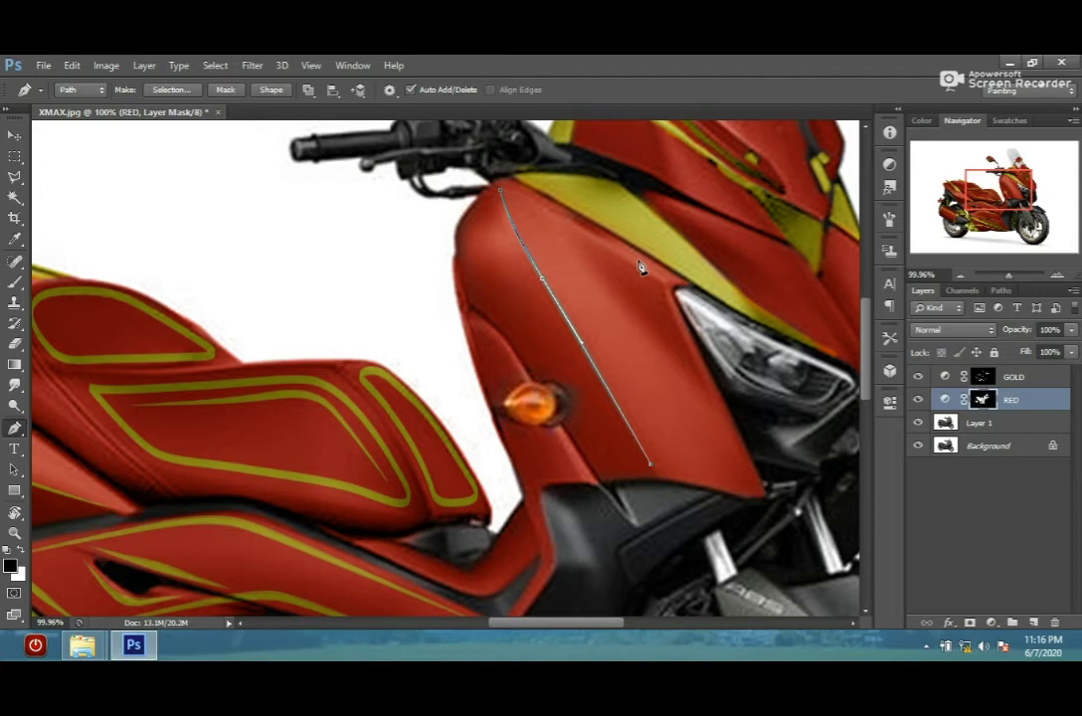
pyautogui.click(984, 379)
pyautogui.rightClick(599, 229)
pyautogui.click(681, 339)
pyautogui.click(640, 251)
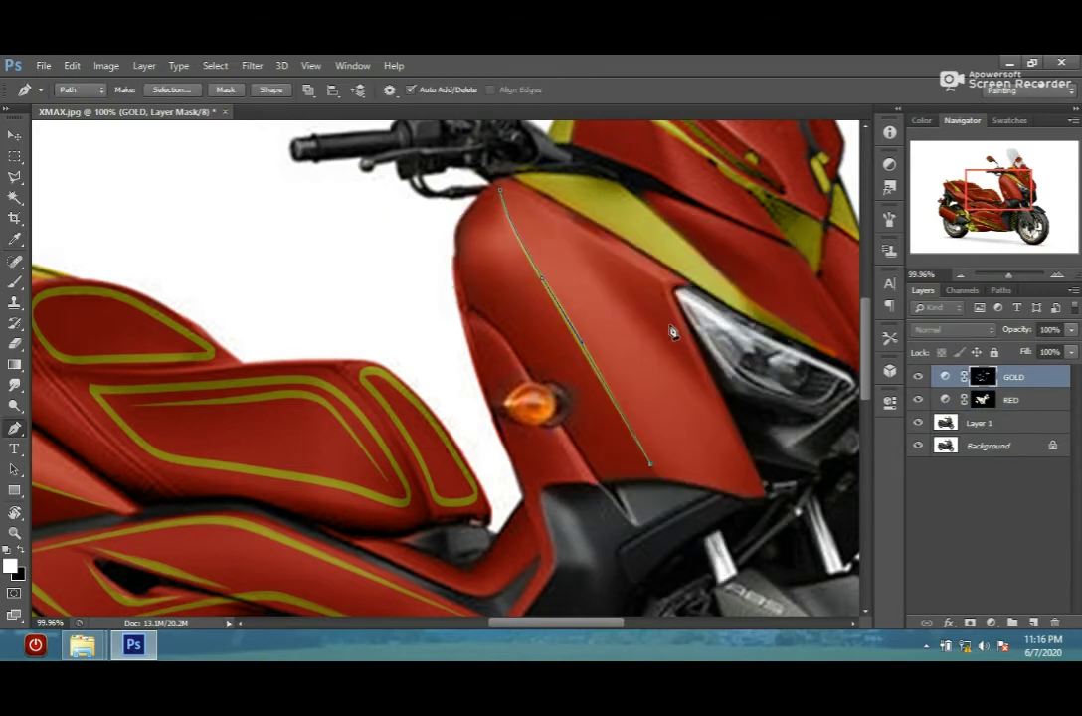
pyautogui.press('b')
pyautogui.rightClick(452, 225)
pyautogui.press('Escape')
# - Brush black on the RED mask along the cowl edge above and below the indicator
pyautogui.scroll(5, 493, 359)
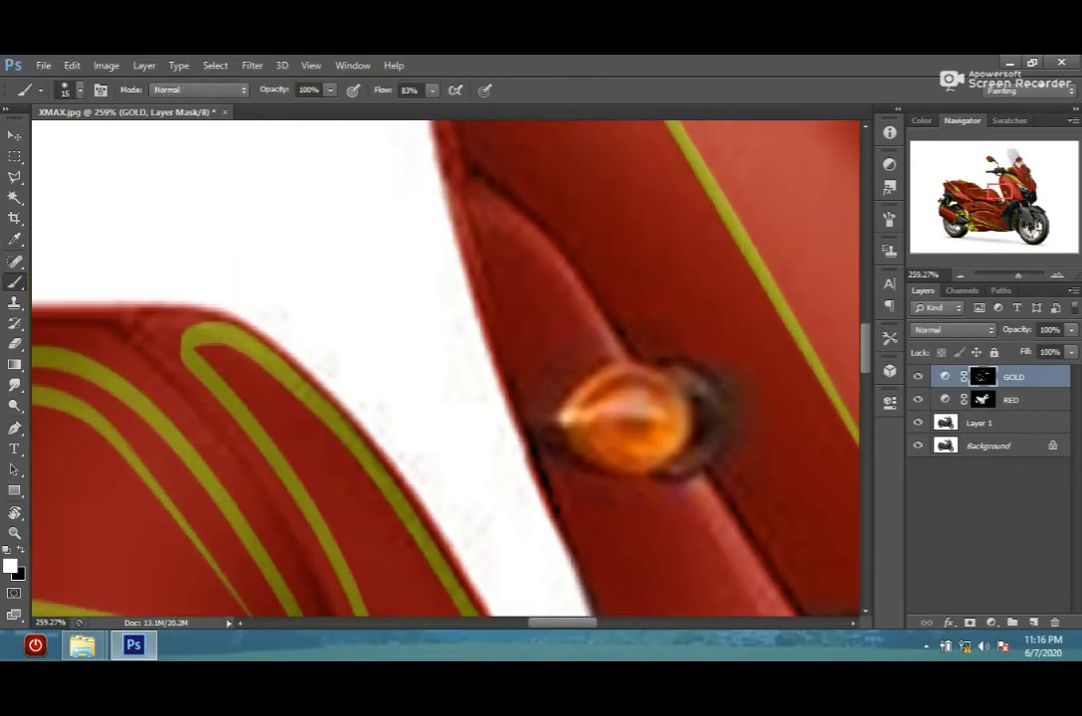
pyautogui.hotkey('alt', '[')
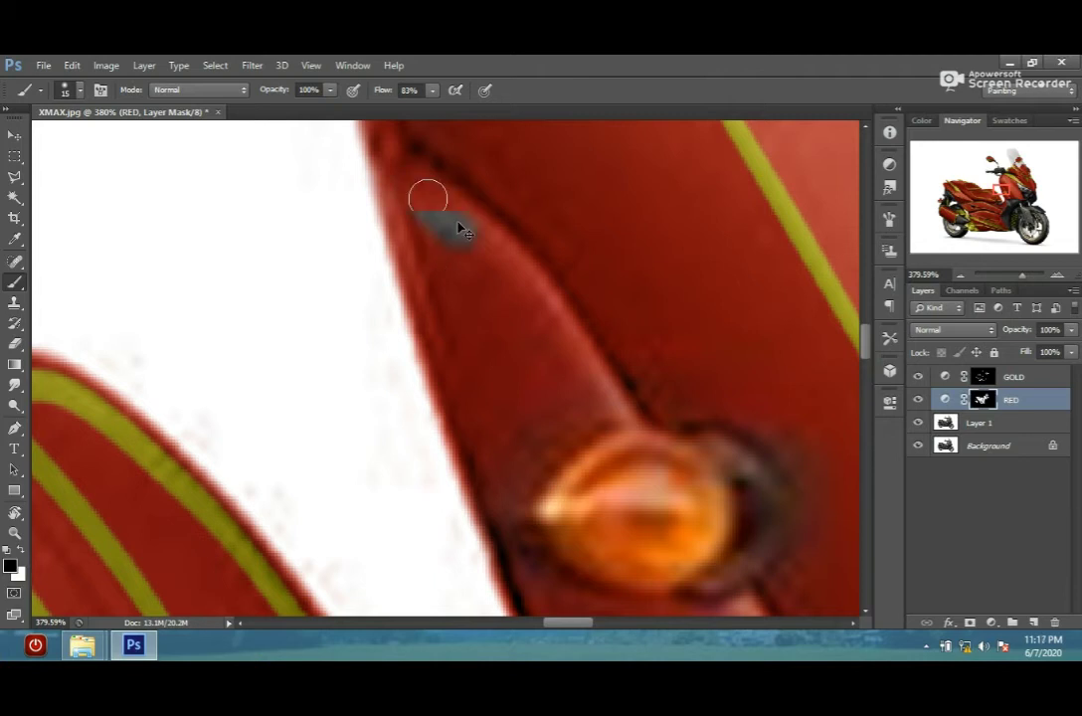
pyautogui.moveTo(463, 231); pyautogui.dragTo(632, 411)
pyautogui.moveTo(768, 558)
pyautogui.mouseDown()
pyautogui.moveTo(534, 203)
pyautogui.moveTo(562, 314)
pyautogui.mouseUp()
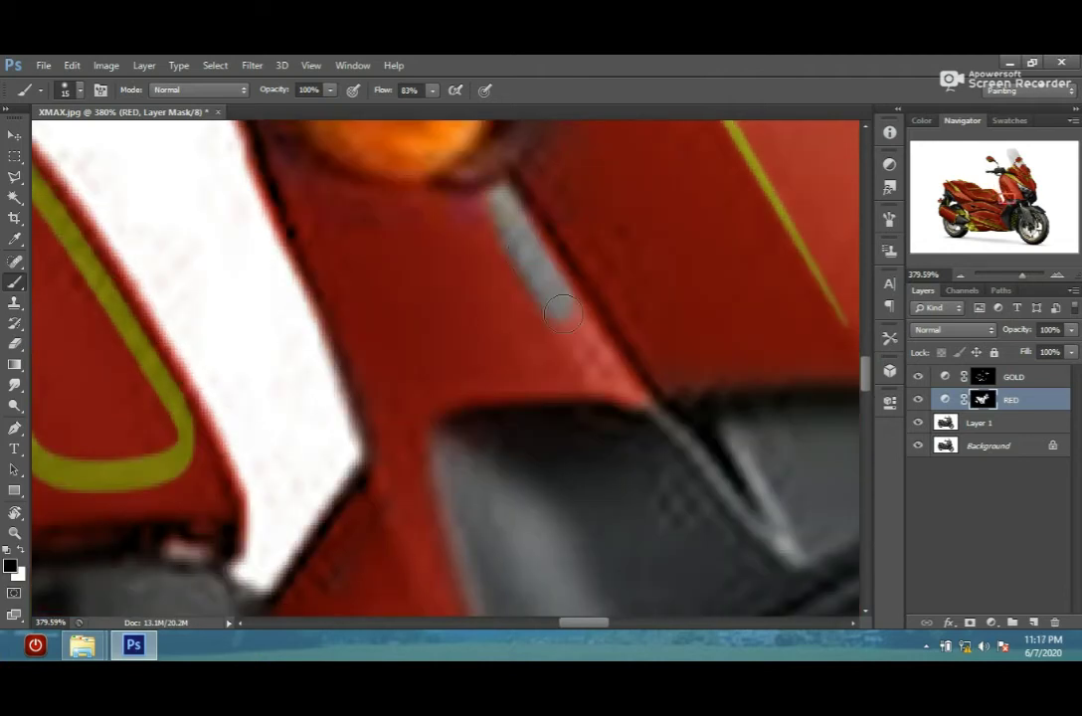
pyautogui.moveTo(494, 195); pyautogui.dragTo(629, 396)
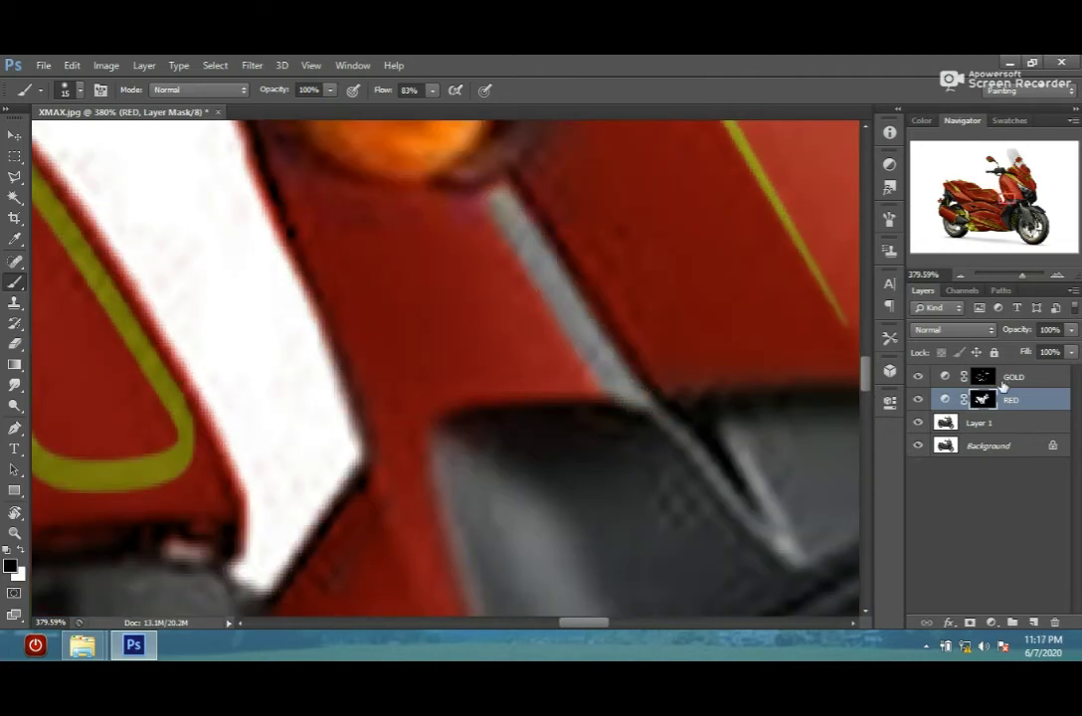
# - Brush white on the GOLD mask to paint a gold stripe along the cowl edge
pyautogui.click(1003, 382)
pyautogui.click(22, 553)
pyautogui.moveTo(500, 205)
pyautogui.mouseDown()
pyautogui.moveTo(624, 387)
pyautogui.moveTo(617, 551)
pyautogui.mouseUp()
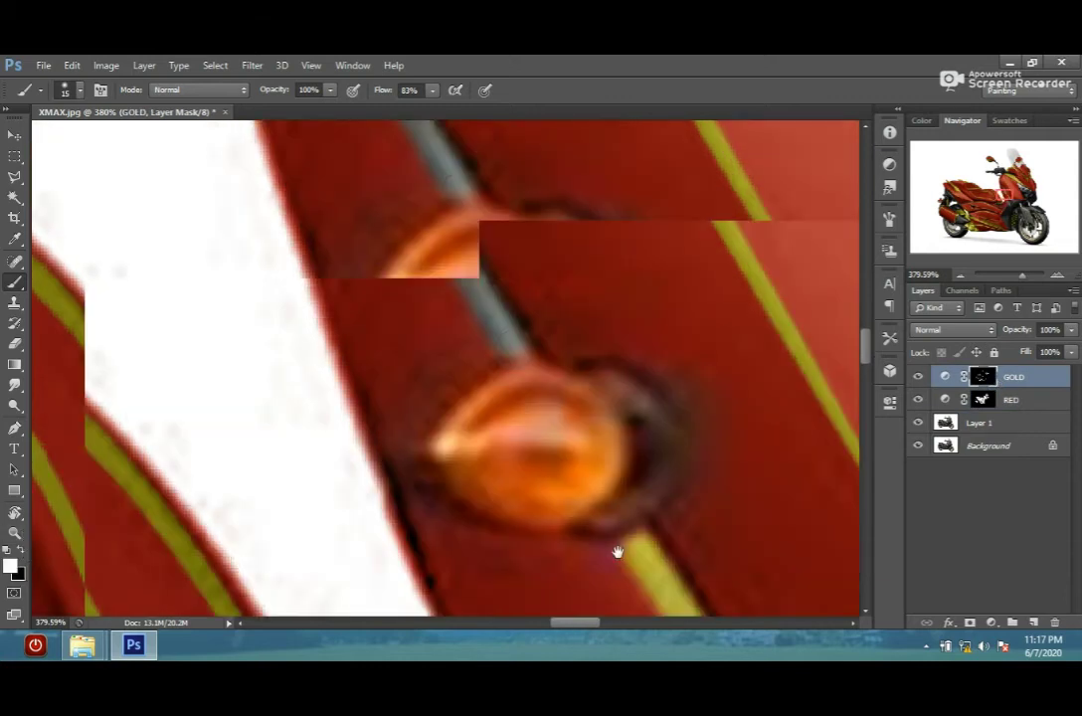
pyautogui.moveTo(562, 463)
pyautogui.mouseDown()
pyautogui.moveTo(508, 343)
pyautogui.moveTo(370, 241)
pyautogui.moveTo(453, 373)
pyautogui.mouseUp()
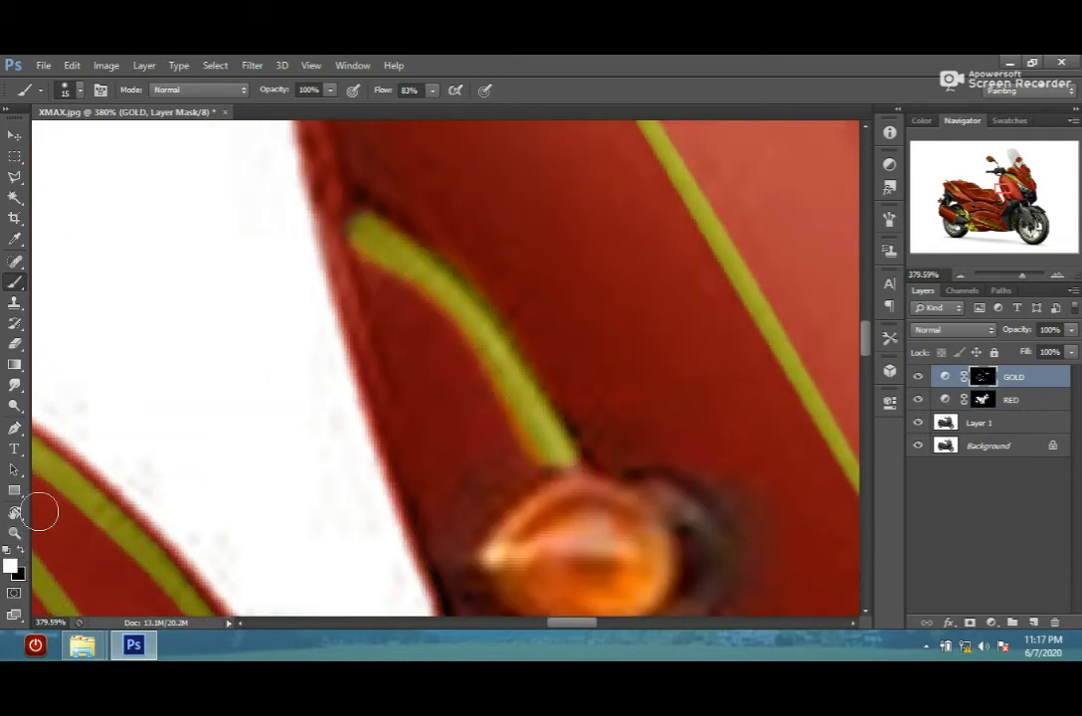
pyautogui.moveTo(433, 328); pyautogui.dragTo(534, 491)
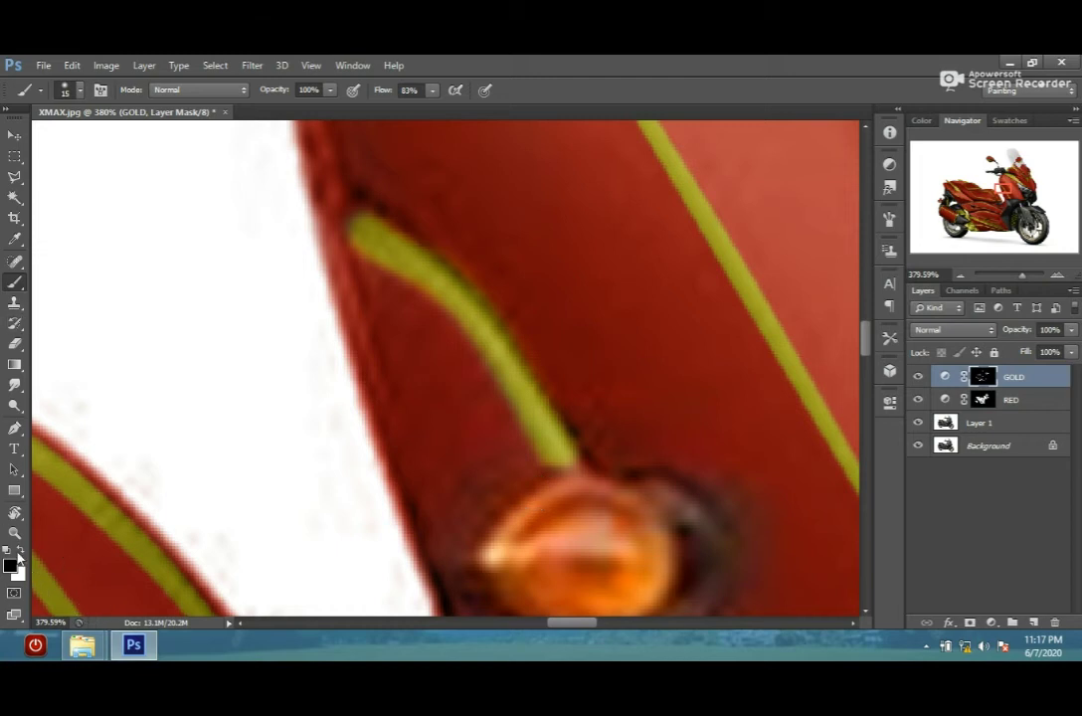
# - Paint a gold arc encircling the indicator light on the GOLD mask
pyautogui.scroll(-3, 562, 455)
pyautogui.hscroll(3, 562, 455)
pyautogui.moveTo(541, 358)
pyautogui.mouseDown()
pyautogui.moveTo(498, 456)
pyautogui.moveTo(568, 365)
pyautogui.mouseUp()
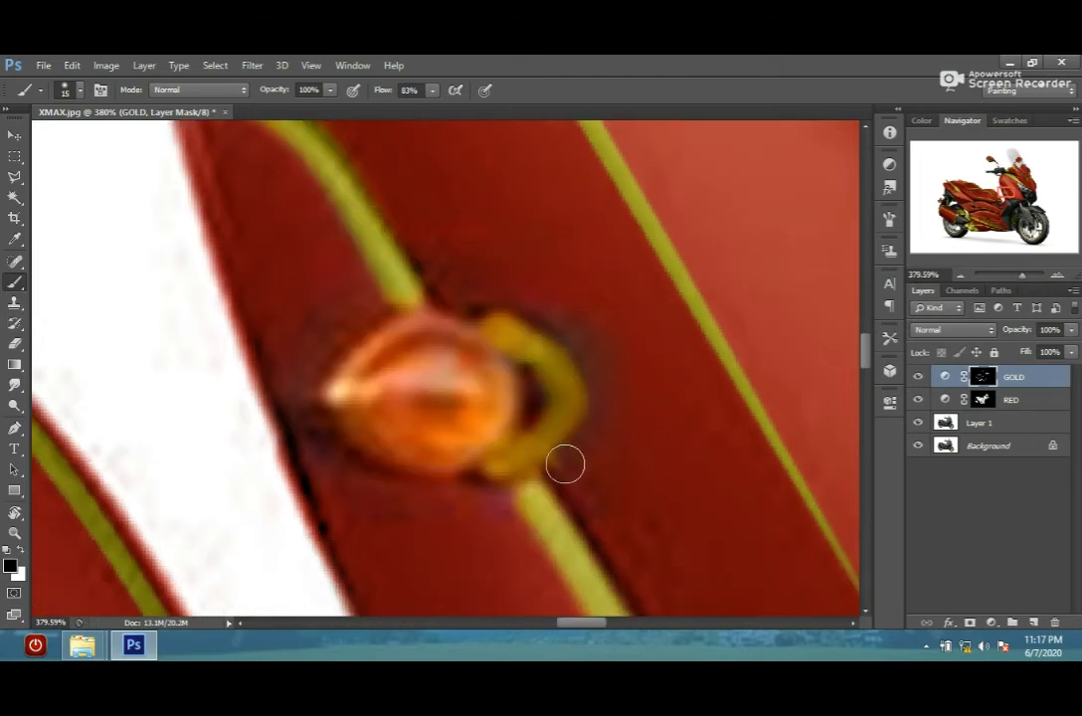
pyautogui.scroll(-3, 623, 399)
pyautogui.hotkey('alt', '[')
pyautogui.scroll(3, 530, 287)
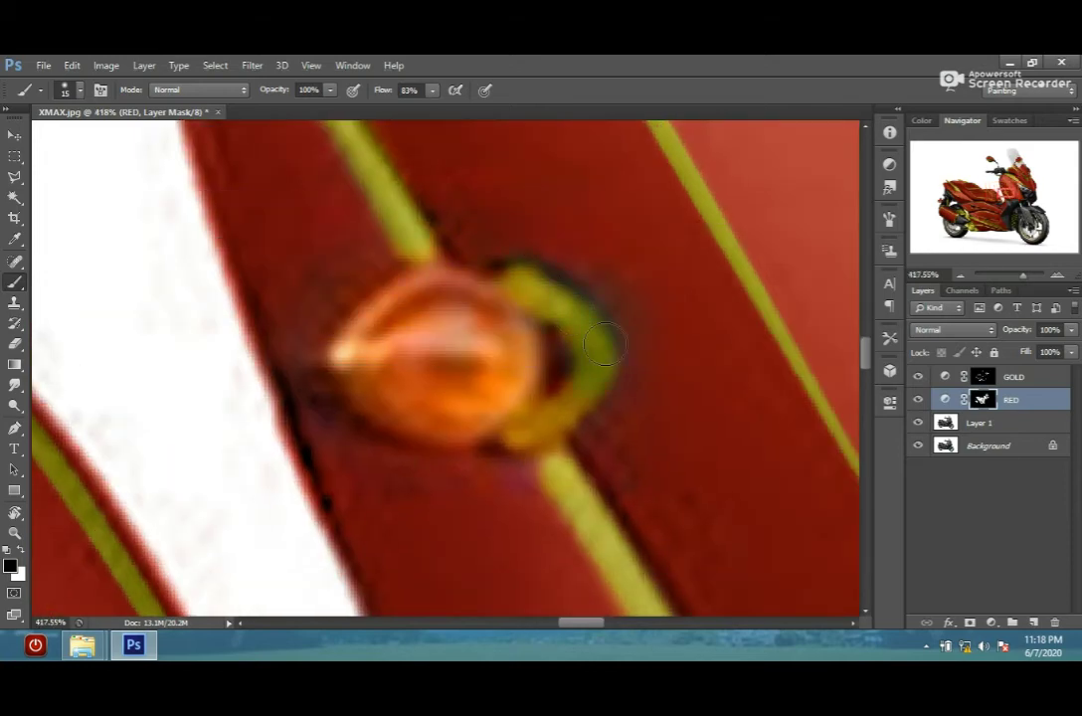
pyautogui.scroll(-3, 600, 385)
pyautogui.scroll(-2, 447, 418)
pyautogui.scroll(1, 427, 437)
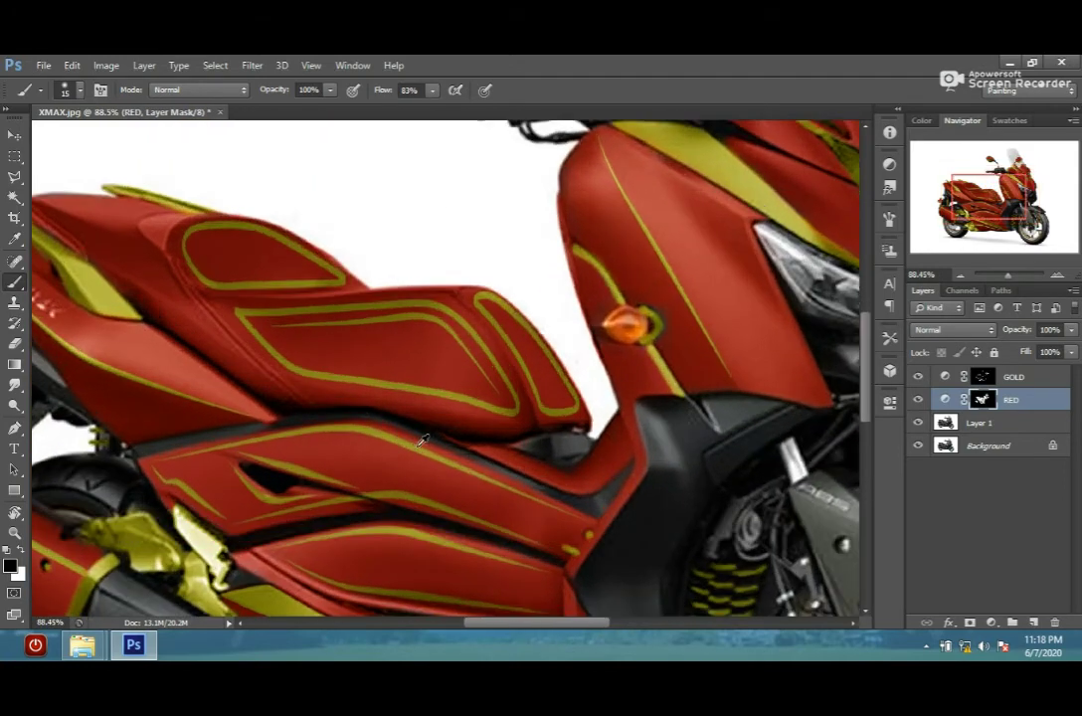
pyautogui.scroll(-2, 423, 441)
pyautogui.scroll(-2, 386, 505)
# - Paint white on the RED mask to redden the first part of the wheel rim
pyautogui.press('x')
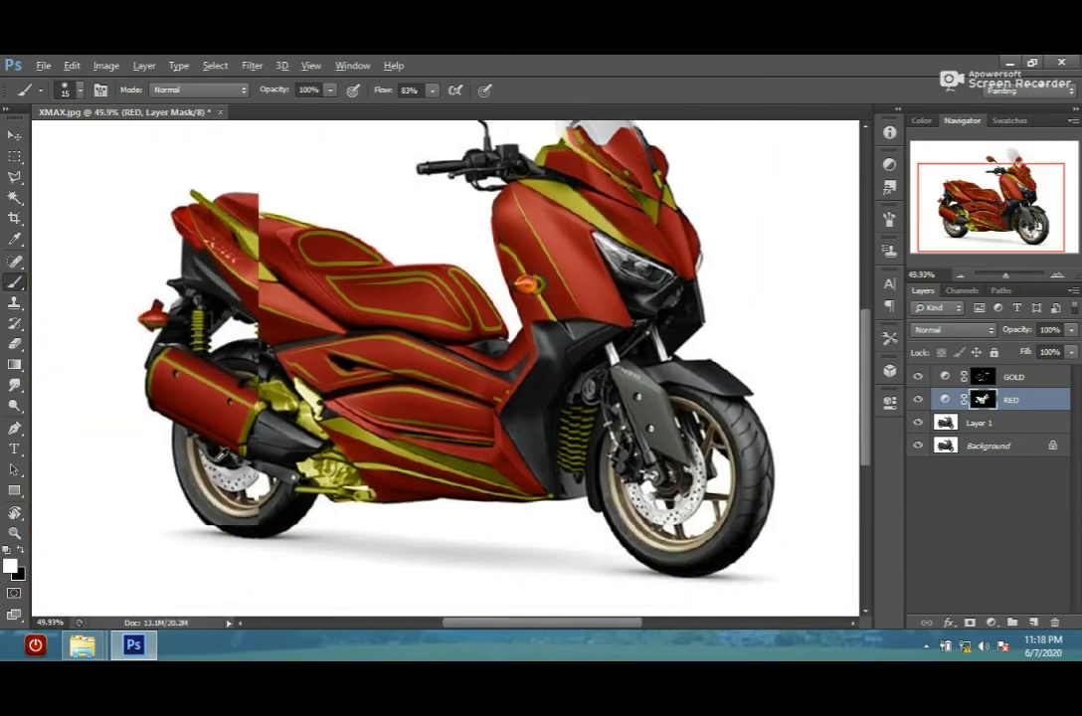
pyautogui.scroll(5, 201, 474)
pyautogui.moveTo(145, 158)
pyautogui.mouseDown()
pyautogui.moveTo(194, 212)
pyautogui.moveTo(264, 448)
pyautogui.moveTo(557, 522)
pyautogui.moveTo(457, 333)
pyautogui.mouseUp()
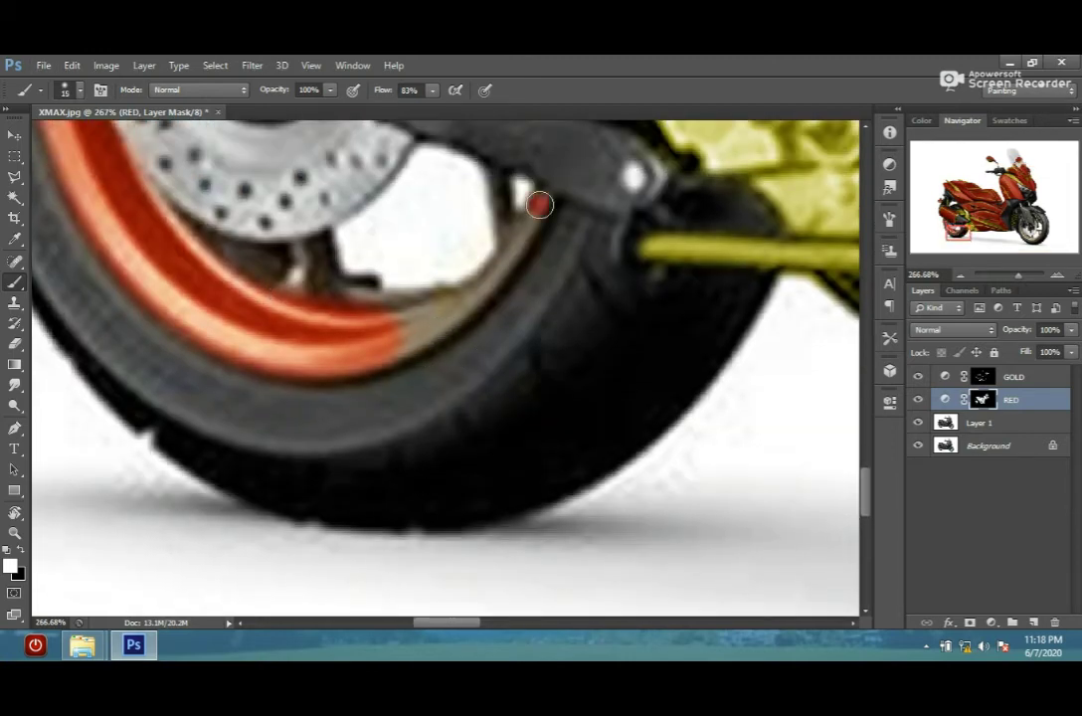
pyautogui.moveTo(538, 204); pyautogui.dragTo(490, 287)
pyautogui.hscroll(5, 484, 350)
pyautogui.scroll(-3, 176, 257)
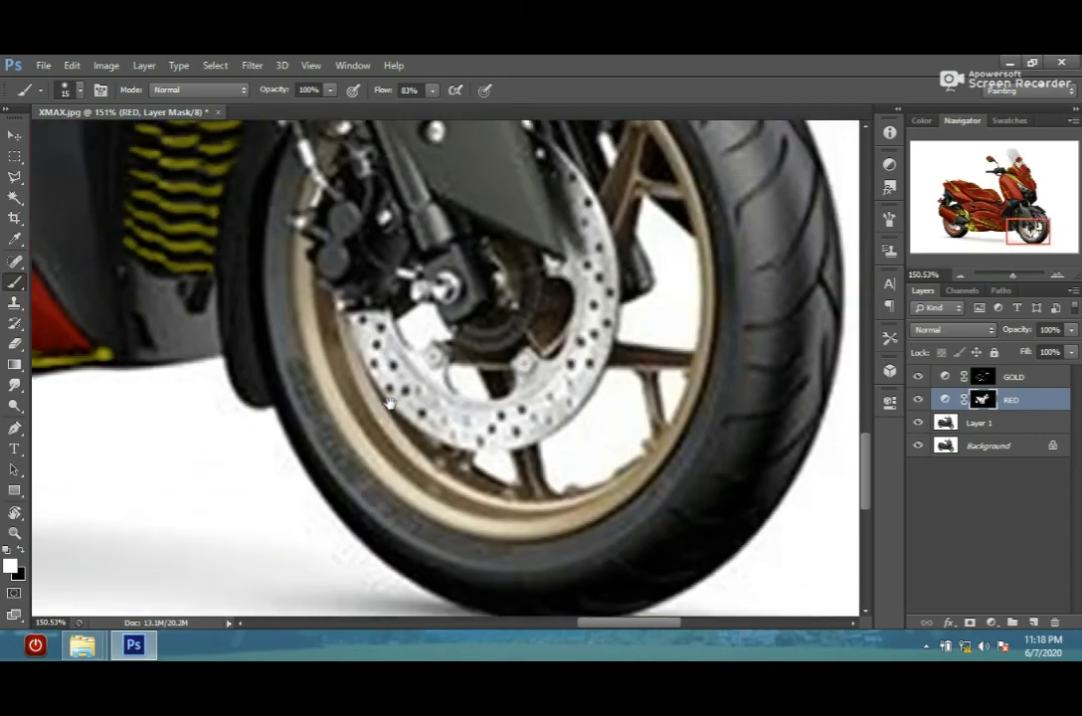
pyautogui.scroll(3, 389, 403)
# - Continue the red down the front rim and around its lower edge
pyautogui.moveTo(273, 164); pyautogui.dragTo(350, 467)
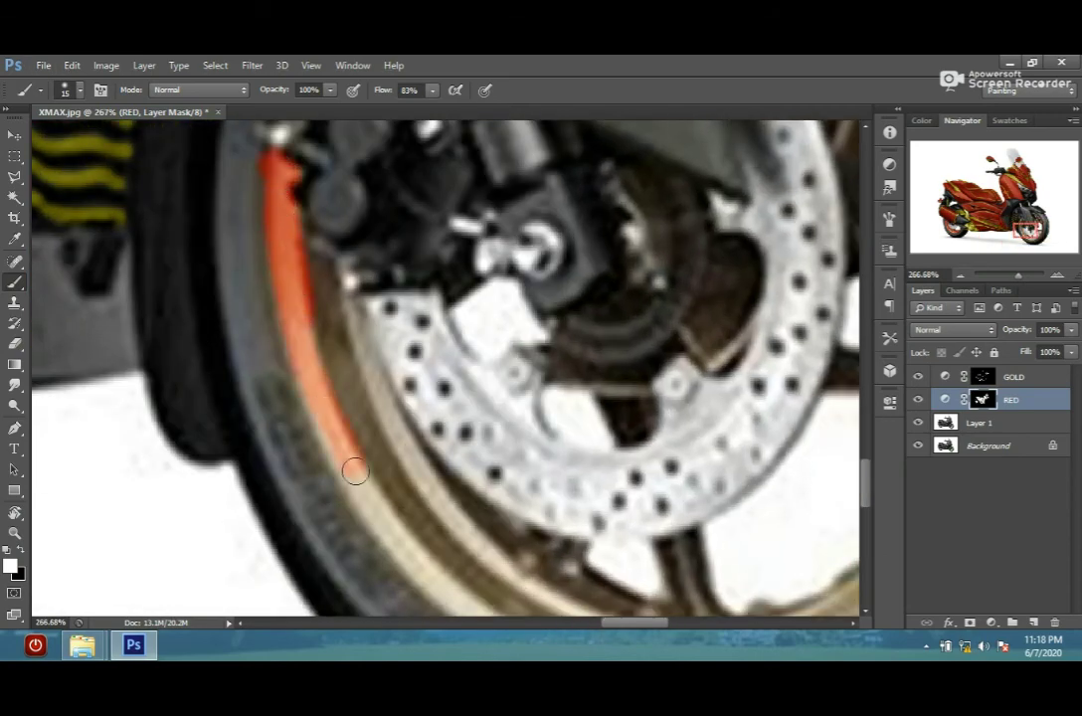
pyautogui.scroll(-3, 213, 145)
pyautogui.moveTo(258, 277); pyautogui.dragTo(254, 348)
pyautogui.scroll(2, 244, 186)
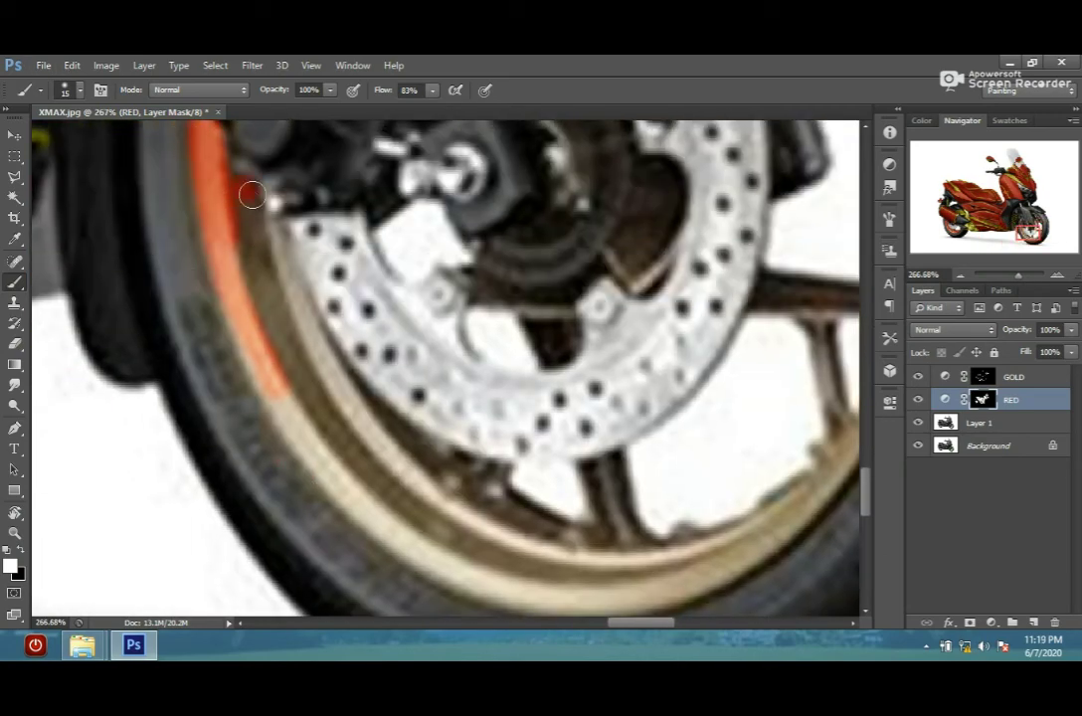
pyautogui.moveTo(249, 191)
pyautogui.mouseDown()
pyautogui.moveTo(296, 450)
pyautogui.moveTo(306, 389)
pyautogui.moveTo(446, 537)
pyautogui.mouseUp()
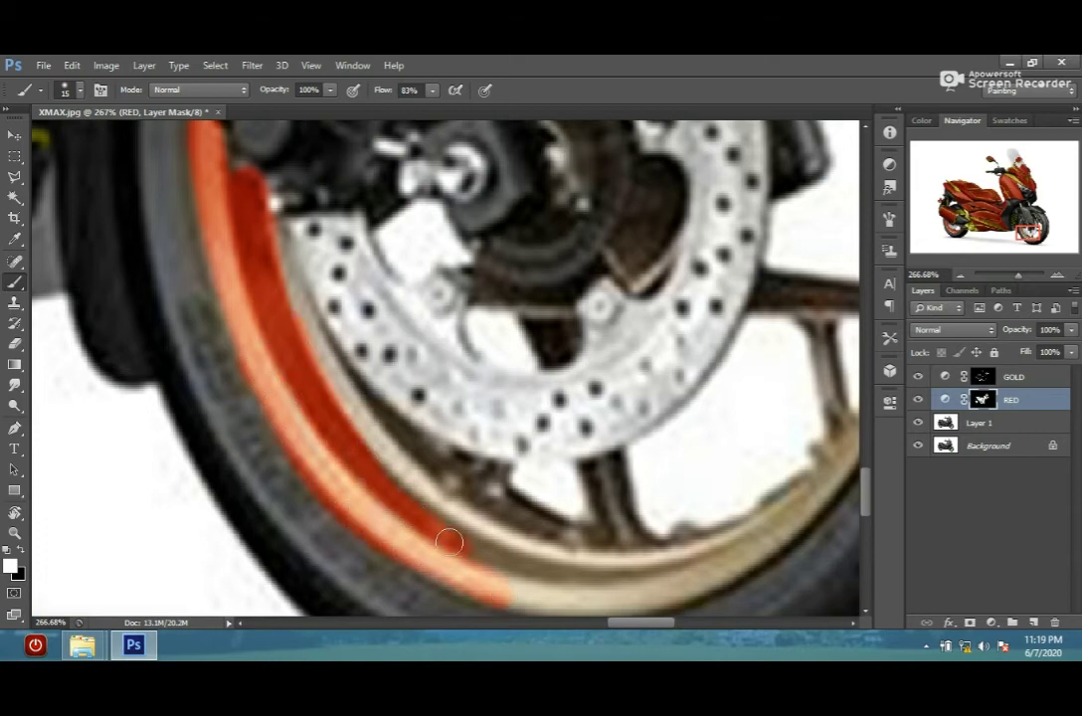
pyautogui.scroll(-3, 416, 404)
pyautogui.moveTo(416, 404); pyautogui.dragTo(582, 445)
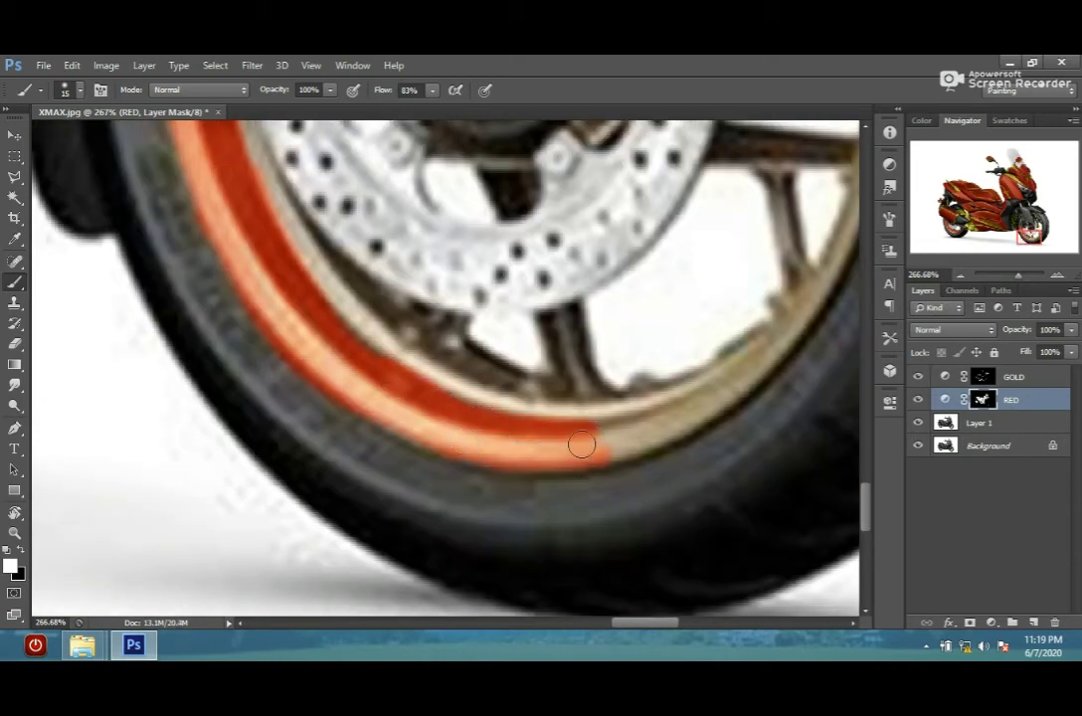
# - Extend the red along the bottom of the rim and back up along the top
pyautogui.hscroll(3, 455, 450)
pyautogui.moveTo(454, 449)
pyautogui.mouseDown()
pyautogui.moveTo(499, 425)
pyautogui.moveTo(687, 259)
pyautogui.mouseUp()
pyautogui.scroll(3, 686, 259)
pyautogui.scroll(3, 696, 298)
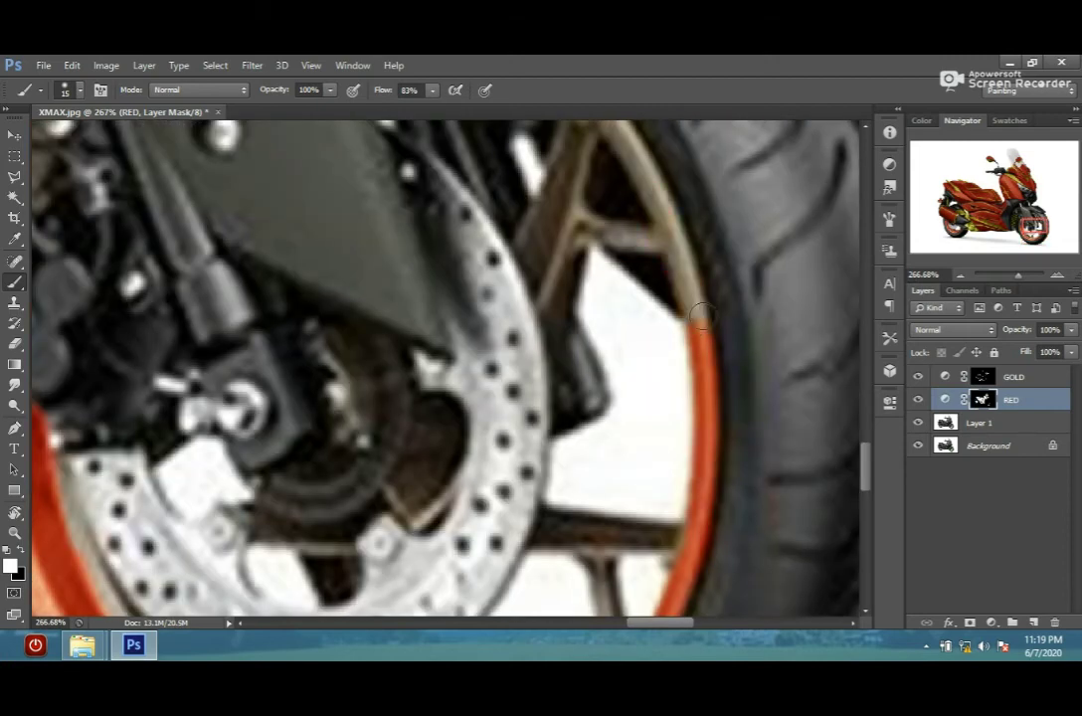
pyautogui.moveTo(700, 316); pyautogui.dragTo(614, 133)
pyautogui.scroll(3, 618, 206)
pyautogui.moveTo(693, 295); pyautogui.dragTo(573, 193)
pyautogui.scroll(3, 573, 193)
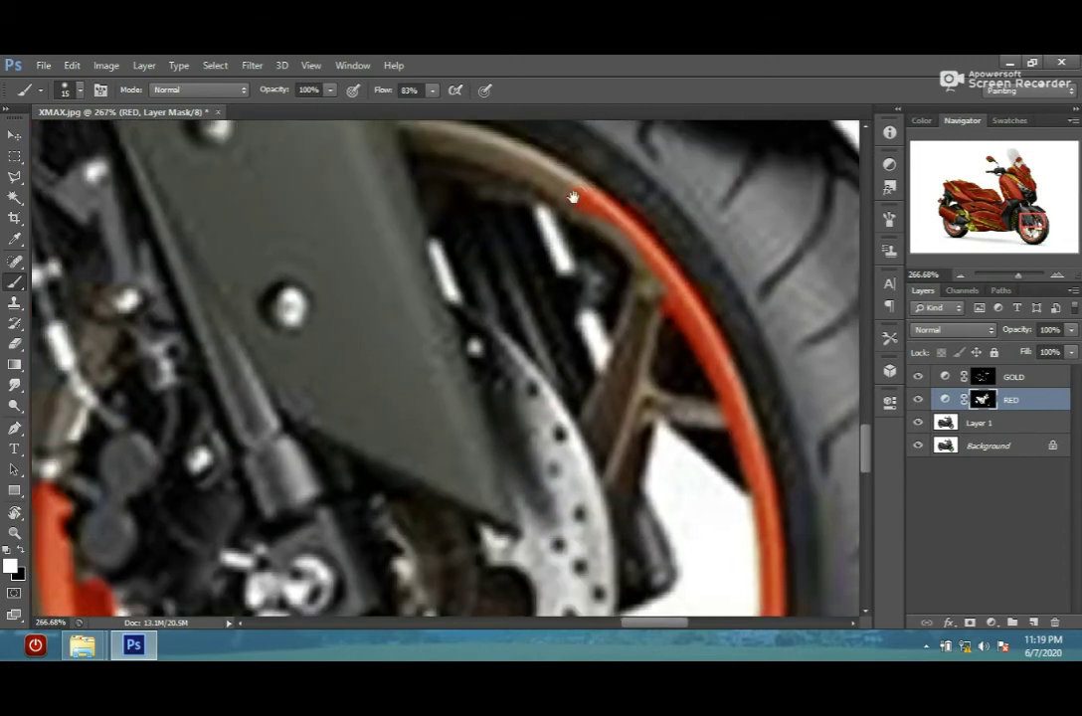
pyautogui.scroll(3, 411, 242)
pyautogui.moveTo(410, 241); pyautogui.dragTo(602, 303)
# - Pan around the bottom of the tyre to check the red rim
pyautogui.scroll(-1, 538, 295)
pyautogui.scroll(-3, 539, 295)
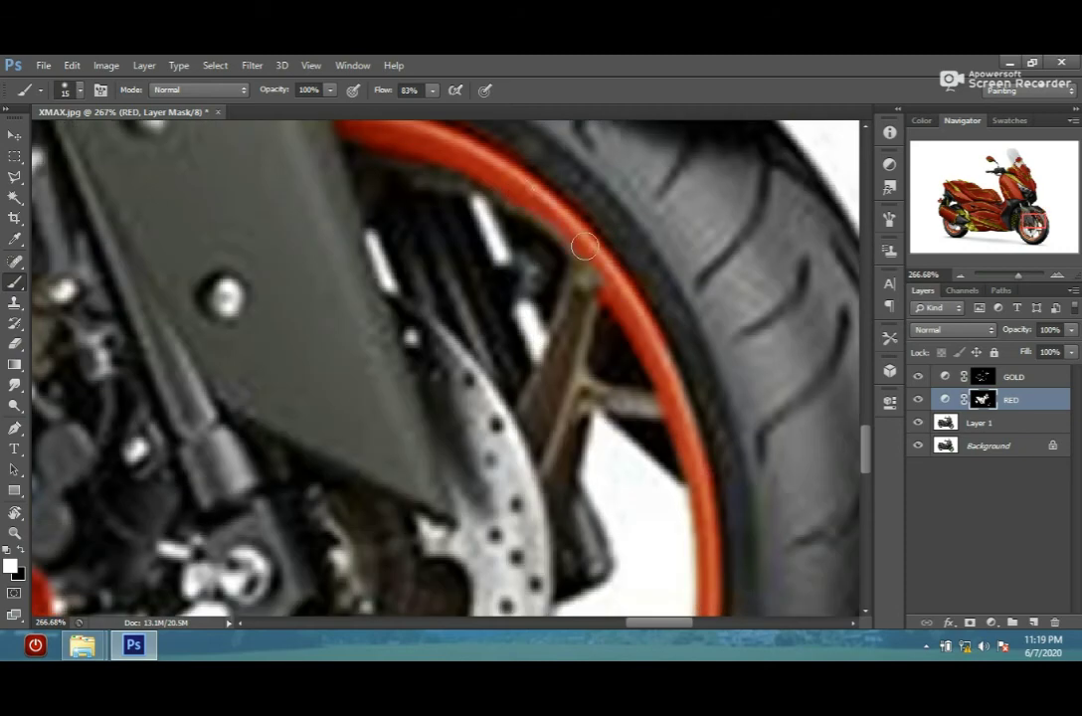
pyautogui.scroll(-3, 596, 276)
pyautogui.scroll(-3, 624, 227)
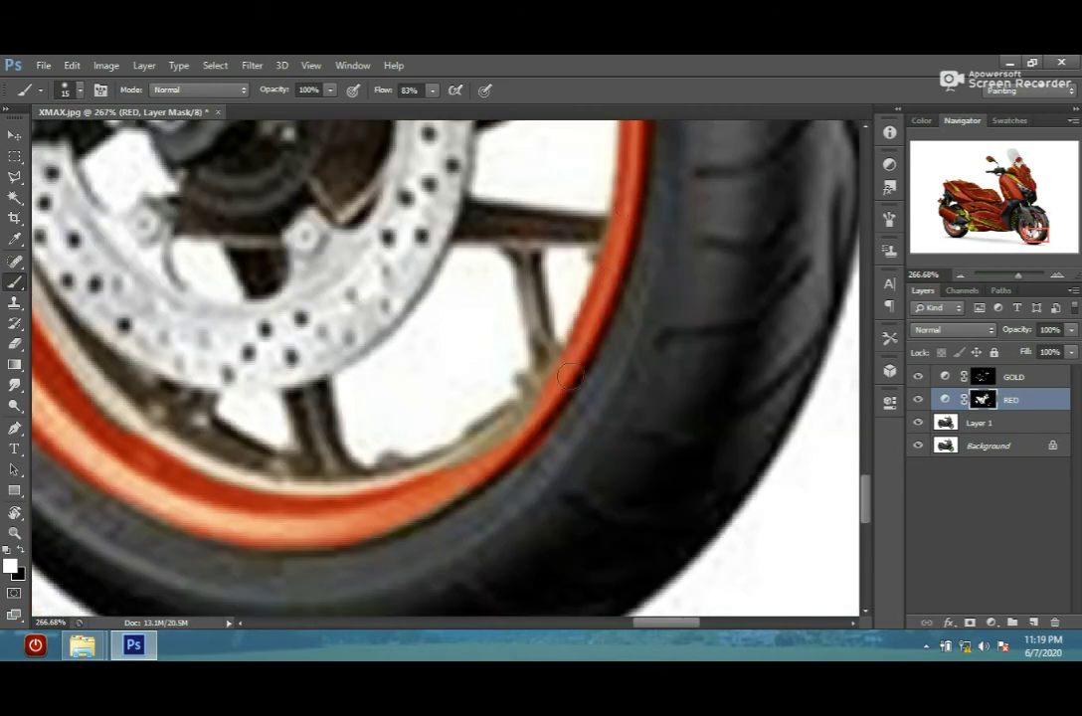
pyautogui.moveTo(569, 376); pyautogui.dragTo(574, 219)
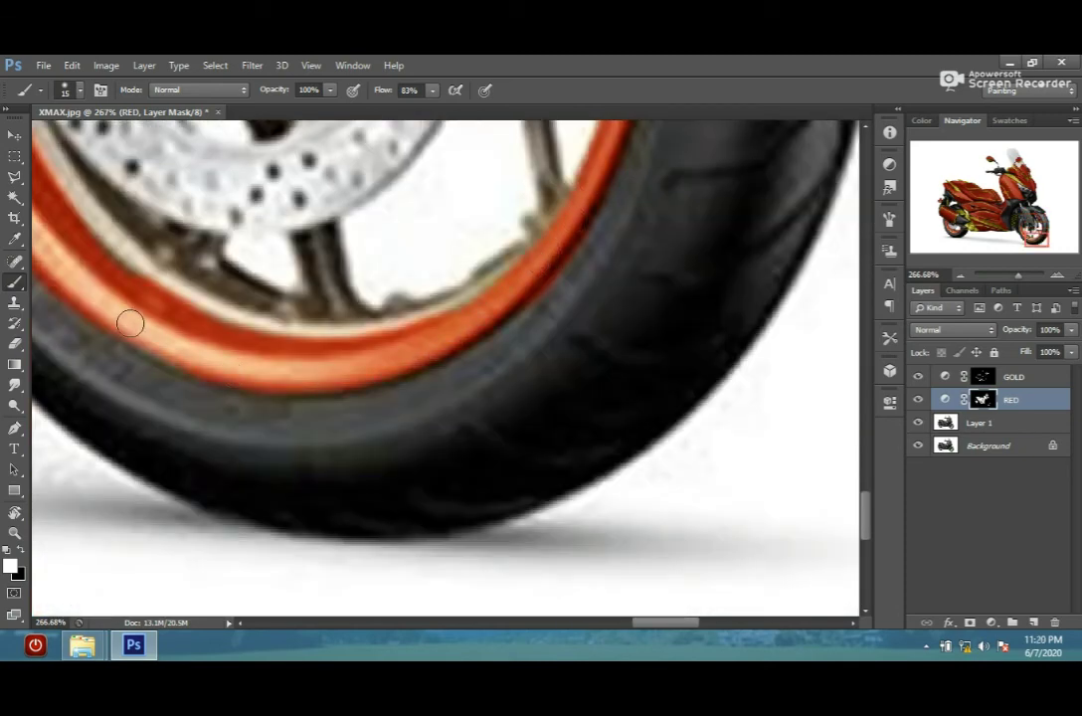
pyautogui.scroll(-3, 129, 323)
pyautogui.scroll(3, 272, 374)
pyautogui.scroll(3, 289, 329)
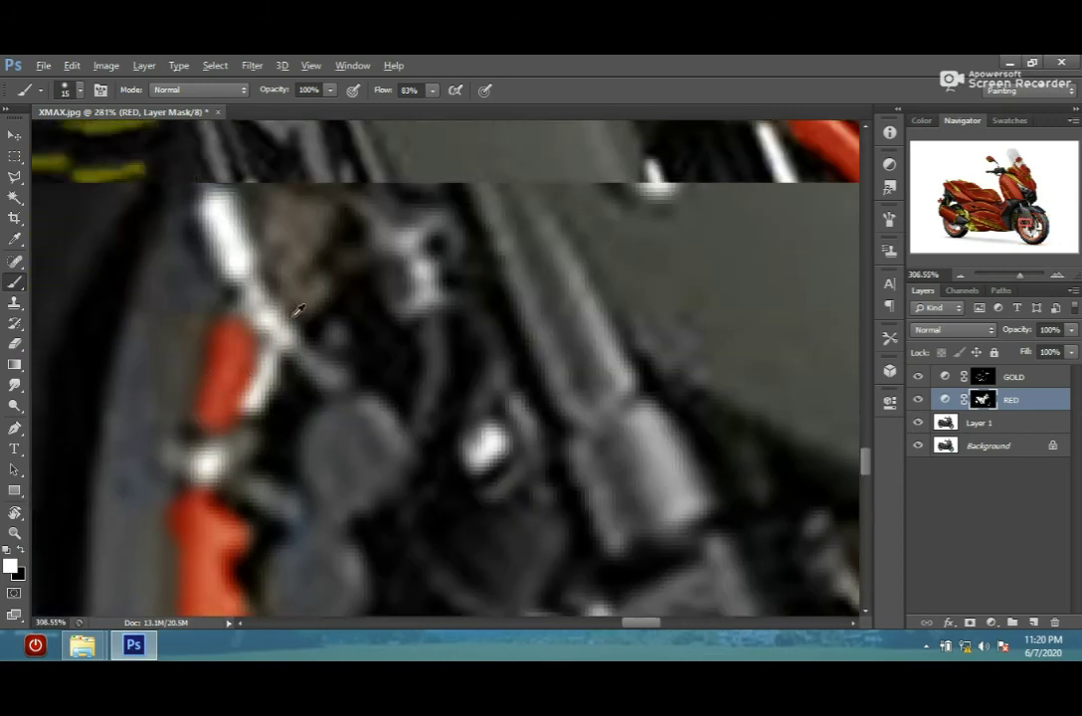
pyautogui.scroll(-5, 299, 311)
# - Paint the fork cover panel's bolts gold on the GOLD layer mask
pyautogui.scroll(5, 343, 235)
pyautogui.scroll(1, 343, 235)
pyautogui.click(981, 378)
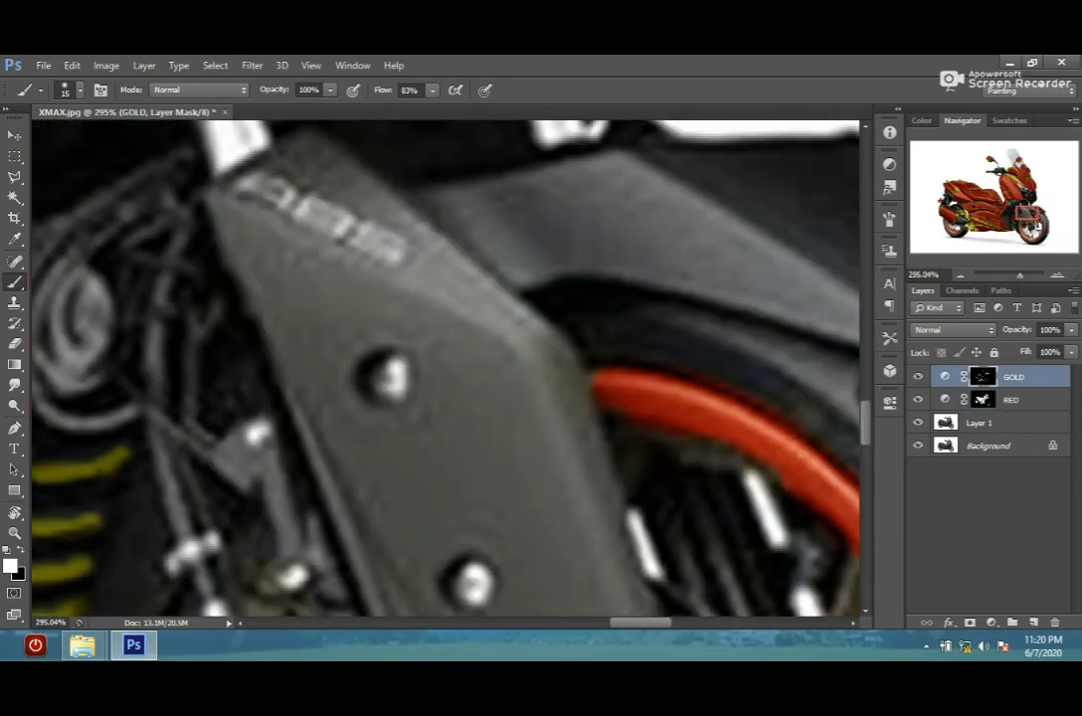
pyautogui.click(383, 373)
pyautogui.moveTo(451, 511); pyautogui.dragTo(419, 266)
pyautogui.click(435, 335)
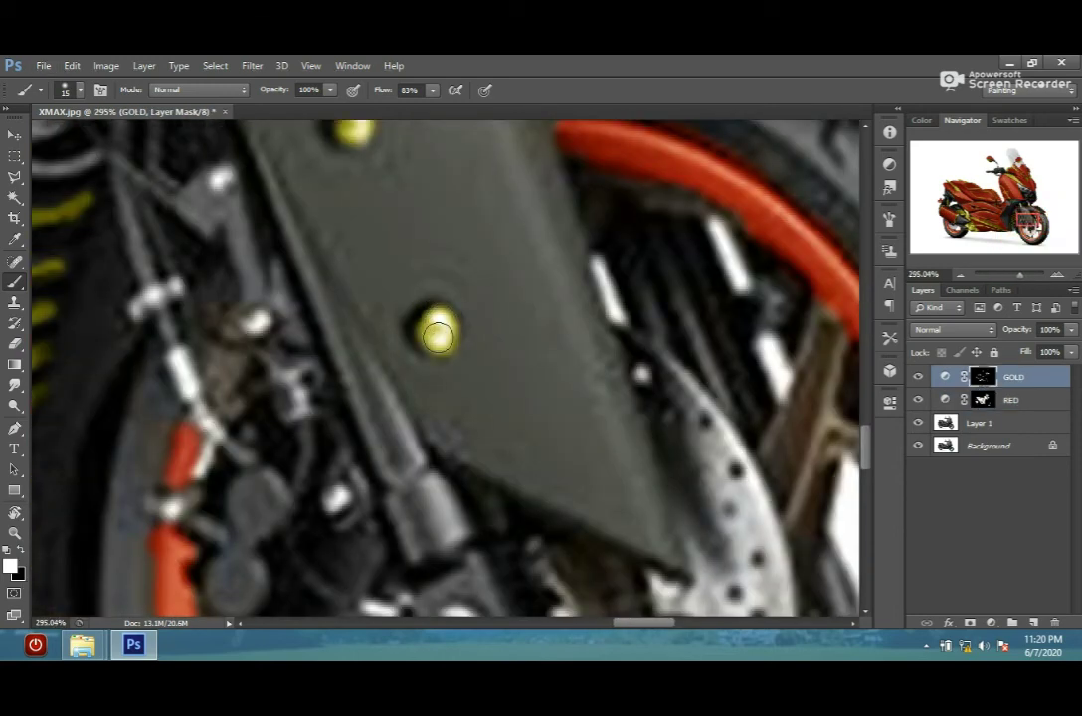
# - Paint the front fork cover panel red on the RED mask with an enlarged brush
pyautogui.moveTo(353, 131); pyautogui.dragTo(451, 244)
pyautogui.click(1011, 400)
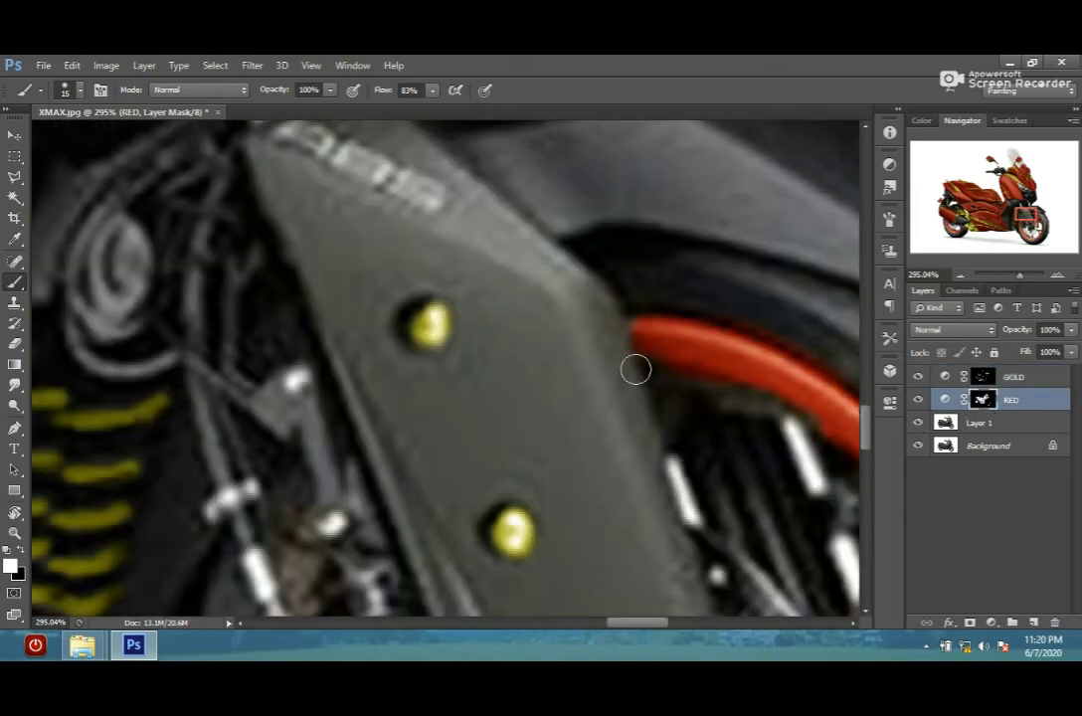
pyautogui.press(']')
pyautogui.moveTo(274, 177)
pyautogui.mouseDown()
pyautogui.moveTo(466, 388)
pyautogui.moveTo(433, 258)
pyautogui.moveTo(353, 218)
pyautogui.moveTo(472, 285)
pyautogui.mouseUp()
pyautogui.scroll(-3, 446, 270)
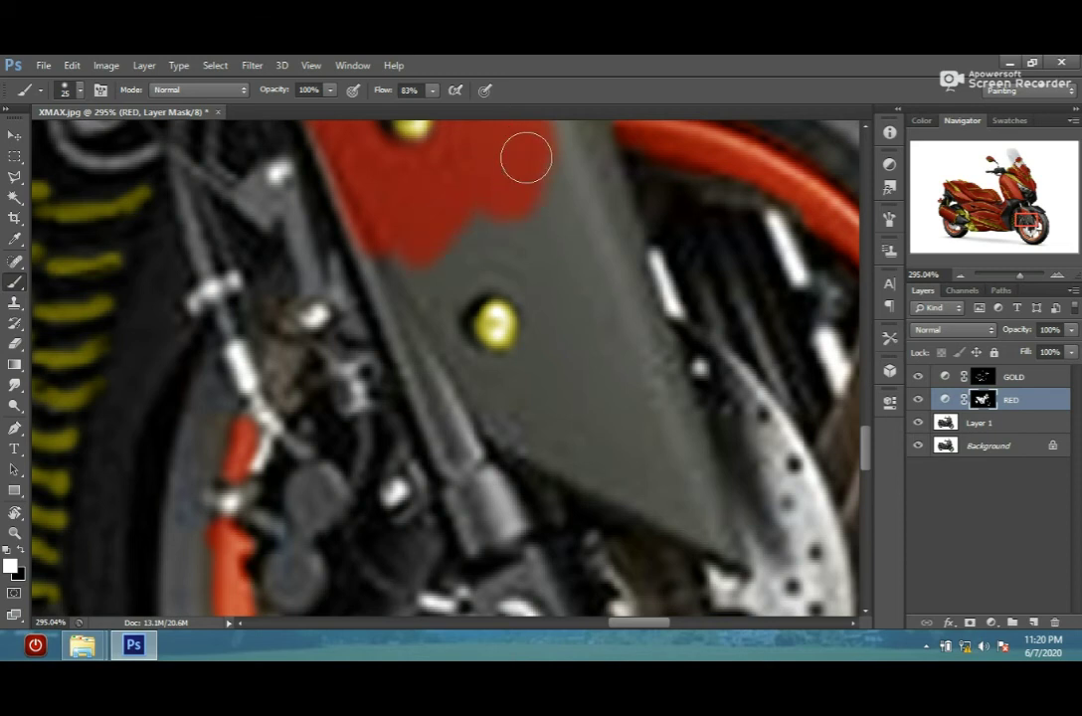
pyautogui.moveTo(527, 157); pyautogui.dragTo(425, 256)
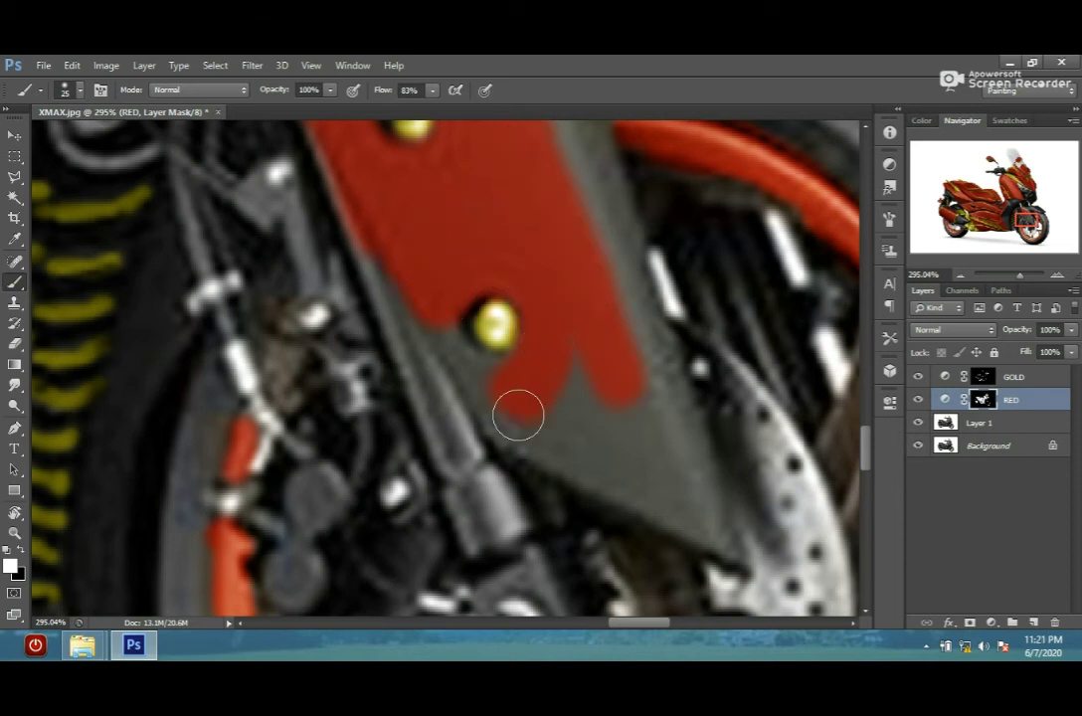
pyautogui.moveTo(518, 415); pyautogui.dragTo(541, 321)
pyautogui.hscroll(3, 465, 411)
pyautogui.scroll(-1, 465, 412)
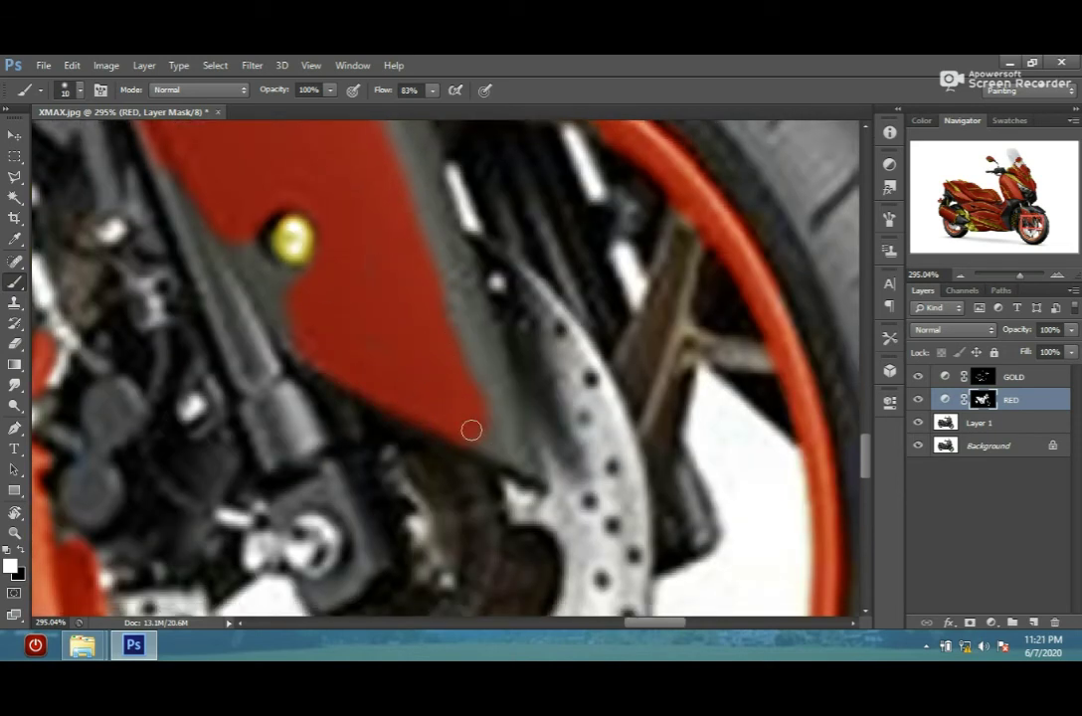
pyautogui.hscroll(-2, 417, 319)
# - With a larger brush, paint a gold stripe along the red panel's top edge
pyautogui.press(']')
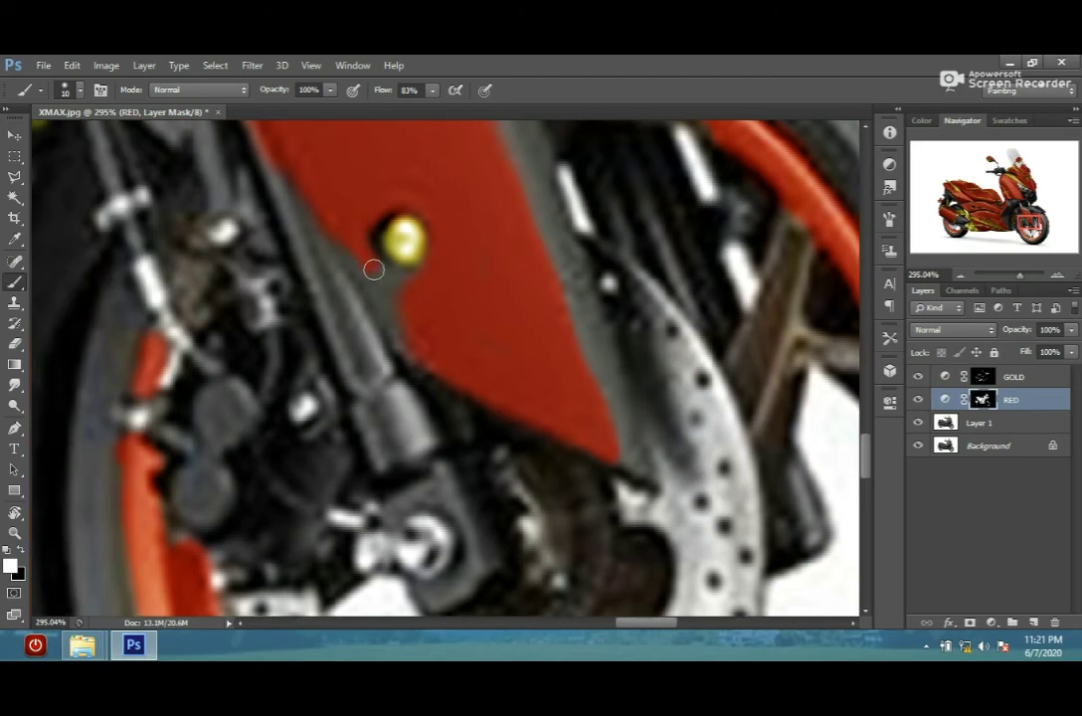
pyautogui.scroll(3, 360, 257)
pyautogui.press(']')
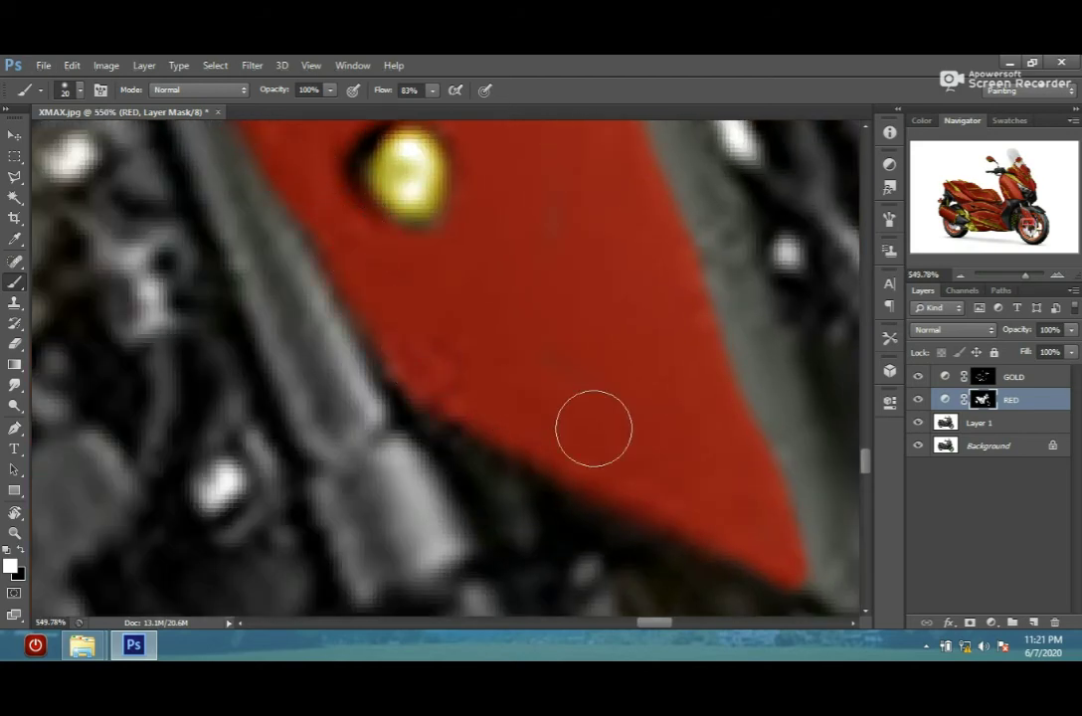
pyautogui.hscroll(1, 688, 465)
pyautogui.scroll(-1, 687, 466)
pyautogui.scroll(-3, 633, 358)
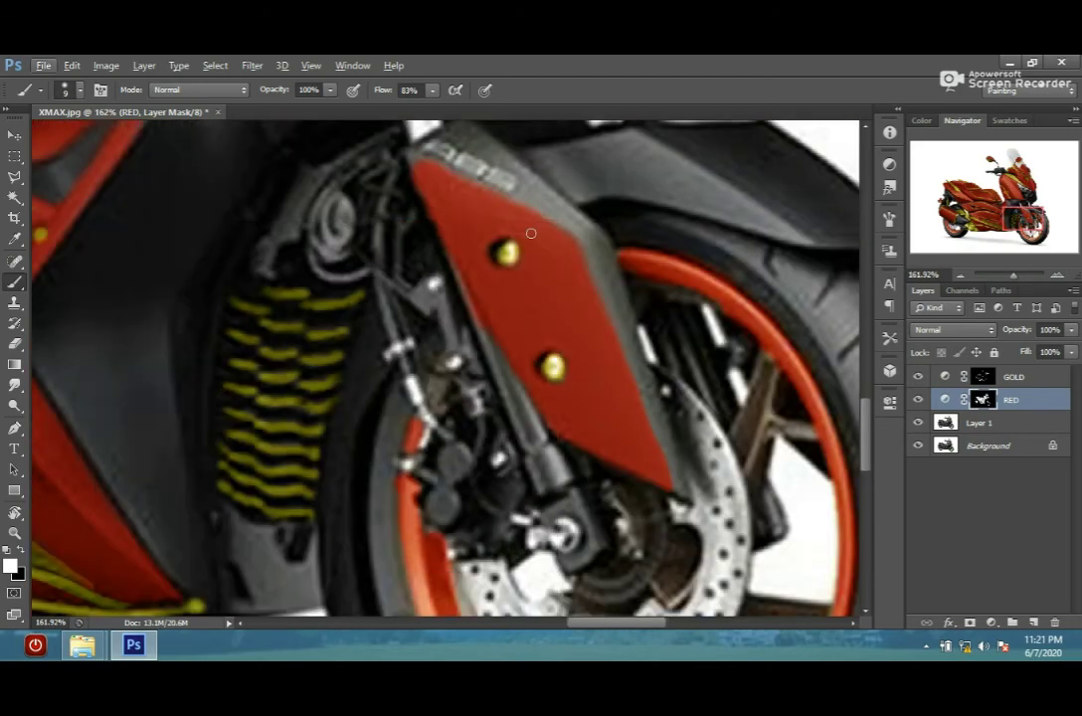
pyautogui.scroll(3, 411, 164)
pyautogui.scroll(-3, 445, 208)
pyautogui.scroll(-3, 442, 162)
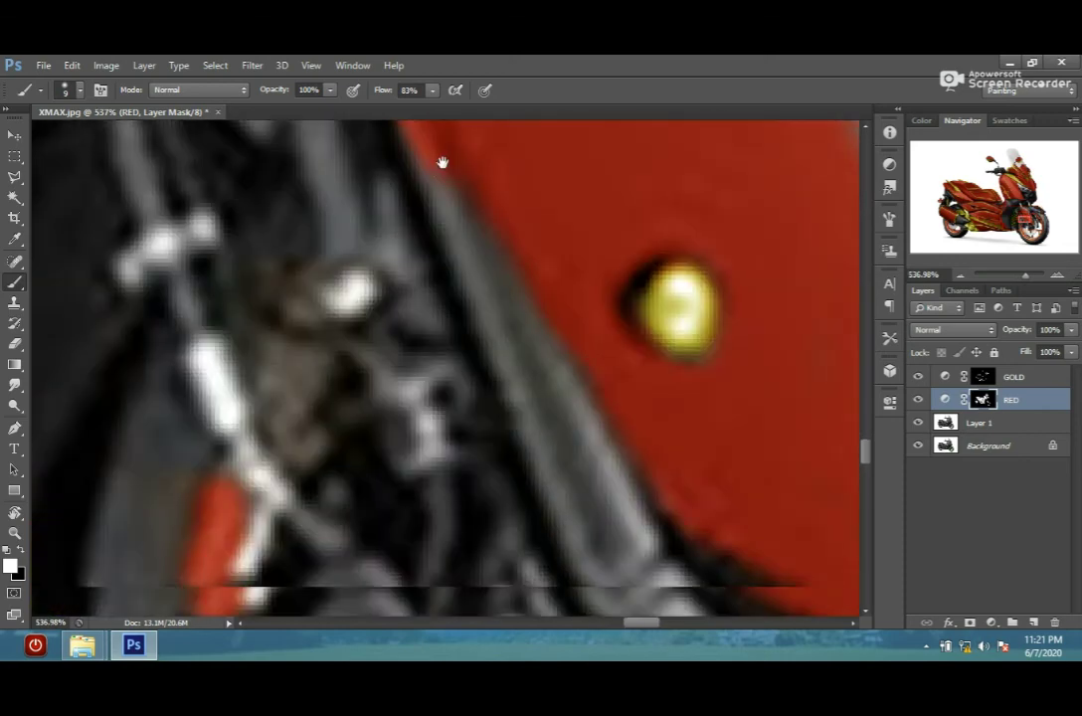
pyautogui.scroll(-2, 464, 203)
pyautogui.moveTo(407, 232); pyautogui.dragTo(492, 386)
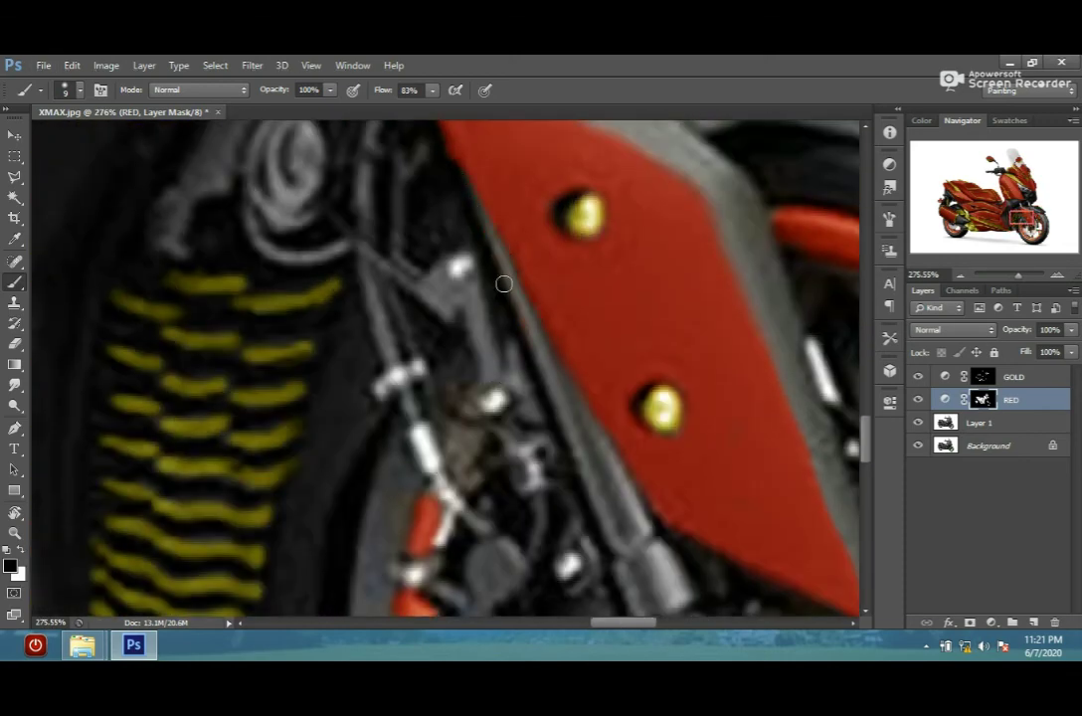
pyautogui.moveTo(505, 285); pyautogui.dragTo(555, 403)
pyautogui.press(']')
pyautogui.press(']')
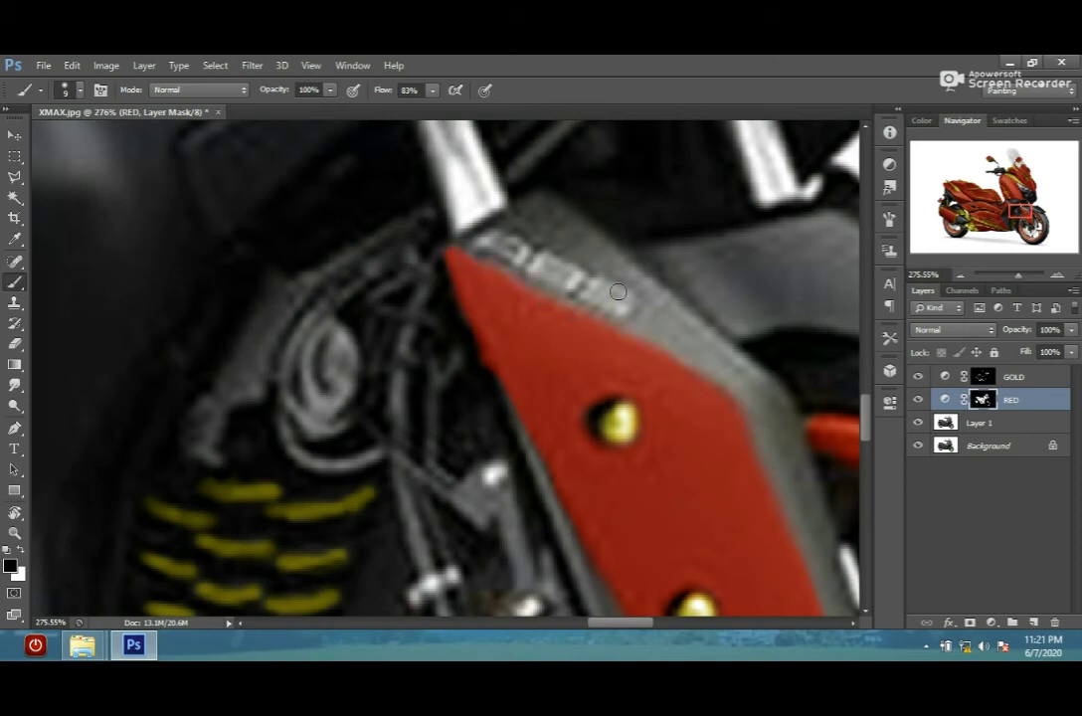
pyautogui.scroll(3, 455, 203)
pyautogui.scroll(2, 374, 137)
pyautogui.scroll(-3, 468, 406)
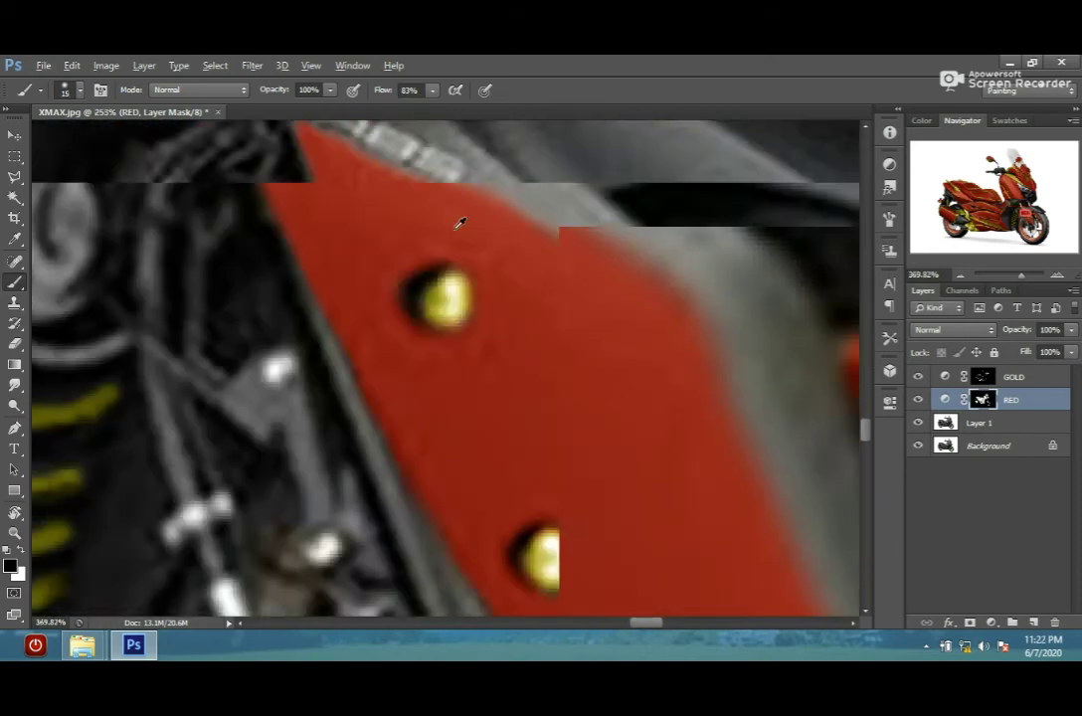
pyautogui.scroll(-2, 459, 222)
pyautogui.hotkey('alt', ']')
pyautogui.scroll(3, 386, 368)
pyautogui.scroll(2, 459, 192)
pyautogui.moveTo(459, 192)
pyautogui.mouseDown()
pyautogui.moveTo(507, 303)
pyautogui.moveTo(725, 398)
pyautogui.moveTo(713, 448)
pyautogui.moveTo(303, 194)
pyautogui.moveTo(379, 273)
pyautogui.moveTo(316, 235)
pyautogui.moveTo(348, 363)
pyautogui.moveTo(367, 249)
pyautogui.mouseUp()
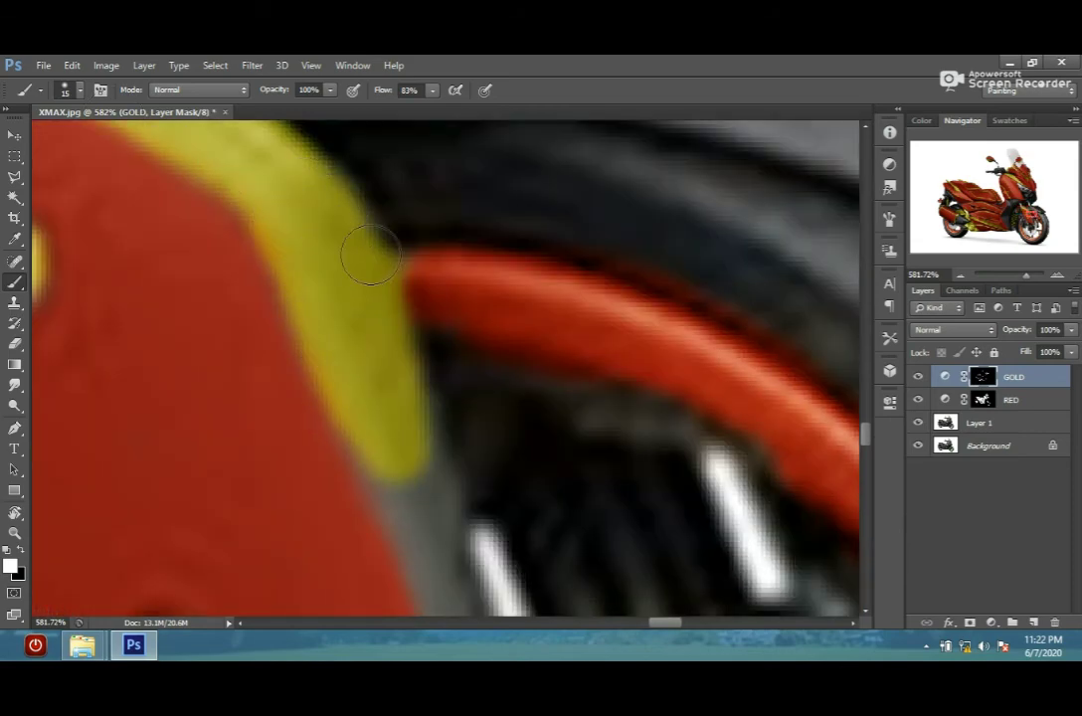
# - Zoom in around the fender and brush touch-ups along the colour edges
pyautogui.scroll(-3, 368, 249)
pyautogui.moveTo(343, 318); pyautogui.dragTo(382, 362)
pyautogui.scroll(-5, 382, 362)
pyautogui.moveTo(348, 199); pyautogui.dragTo(403, 403)
pyautogui.scroll(-3, 403, 402)
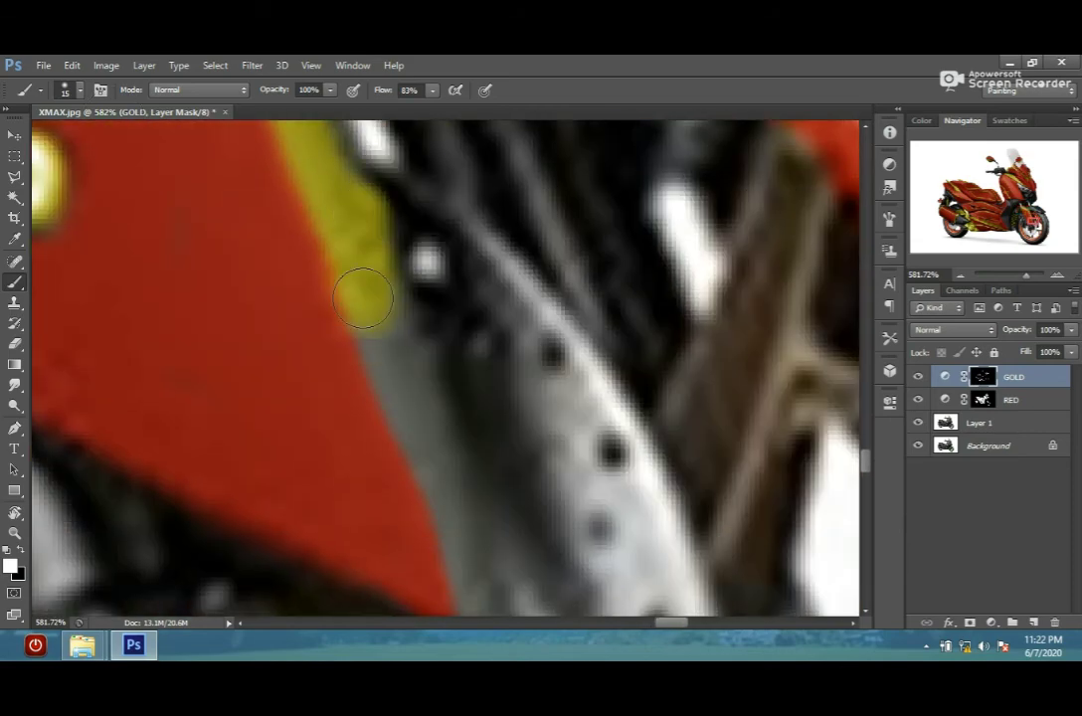
pyautogui.moveTo(363, 290); pyautogui.dragTo(355, 164)
pyautogui.scroll(-3, 367, 254)
pyautogui.scroll(-5, 355, 164)
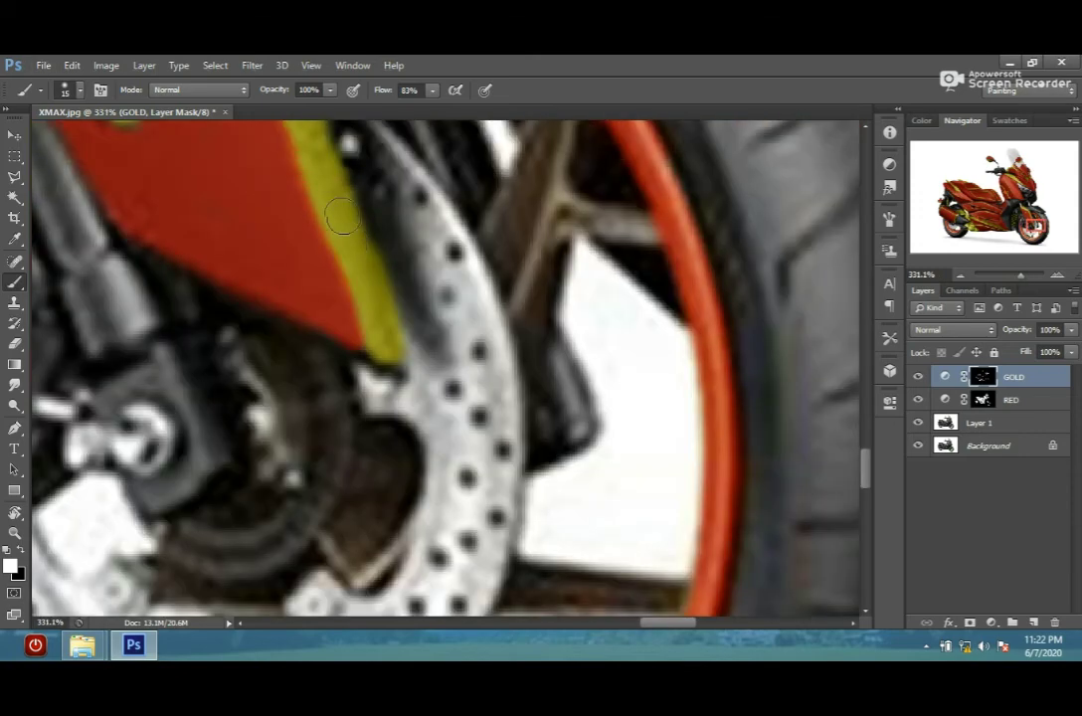
pyautogui.moveTo(129, 112); pyautogui.dragTo(423, 111)
pyautogui.scroll(2, 305, 254)
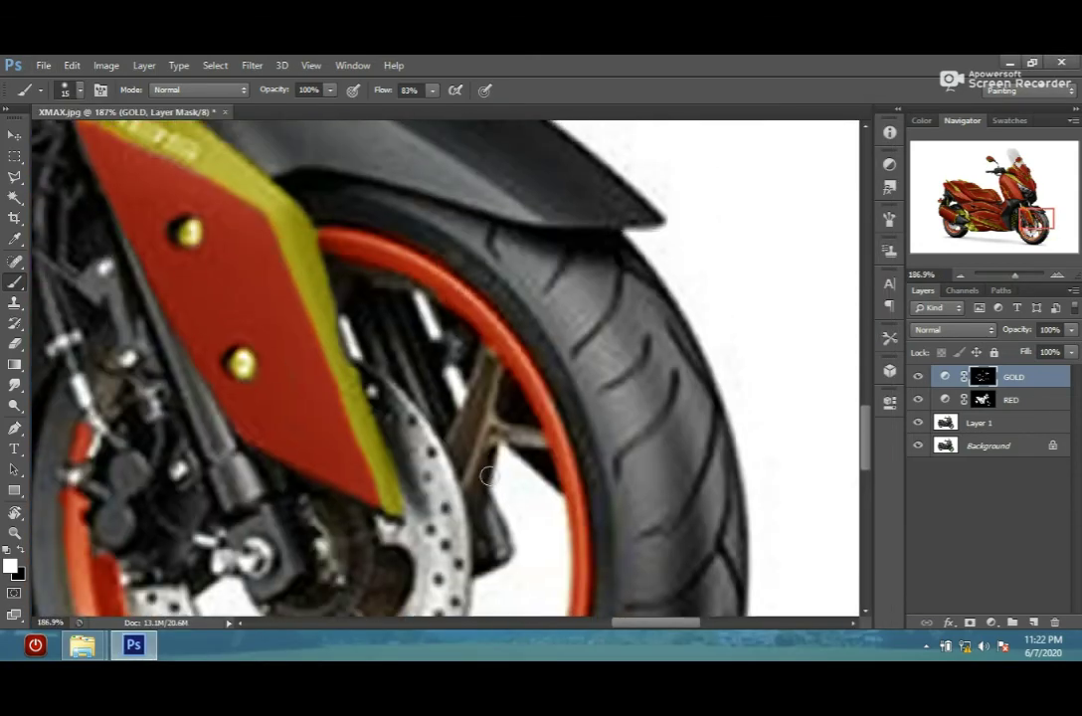
pyautogui.scroll(2, 304, 254)
pyautogui.scroll(3, 437, 333)
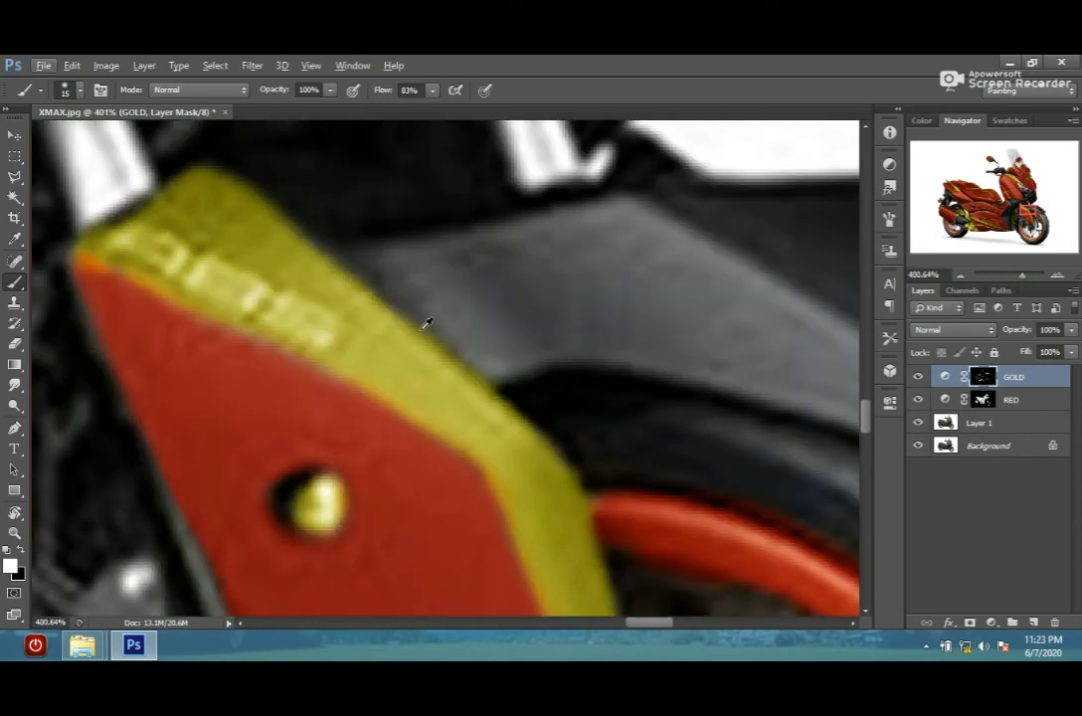
# - Paint the upper grey panel gold and carry the stripe toward the fender tip
pyautogui.moveTo(347, 315)
pyautogui.mouseDown()
pyautogui.moveTo(483, 314)
pyautogui.moveTo(551, 249)
pyautogui.mouseUp()
pyautogui.scroll(-2, 551, 248)
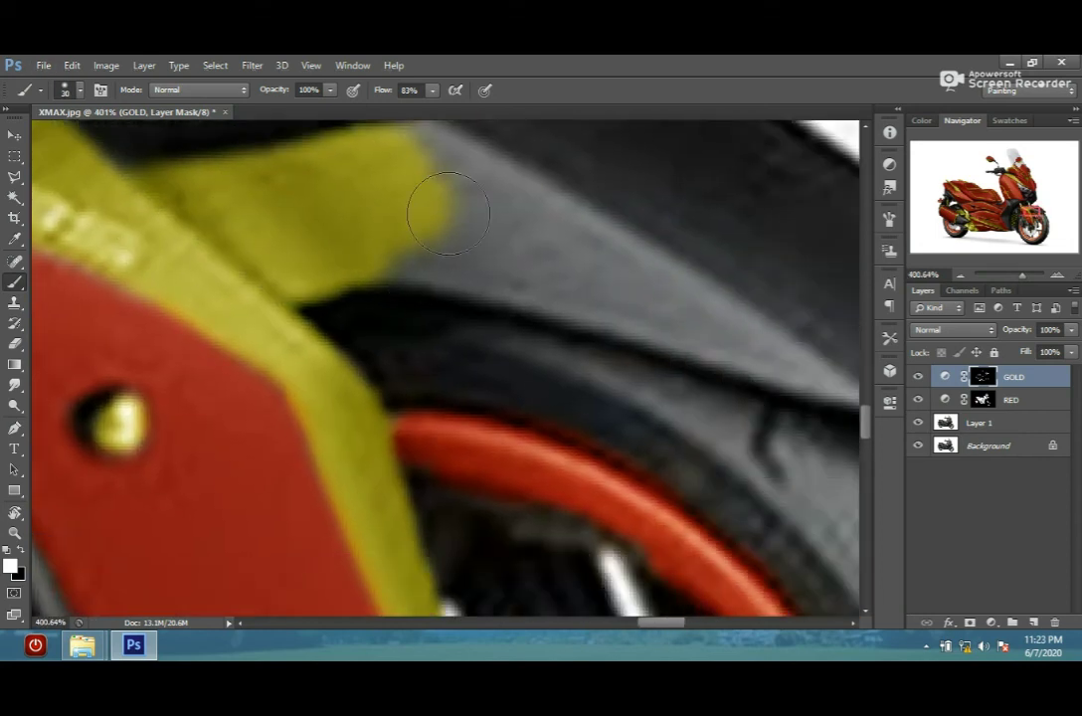
pyautogui.moveTo(430, 213)
pyautogui.mouseDown()
pyautogui.moveTo(415, 252)
pyautogui.moveTo(592, 261)
pyautogui.moveTo(367, 181)
pyautogui.mouseUp()
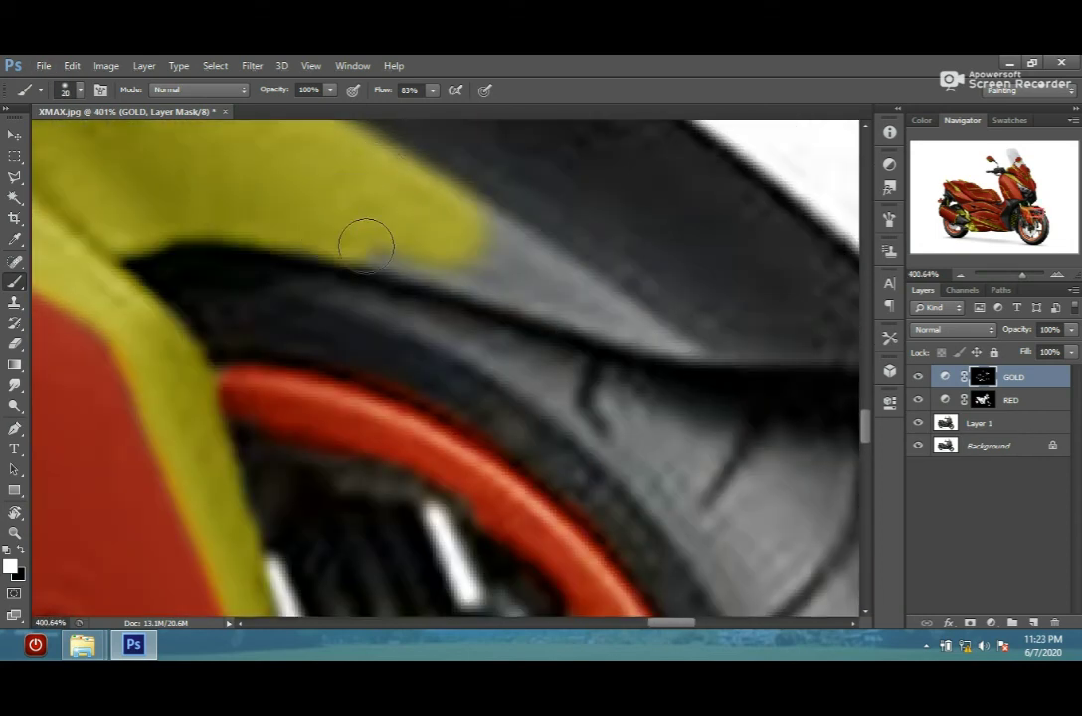
pyautogui.moveTo(365, 239)
pyautogui.mouseDown()
pyautogui.moveTo(441, 214)
pyautogui.moveTo(631, 317)
pyautogui.mouseUp()
pyautogui.hscroll(3, 616, 341)
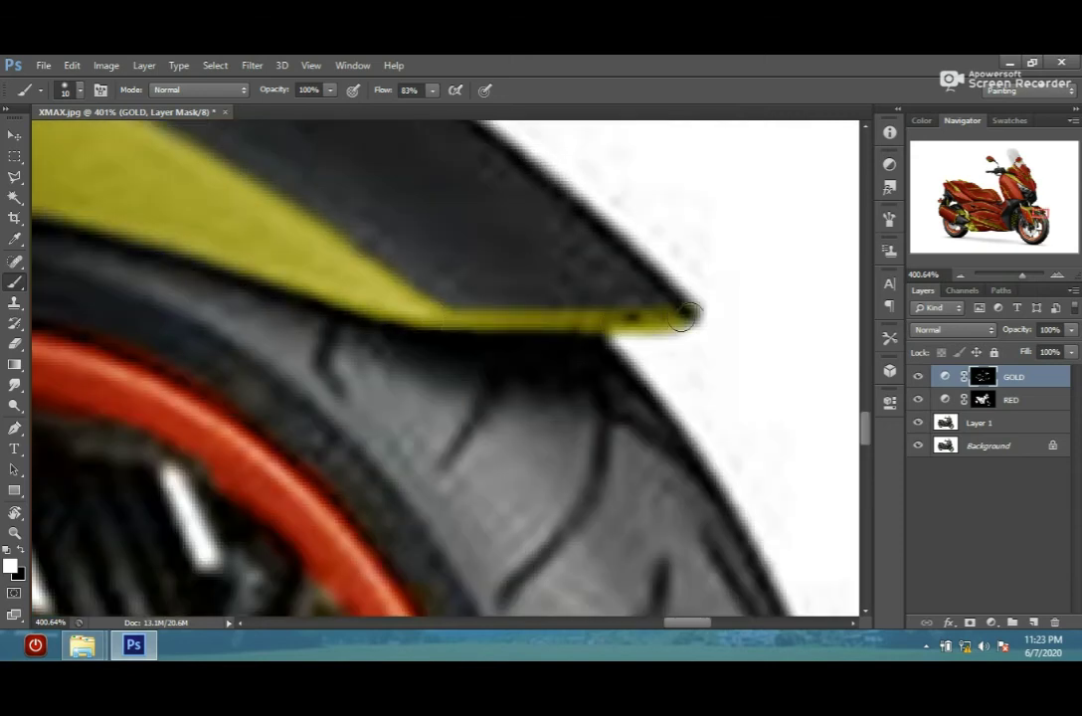
pyautogui.scroll(2, 586, 391)
# - Paint the upper fender panel red and mask away red overspill past the fender tip
pyautogui.click(1011, 398)
pyautogui.hscroll(2, 686, 379)
pyautogui.moveTo(687, 379)
pyautogui.mouseDown()
pyautogui.moveTo(620, 460)
pyautogui.moveTo(399, 277)
pyautogui.mouseUp()
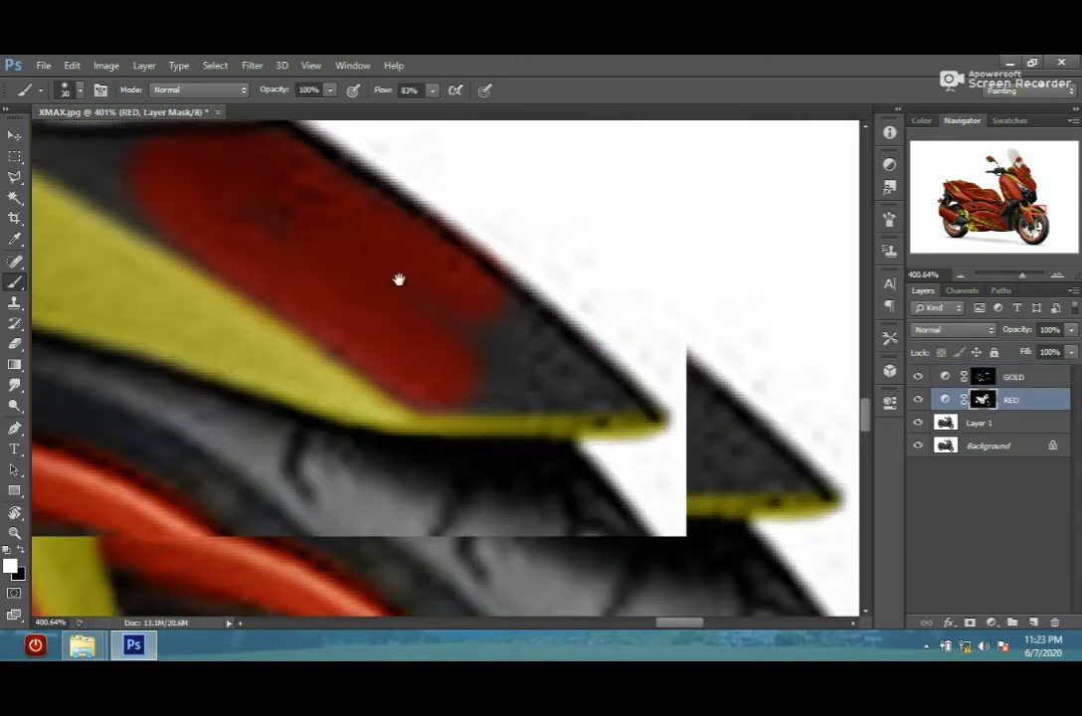
pyautogui.hscroll(2, 399, 278)
pyautogui.press('[')
pyautogui.press('[')
pyautogui.press('[')
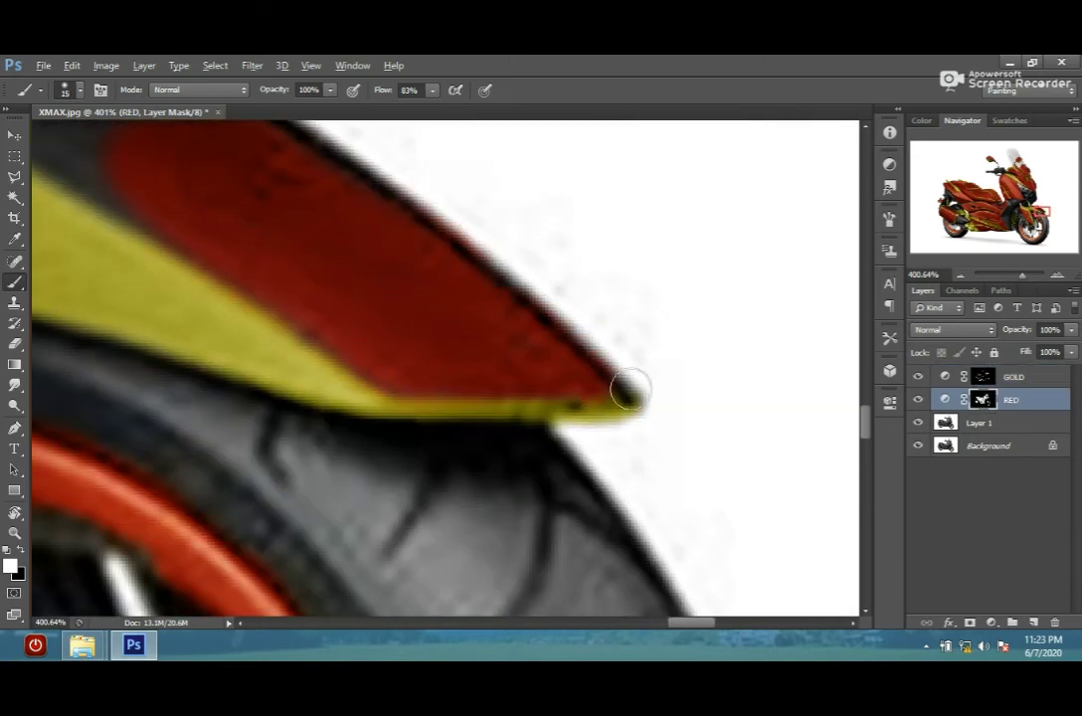
pyautogui.scroll(3, 630, 391)
pyautogui.moveTo(659, 345); pyautogui.dragTo(531, 240)
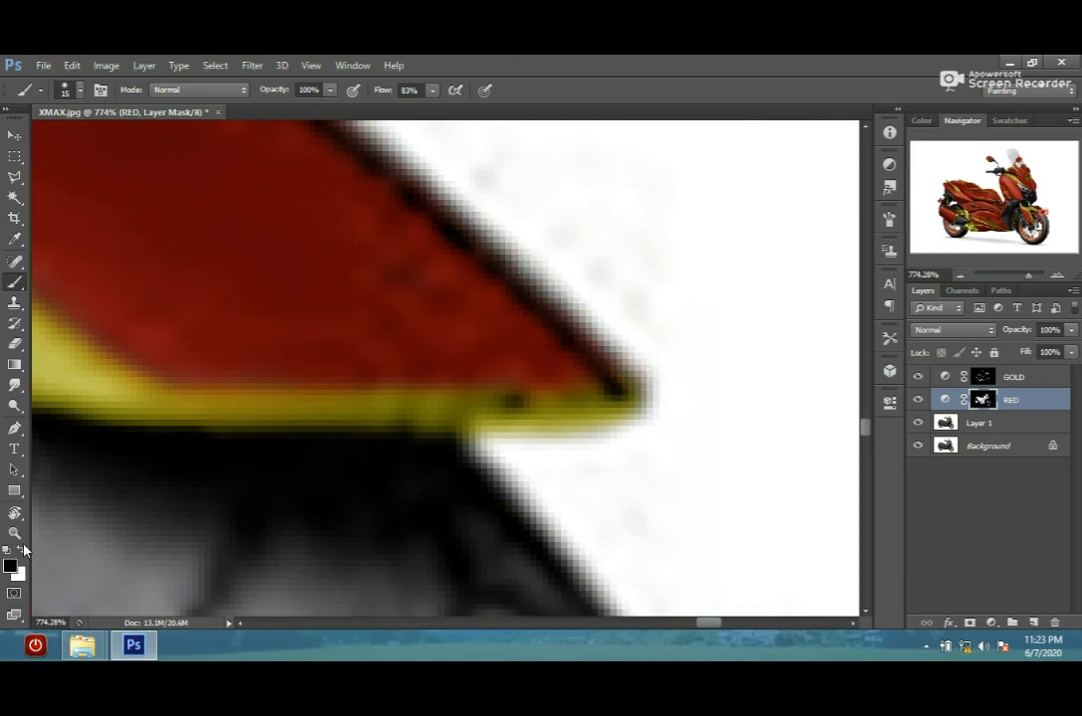
# - Swap the painting colour and use a smaller brush to restore colour along tight edges
pyautogui.click(22, 549)
pyautogui.press('[')
pyautogui.press('[')
pyautogui.press('[')
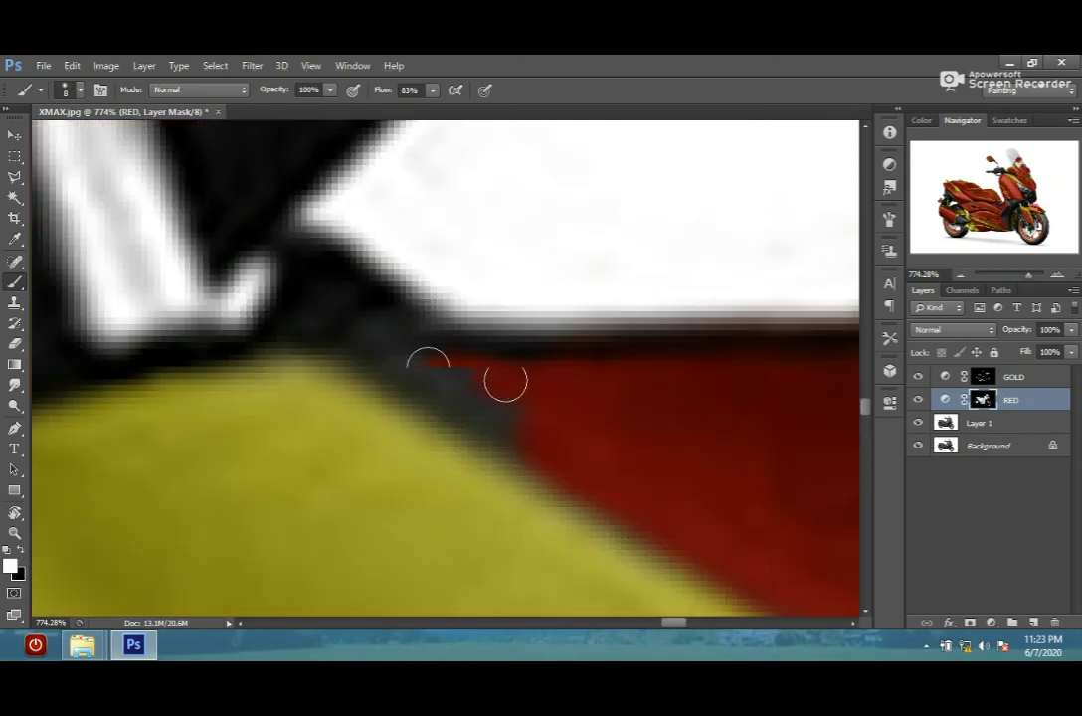
pyautogui.scroll(-2, 454, 386)
pyautogui.scroll(5, 444, 429)
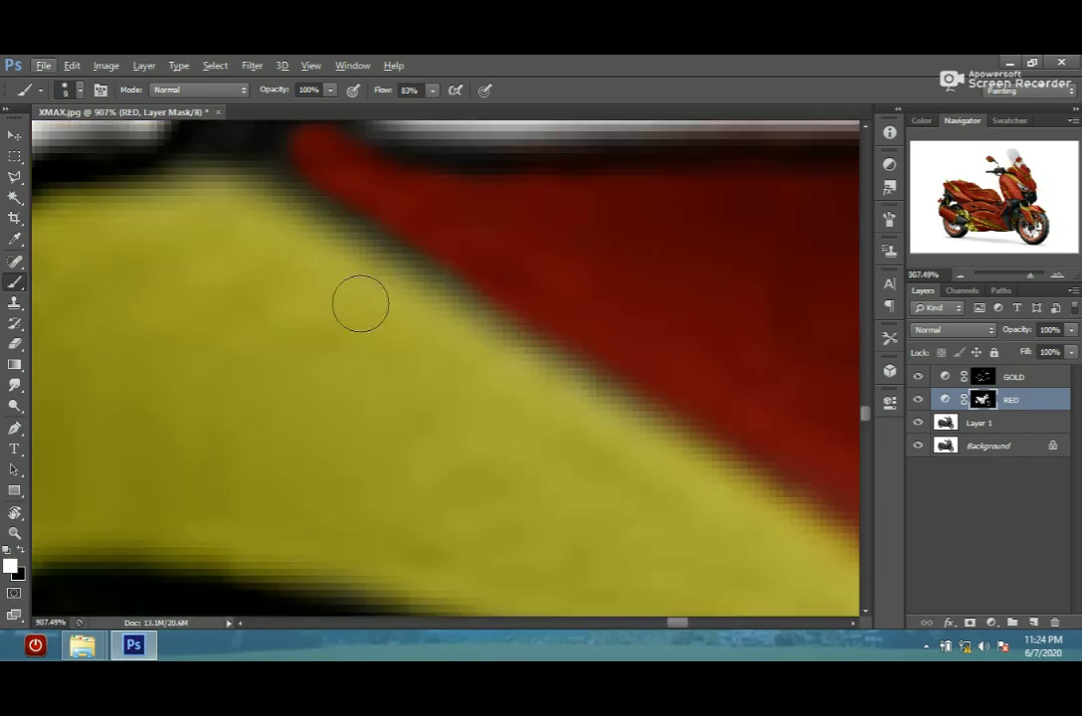
pyautogui.scroll(-3, 444, 398)
pyautogui.scroll(2, 444, 304)
pyautogui.scroll(-2, 445, 304)
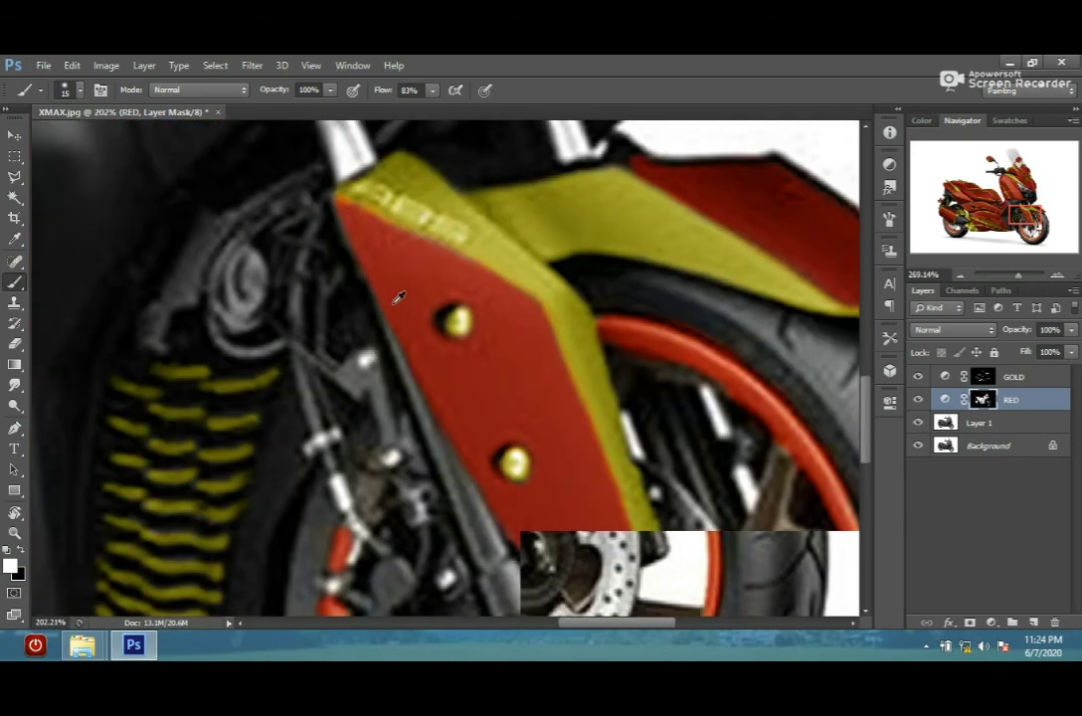
pyautogui.scroll(-1, 394, 300)
pyautogui.scroll(-2, 456, 237)
pyautogui.scroll(-3, 501, 363)
pyautogui.scroll(3, 496, 370)
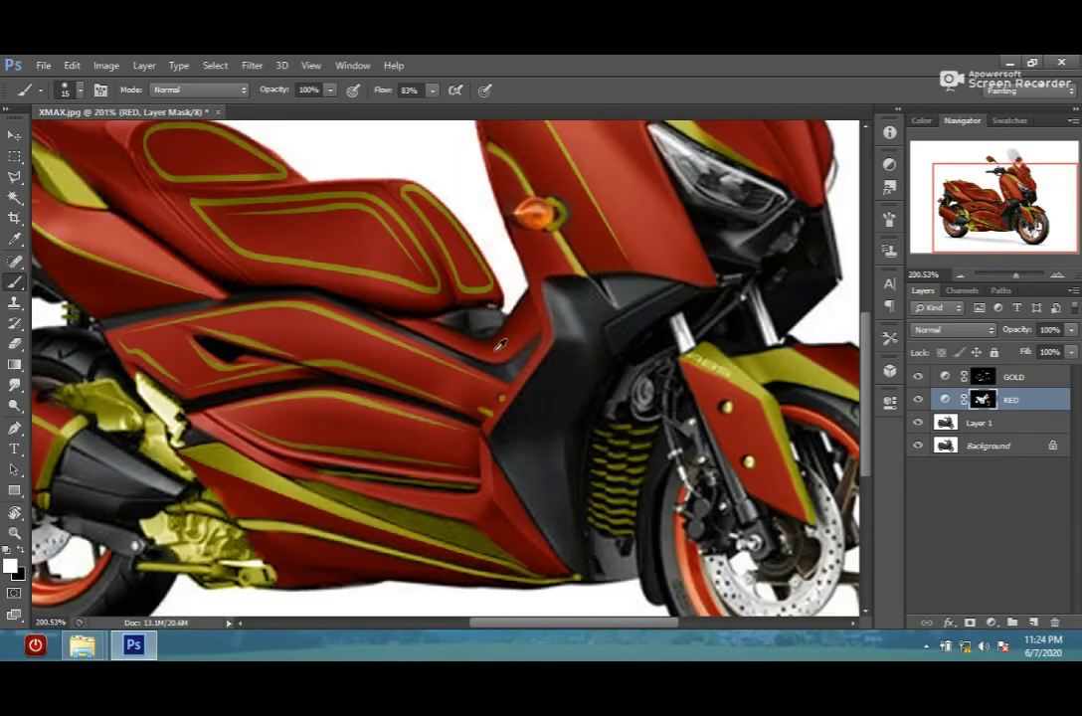
pyautogui.scroll(3, 447, 319)
pyautogui.scroll(1, 430, 299)
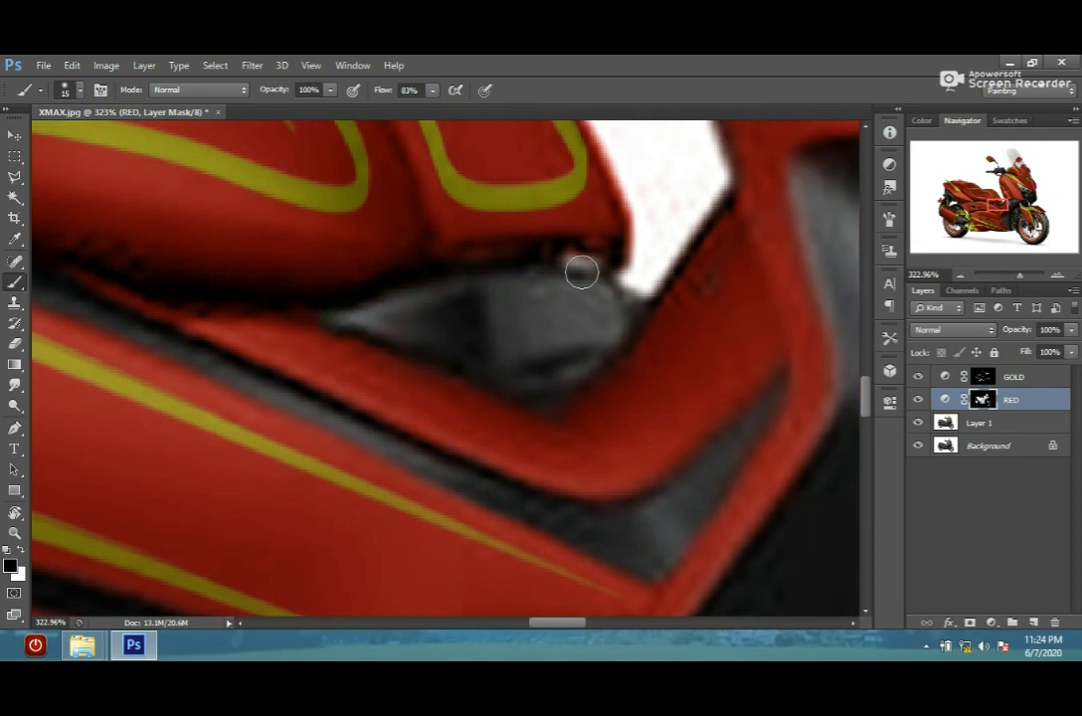
# - Check the gold and red masks, then zoom out to the full scooter
pyautogui.click(984, 378)
pyautogui.scroll(-2, 624, 353)
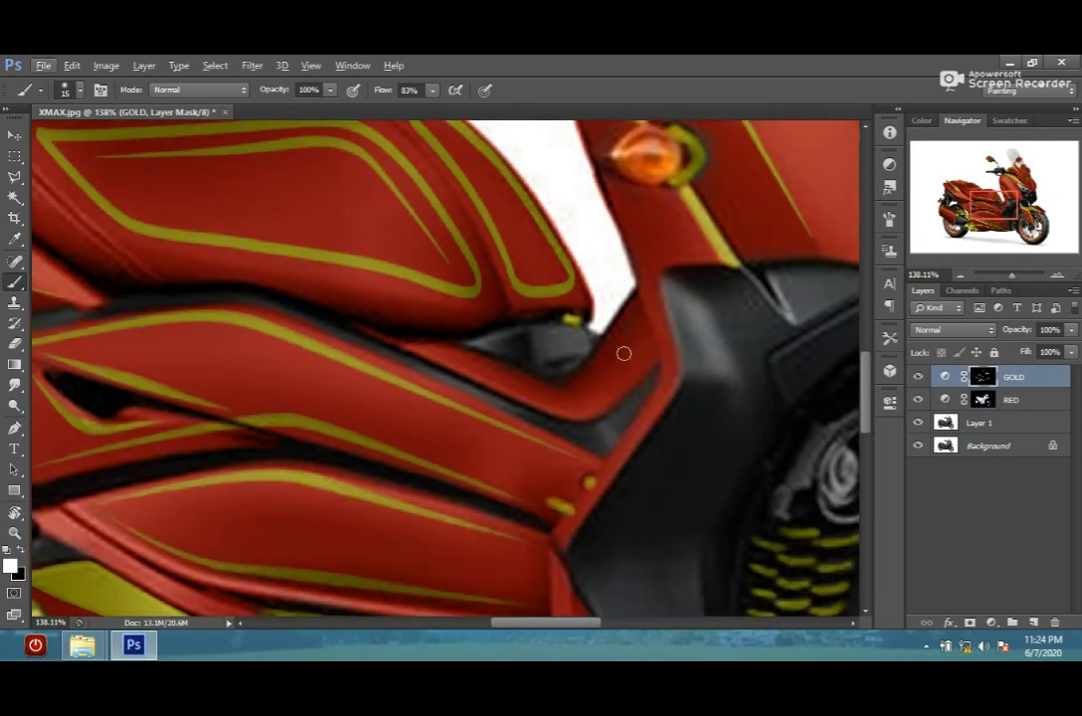
pyautogui.scroll(3, 624, 353)
pyautogui.click(948, 396)
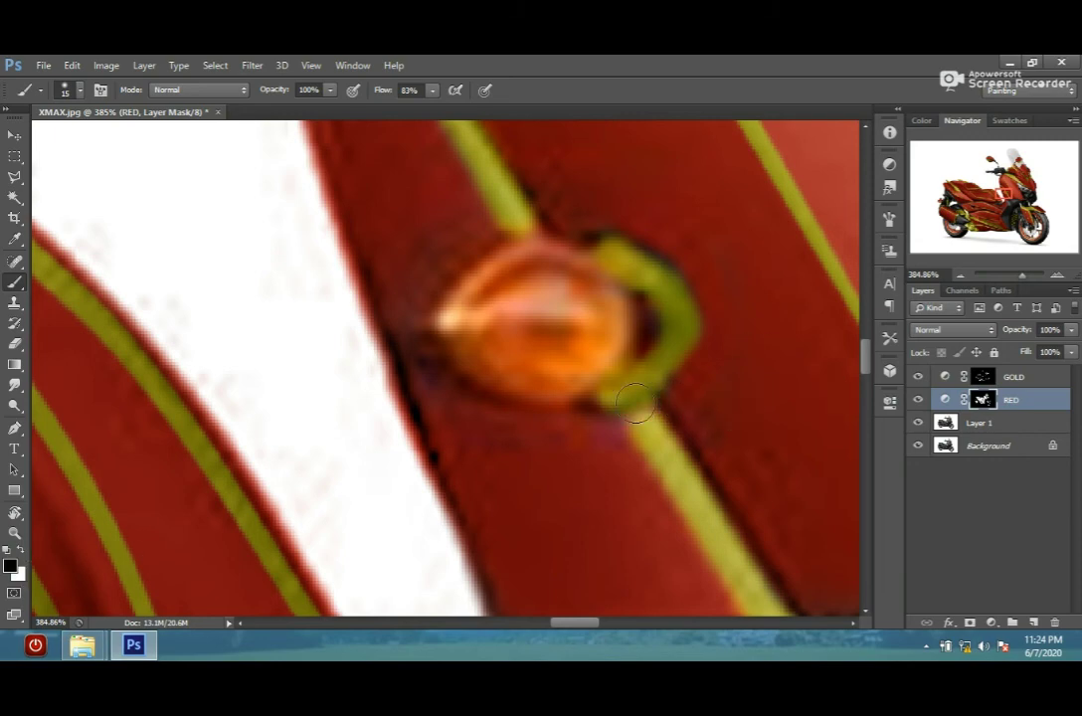
pyautogui.scroll(-3, 637, 401)
pyautogui.scroll(-4, 623, 387)
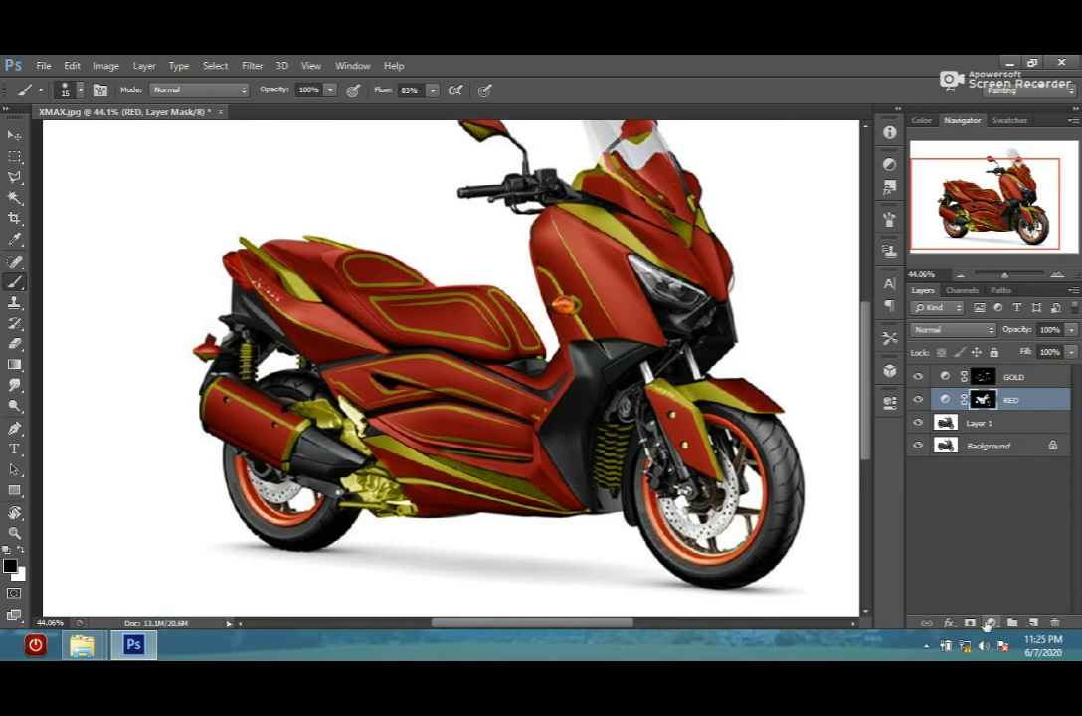
# - Add a Brightness/Contrast adjustment (brightness 16, contrast 31) above the top colour layer
pyautogui.click(983, 377)
pyautogui.click(991, 623)
pyautogui.click(955, 337)
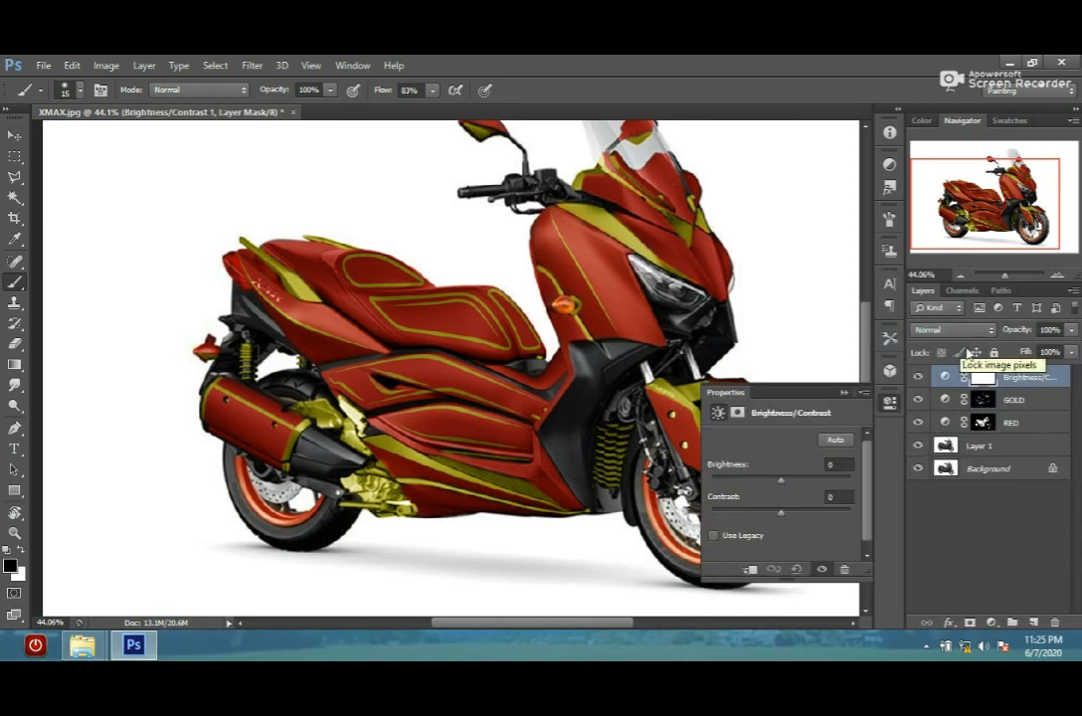
pyautogui.click(845, 393)
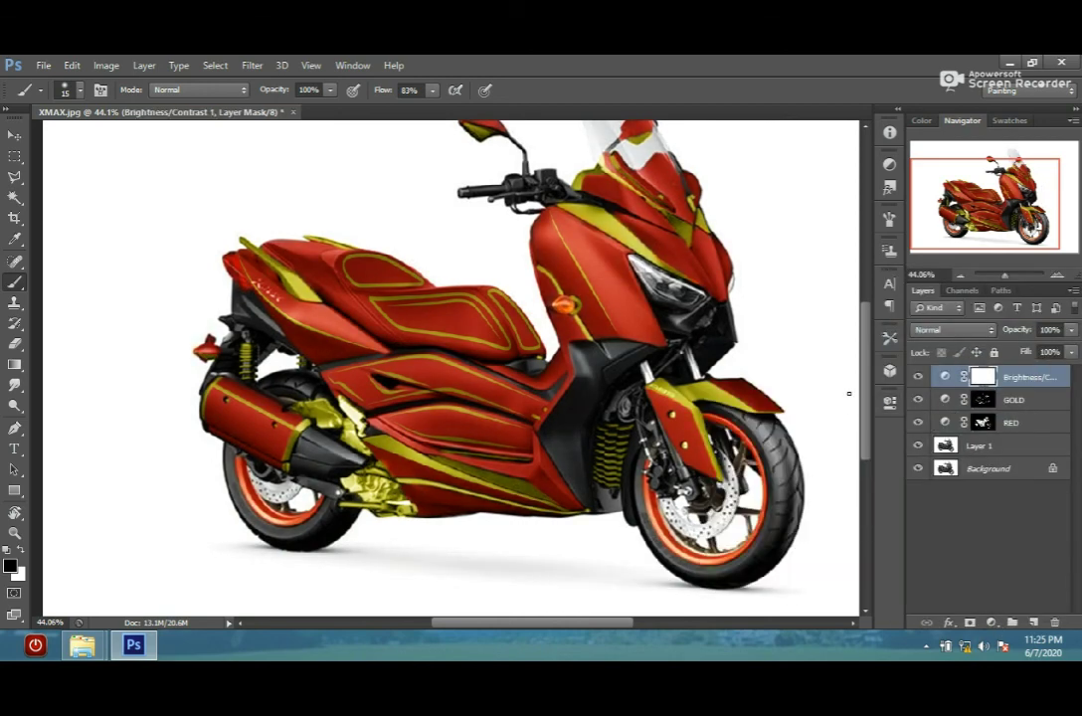
# - Add a Levels adjustment with midtones 0.38 at 30% layer opacity
pyautogui.click(990, 622)
pyautogui.click(918, 353)
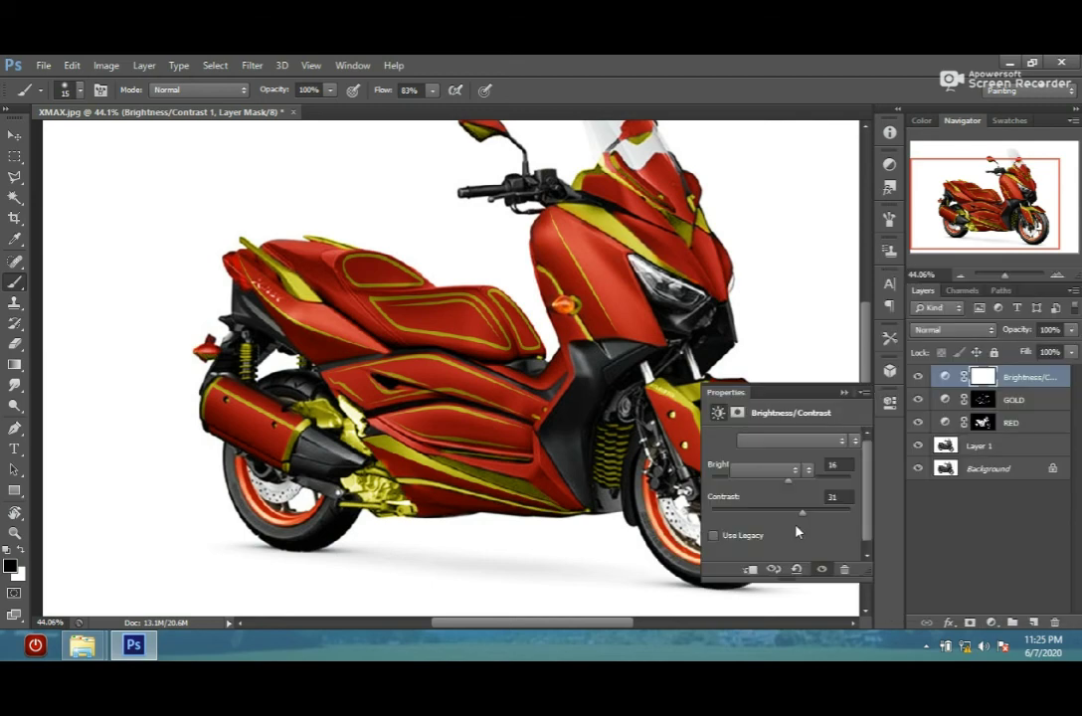
pyautogui.scroll(-2, 786, 528)
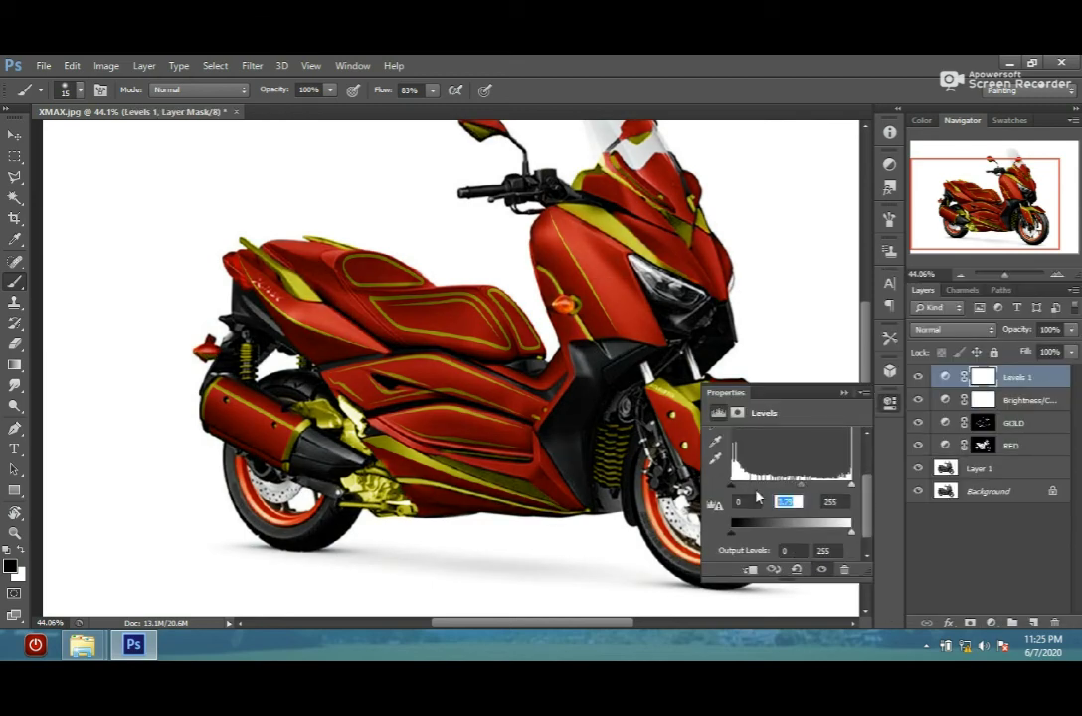
pyautogui.write('8')
pyautogui.press('Return')
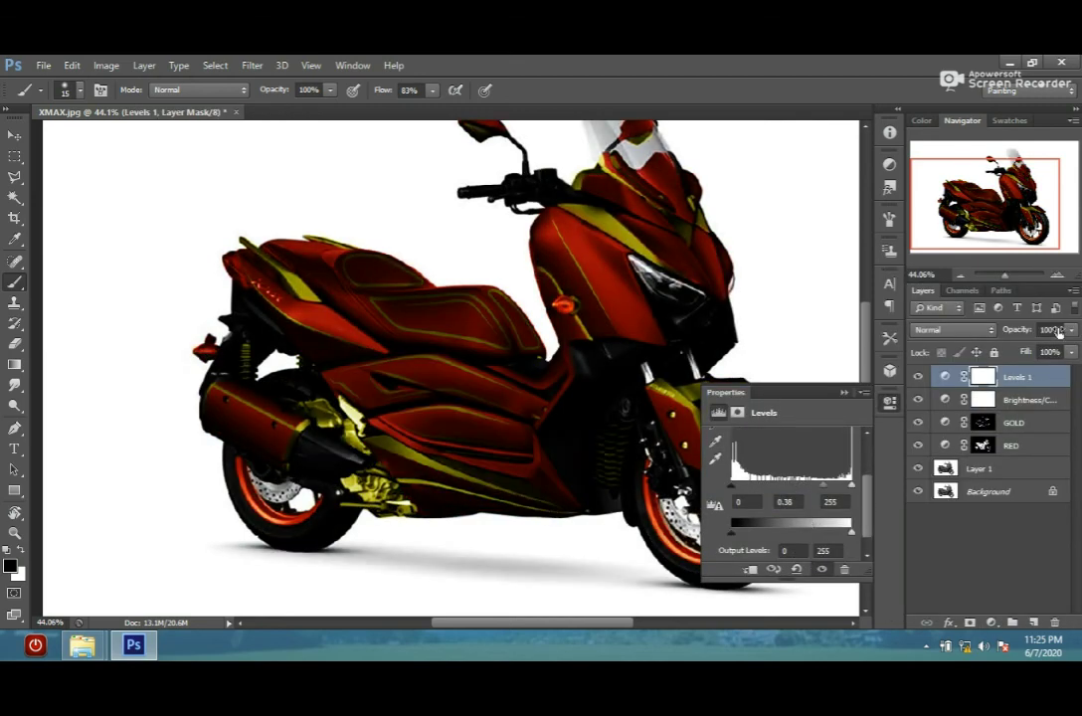
pyautogui.click(1052, 329)
pyautogui.write('30')
pyautogui.press('Return')
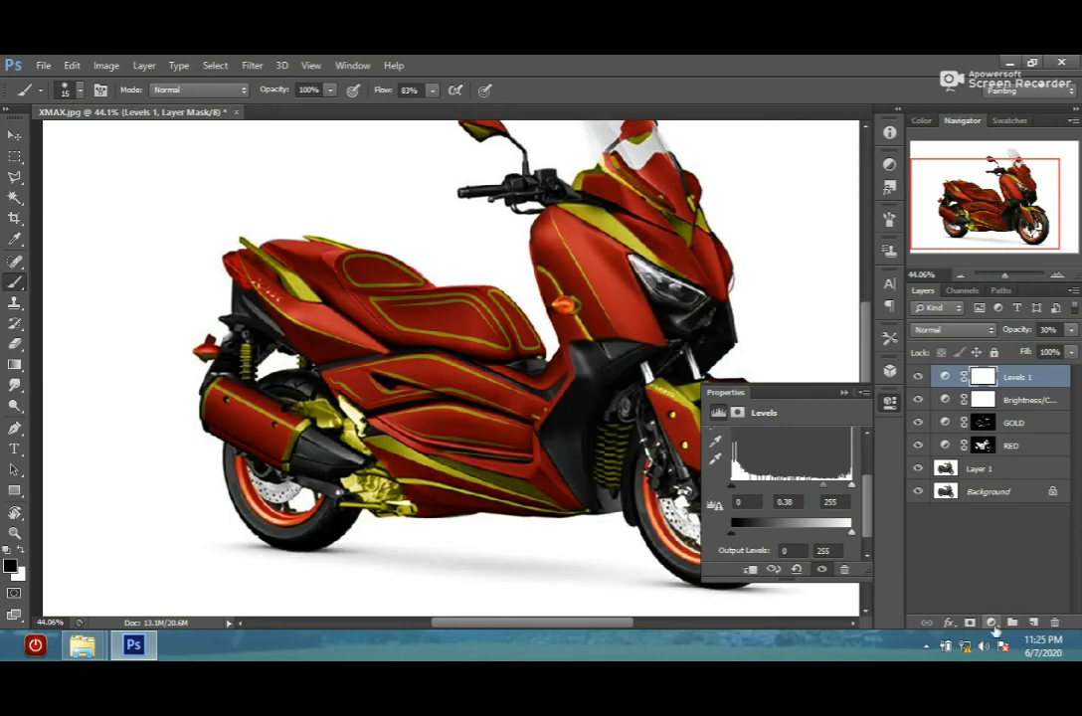
# - Add a Curves adjustment with a raised point to brighten, comparing with the red layer hidden
pyautogui.click(992, 622)
pyautogui.click(940, 375)
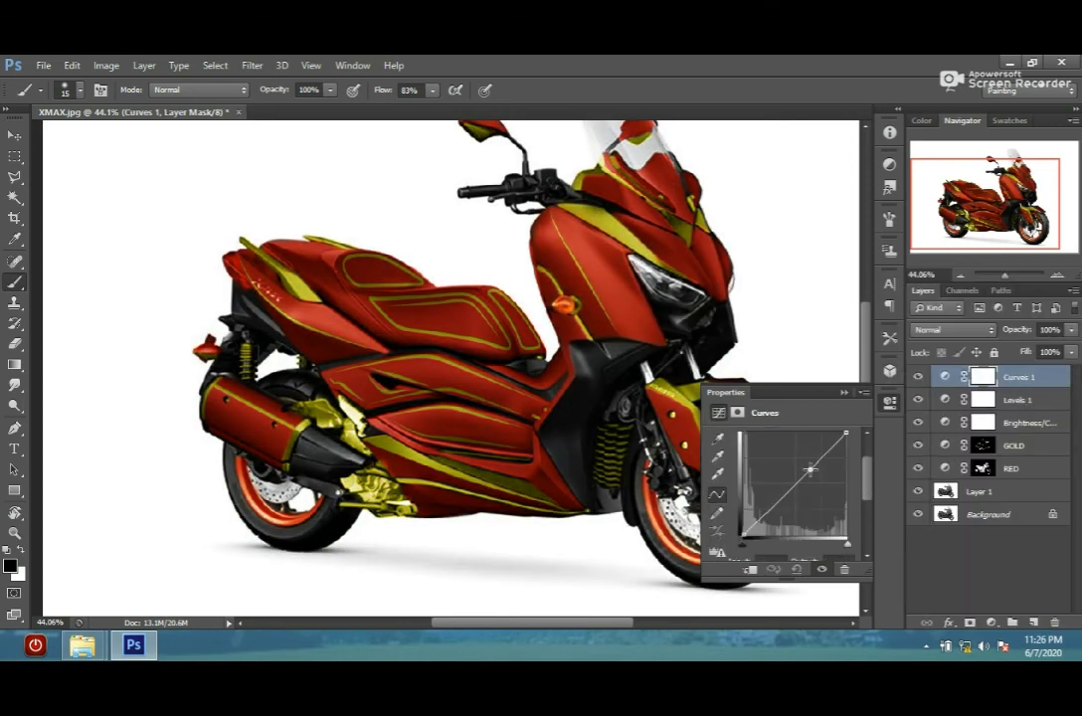
pyautogui.moveTo(810, 469); pyautogui.dragTo(814, 457)
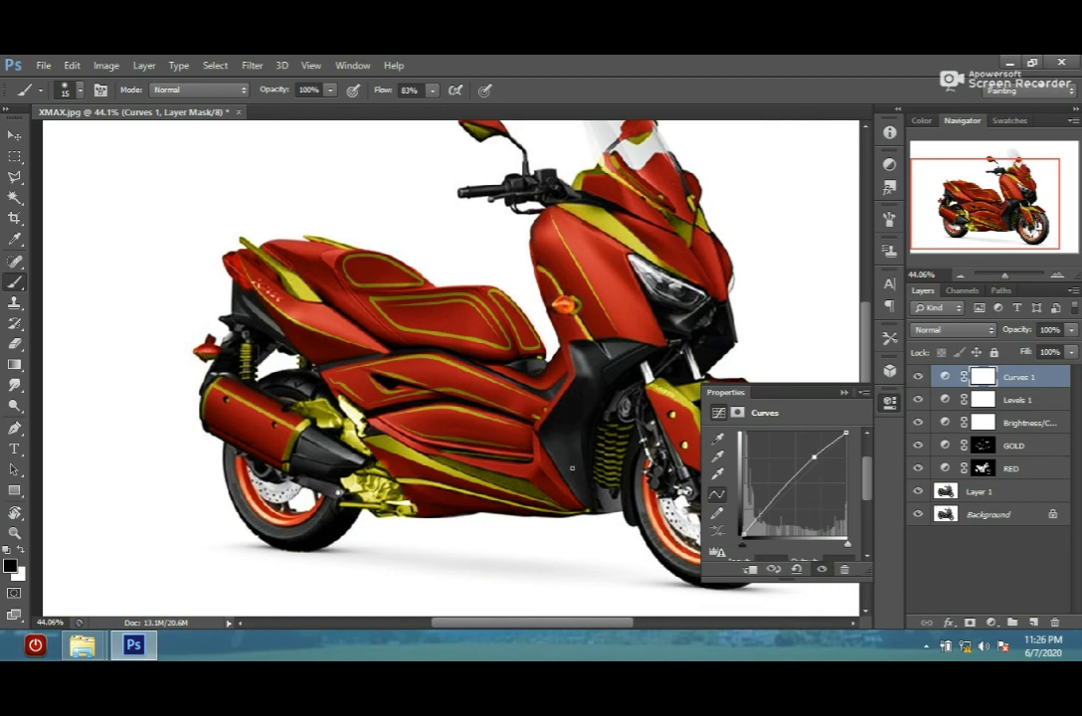
pyautogui.hotkey('ctrl', '0')
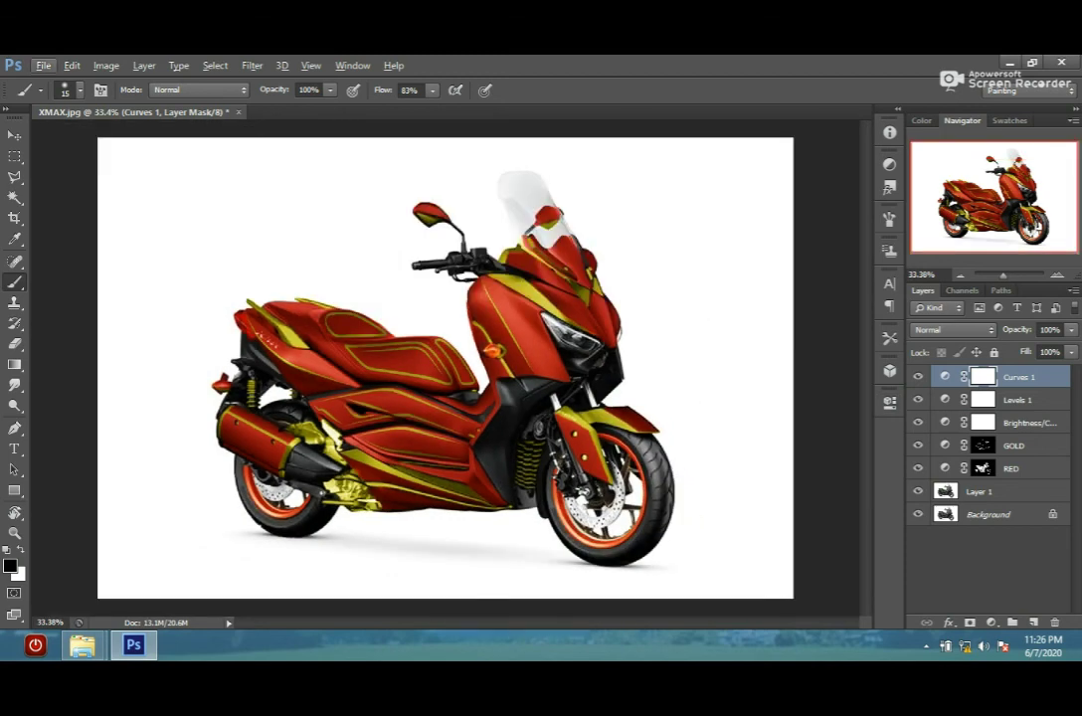
pyautogui.click(891, 338)
pyautogui.moveTo(812, 455); pyautogui.dragTo(816, 457)
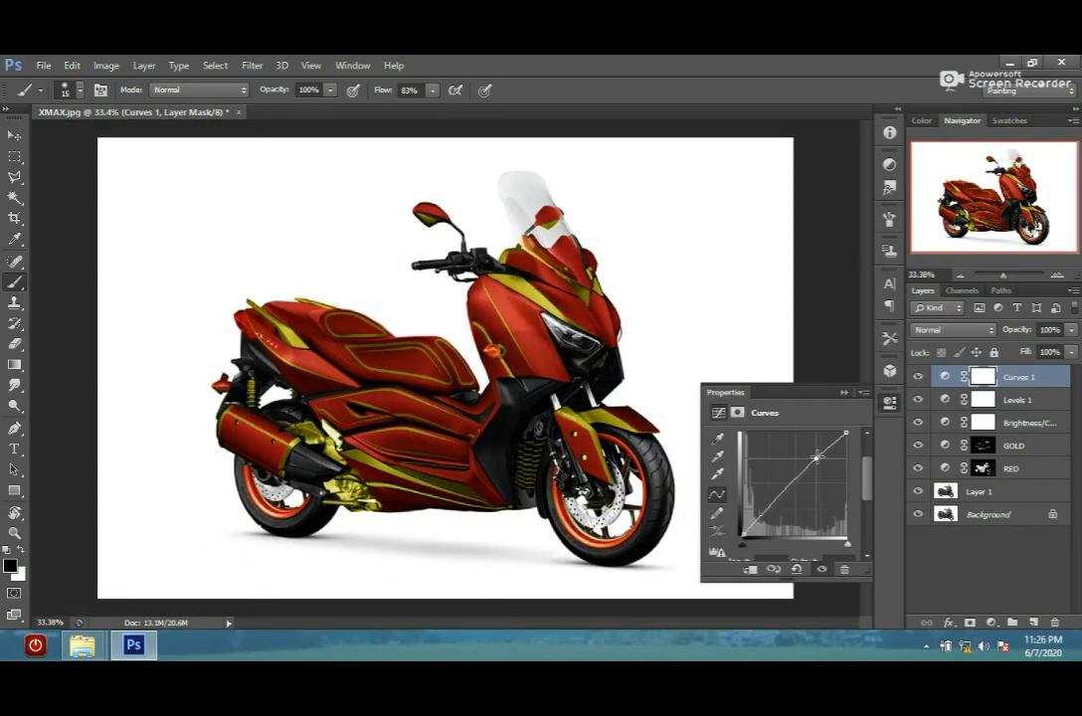
pyautogui.click(918, 469)
pyautogui.click(919, 468)
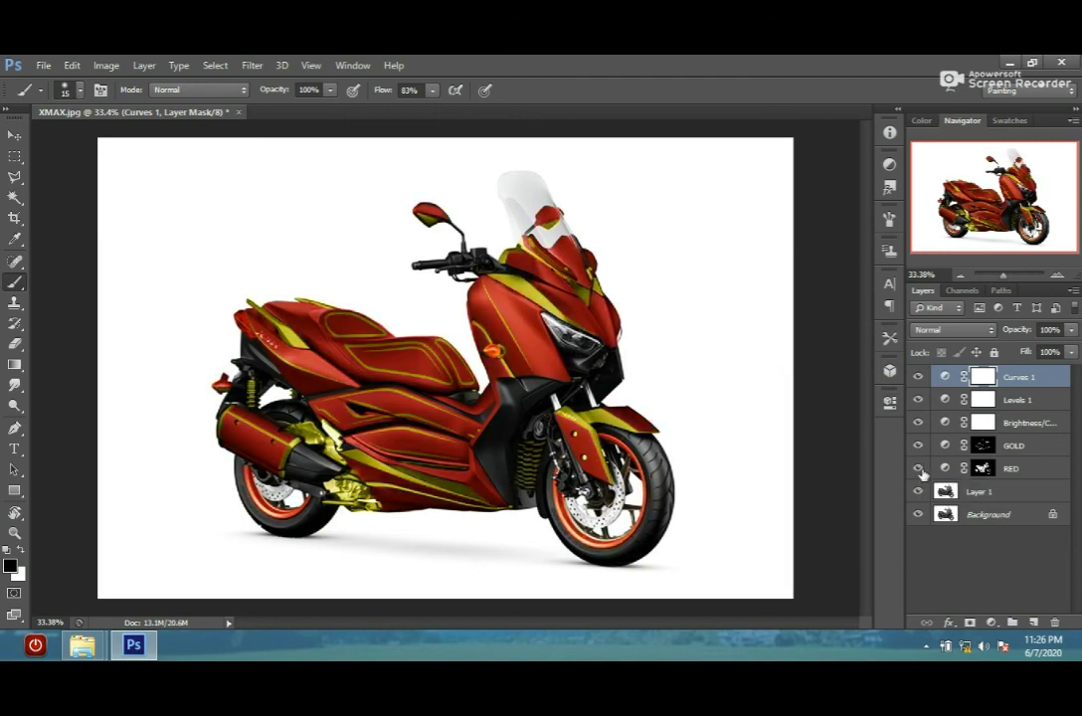
# - Paint the grip end, lever mount and grip band gold on the GOLD mask
pyautogui.scroll(3, 435, 260)
pyautogui.scroll(3, 435, 260)
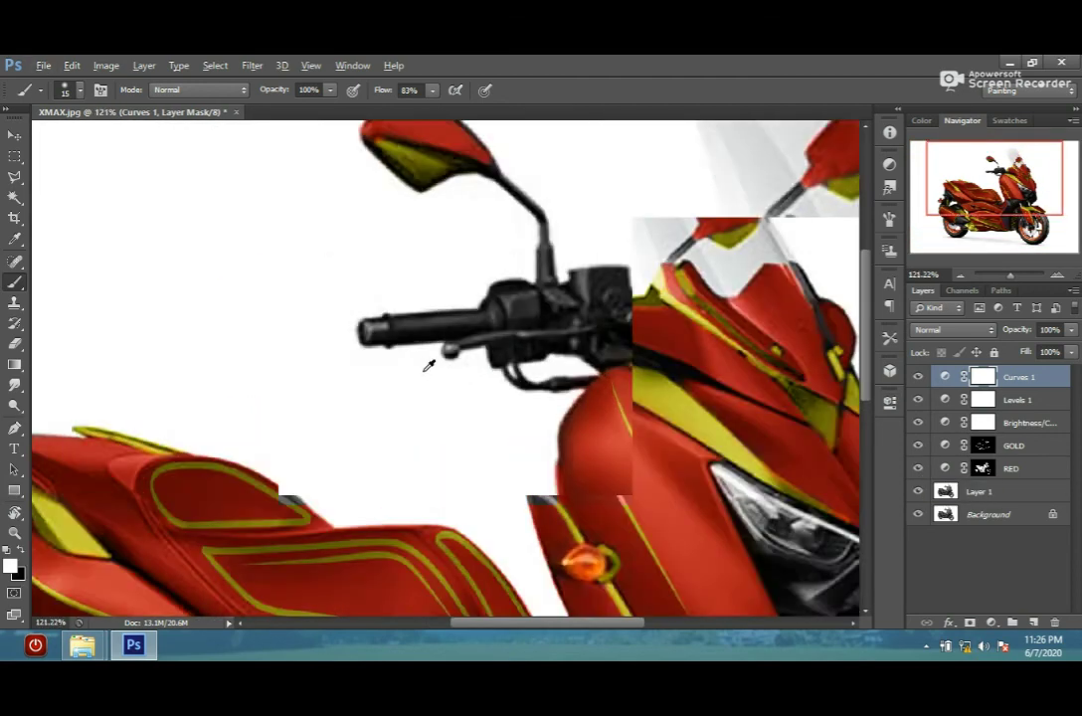
pyautogui.scroll(3, 435, 260)
pyautogui.scroll(2, 352, 311)
pyautogui.scroll(2, 352, 310)
pyautogui.moveTo(284, 253)
pyautogui.mouseDown()
pyautogui.moveTo(309, 293)
pyautogui.moveTo(329, 299)
pyautogui.mouseUp()
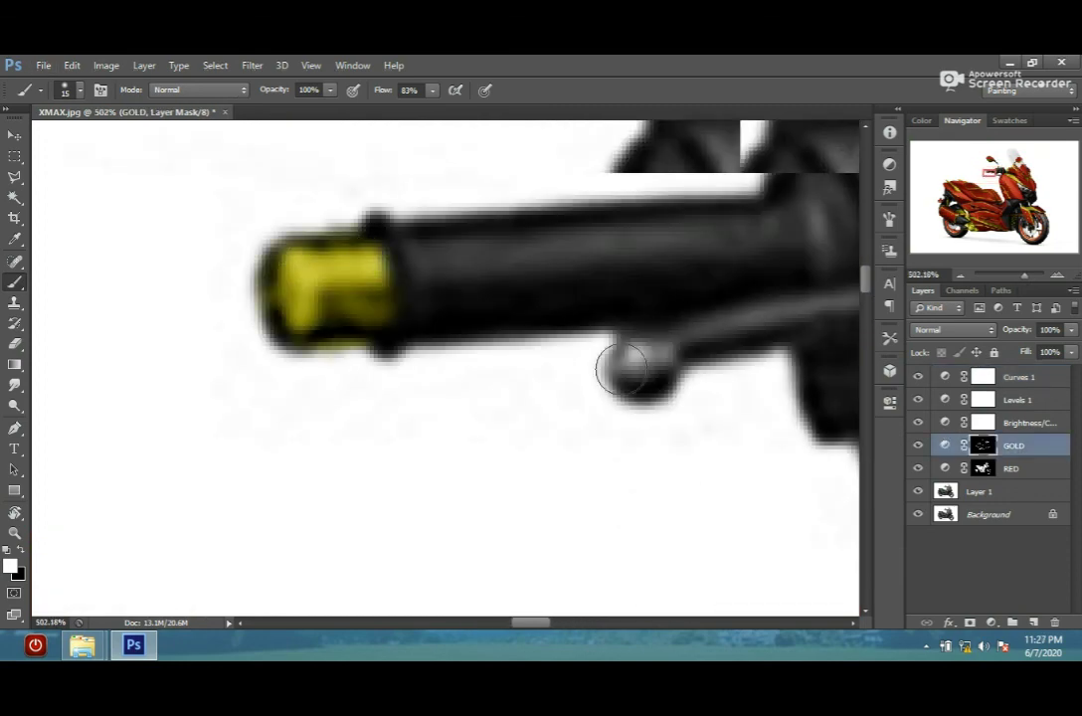
pyautogui.moveTo(624, 367)
pyautogui.mouseDown()
pyautogui.moveTo(358, 358)
pyautogui.moveTo(831, 287)
pyautogui.moveTo(552, 287)
pyautogui.mouseUp()
pyautogui.moveTo(560, 242)
pyautogui.mouseDown()
pyautogui.moveTo(737, 321)
pyautogui.moveTo(547, 381)
pyautogui.mouseUp()
pyautogui.moveTo(624, 348)
pyautogui.mouseDown()
pyautogui.moveTo(485, 366)
pyautogui.moveTo(485, 215)
pyautogui.moveTo(644, 358)
pyautogui.moveTo(455, 438)
pyautogui.moveTo(581, 431)
pyautogui.moveTo(498, 364)
pyautogui.mouseUp()
pyautogui.scroll(-3, 277, 580)
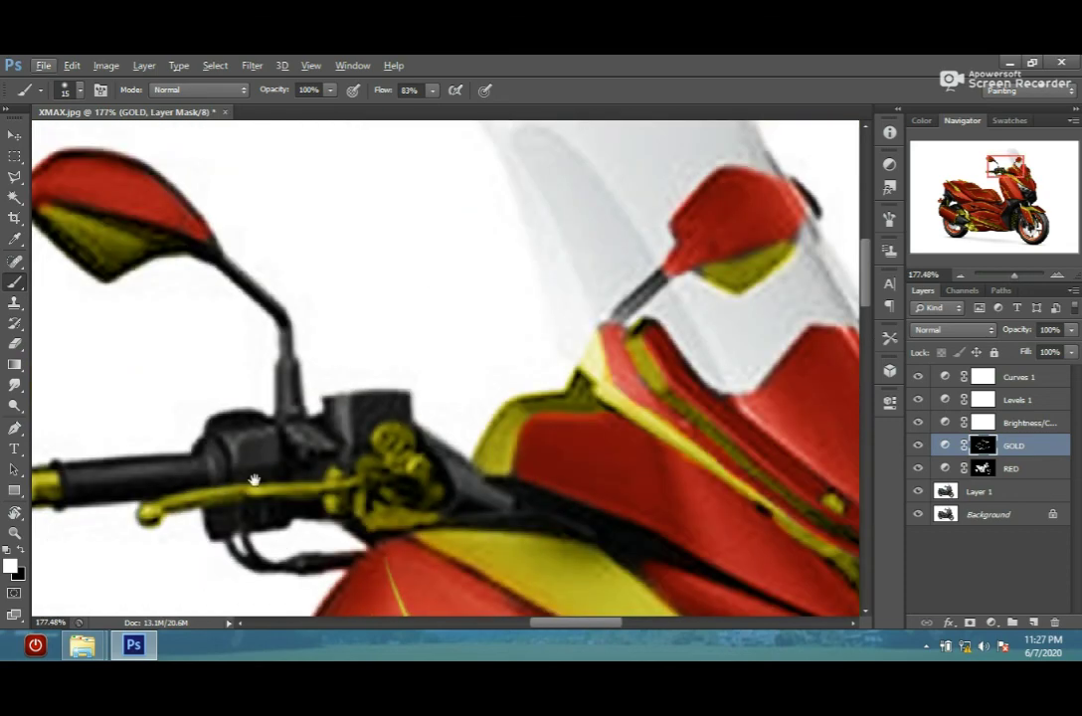
pyautogui.scroll(3, 297, 387)
pyautogui.moveTo(297, 387)
pyautogui.mouseDown()
pyautogui.moveTo(331, 428)
pyautogui.moveTo(299, 383)
pyautogui.mouseUp()
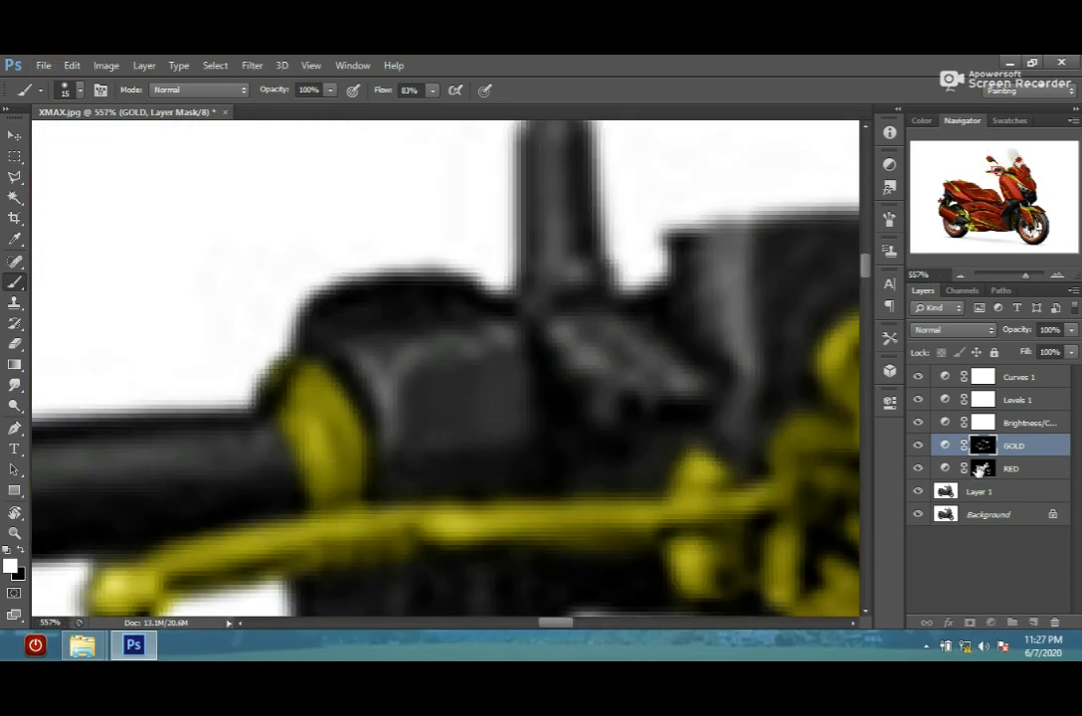
# - Paint the left handlebar switch housing red on the RED mask
pyautogui.click(982, 468)
pyautogui.moveTo(308, 304); pyautogui.dragTo(478, 331)
pyautogui.scroll(-3, 444, 396)
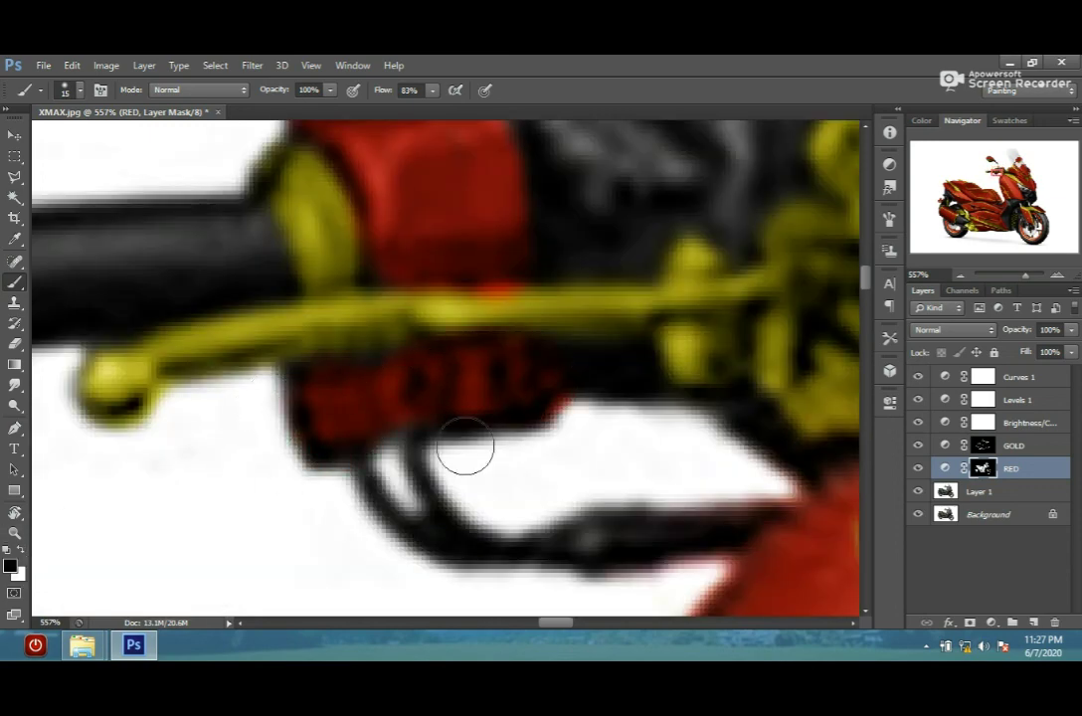
pyautogui.scroll(2, 597, 524)
pyautogui.scroll(-2, 362, 350)
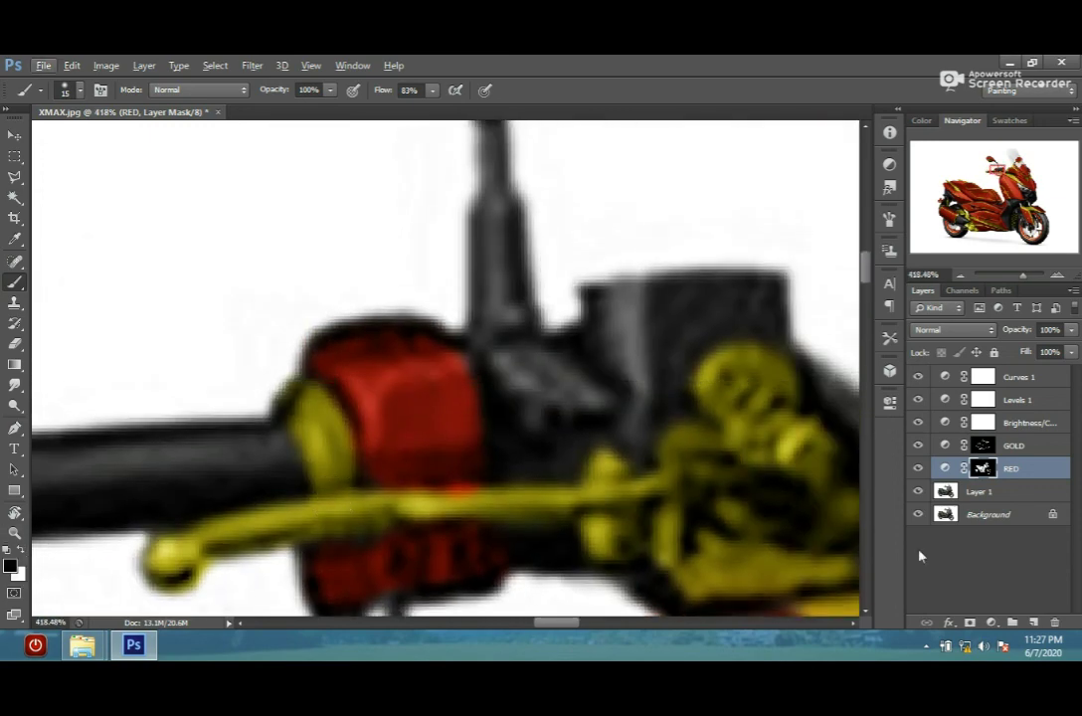
# - Touch up the gold mask beside the switch housing, then zoom out
pyautogui.click(983, 445)
pyautogui.scroll(-1, 416, 399)
pyautogui.moveTo(363, 316)
pyautogui.mouseDown()
pyautogui.moveTo(452, 346)
pyautogui.moveTo(405, 341)
pyautogui.mouseUp()
pyautogui.scroll(-2, 428, 398)
pyautogui.scroll(-2, 445, 431)
pyautogui.scroll(-1, 445, 431)
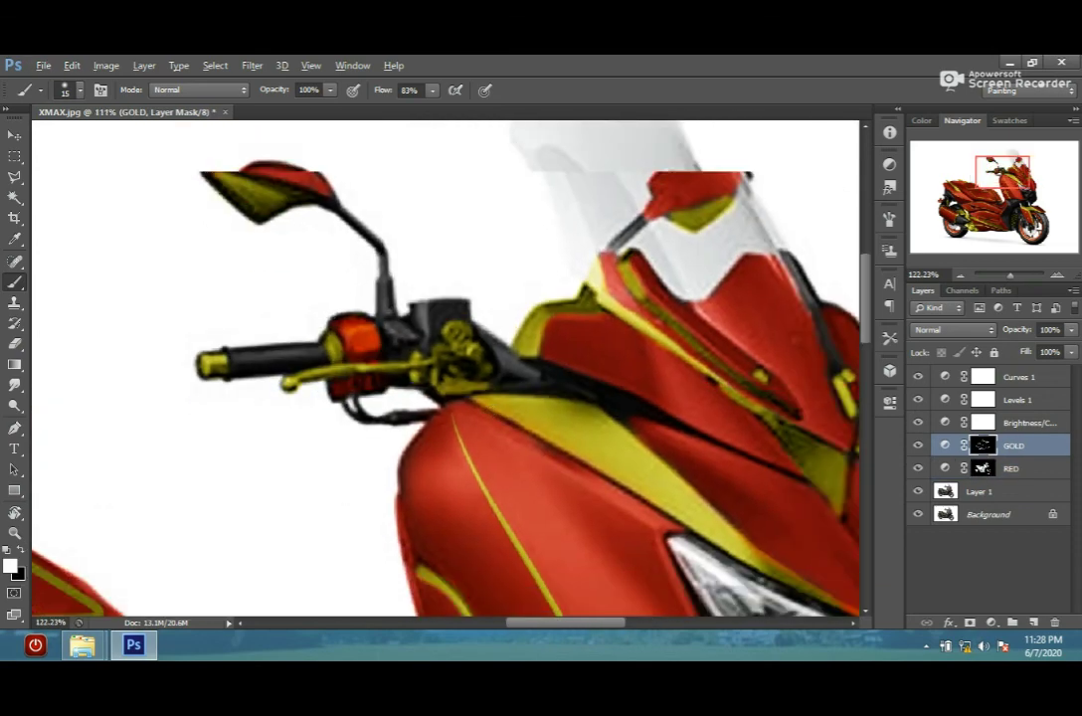
pyautogui.scroll(-2, 593, 470)
pyautogui.scroll(-2, 593, 471)
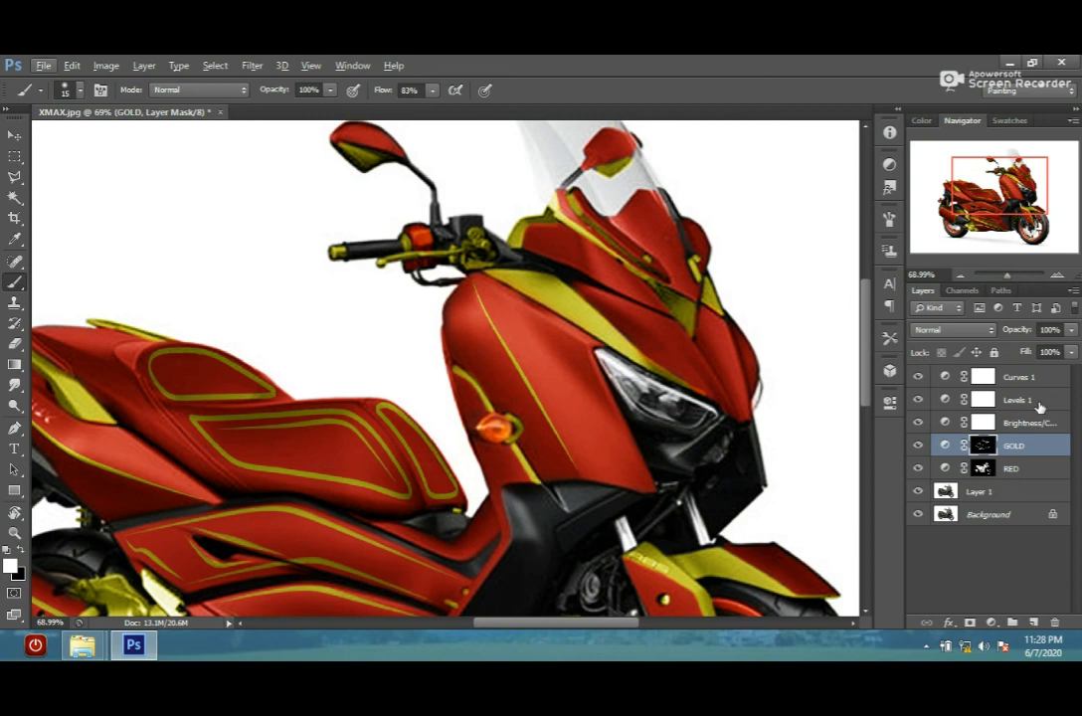
# - Raise the Brightness/Contrast layer's brightness from 16 to 38 and fit the image on screen
pyautogui.doubleClick(983, 423)
pyautogui.moveTo(779, 479); pyautogui.dragTo(797, 485)
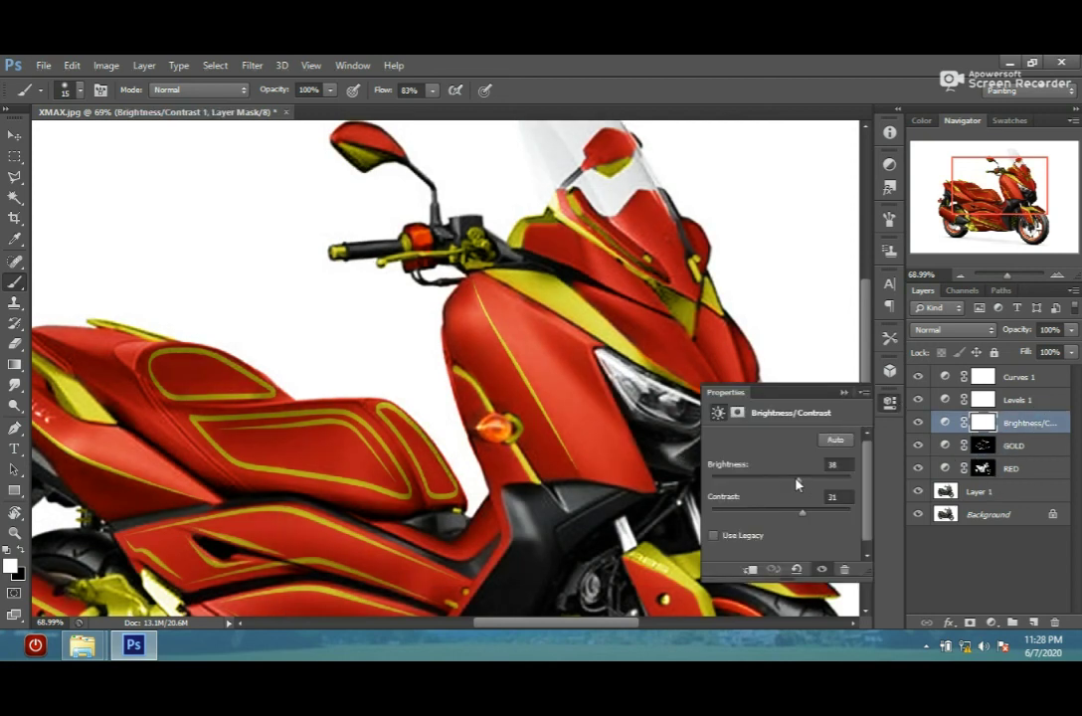
pyautogui.hotkey('ctrl', '0')
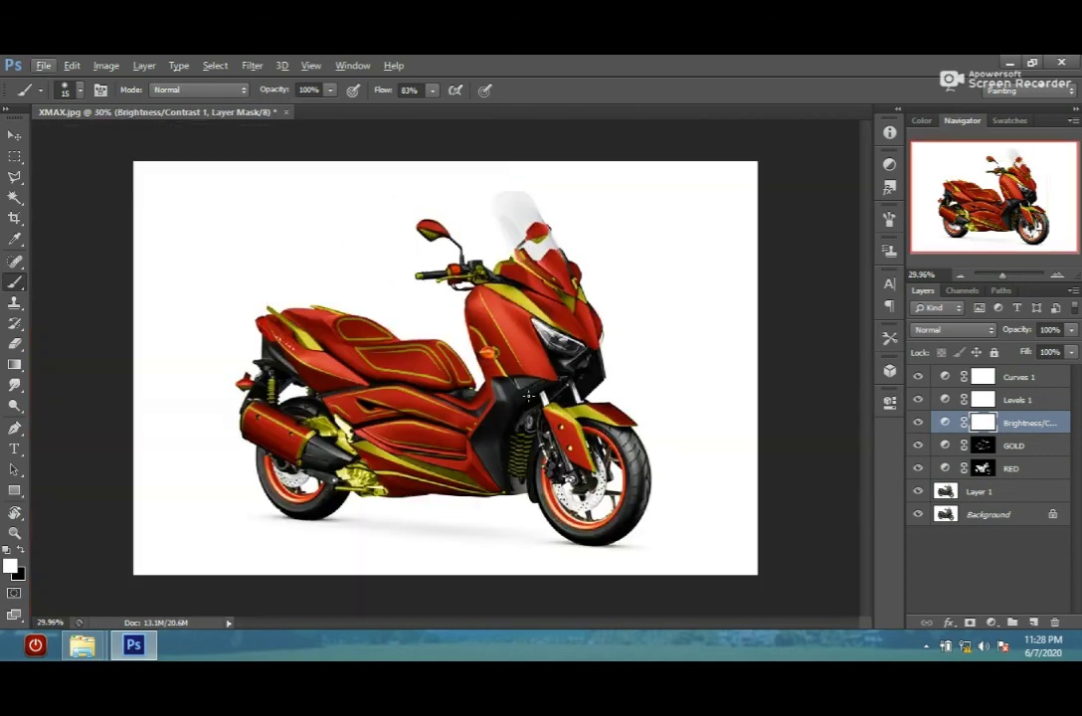